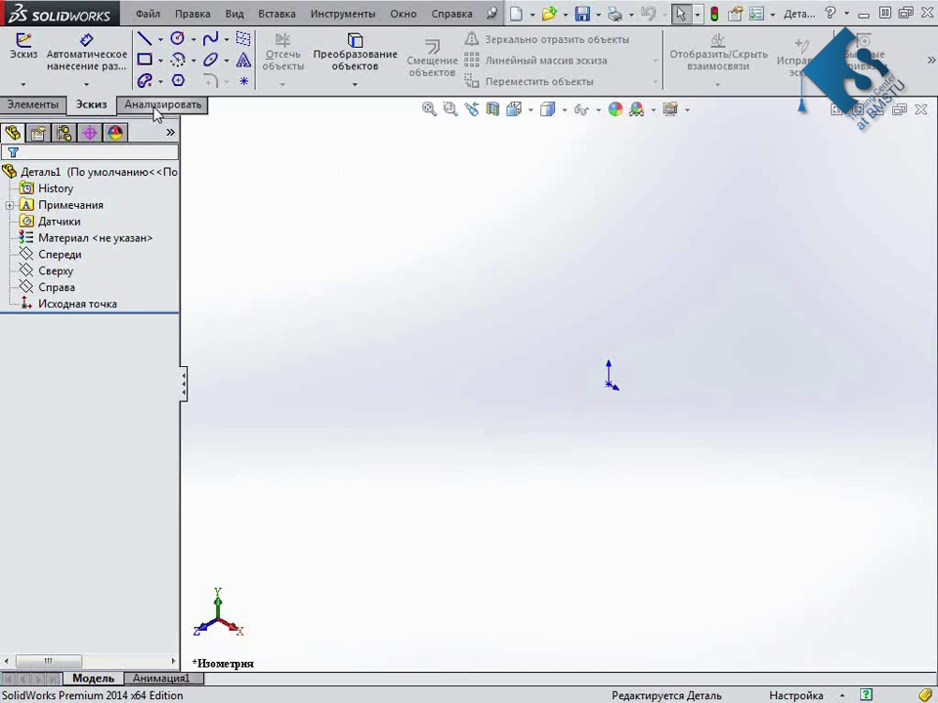
Add the Листовой металл (Sheet Metal) toolset to the CommandManager and start a Base Flange/Tab
right_click(156, 113)
click(225, 171)
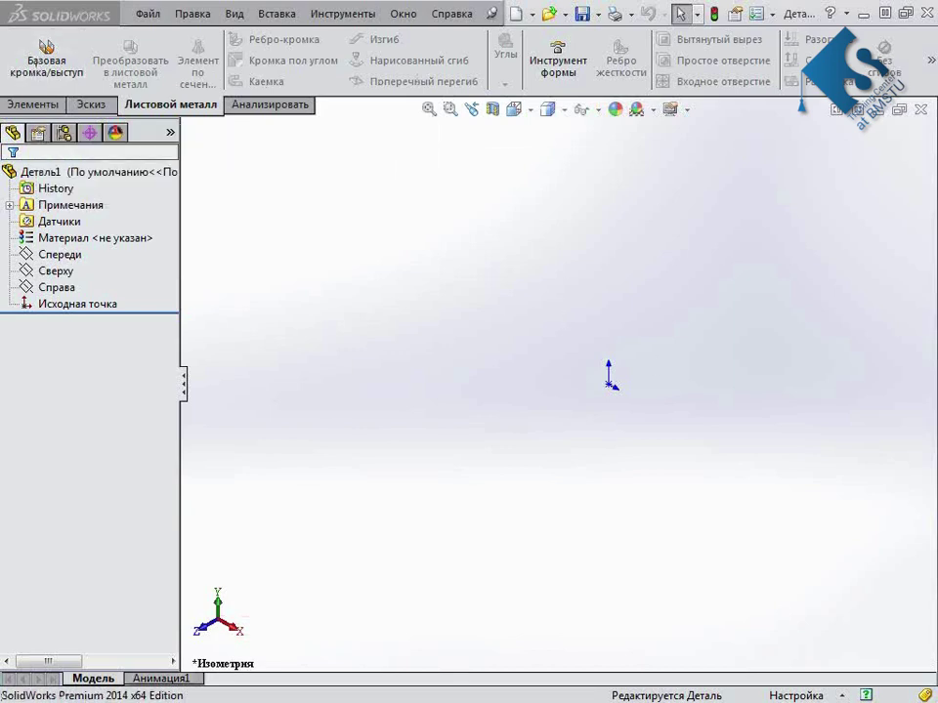
click(44, 51)
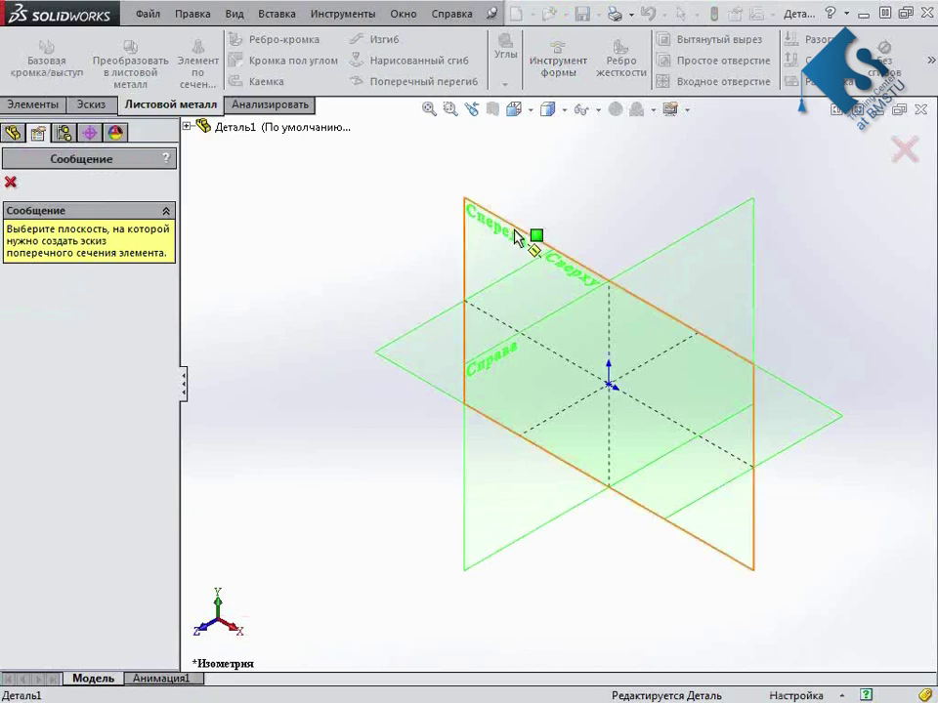
Start the flange profile sketch on the Спереди (Front) plane with the Line tool
click(515, 238)
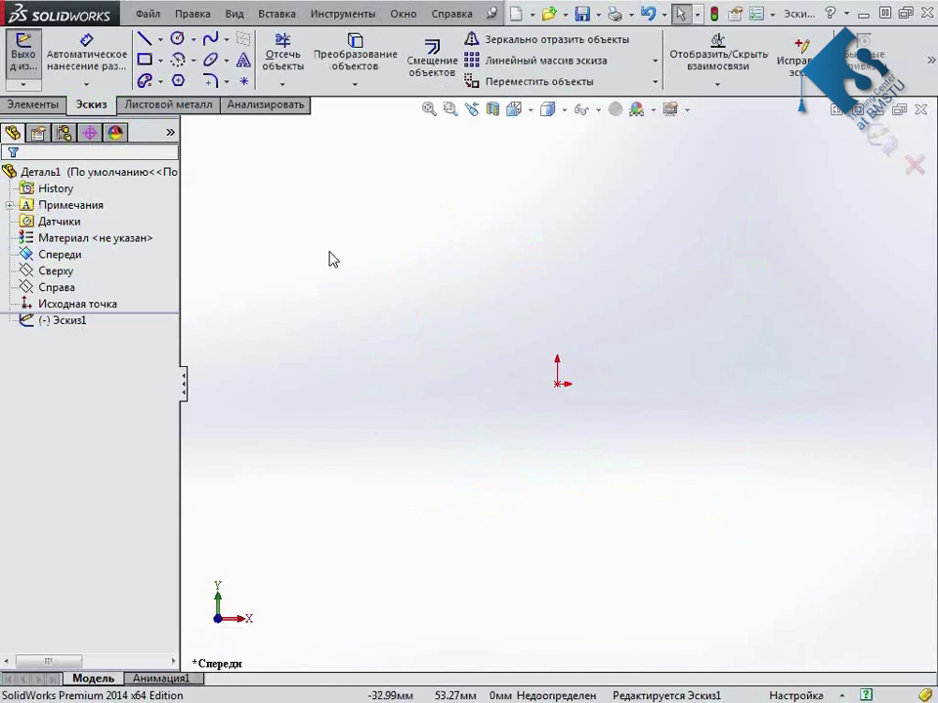
key(l)
click(440, 310)
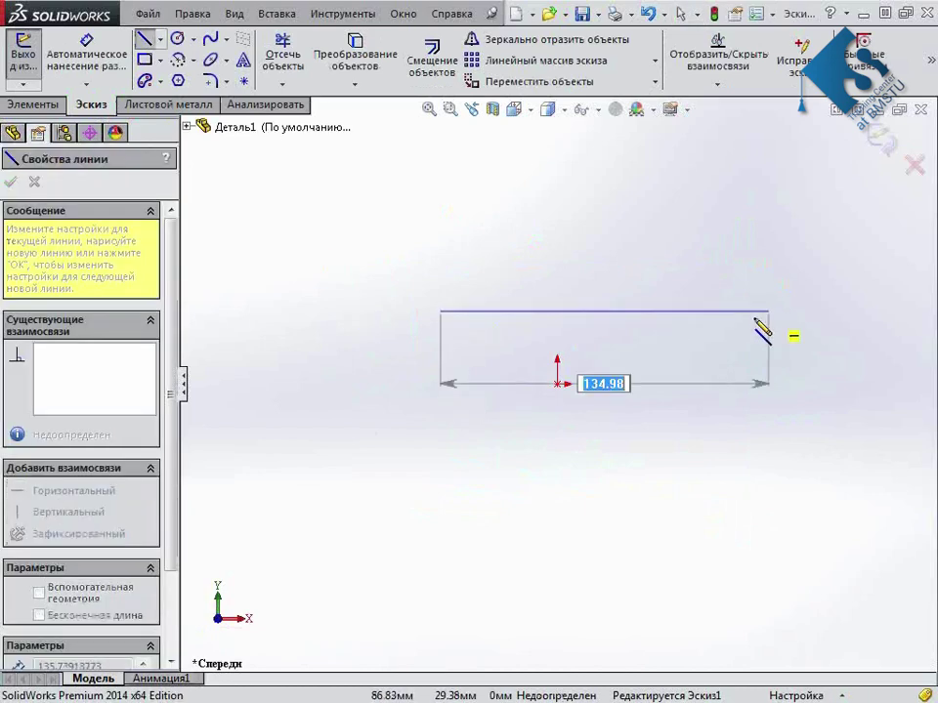
key(Escape)
key(l)
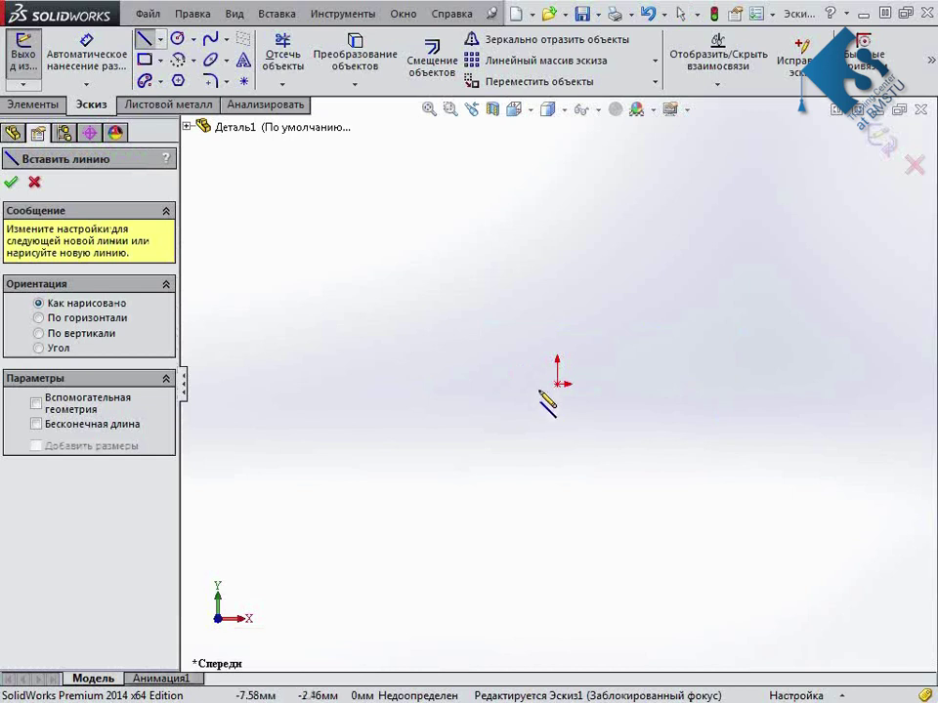
Draw a 120 mm horizontal line ending at the origin and exit the sketch
click(559, 383)
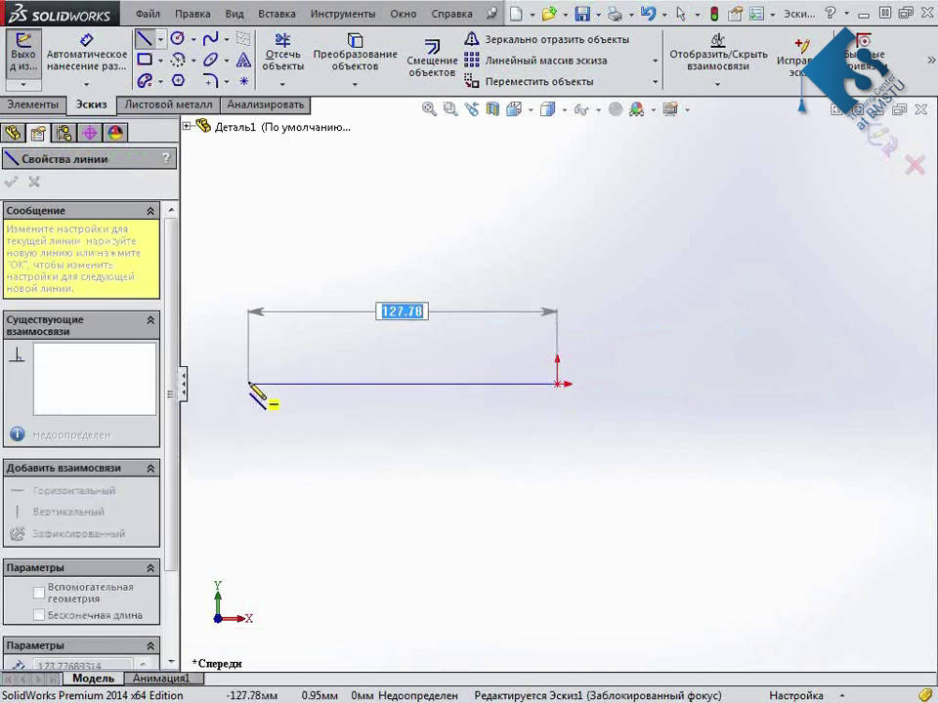
key(End)
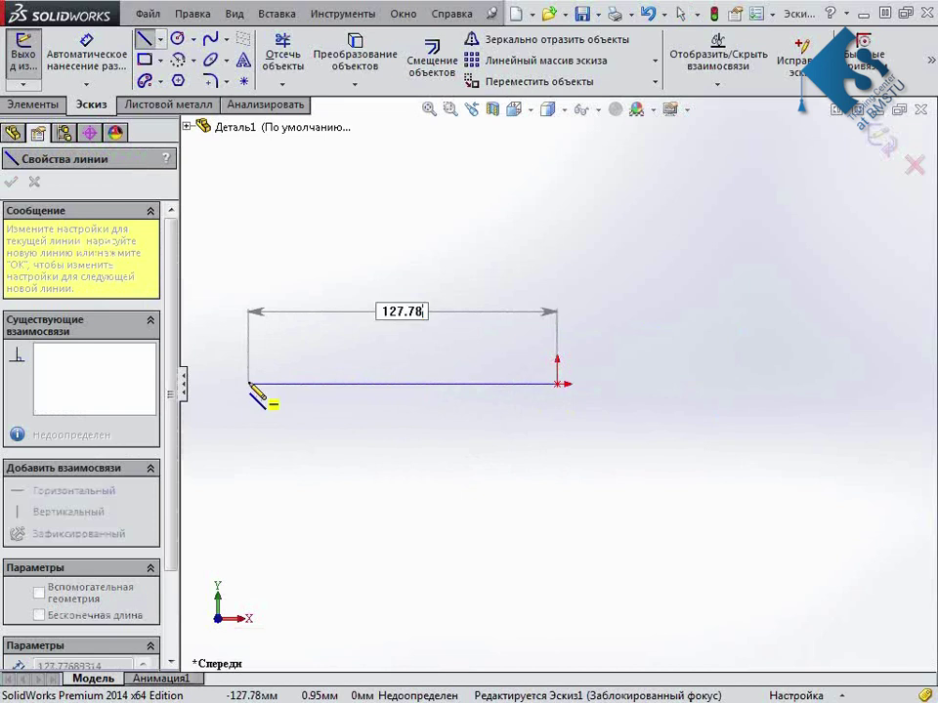
key(BackSpace)
key(BackSpace)
key(BackSpace)
key(BackSpace)
key(BackSpace)
text(120)
key(Return)
key(Escape)
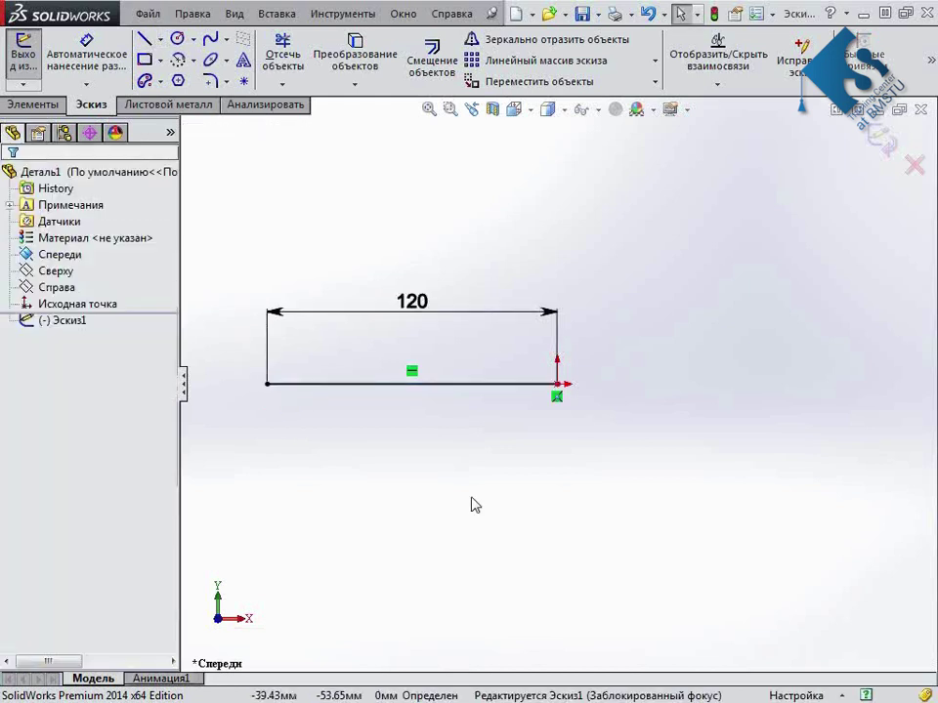
scroll(429, 469, up, 2)
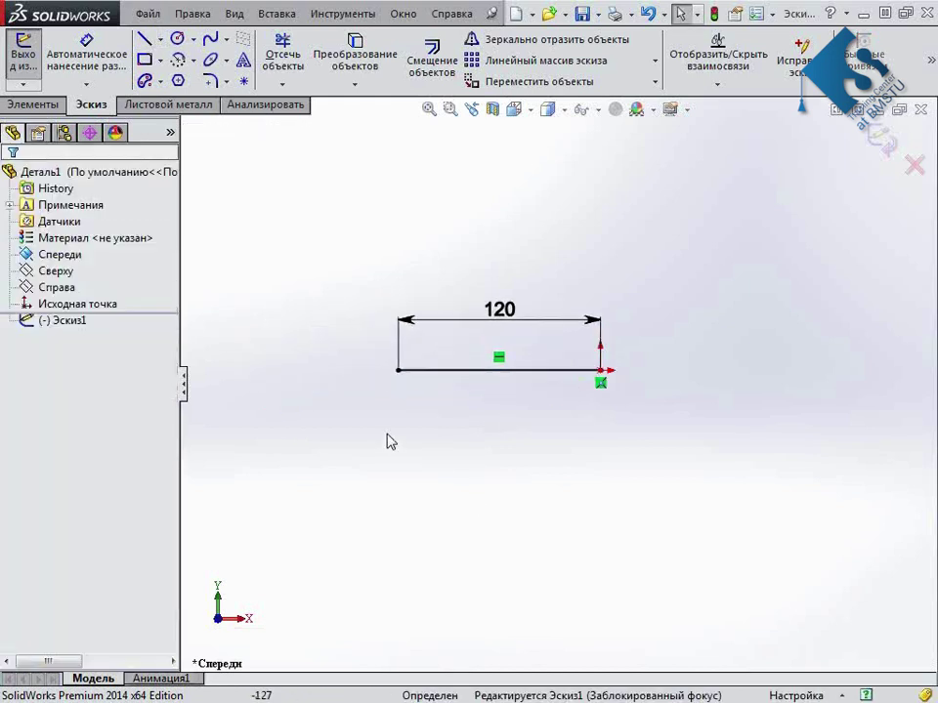
click(877, 141)
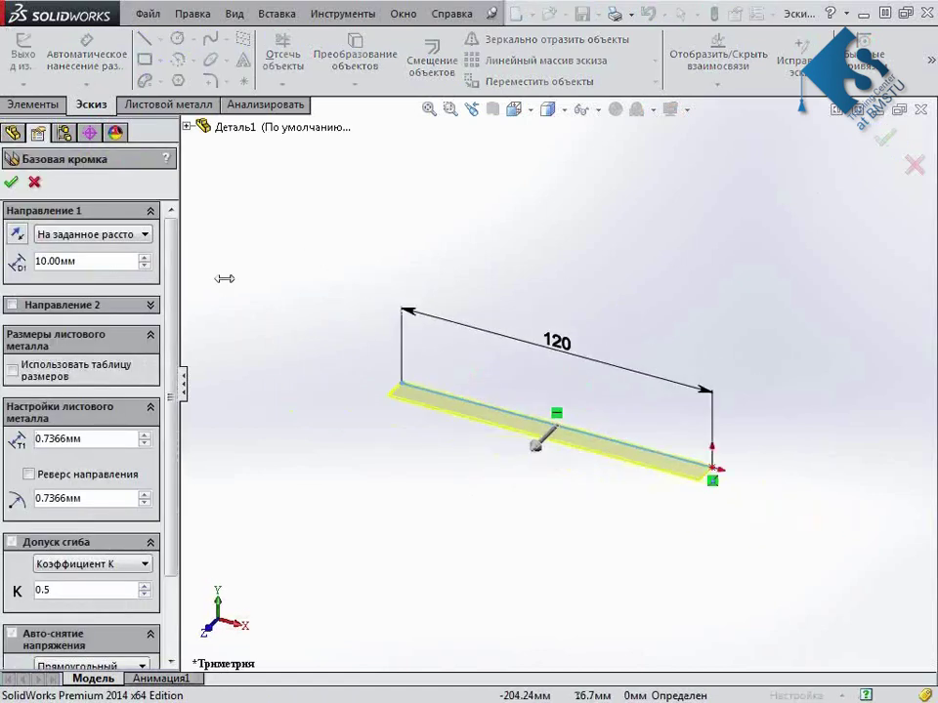
Build the base flange with 125 mm depth, 1.20 mm thickness, 1.2 mm bend radius, K-factor 0.43
drag(181, 298, 221, 274)
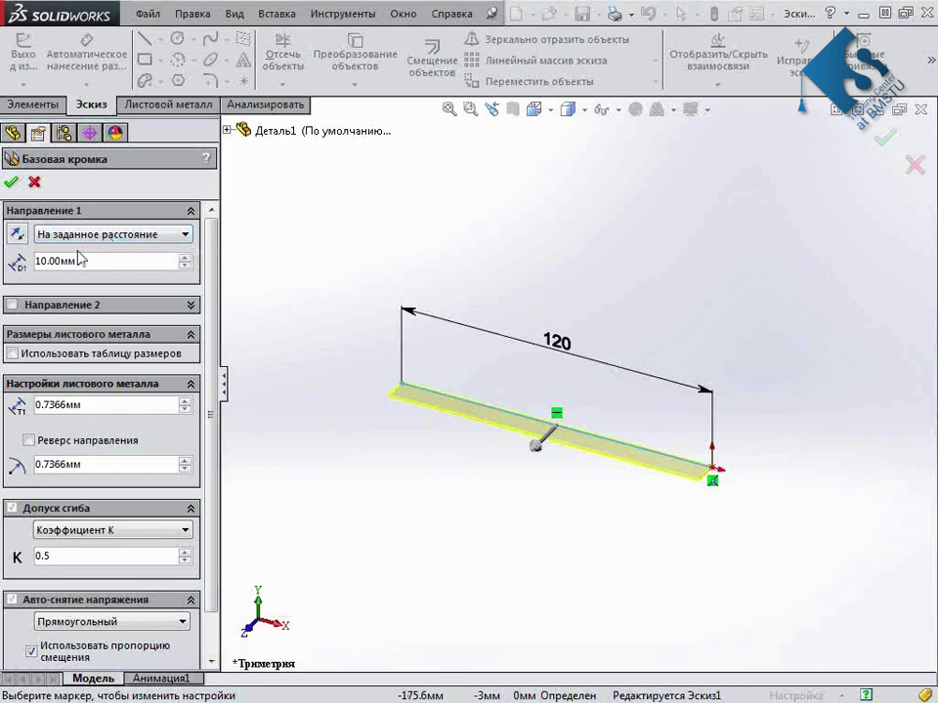
text(125)
key(Return)
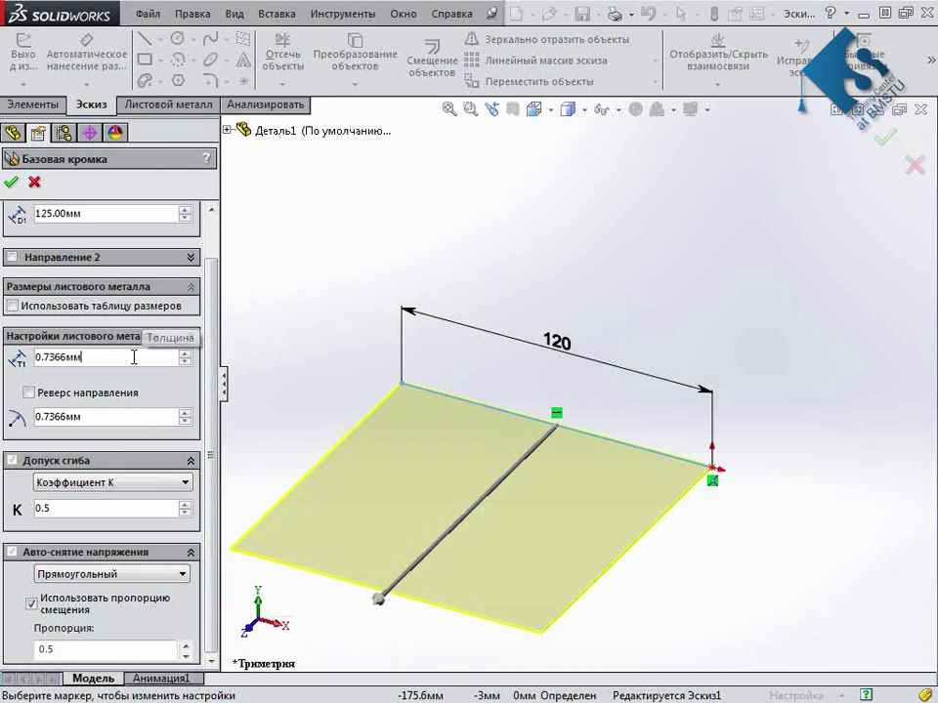
drag(134, 357, 24, 359)
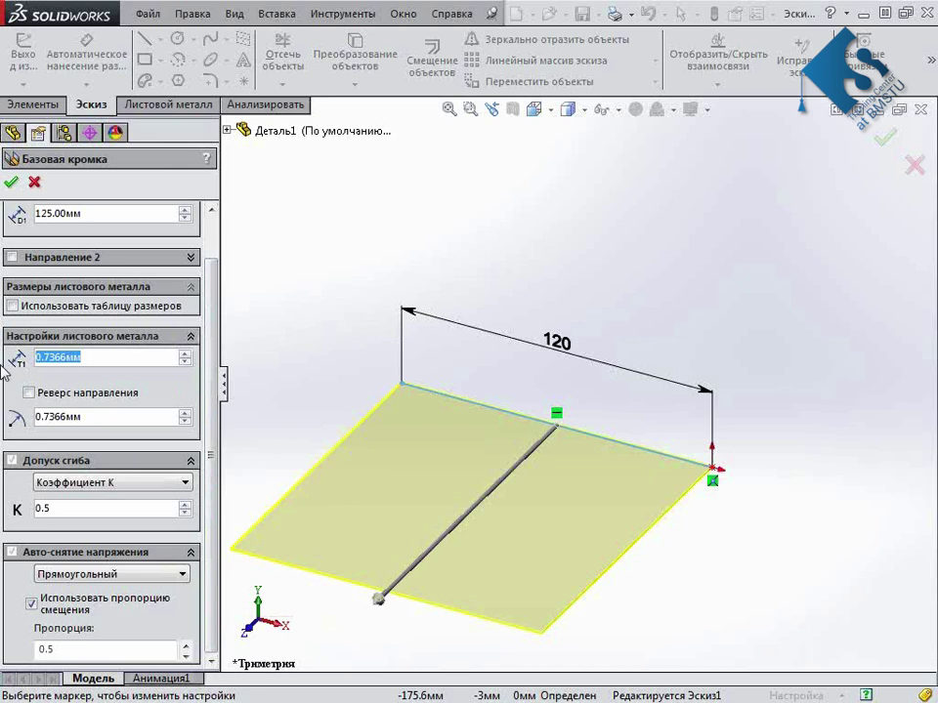
text(1.20)
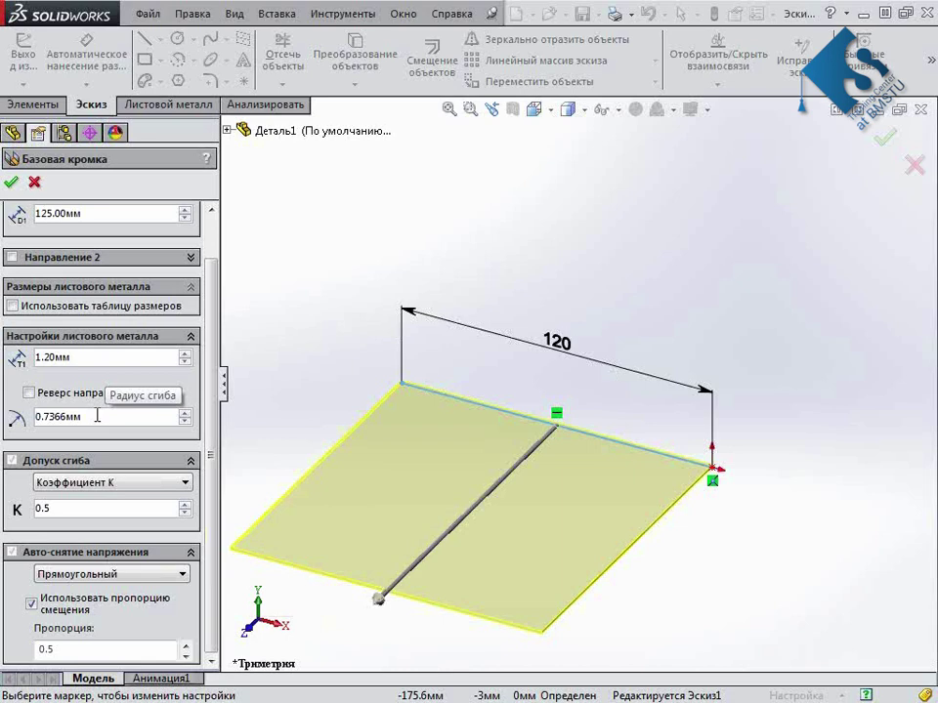
drag(97, 416, 25, 439)
text(1.2)
key(Return)
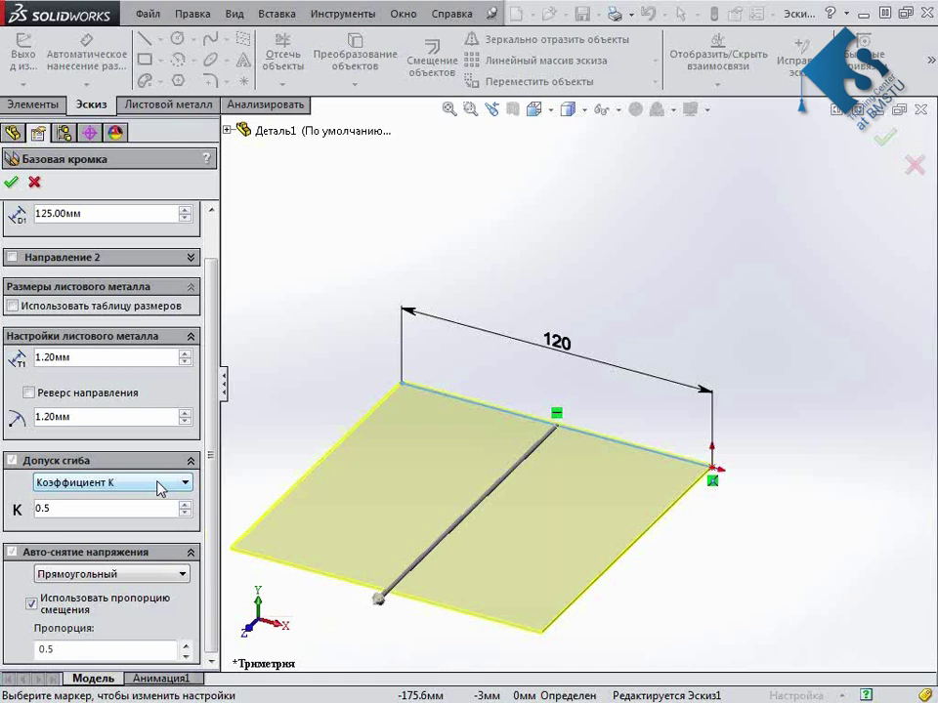
double_click(43, 509)
text(0.43)
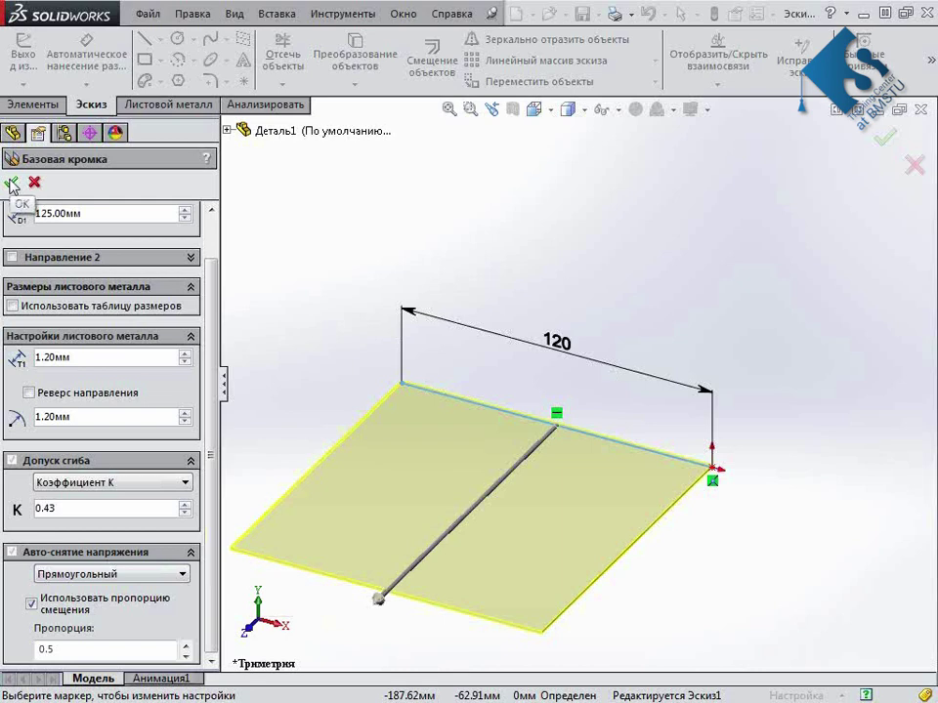
click(11, 184)
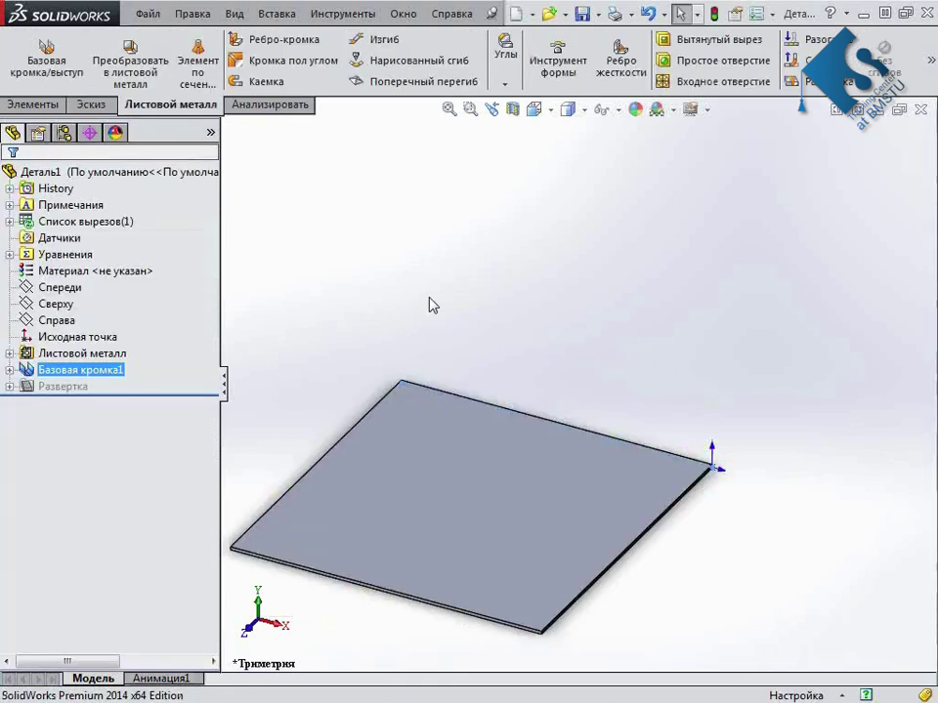
scroll(556, 390, up, 2)
scroll(628, 494, down, 2)
mouse_move(628, 494)
middle_down()
mouse_move(485, 457)
mouse_move(637, 477)
middle_up()
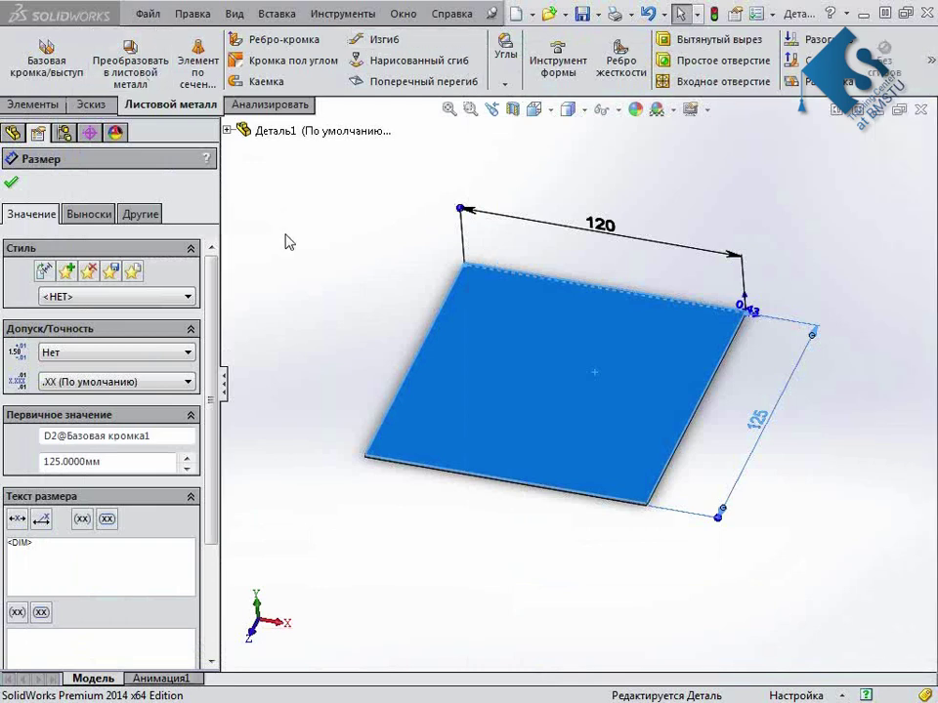
click(288, 246)
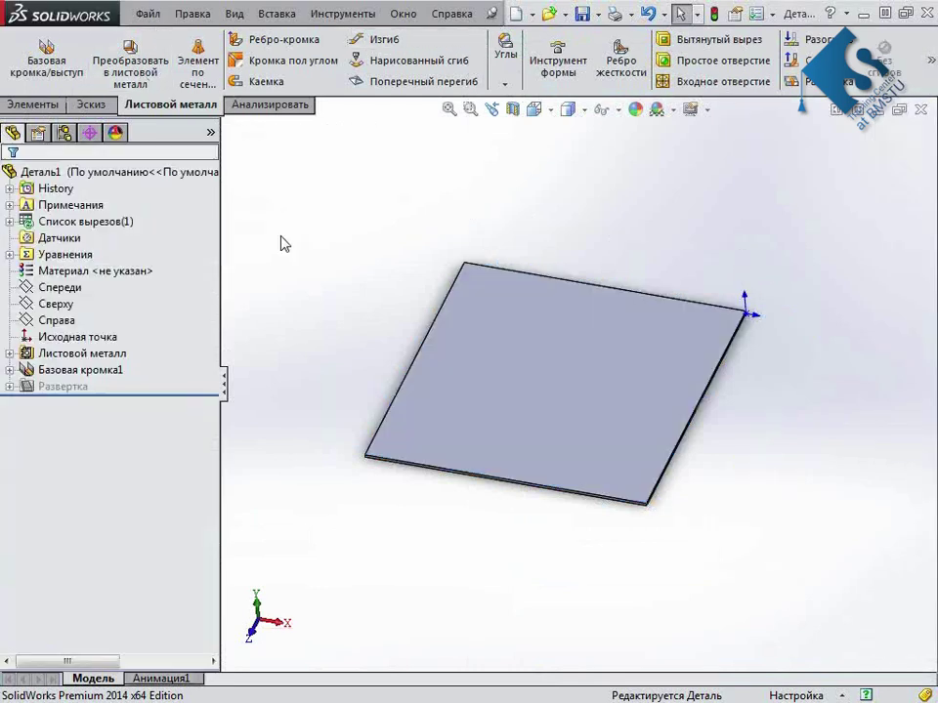
Start an edge flange on the plate's left, back, right and front edges
click(310, 51)
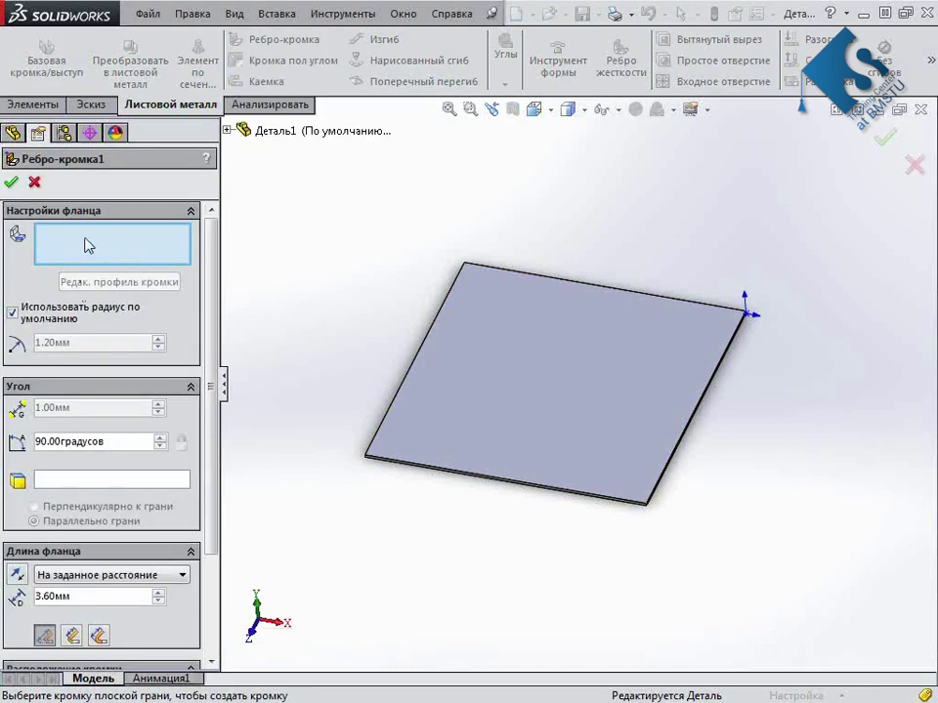
click(423, 359)
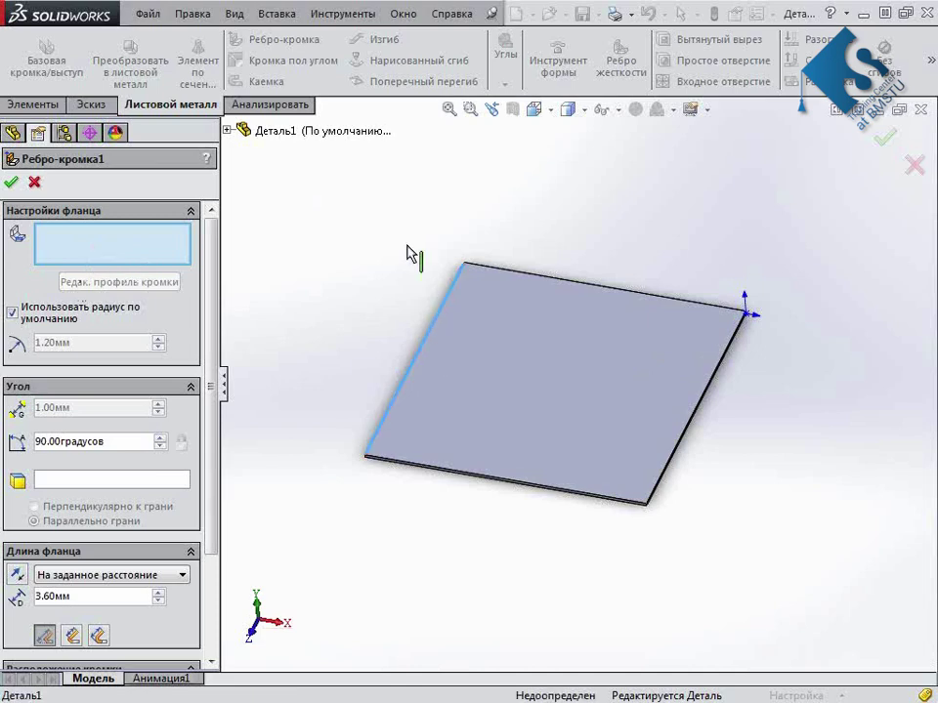
click(562, 280)
click(709, 389)
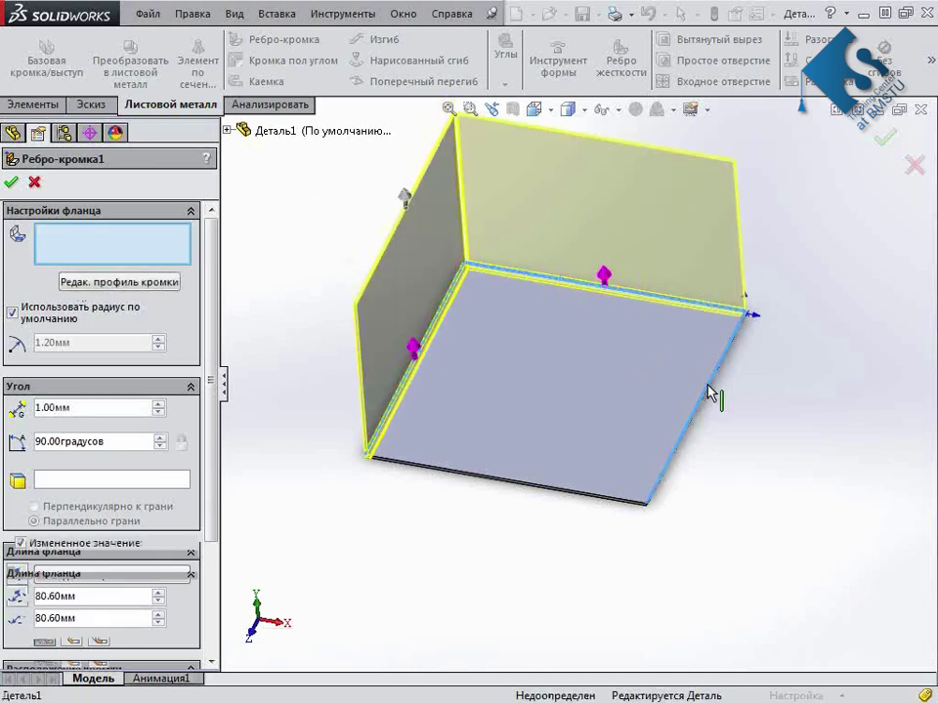
middle_drag(607, 456, 718, 430)
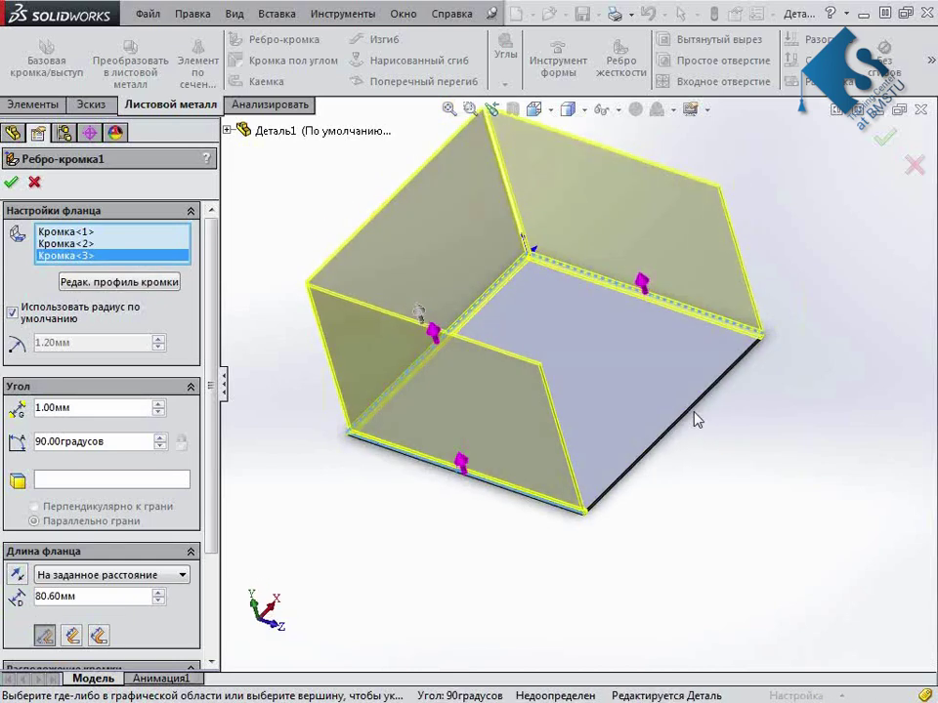
click(691, 413)
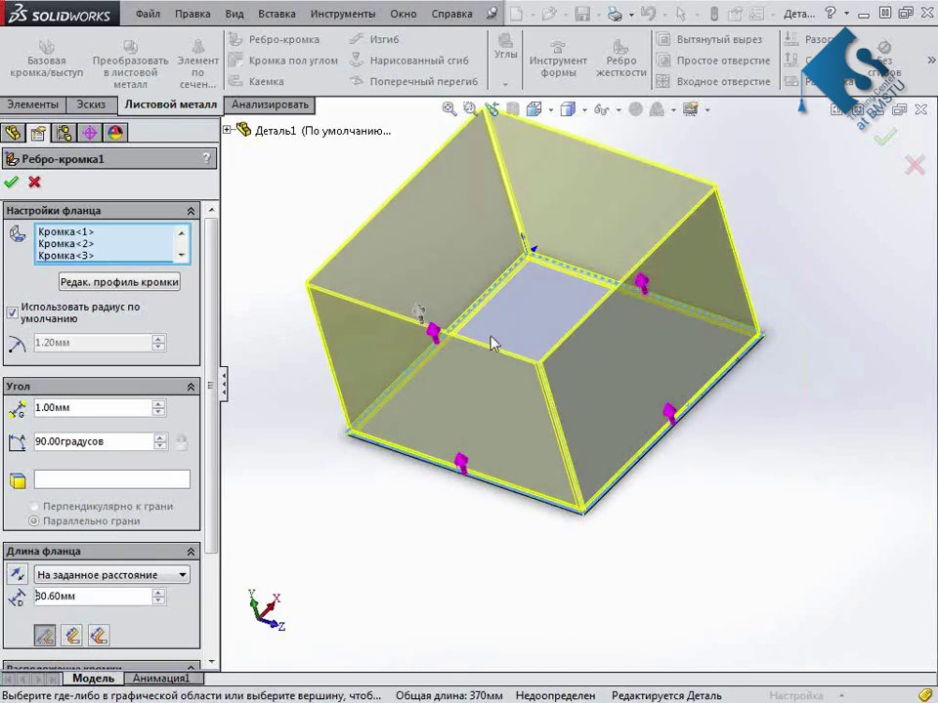
Check the previewed walls: 90° angle, 80.60 mm length and 1.00 mm corner gap
scroll(98, 322, down, 1)
scroll(78, 313, up, 1)
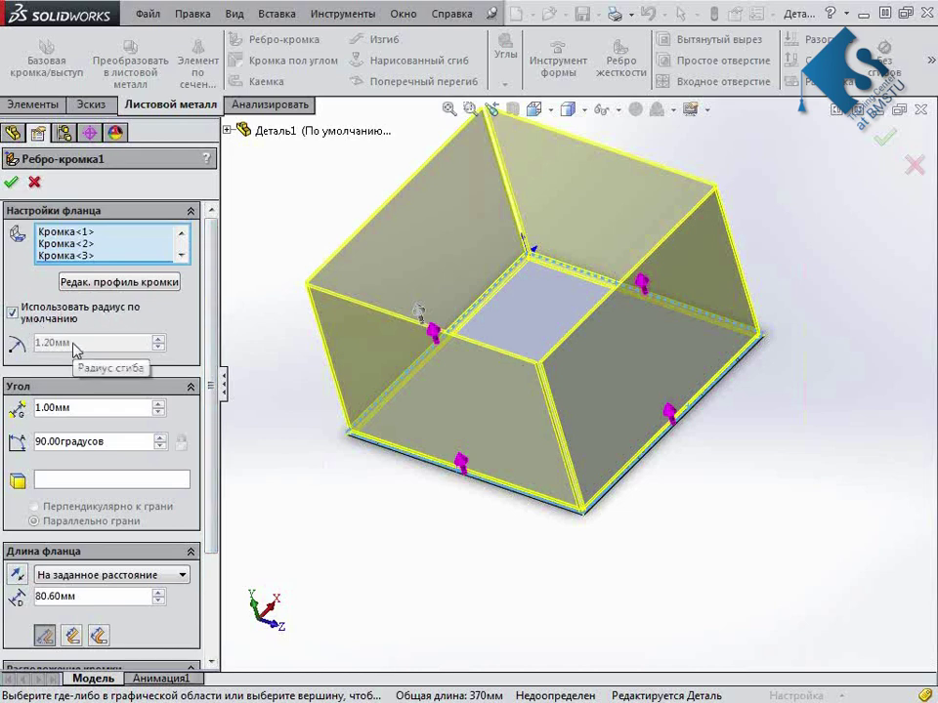
scroll(196, 352, down, 1)
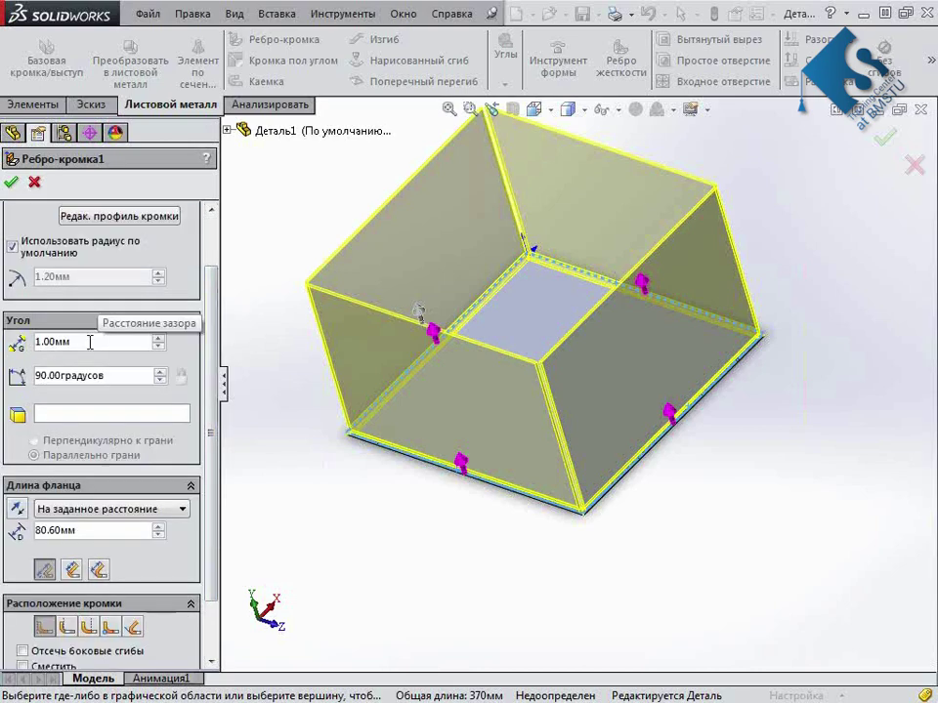
scroll(537, 371, down, 3)
scroll(527, 381, down, 2)
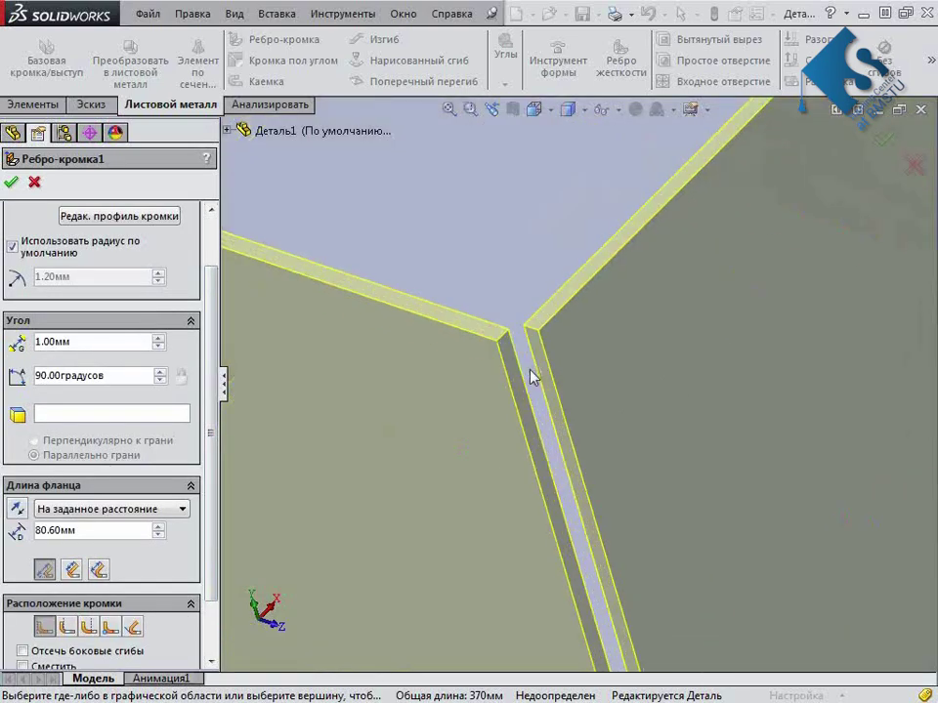
scroll(547, 391, up, 5)
scroll(616, 498, down, 4)
scroll(596, 503, down, 2)
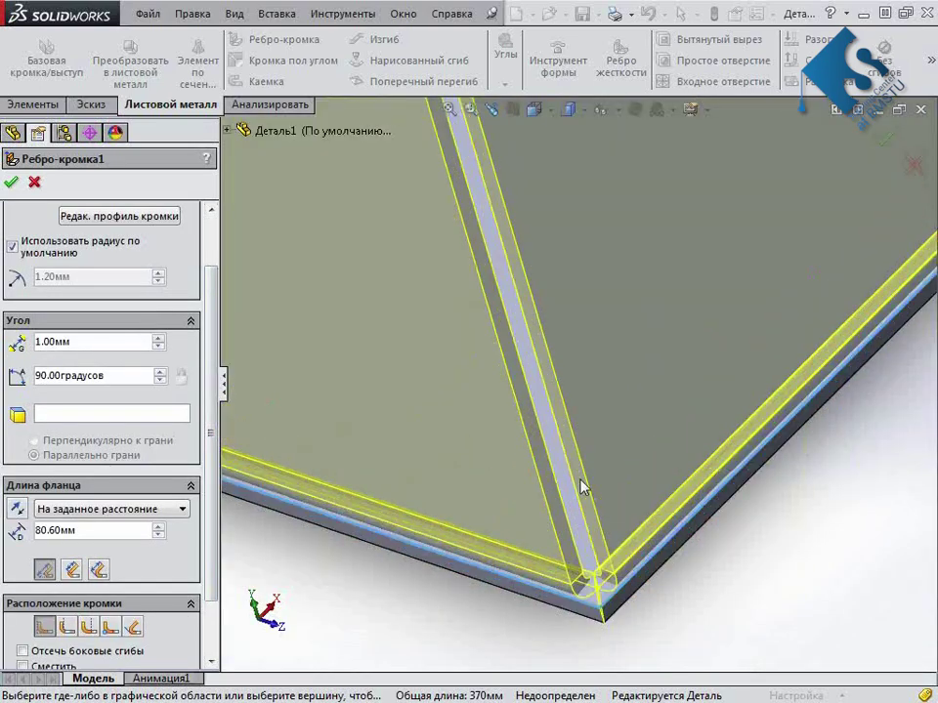
scroll(566, 461, up, 2)
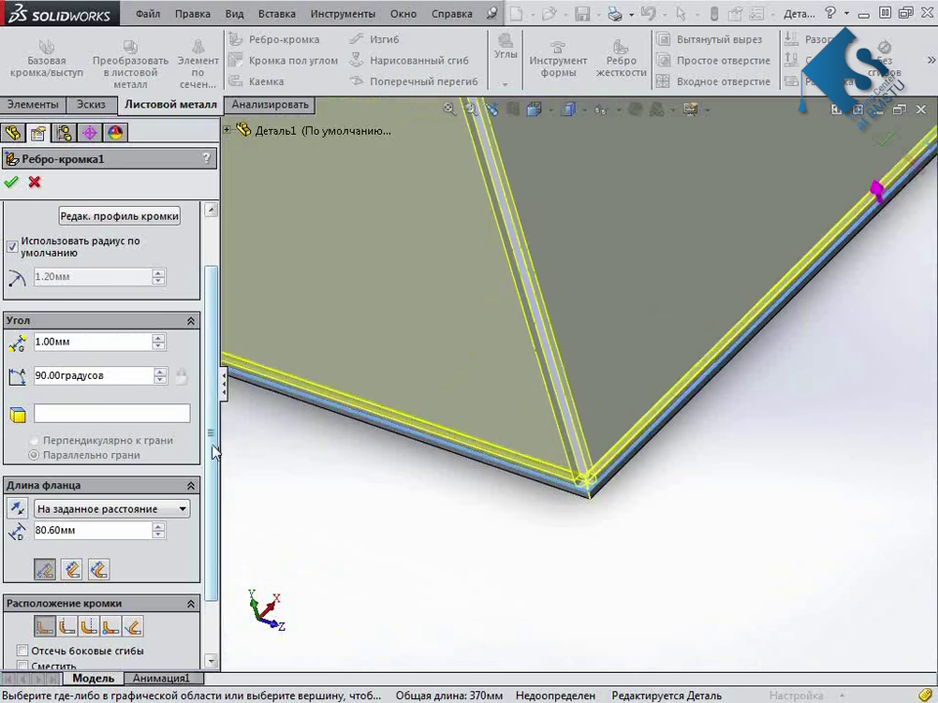
scroll(213, 451, down, 3)
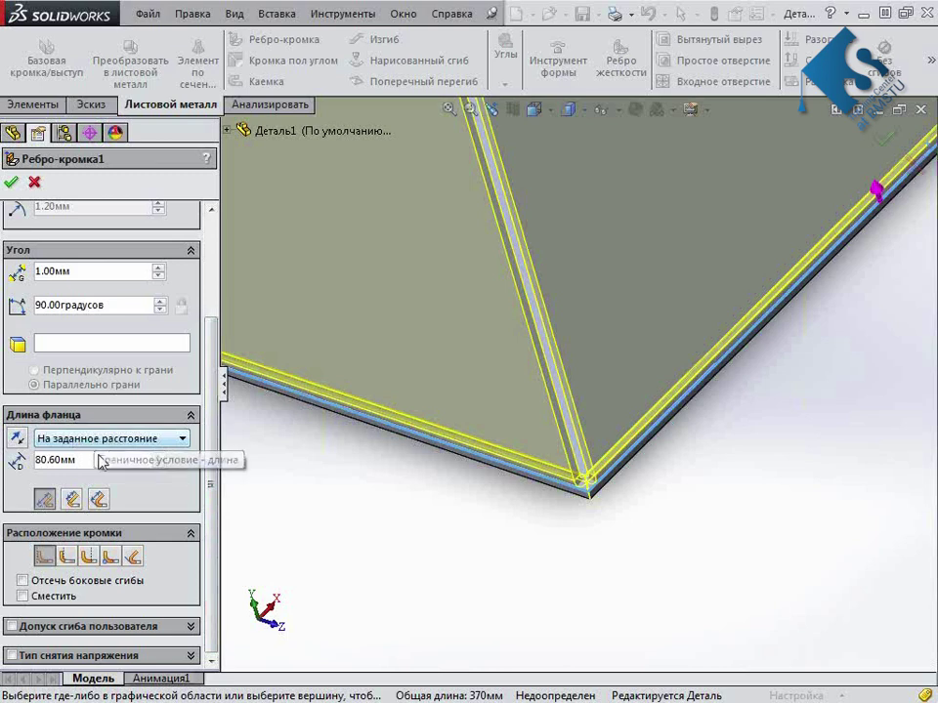
Set the flange length to 63.50 mm with Material Inside, and expand the bend allowance and relief options
drag(92, 460, 34, 460)
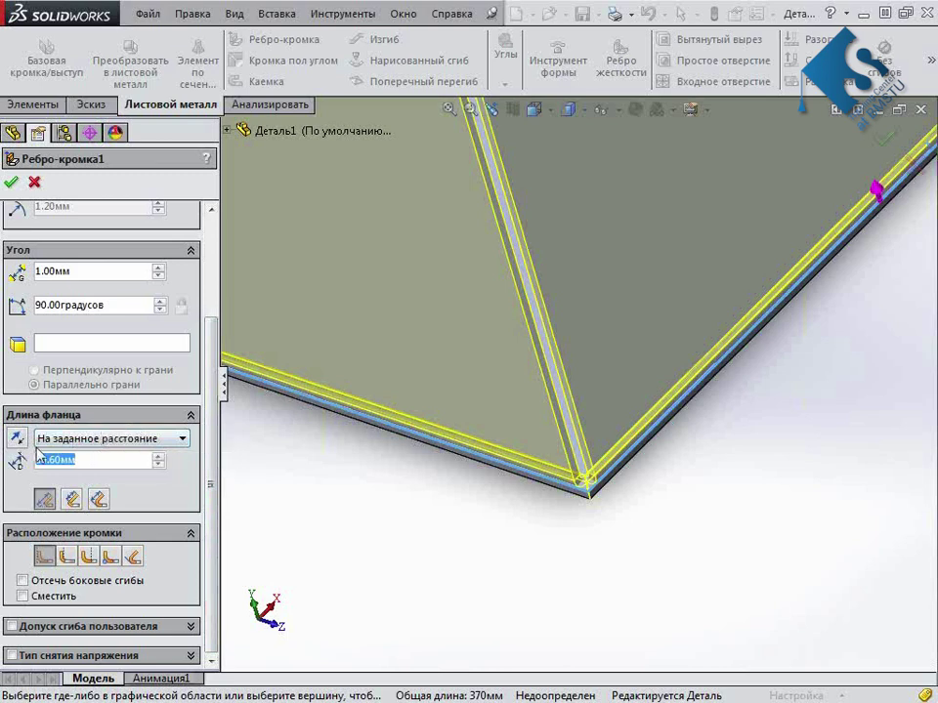
text(63.50)
key(Return)
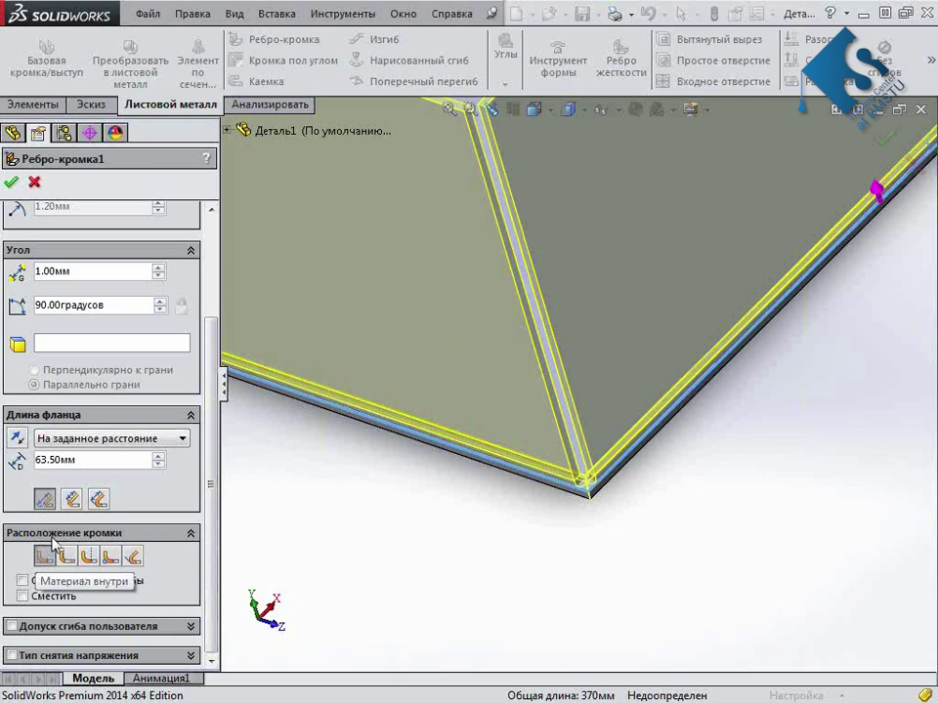
click(45, 559)
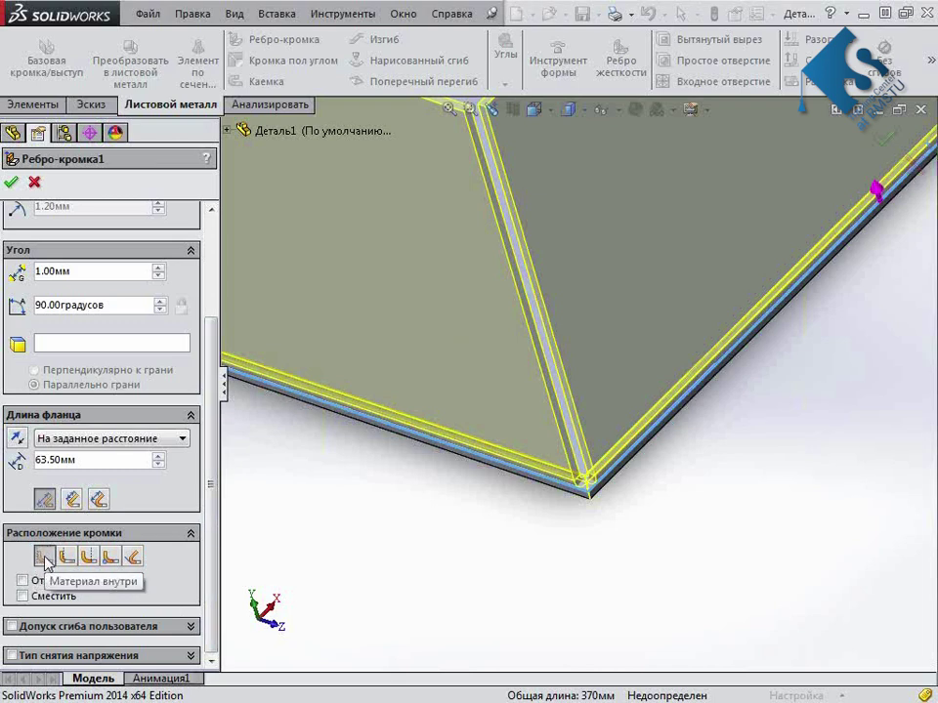
click(190, 625)
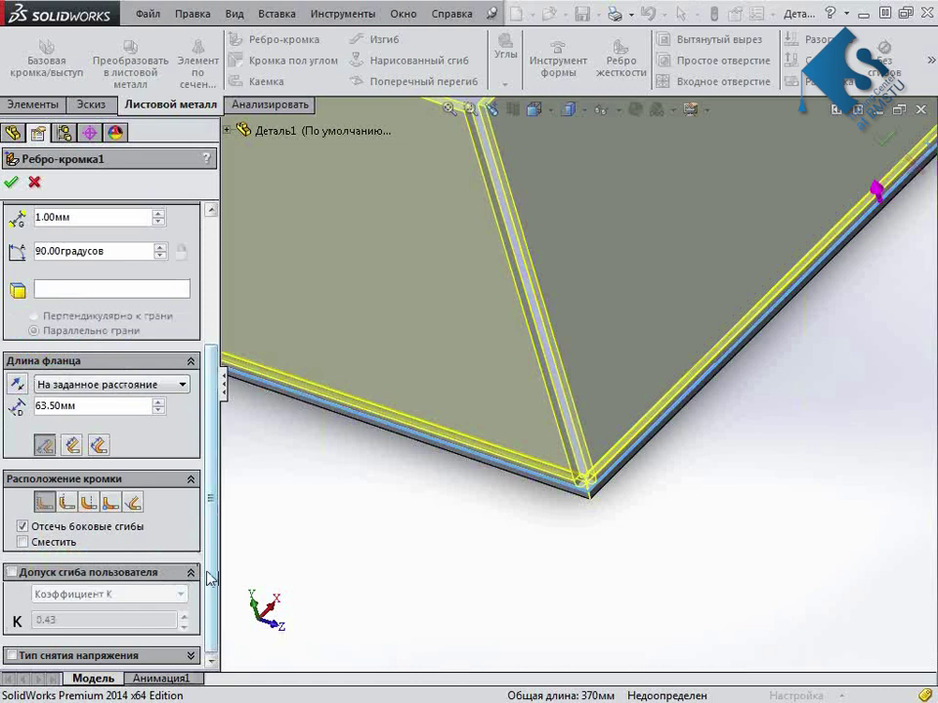
click(191, 656)
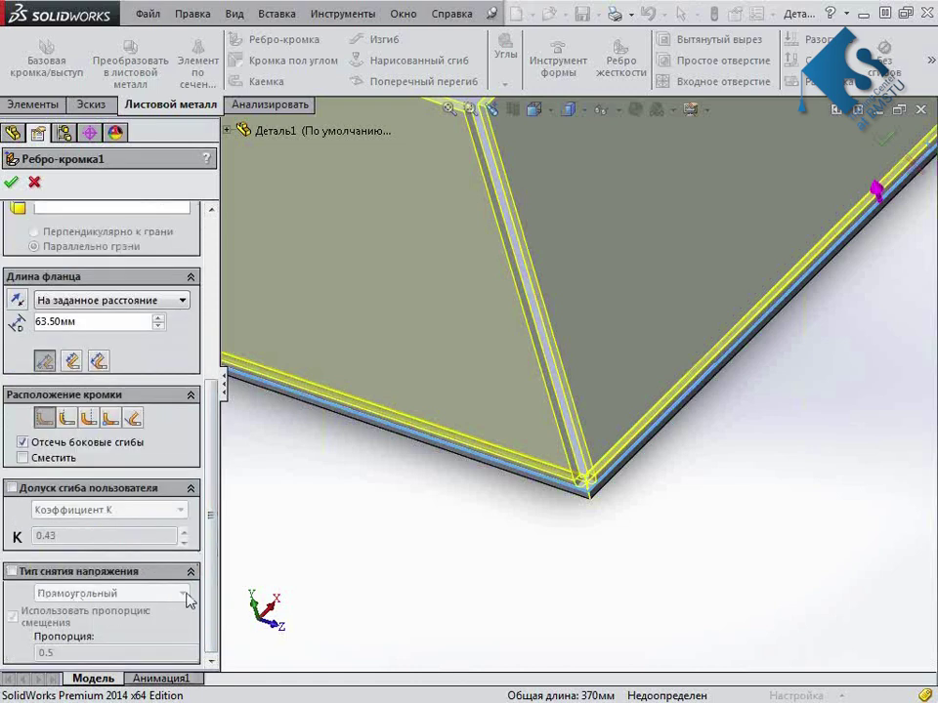
scroll(161, 390, up, 5)
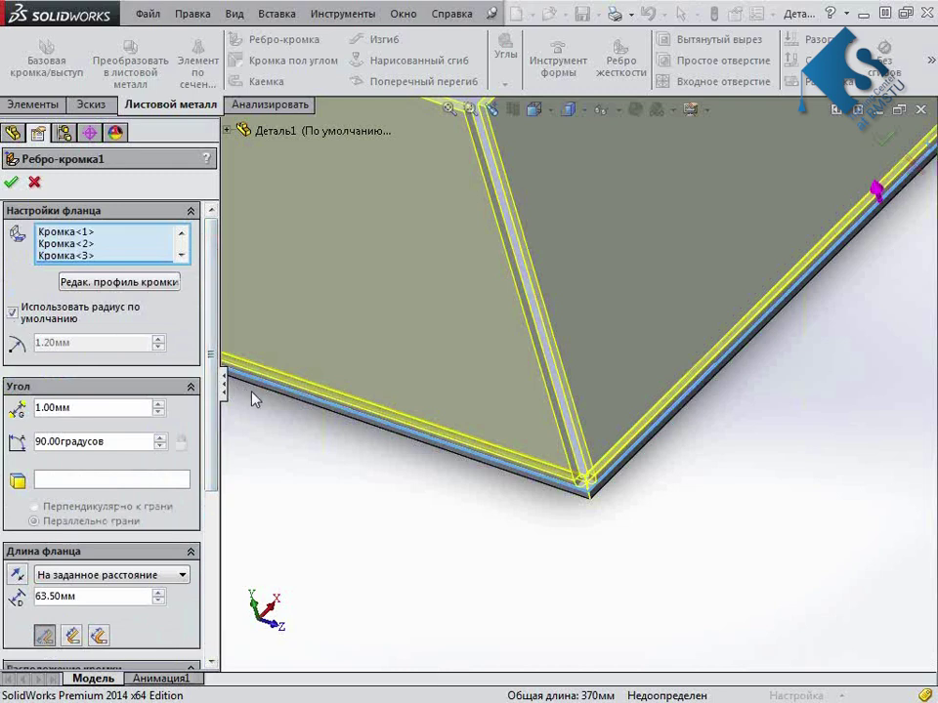
click(12, 182)
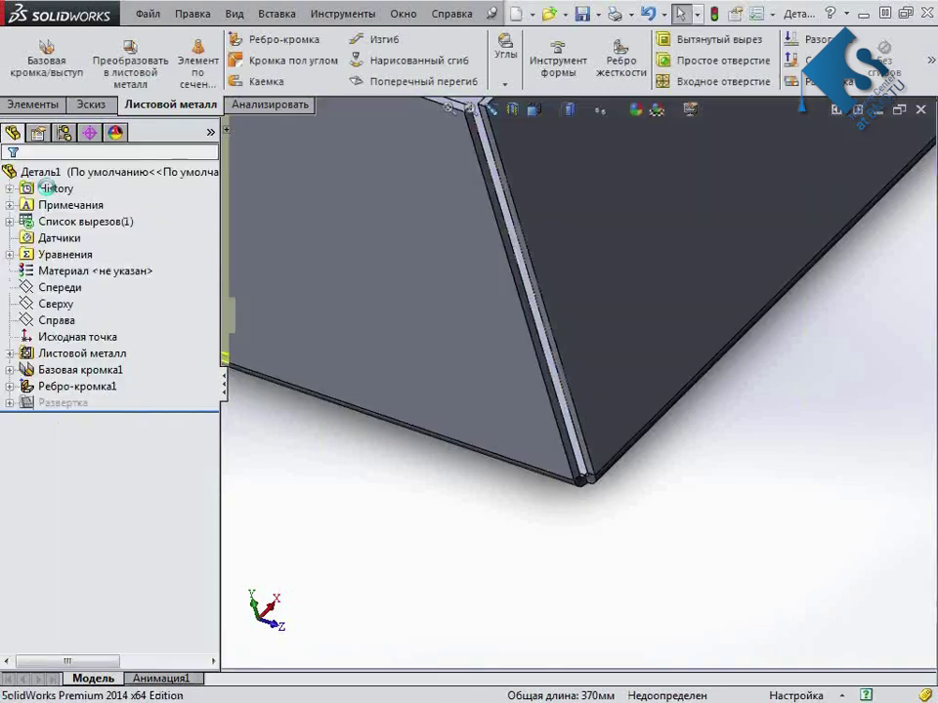
scroll(632, 522, down, 5)
scroll(632, 522, down, 3)
mouse_move(653, 406)
middle_down()
mouse_move(680, 336)
mouse_move(762, 309)
mouse_move(647, 446)
middle_up()
scroll(647, 445, up, 3)
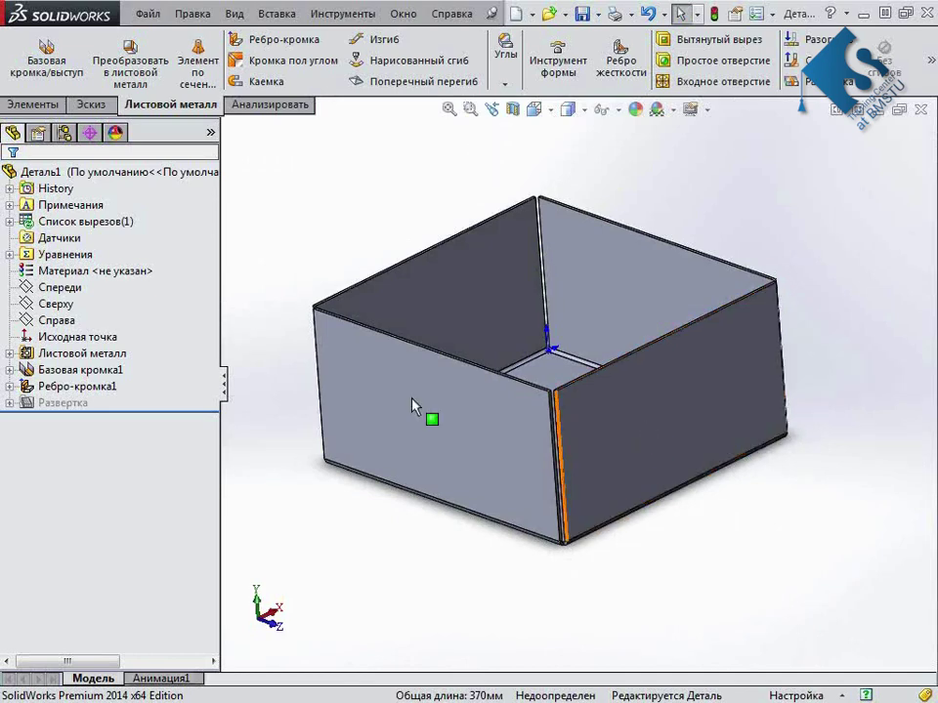
click(76, 386)
click(106, 340)
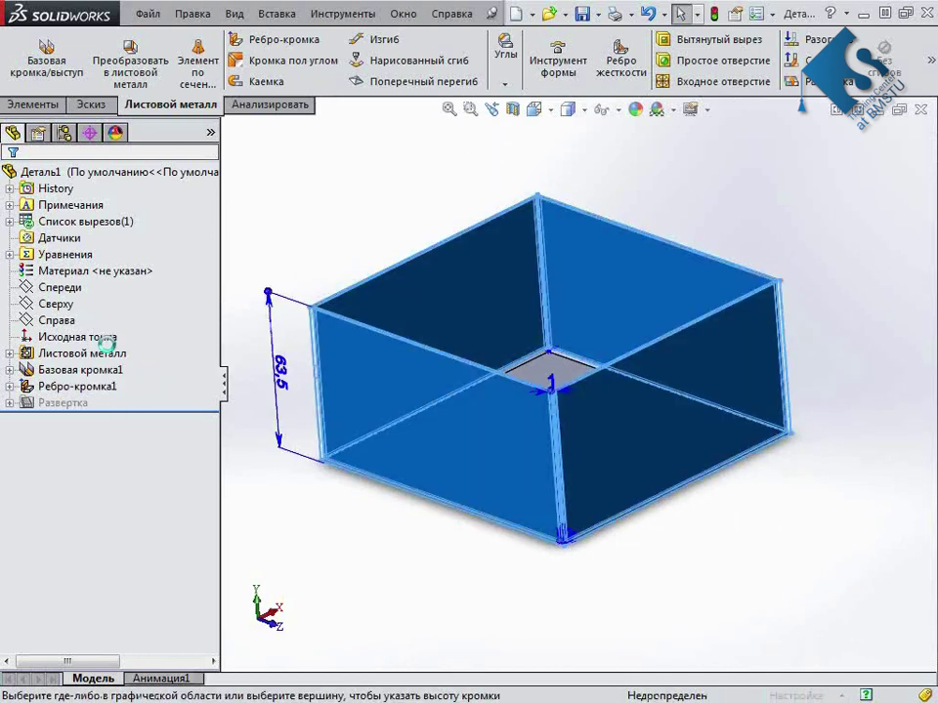
key(Escape)
scroll(586, 440, down, 2)
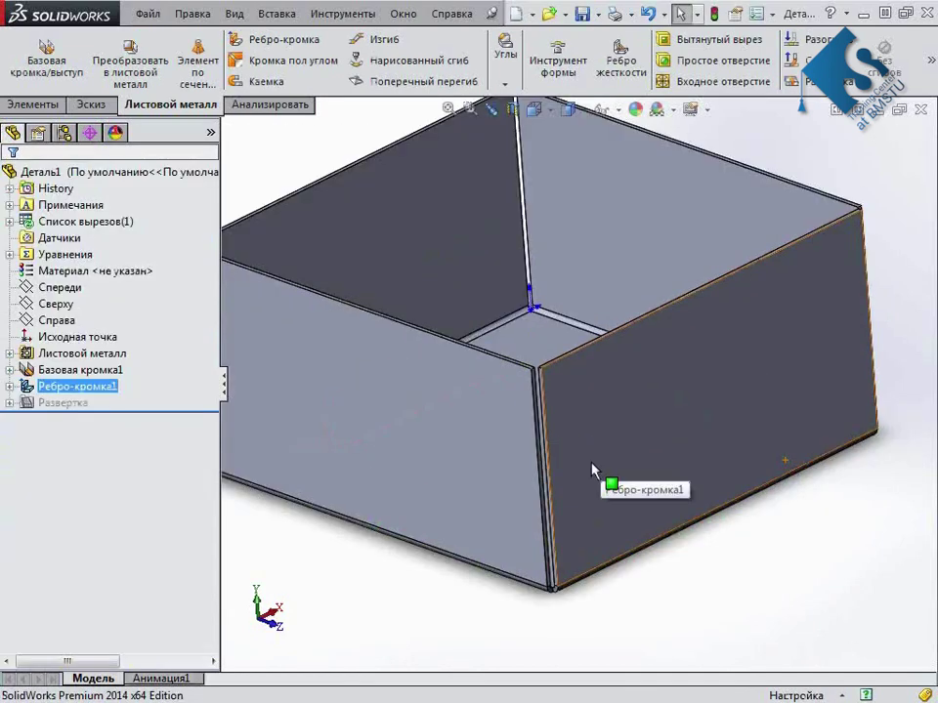
scroll(544, 498, down, 2)
scroll(560, 502, down, 1)
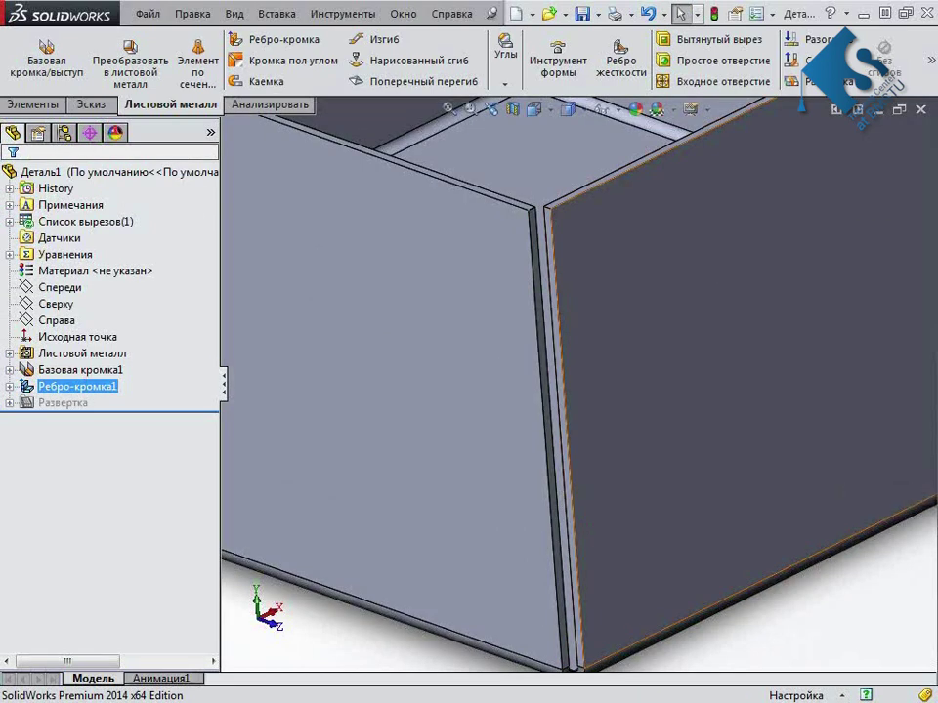
key(f)
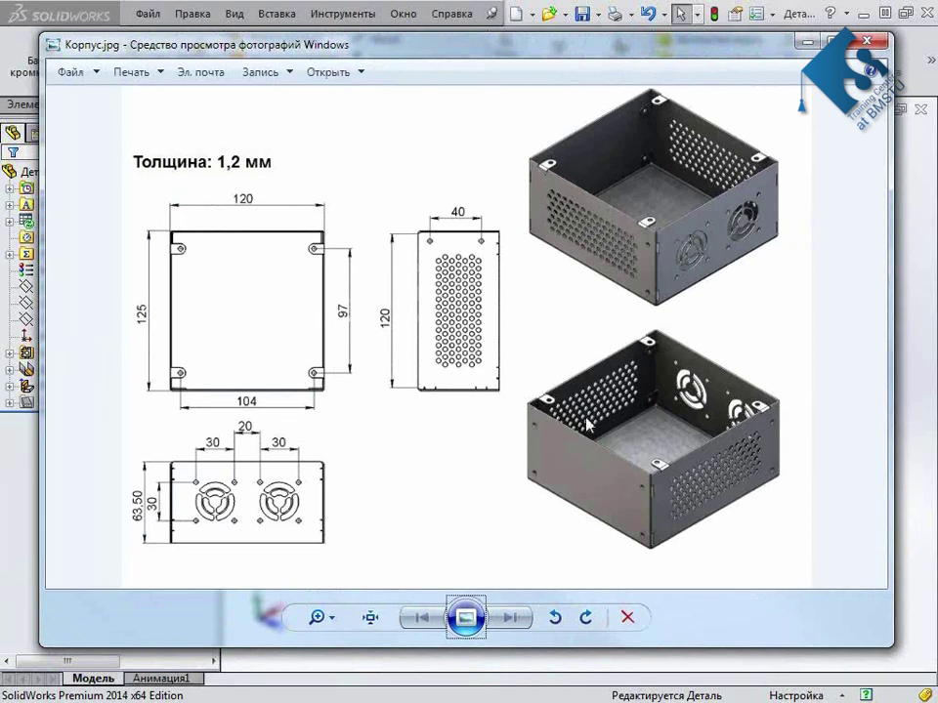
key(alt+F4)
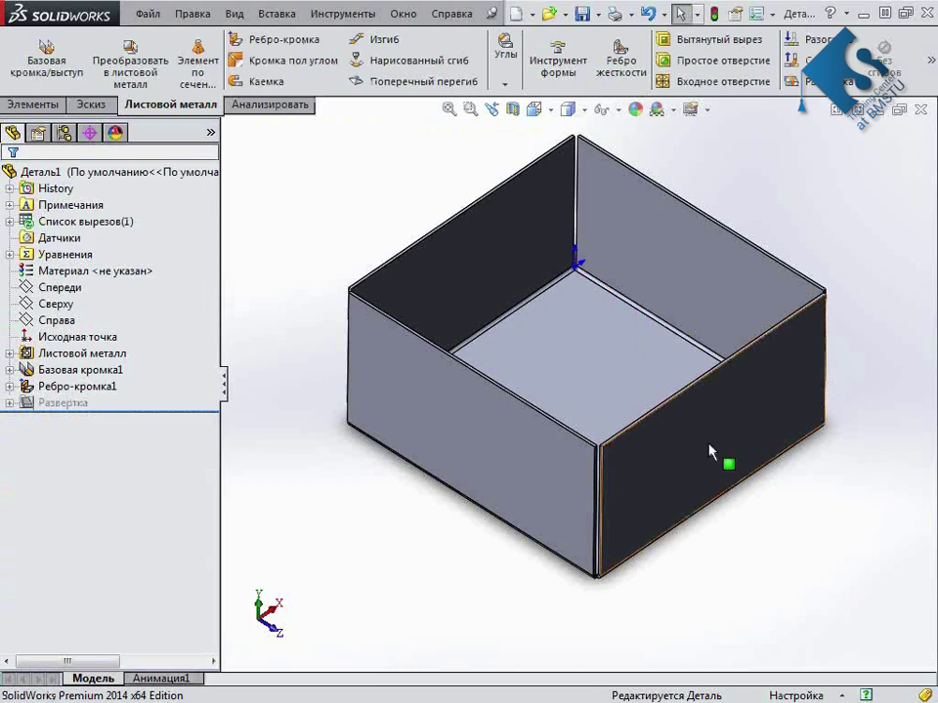
Start a second edge flange on the back-left wall's top edge and edit its profile
click(712, 451)
middle_drag(718, 523, 733, 492)
click(284, 39)
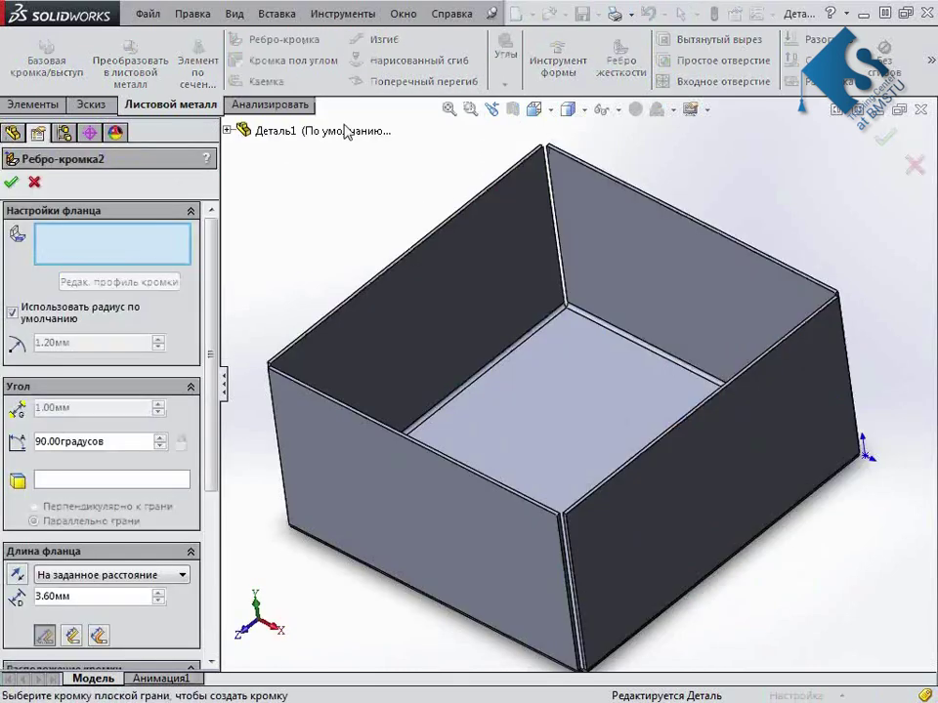
click(447, 230)
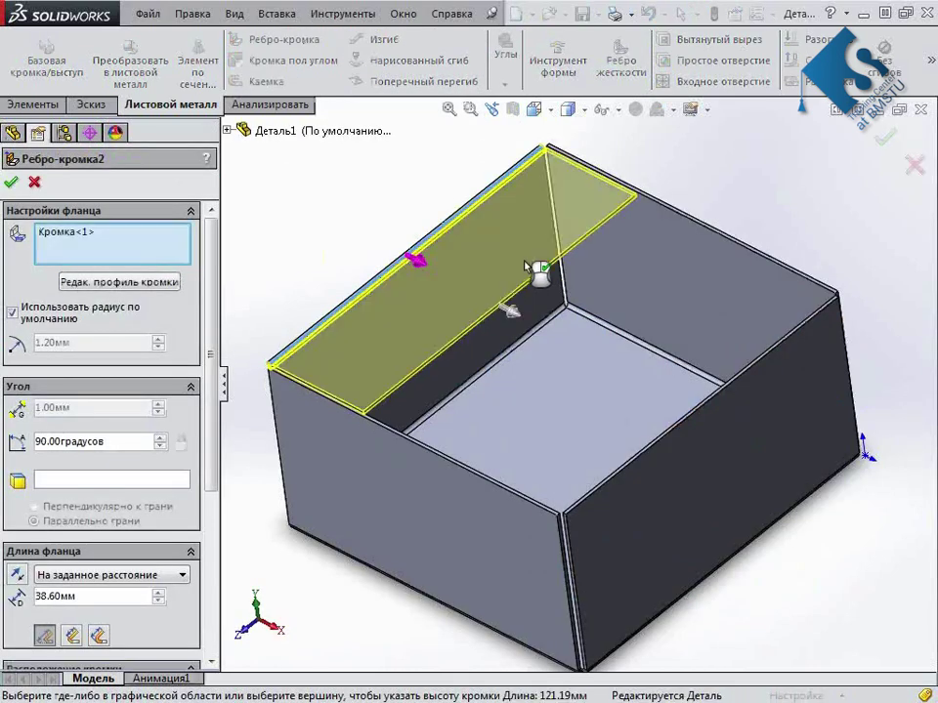
scroll(364, 193, up, 2)
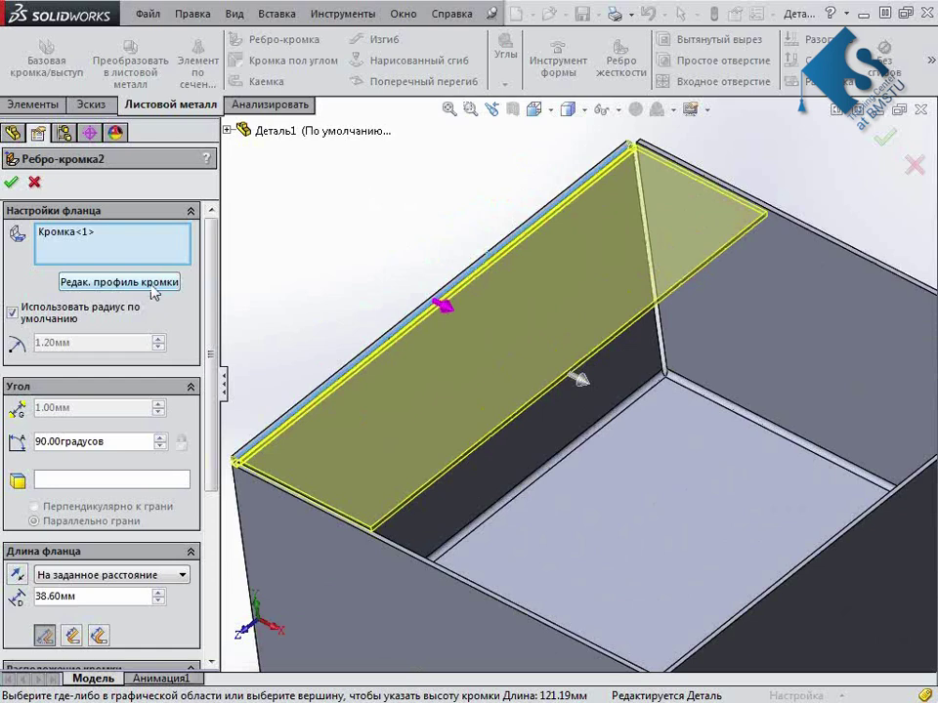
click(154, 286)
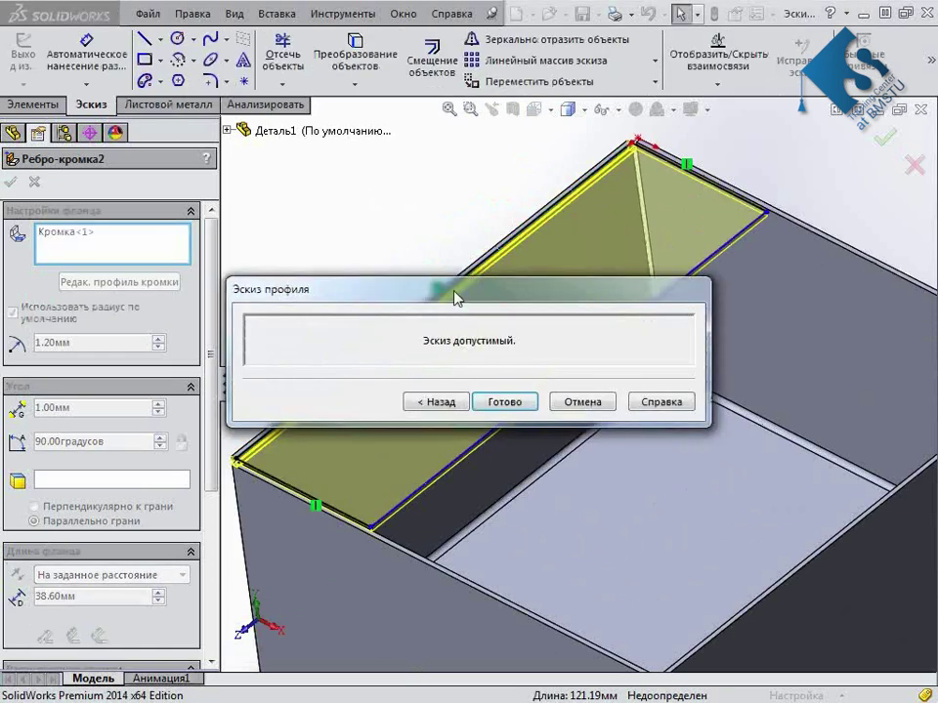
Shorten the flange profile, sliding its corner point about 13 mm along the wall's top edge
drag(456, 298, 240, 35)
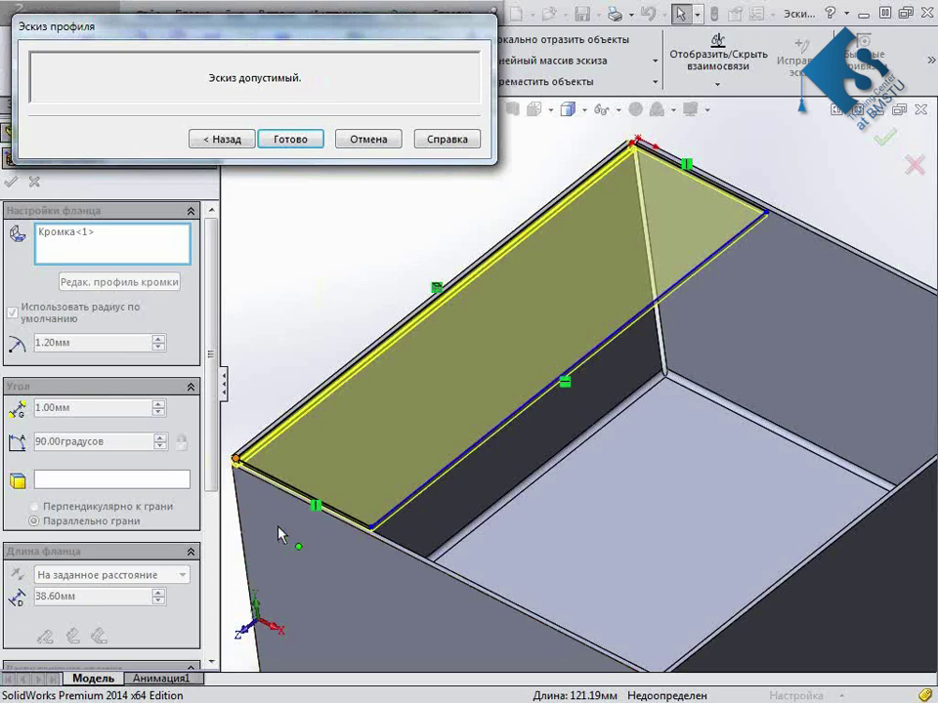
drag(235, 458, 550, 207)
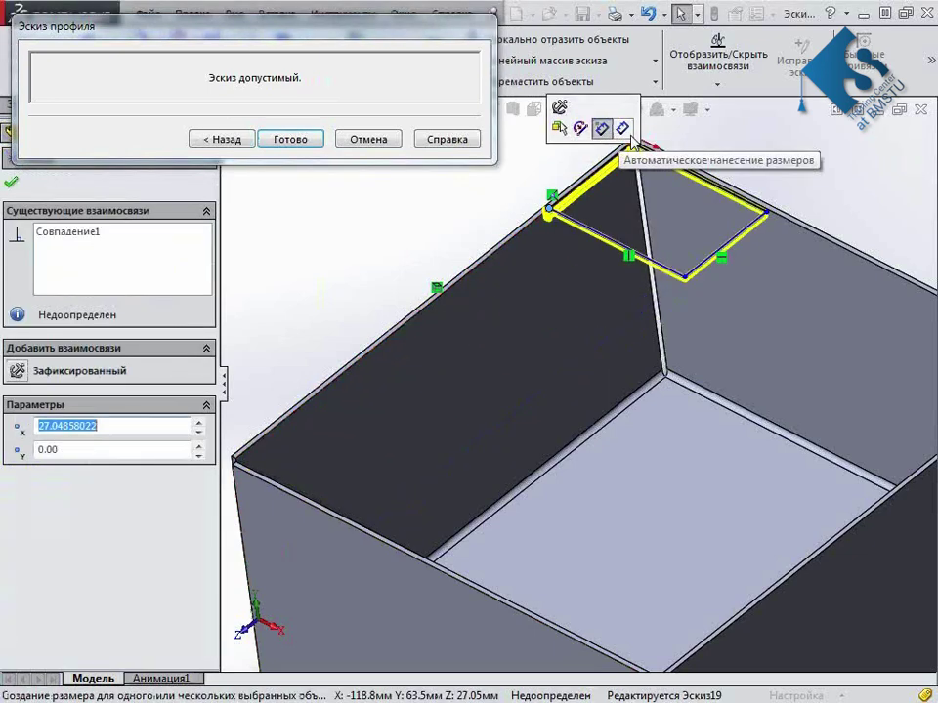
scroll(482, 259, up, 3)
scroll(569, 214, down, 5)
click(570, 213)
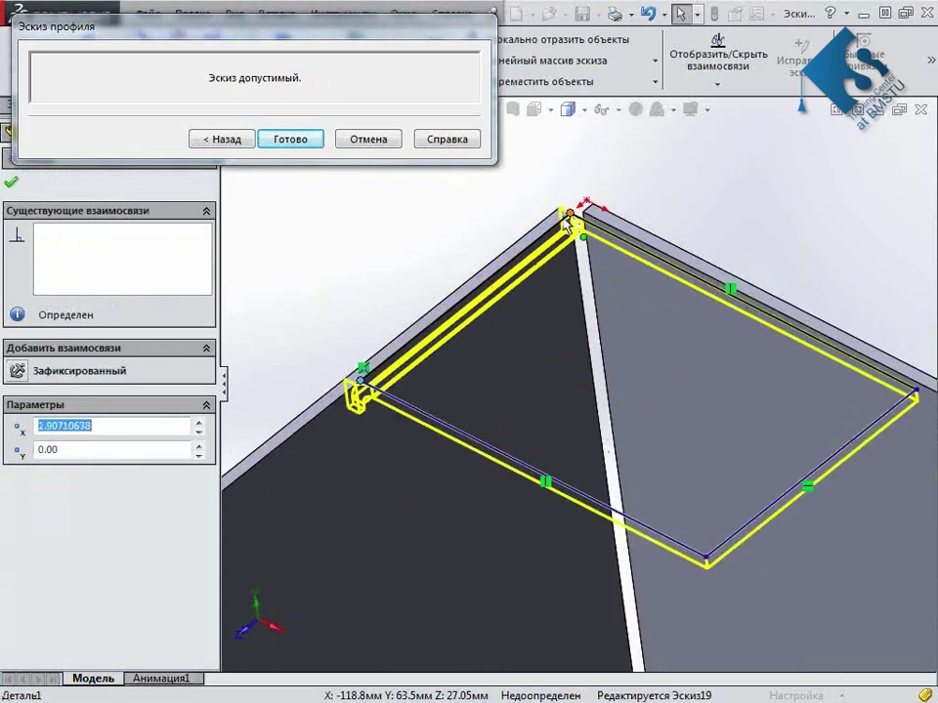
drag(567, 217, 497, 296)
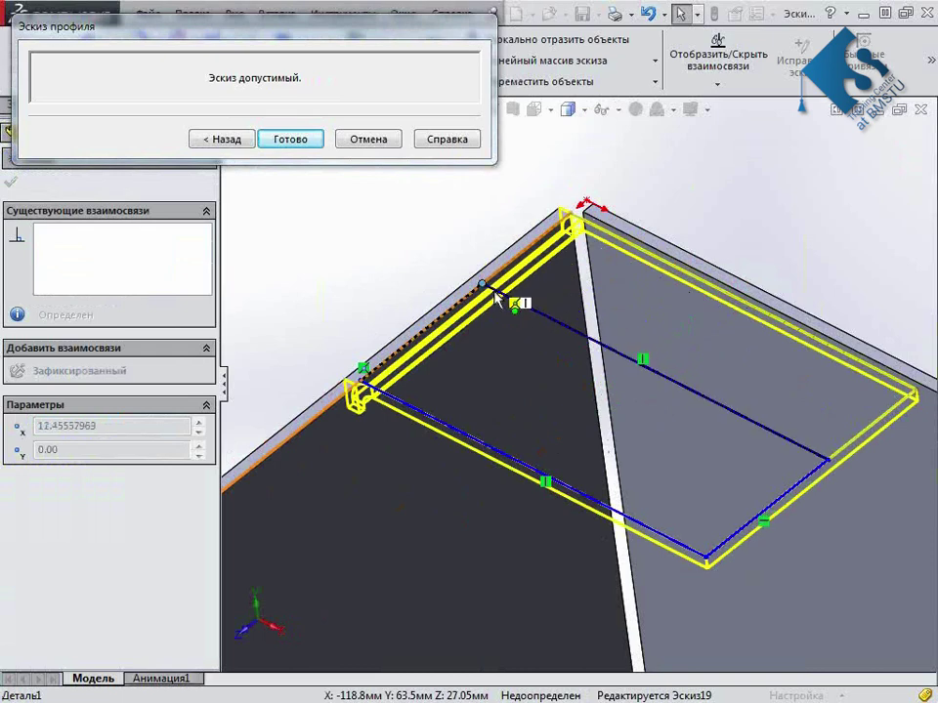
drag(496, 299, 476, 279)
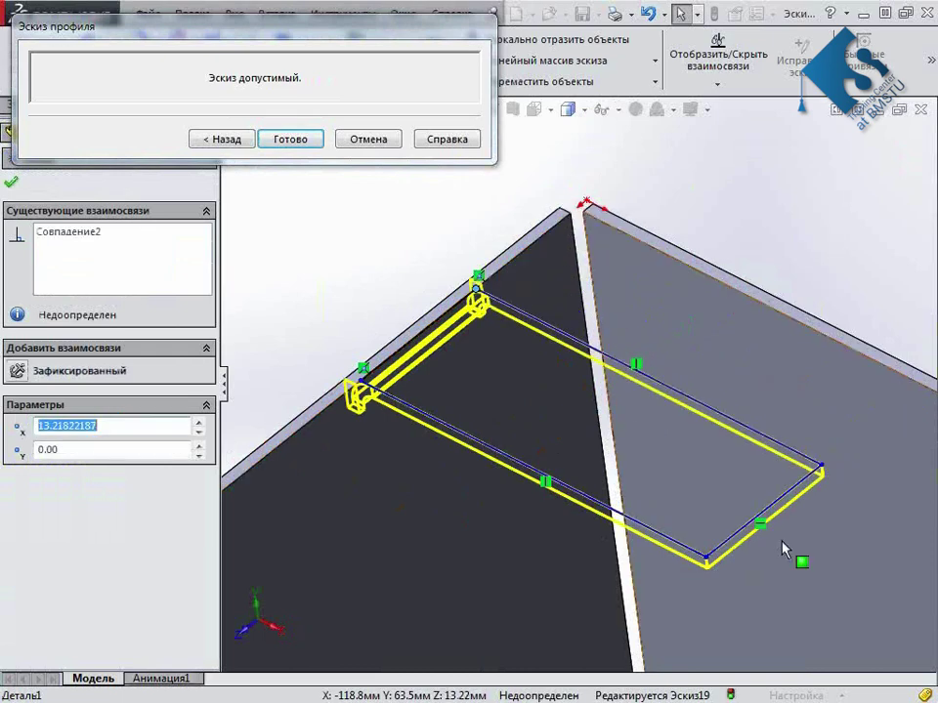
Replace the profile's far end line with a tangent arc, forming a rounded U-shaped tab
click(767, 509)
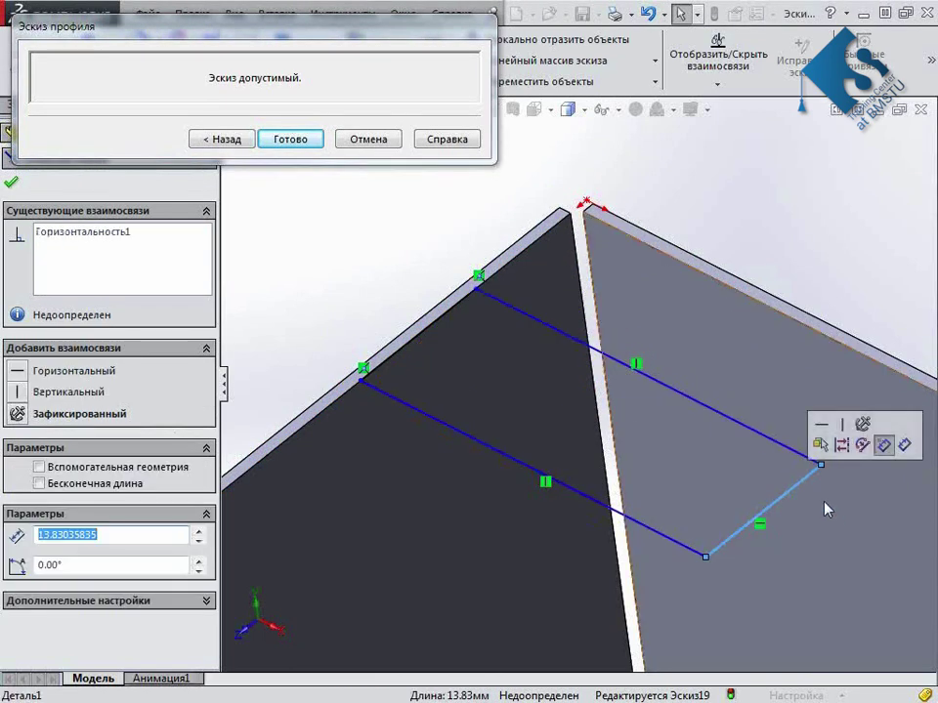
key(Delete)
key(l)
click(821, 464)
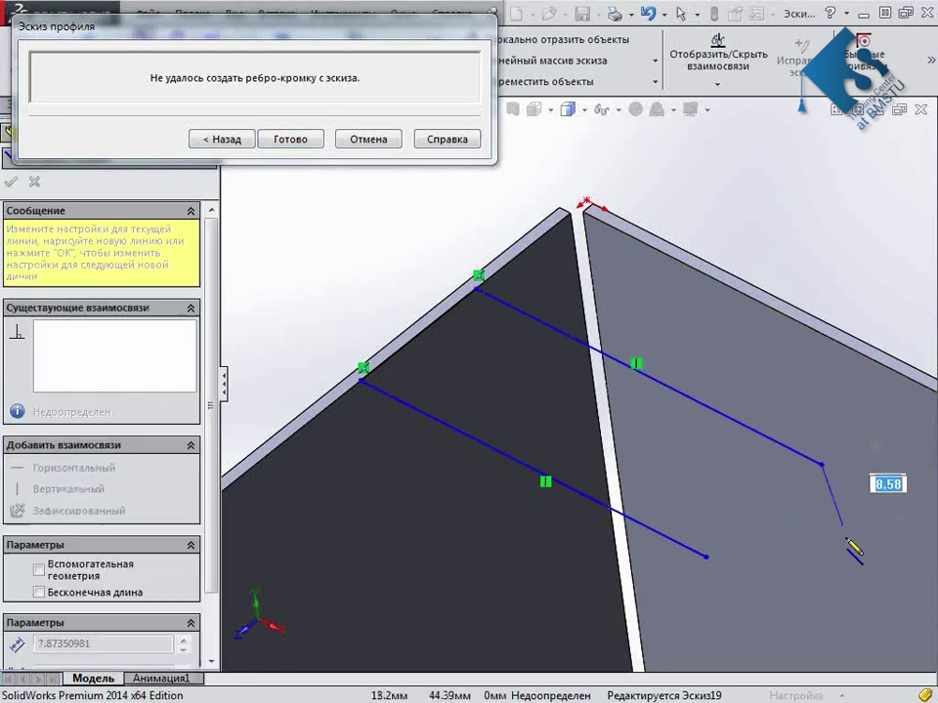
click(721, 567)
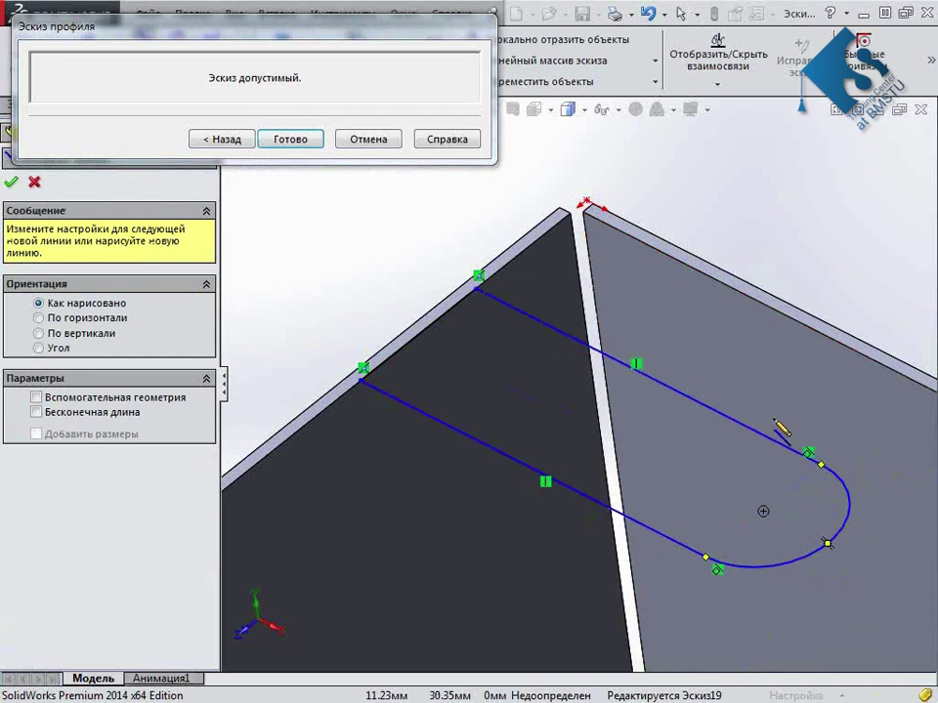
key(Escape)
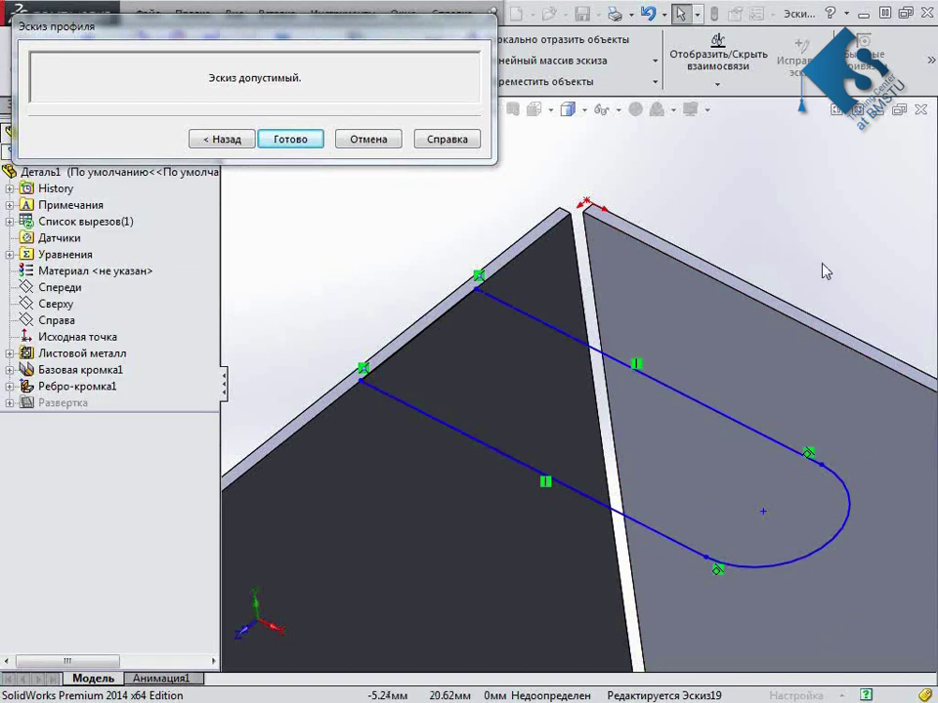
right_drag(835, 271, 838, 203)
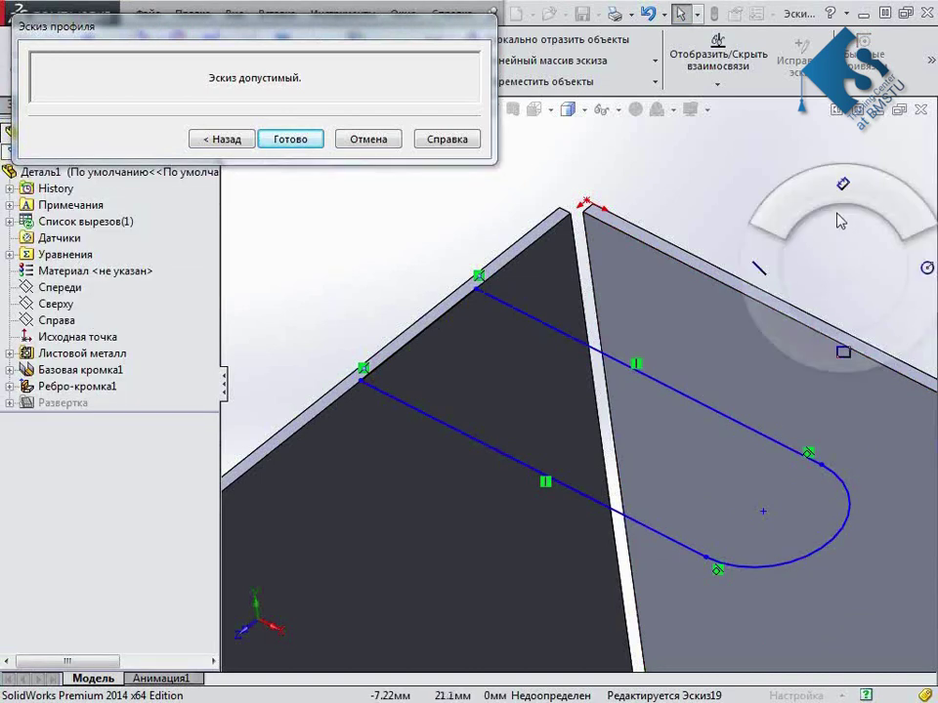
click(633, 372)
Dimension the tab width between its two side lines as 20 mm
click(511, 461)
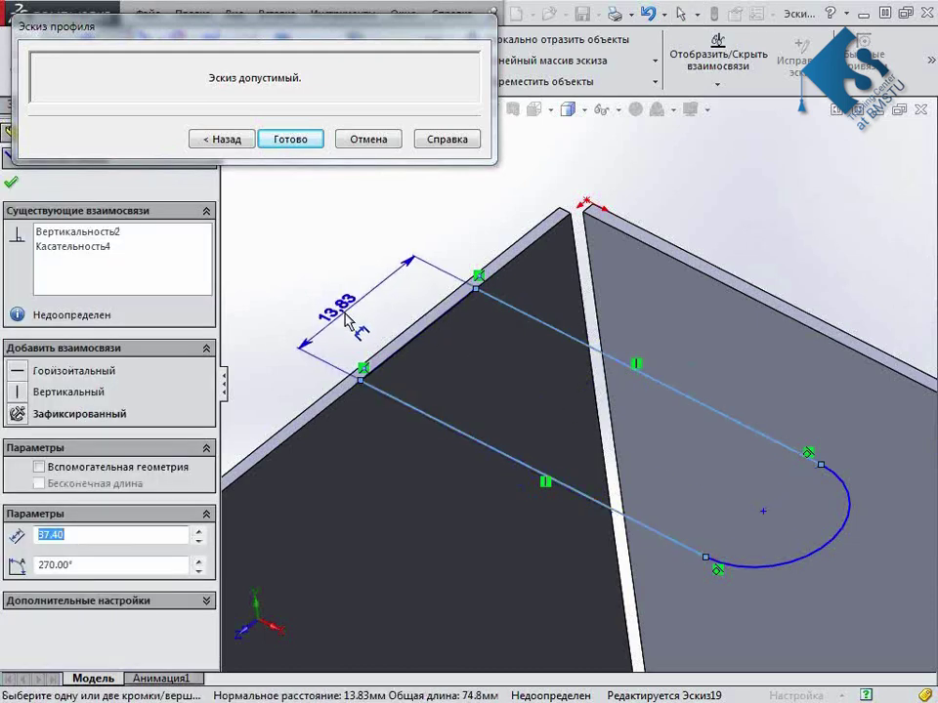
click(348, 321)
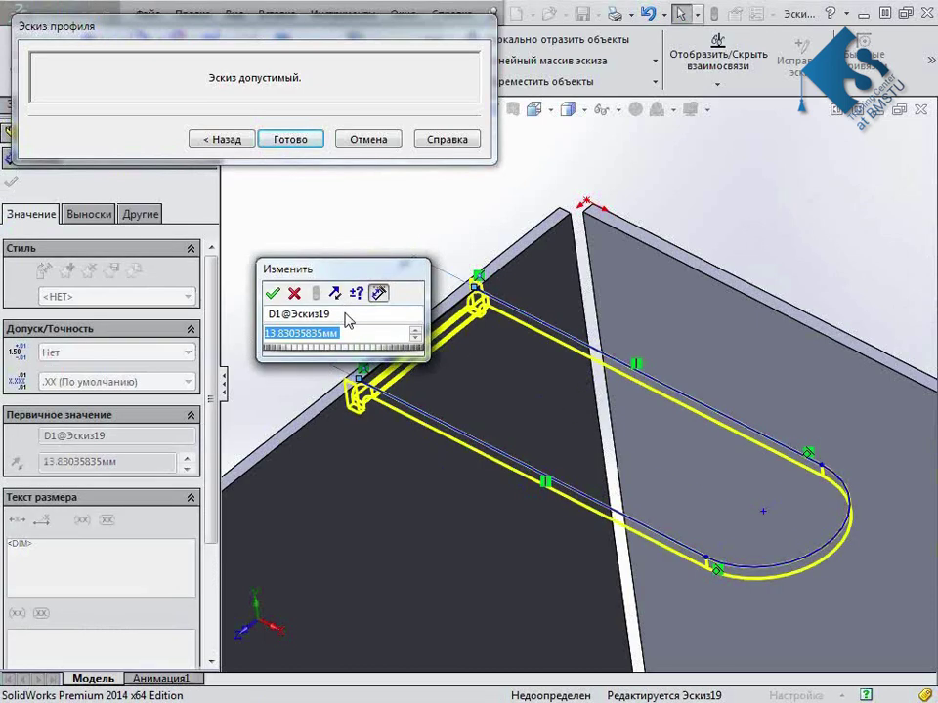
text(20)
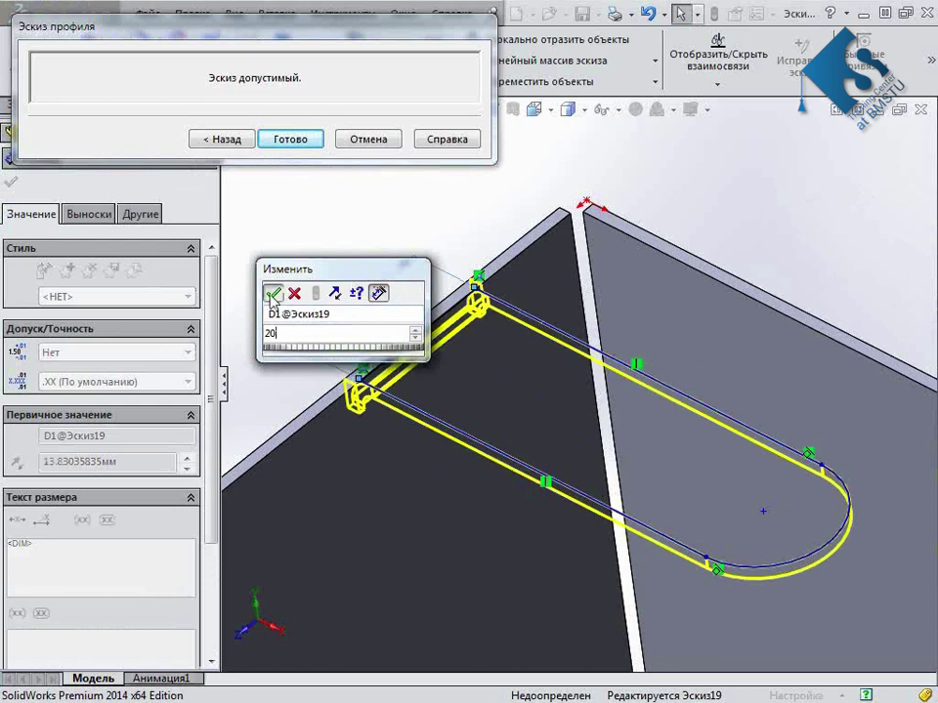
click(273, 293)
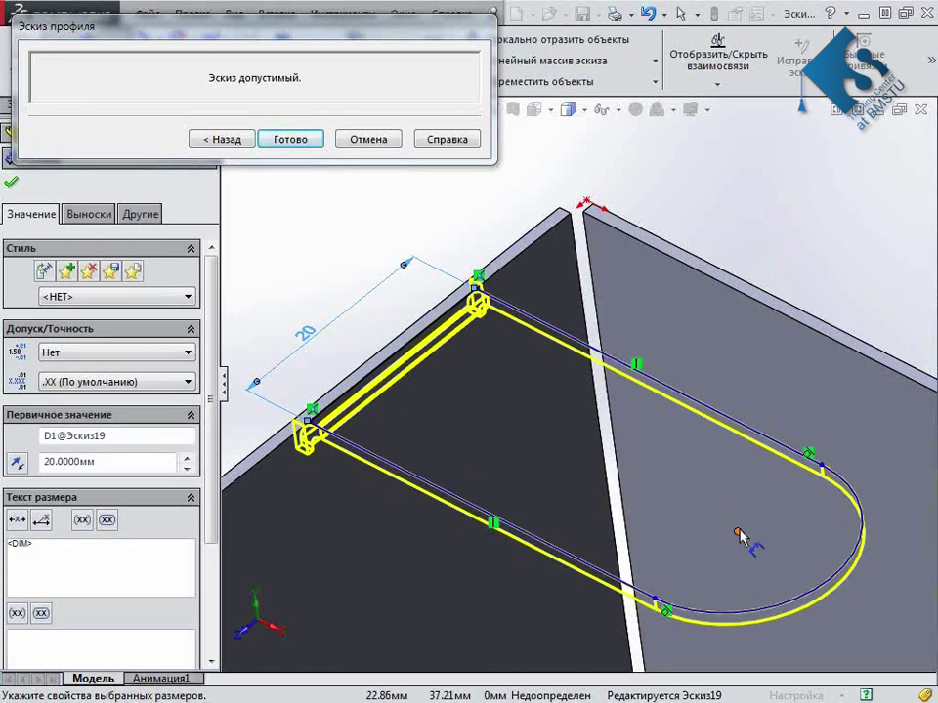
Set the arc centre's distance from the box corner edge to 20 mm
click(737, 532)
click(450, 309)
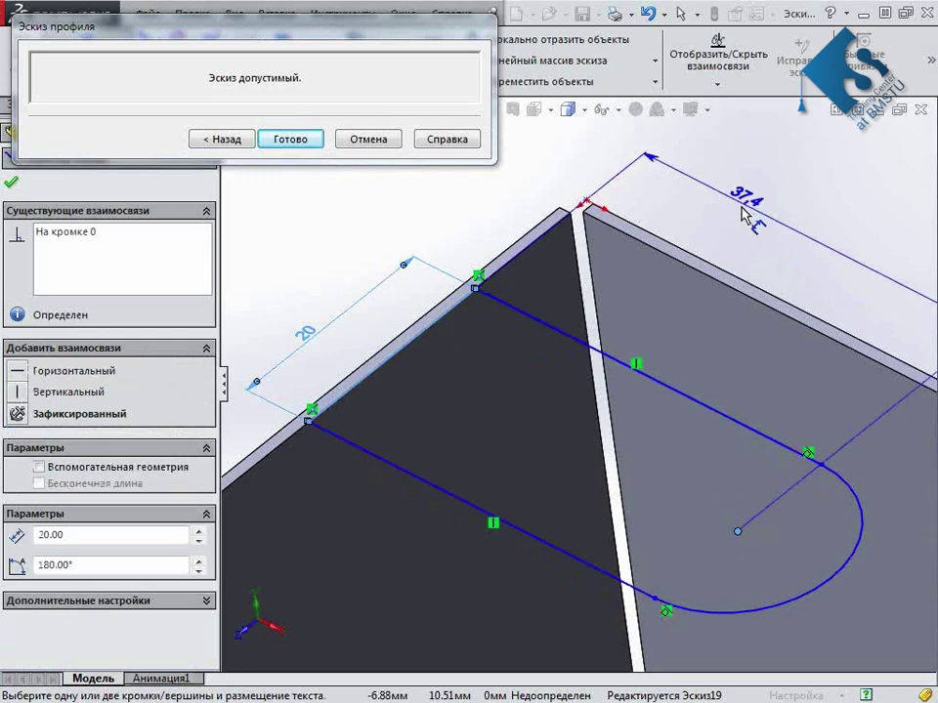
click(732, 216)
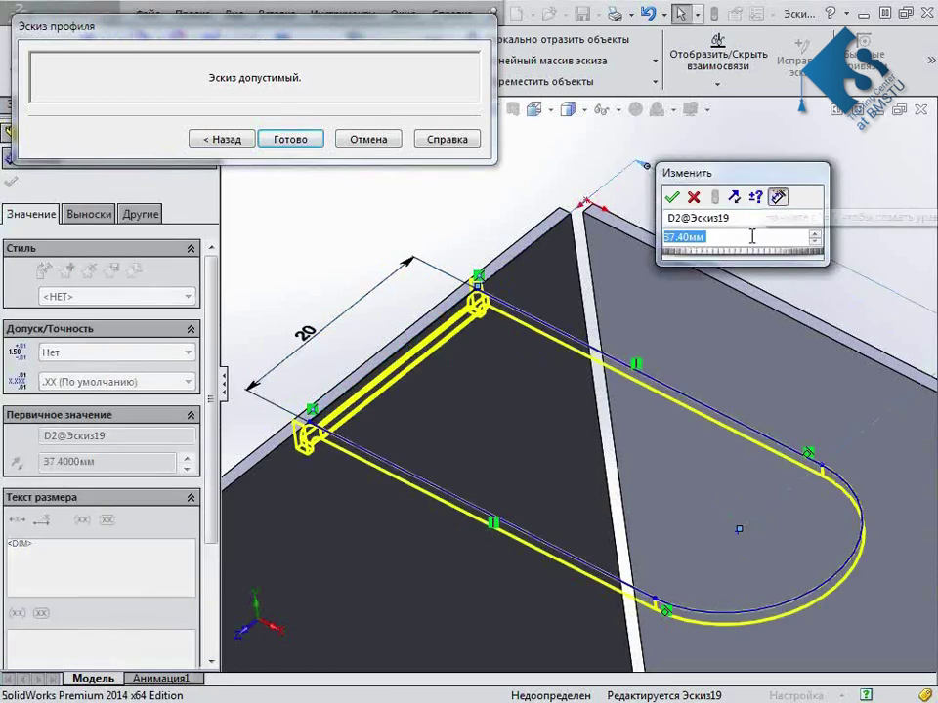
text(35,)
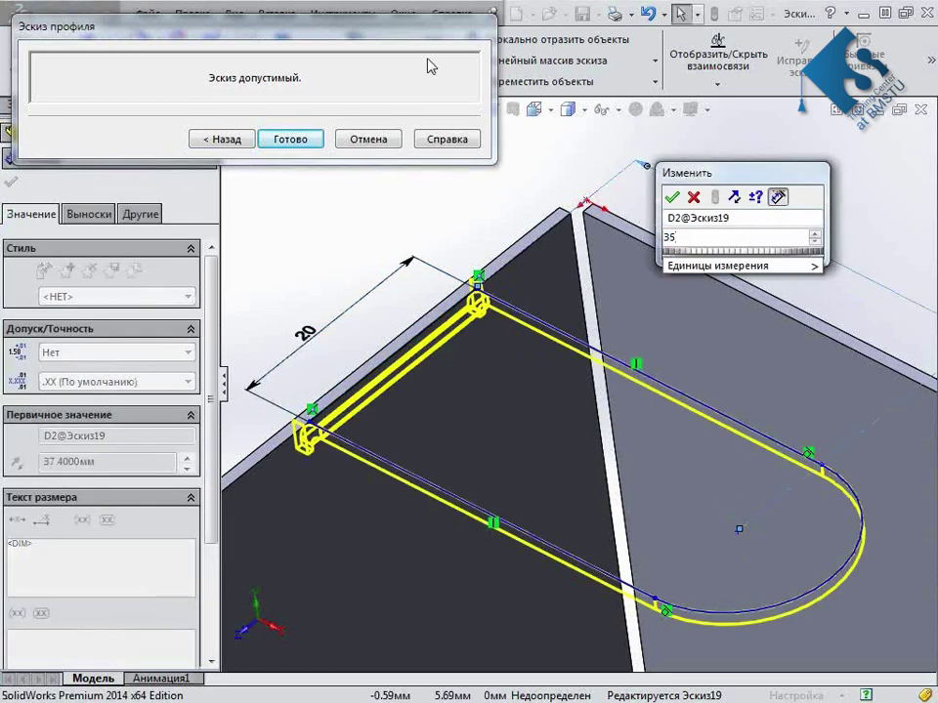
click(672, 196)
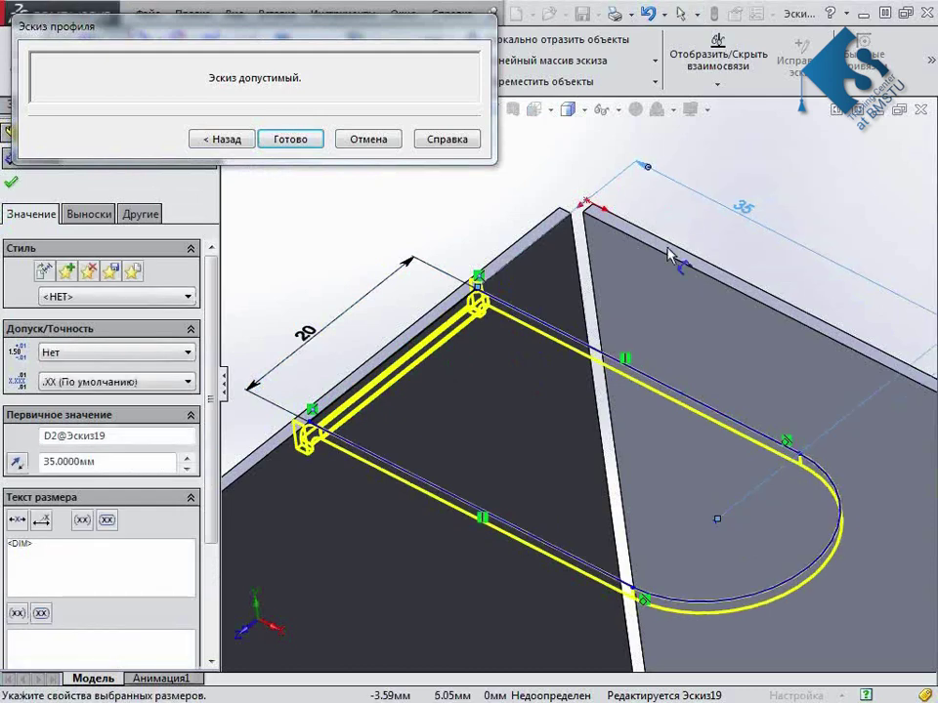
double_click(676, 280)
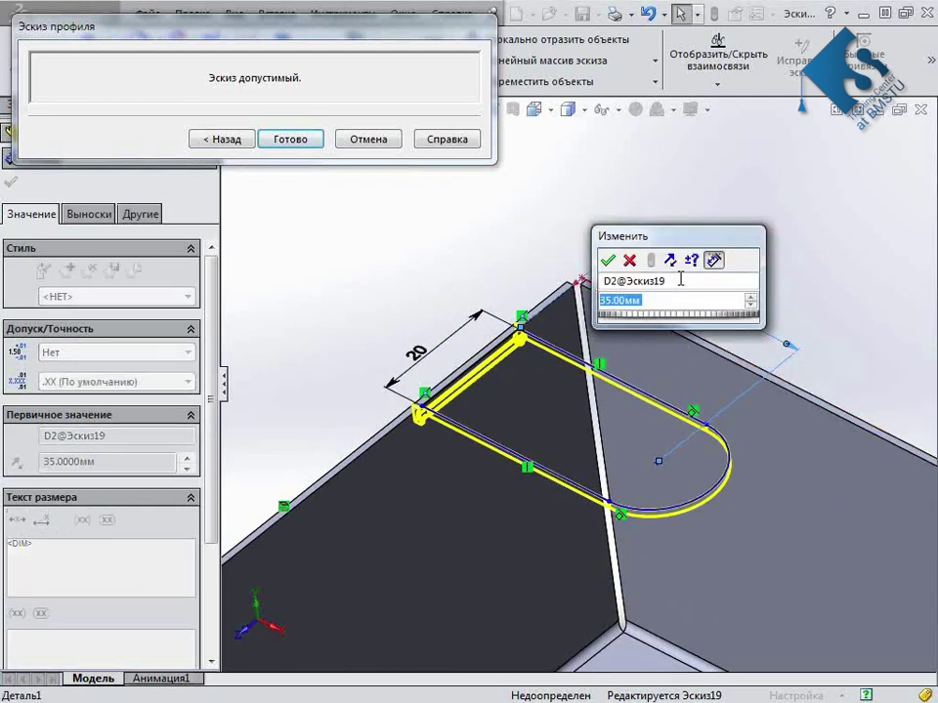
click(672, 317)
drag(672, 317, 634, 318)
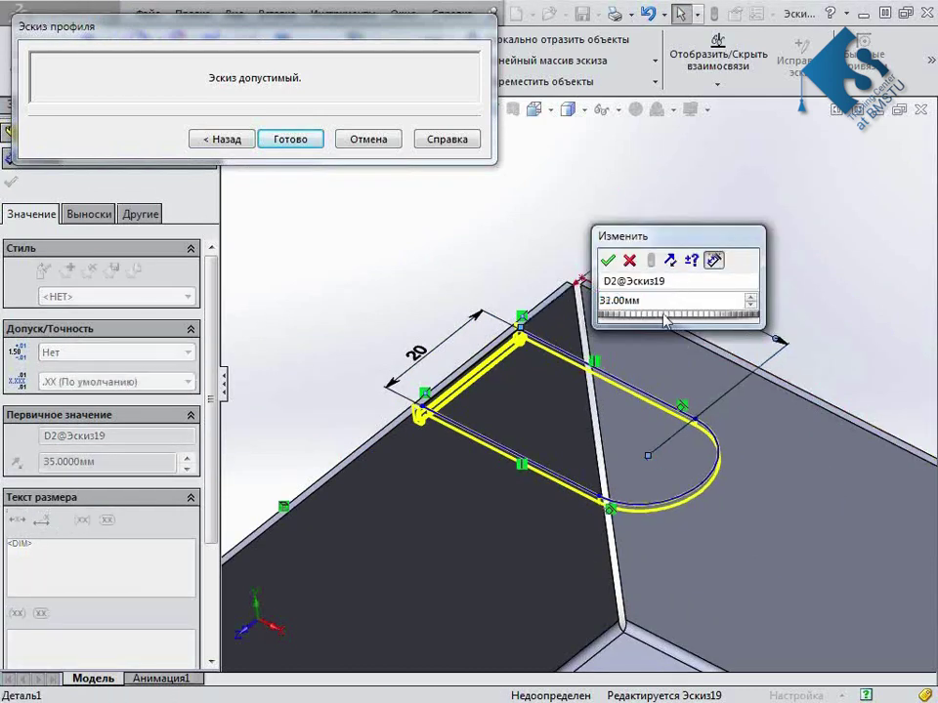
drag(635, 315, 625, 314)
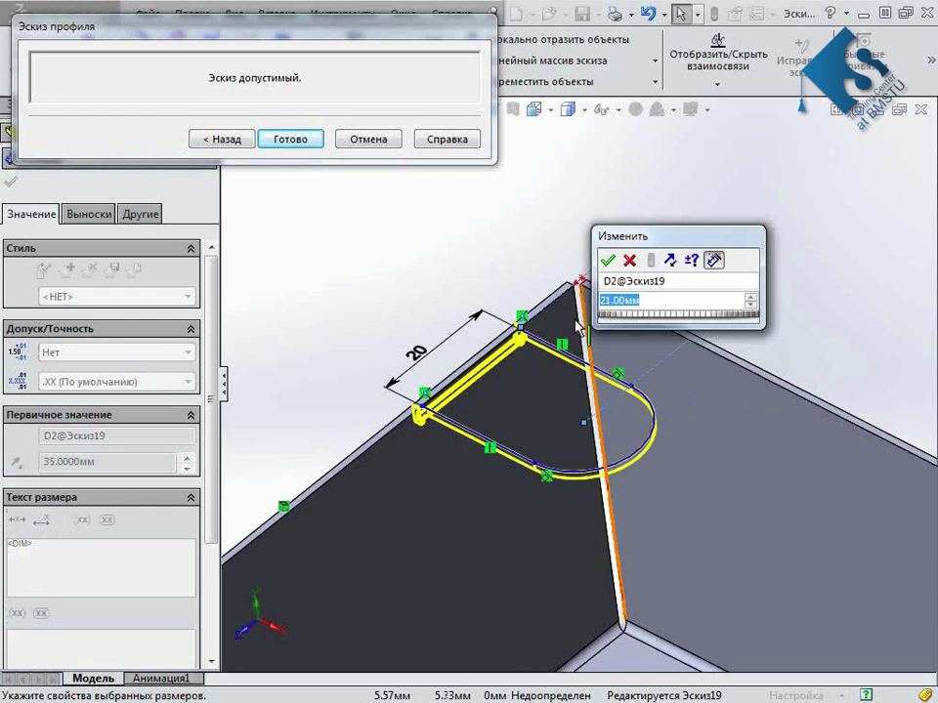
text(20)
key(Return)
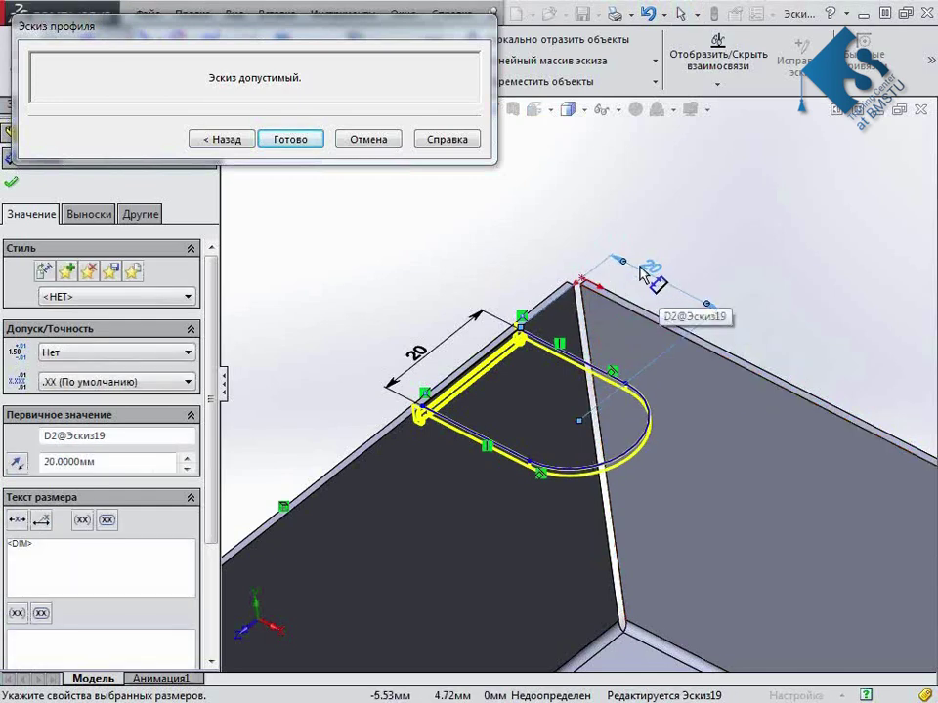
drag(306, 44, 528, 96)
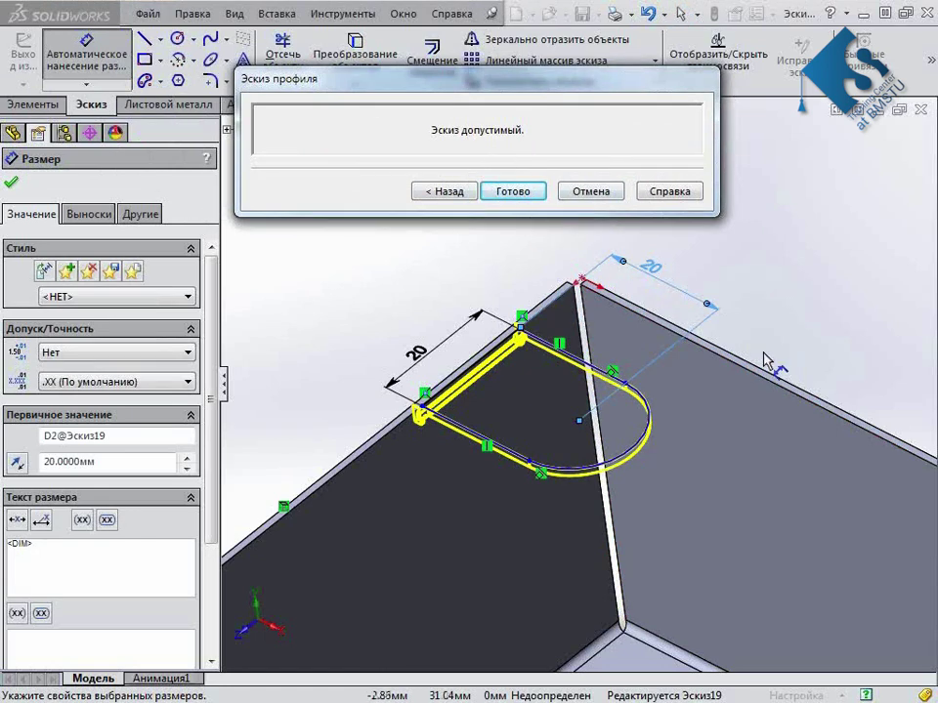
Dimension the tab's straight edge 15 mm from the box corner
scroll(605, 293, up, 2)
scroll(630, 327, down, 2)
click(613, 335)
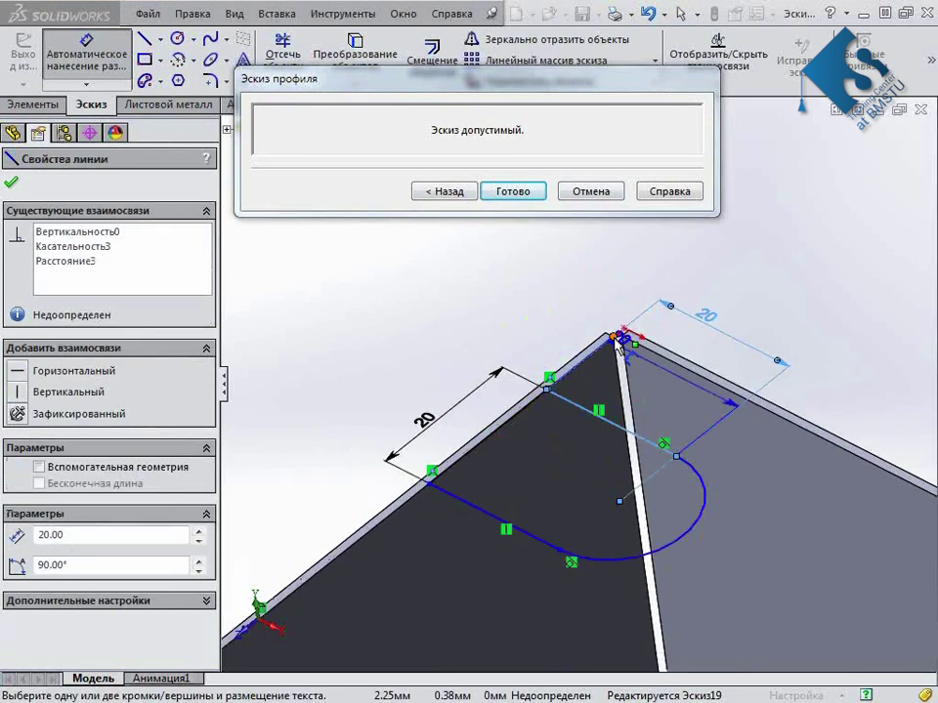
click(615, 332)
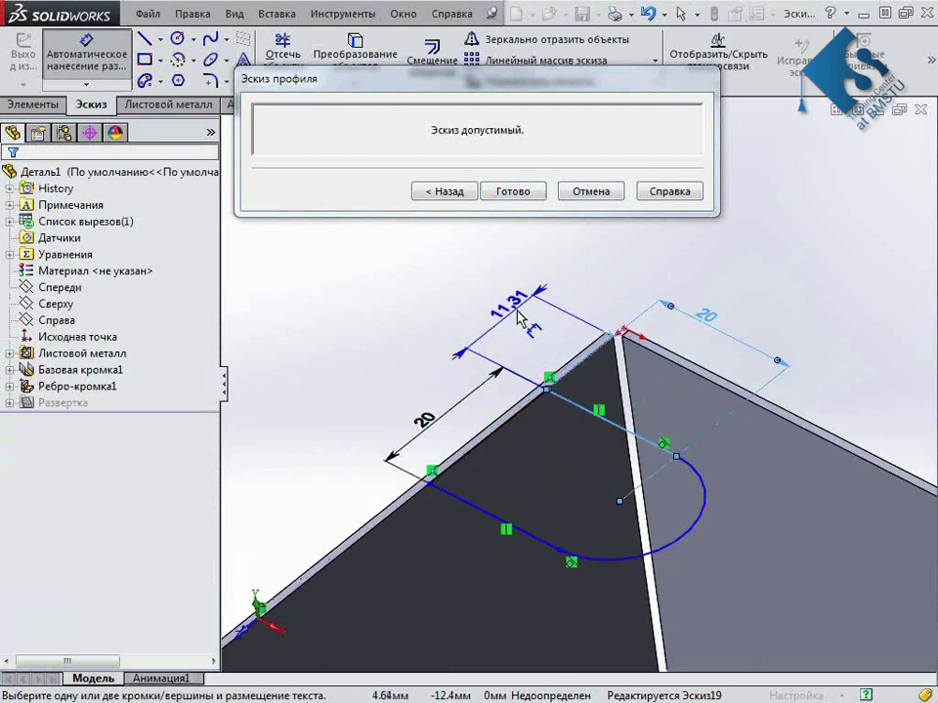
click(518, 322)
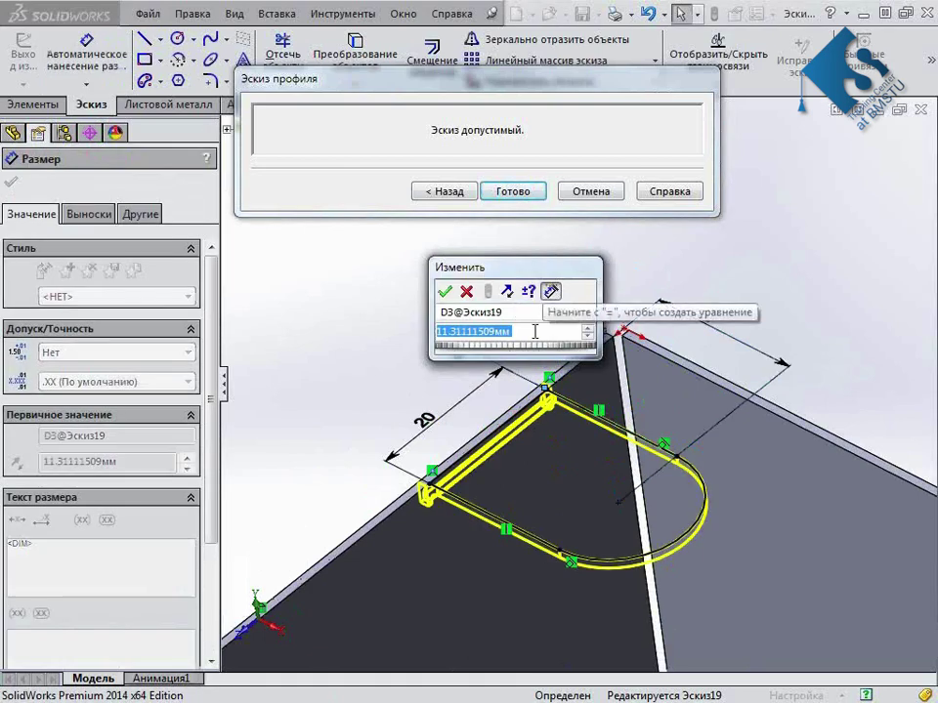
text(15)
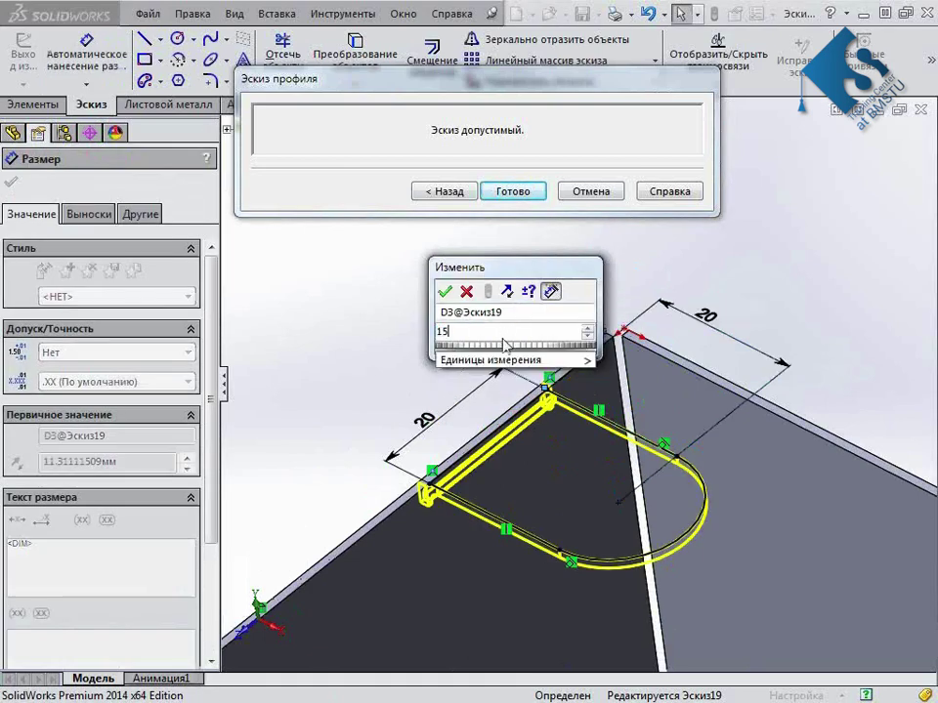
click(445, 291)
Leave the fully defined profile sketch and return to the edge flange settings
scroll(774, 324, up, 2)
scroll(710, 381, up, 2)
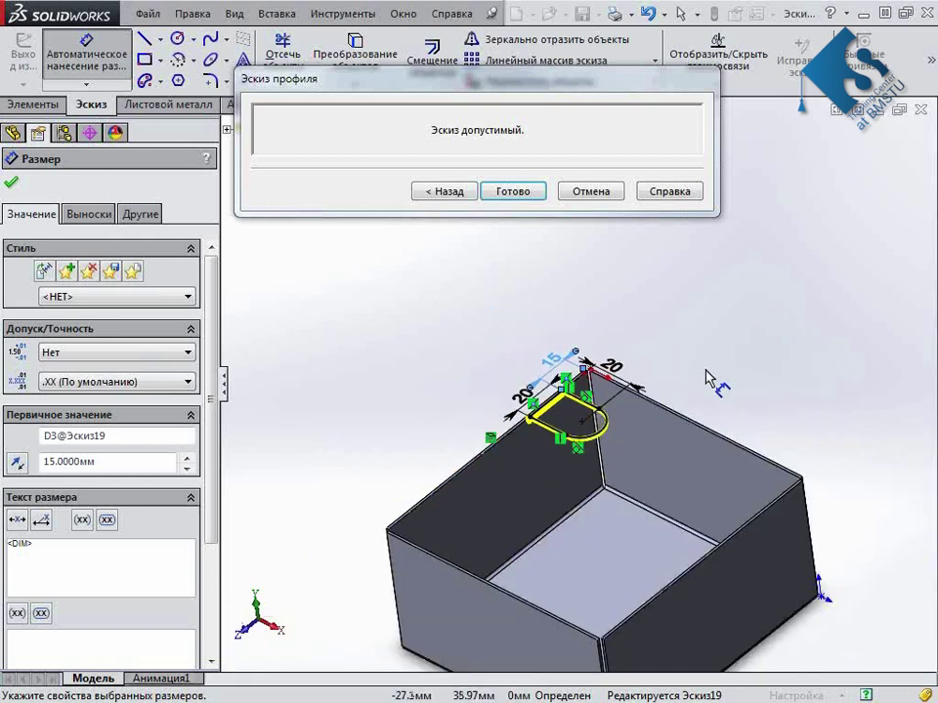
scroll(571, 444, down, 2)
scroll(568, 449, down, 1)
scroll(569, 455, up, 3)
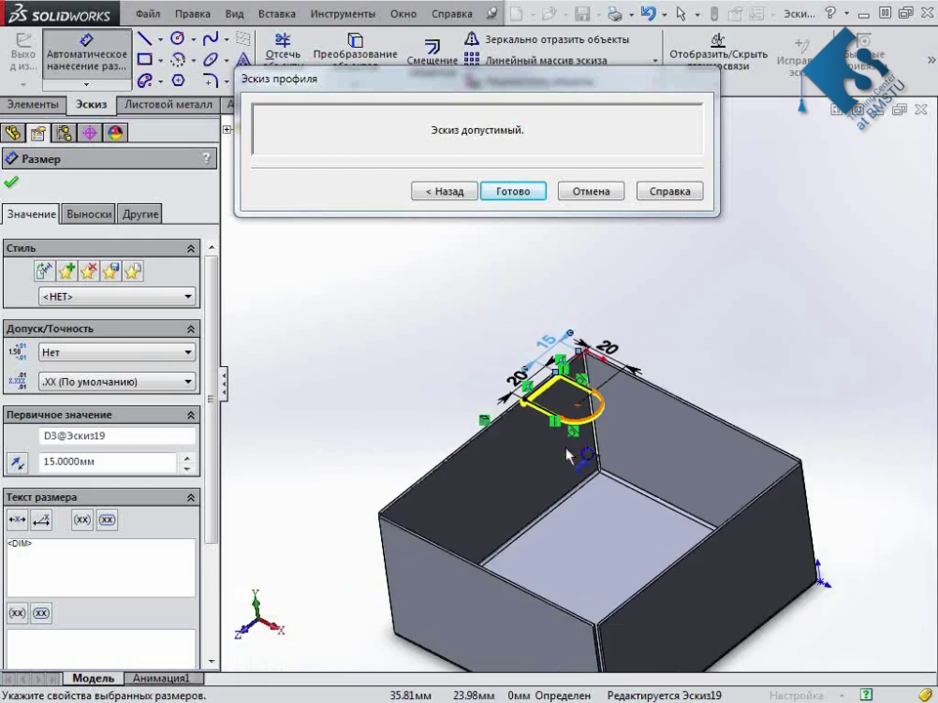
scroll(577, 469, down, 3)
scroll(600, 552, up, 2)
scroll(598, 528, up, 1)
scroll(610, 440, down, 2)
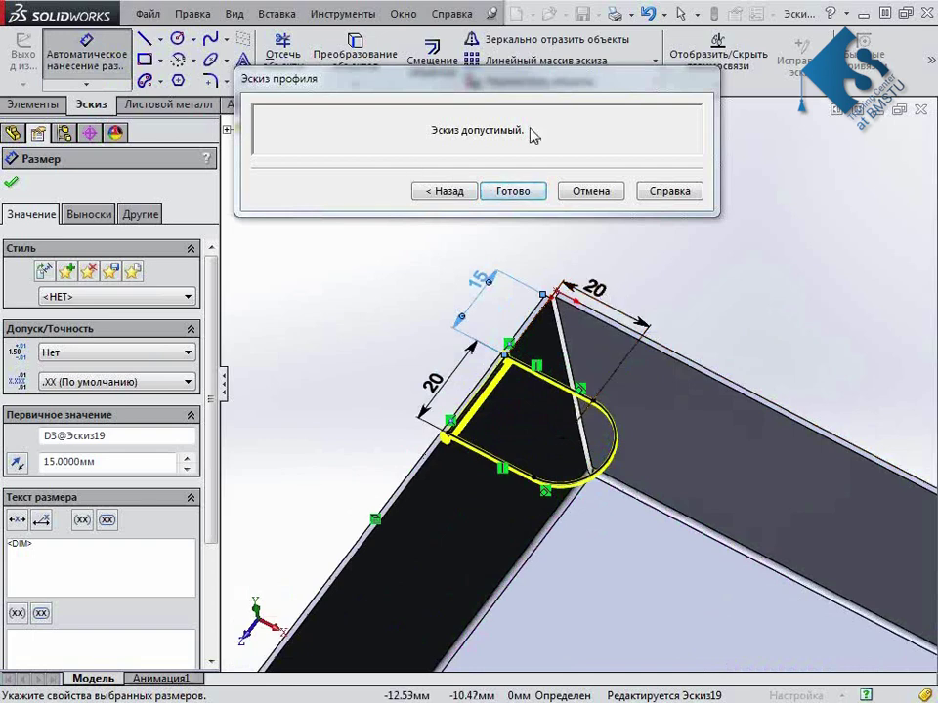
click(425, 193)
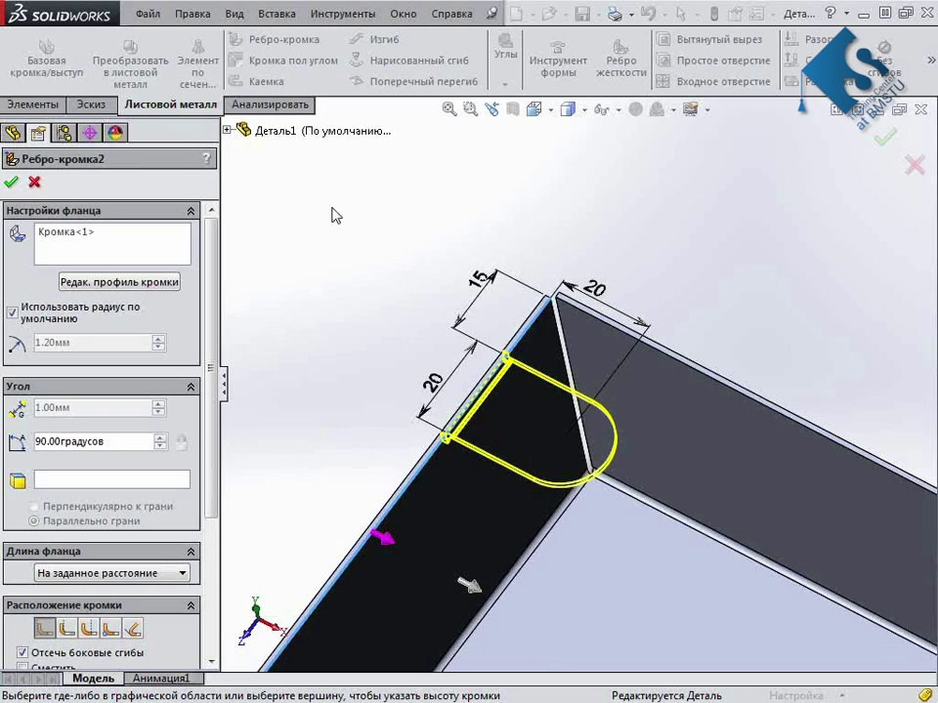
Inspect the rounded tab preview from several angles and accept Ребро-кромка2
scroll(335, 215, up, 2)
middle_drag(335, 215, 408, 386)
mouse_move(632, 400)
middle_down()
mouse_move(676, 409)
mouse_move(714, 372)
mouse_move(675, 330)
mouse_move(636, 443)
middle_up()
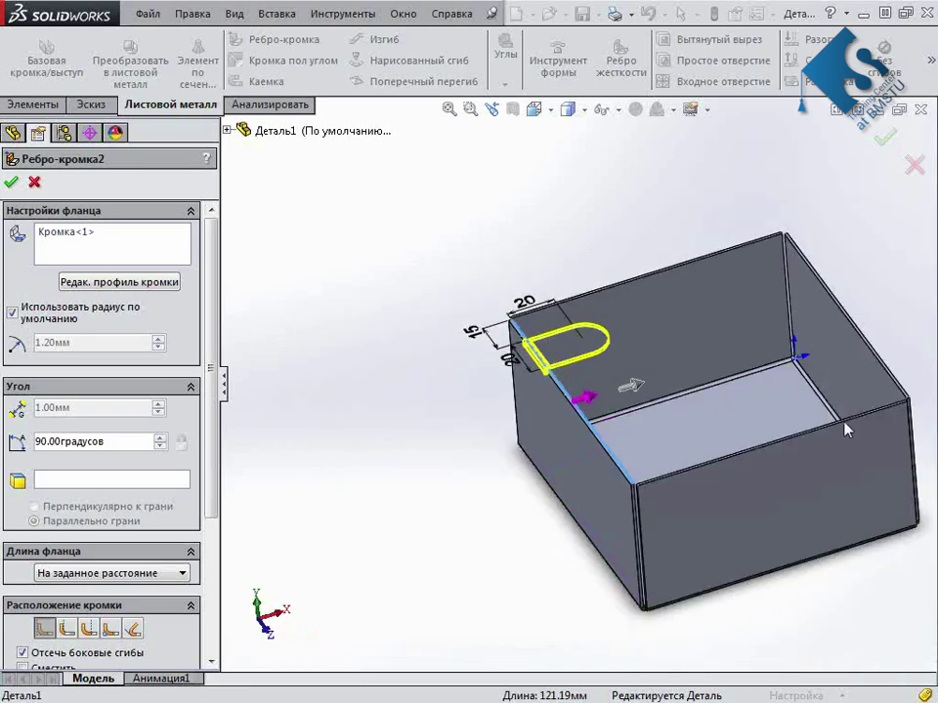
scroll(836, 424, down, 2)
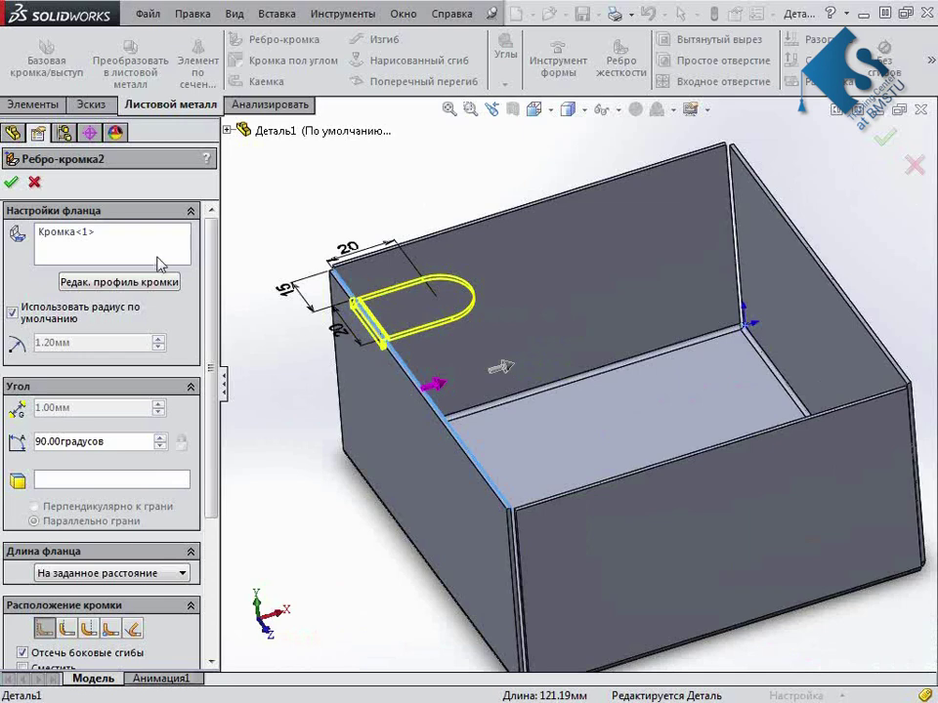
drag(210, 274, 222, 419)
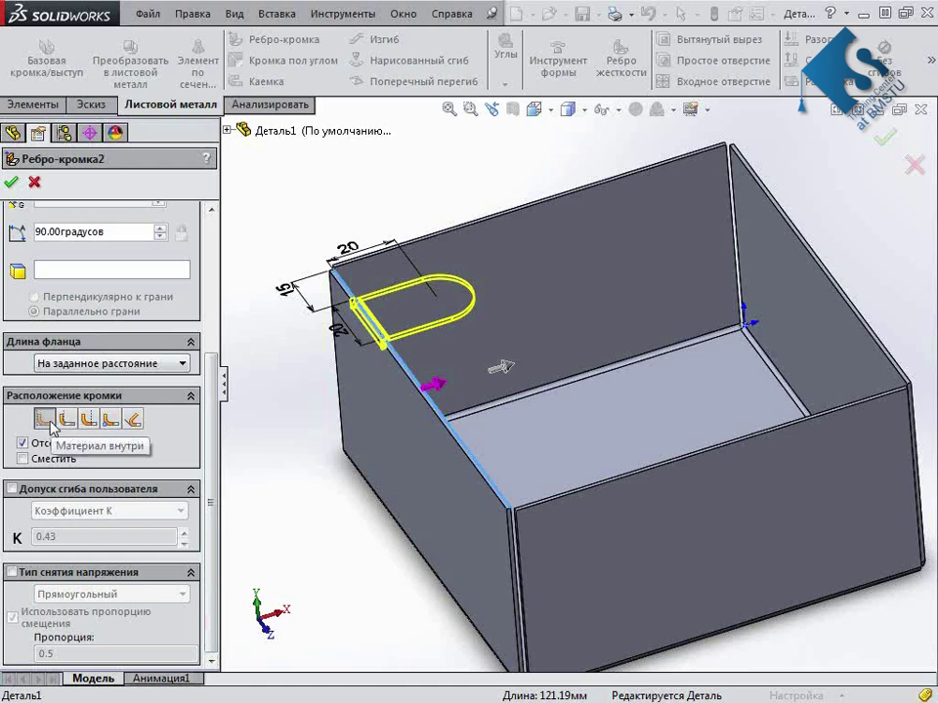
middle_drag(289, 504, 421, 445)
scroll(449, 344, down, 3)
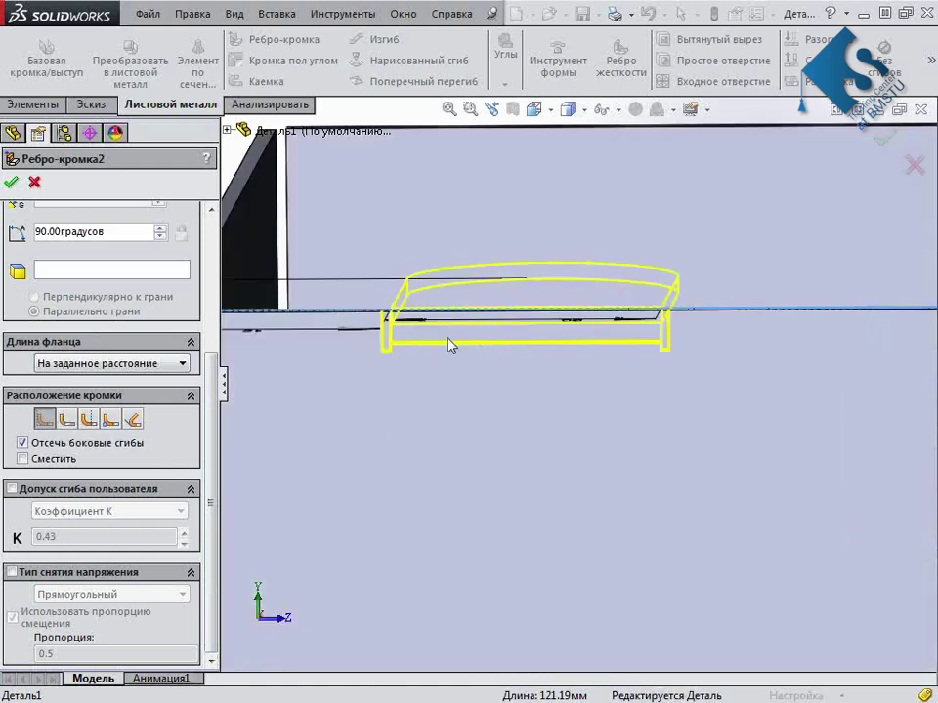
scroll(412, 354, down, 3)
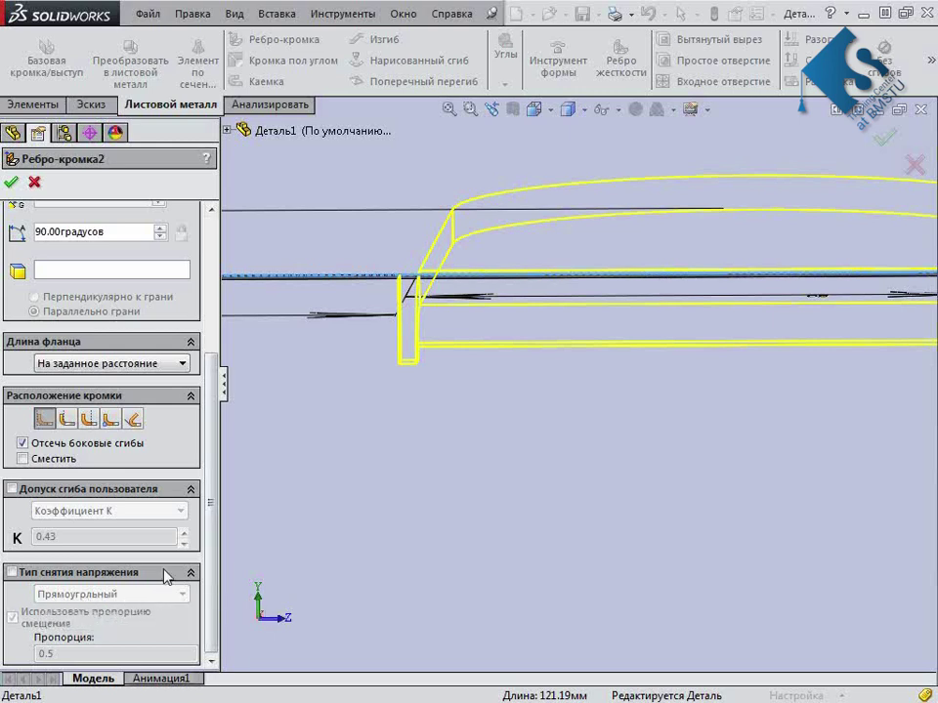
scroll(573, 448, up, 5)
click(10, 184)
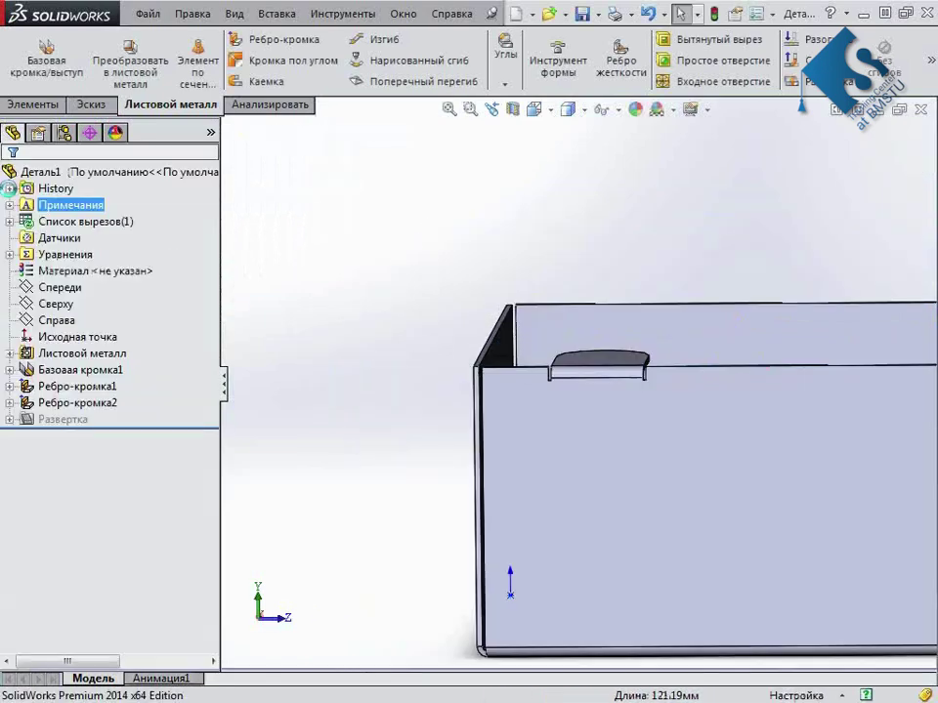
Orbit the finished box and select Ребро-кромка2 to edit it again
middle_drag(398, 306, 564, 573)
scroll(605, 564, up, 5)
scroll(731, 445, down, 3)
mouse_move(731, 446)
middle_down()
mouse_move(653, 536)
mouse_move(736, 313)
mouse_move(721, 308)
mouse_move(668, 376)
mouse_move(674, 456)
mouse_move(694, 457)
mouse_move(575, 496)
mouse_move(728, 434)
mouse_move(749, 368)
mouse_move(684, 388)
middle_up()
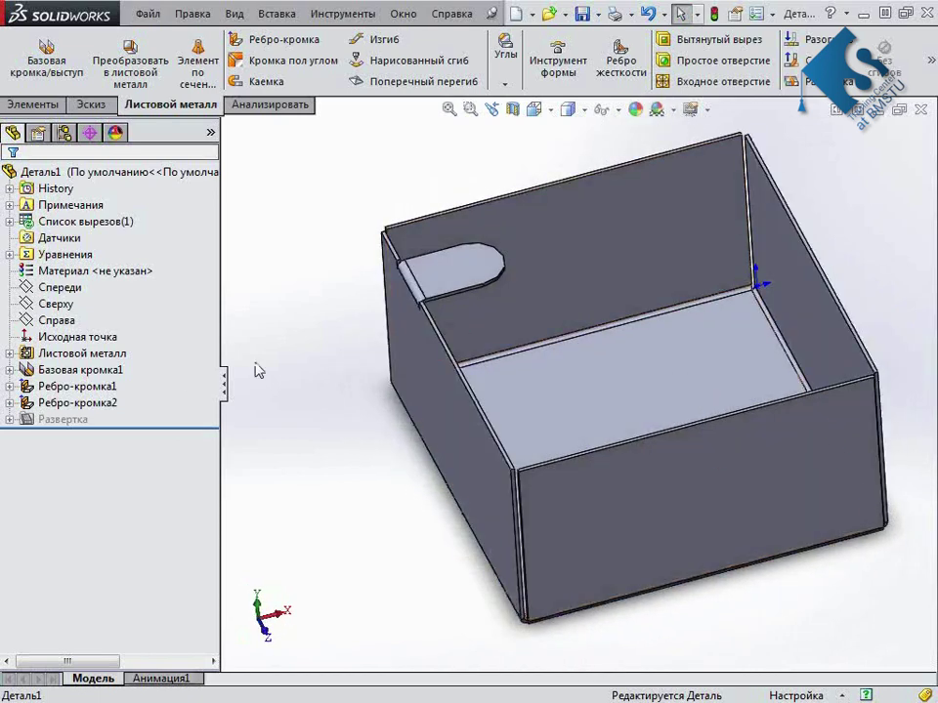
click(77, 402)
Reopen the tab's profile sketch and change the tab's corner distance from 11 to 12 mm
click(114, 354)
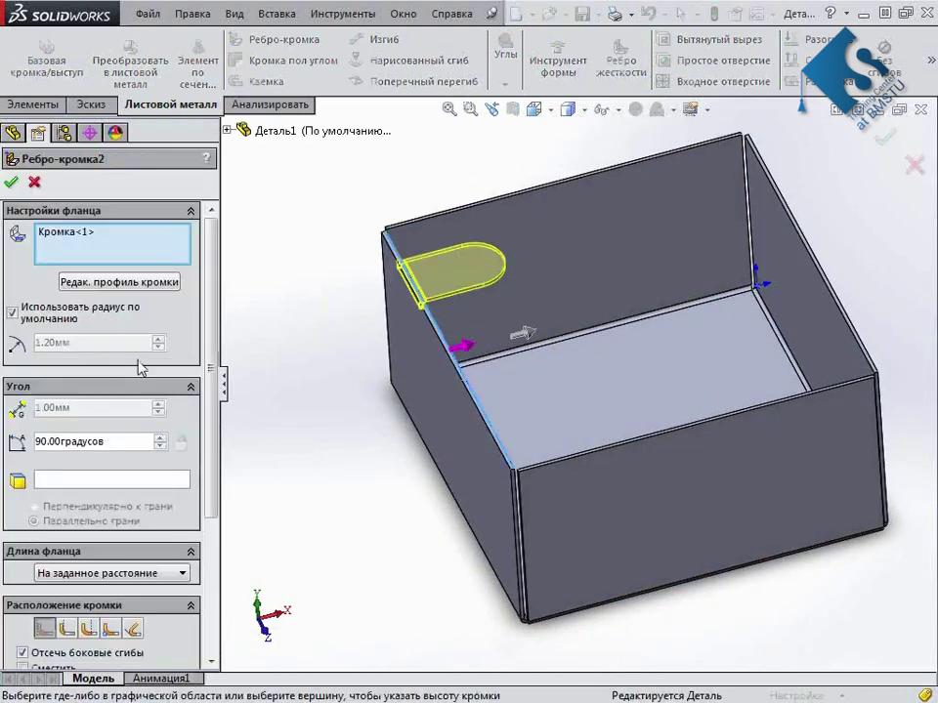
click(132, 282)
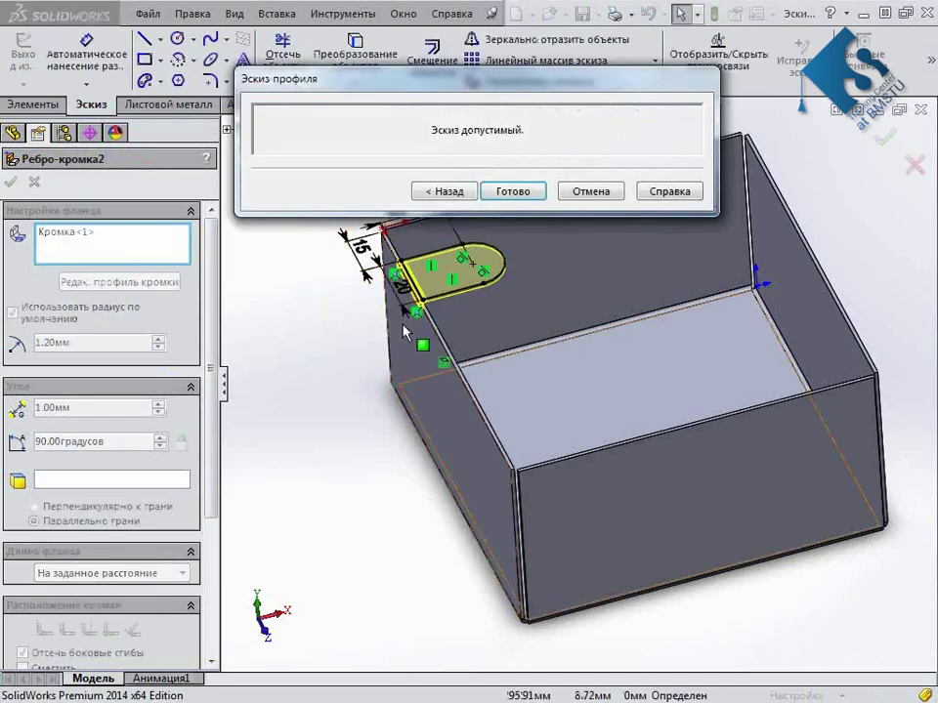
middle_drag(566, 355, 564, 369)
scroll(611, 485, down, 3)
scroll(473, 363, down, 3)
double_click(429, 320)
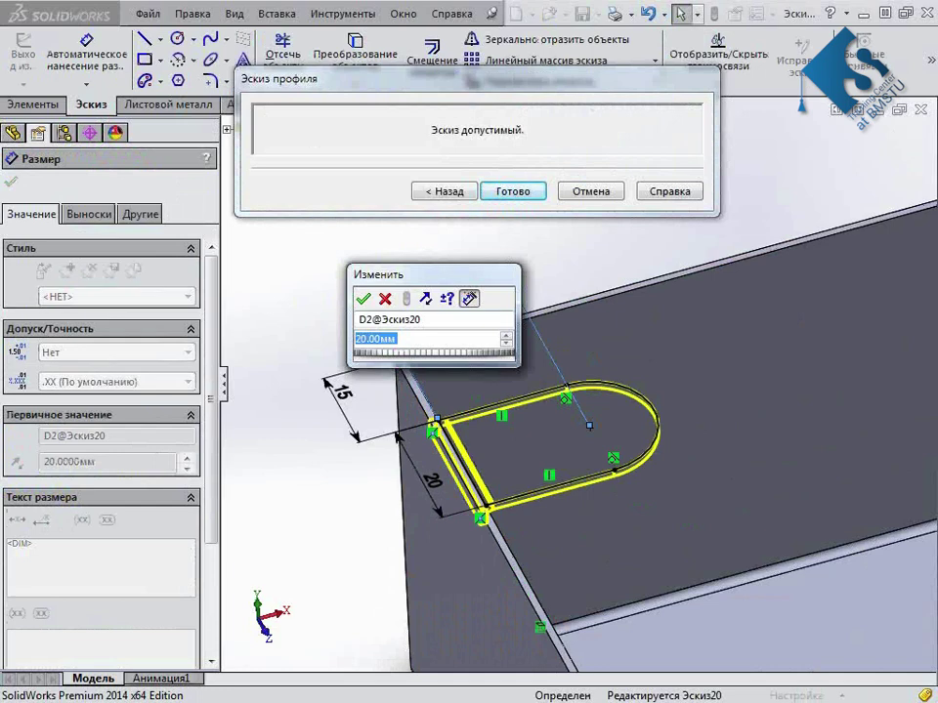
scroll(428, 291, down, 3)
scroll(428, 291, down, 4)
scroll(428, 291, down, 2)
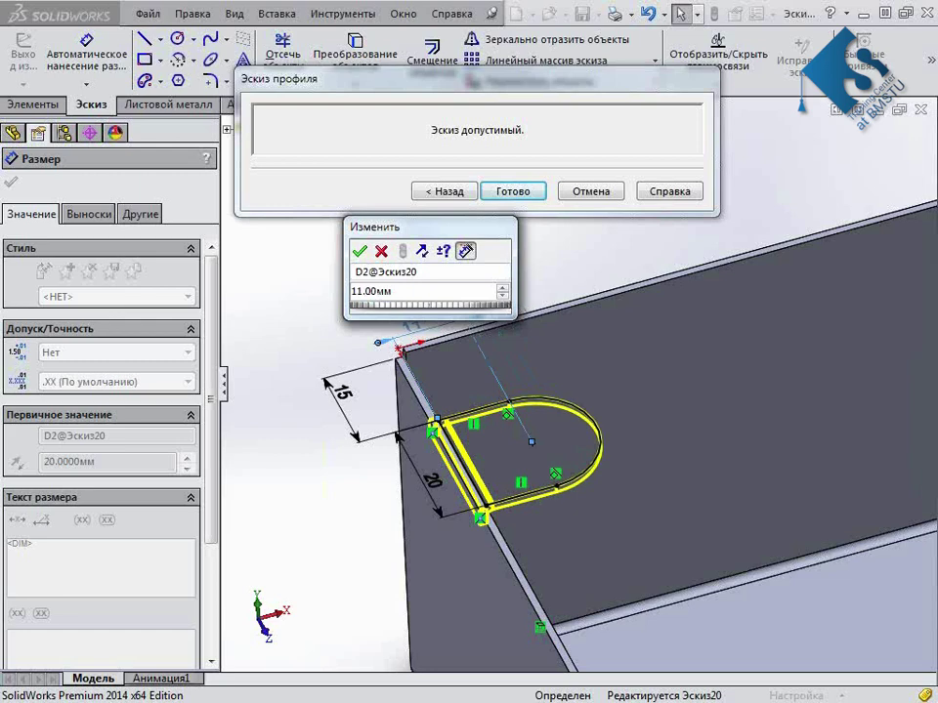
double_click(371, 291)
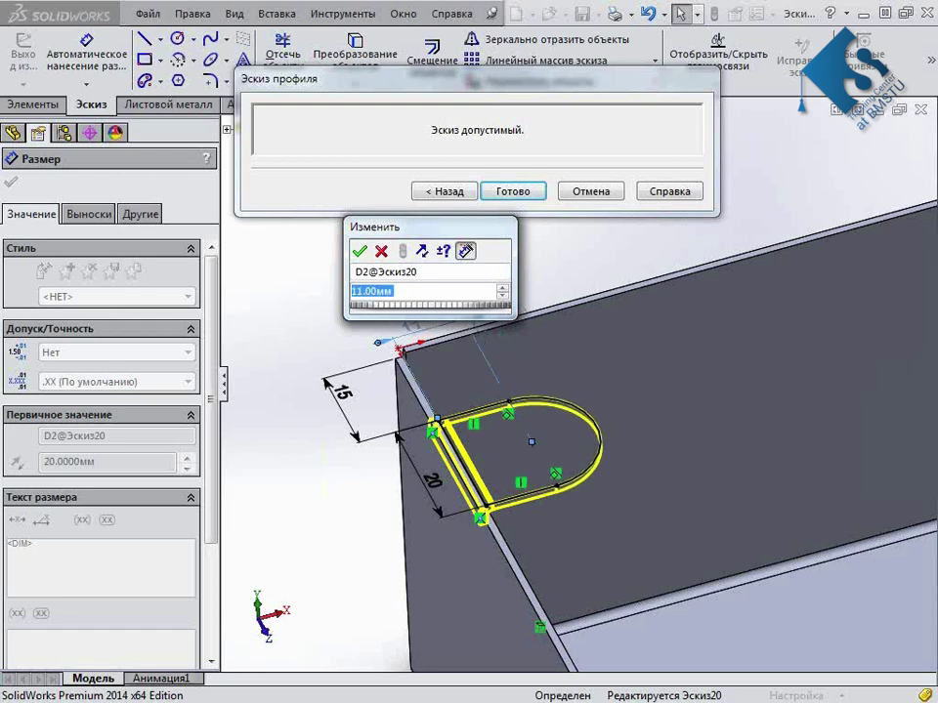
text(12)
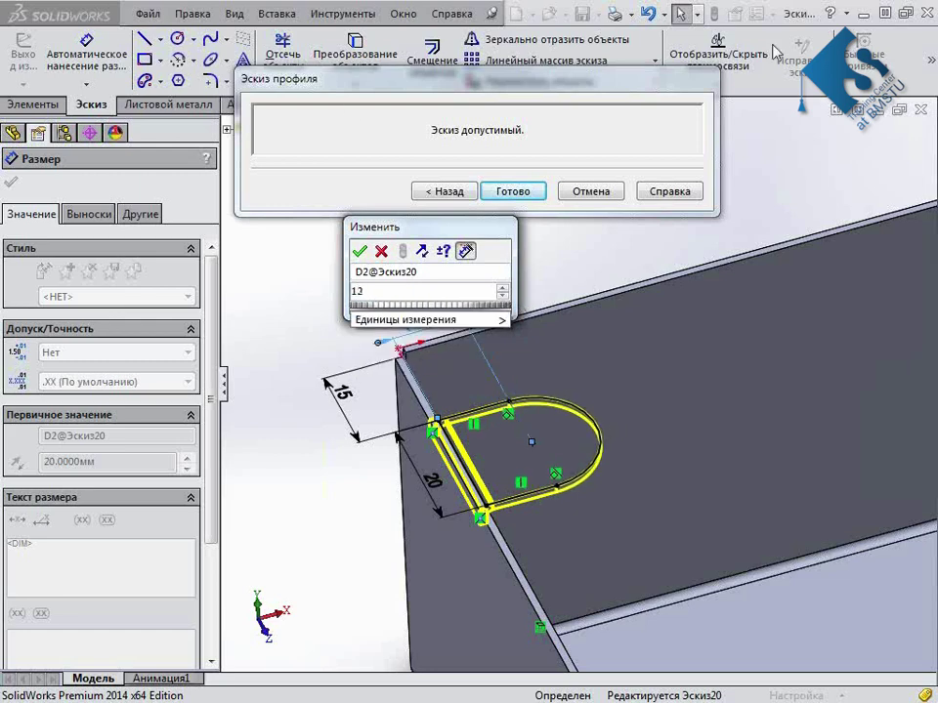
click(360, 251)
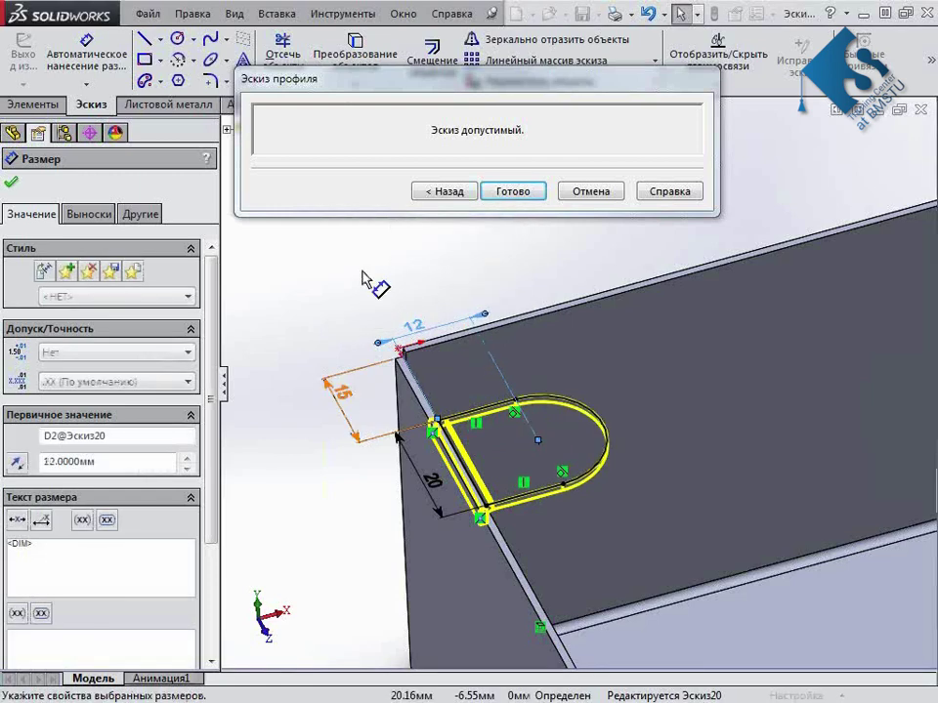
Set the tab width to 15 mm and rebuild the Ребро-кромка2 flange
double_click(435, 485)
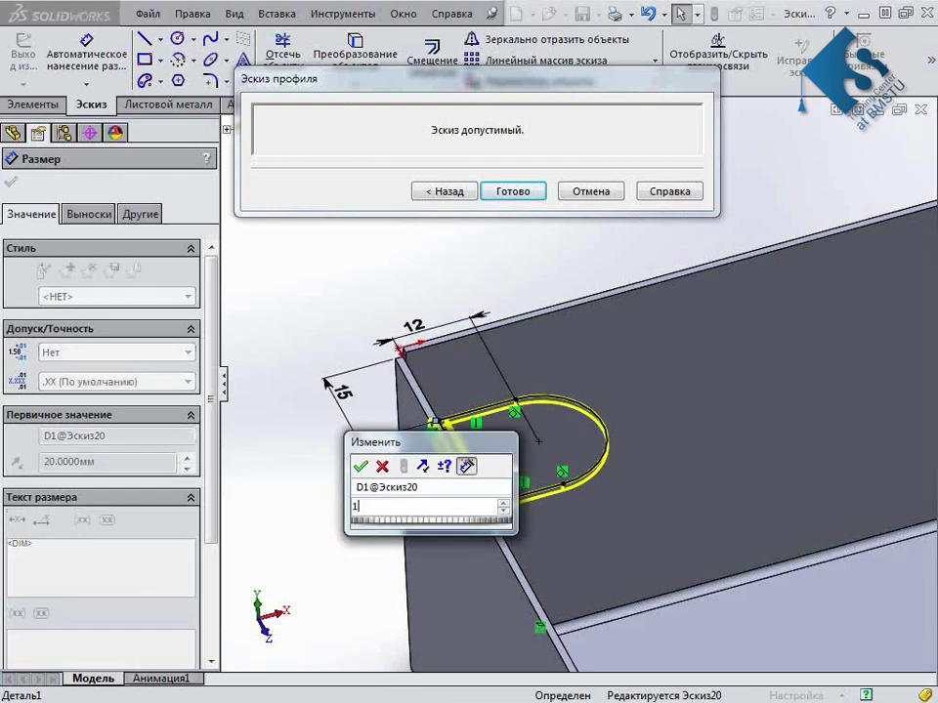
text(5)
key(Return)
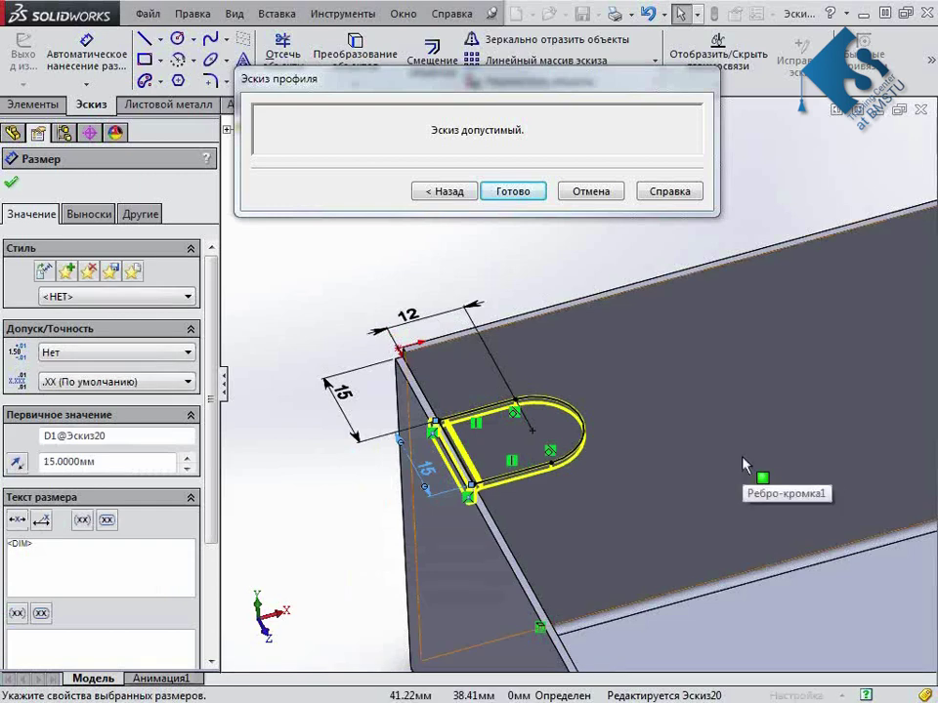
click(503, 192)
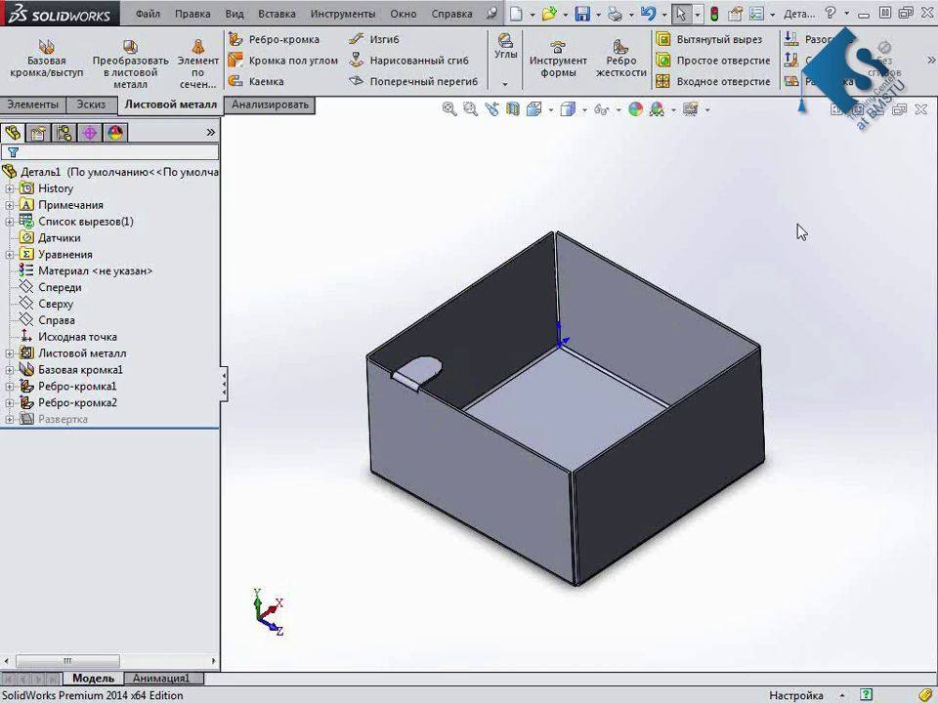
click(60, 288)
Create Плоскость1 midway between two opposite side walls
mouse_move(234, 390)
middle_down()
mouse_move(779, 429)
mouse_move(632, 495)
mouse_move(643, 513)
mouse_move(775, 439)
middle_up()
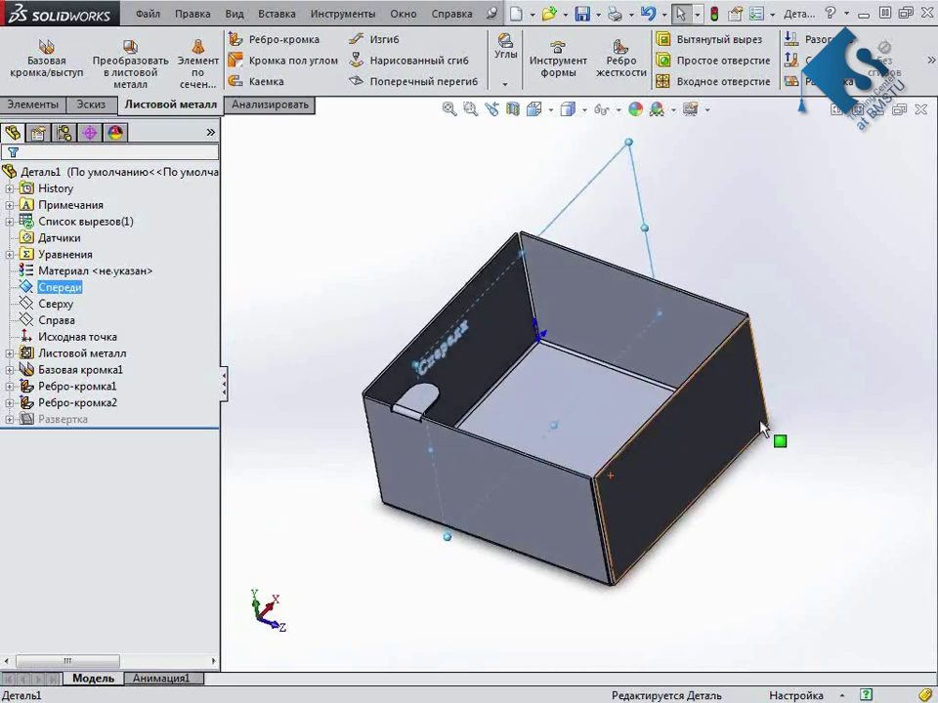
click(786, 459)
mouse_move(613, 554)
middle_down()
mouse_move(615, 507)
mouse_move(699, 580)
middle_up()
click(485, 486)
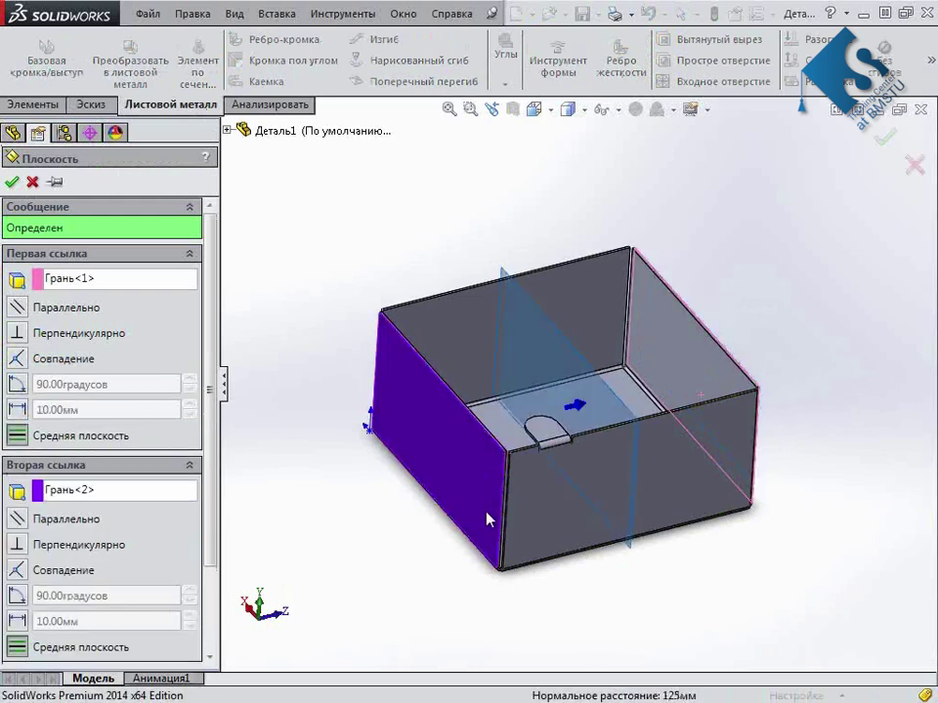
middle_drag(574, 598, 475, 592)
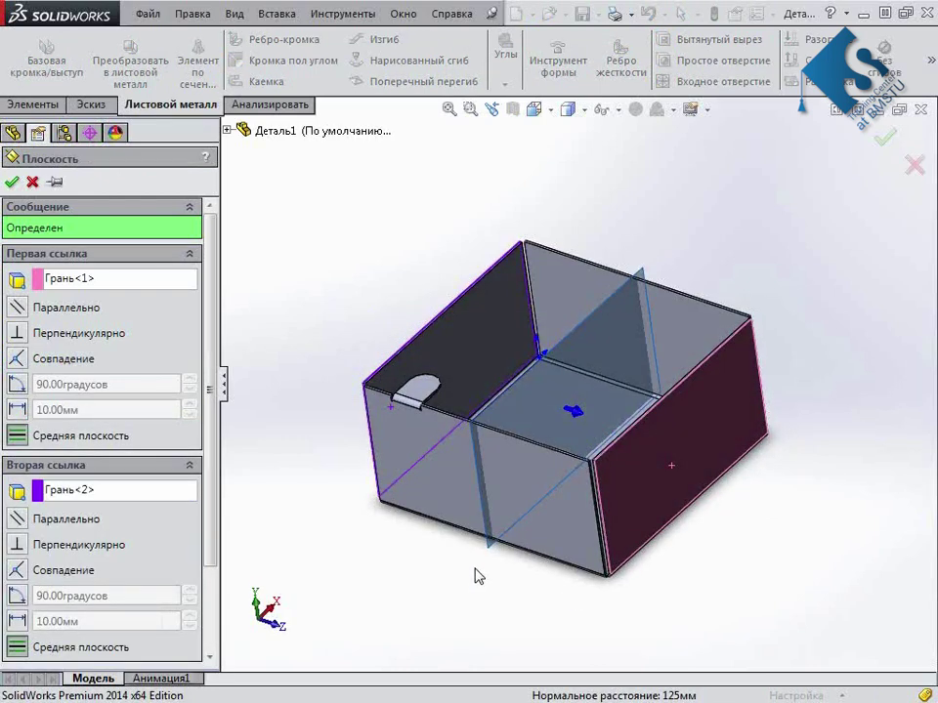
key(Return)
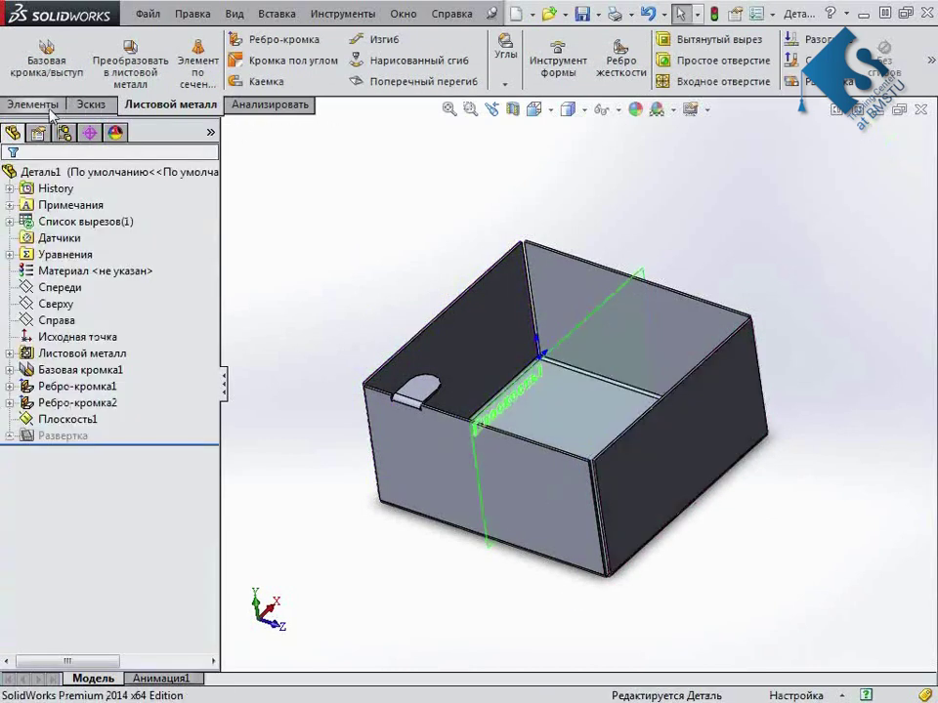
Mirror the tab flange across Плоскость1 onto the opposite wall
click(36, 104)
click(872, 86)
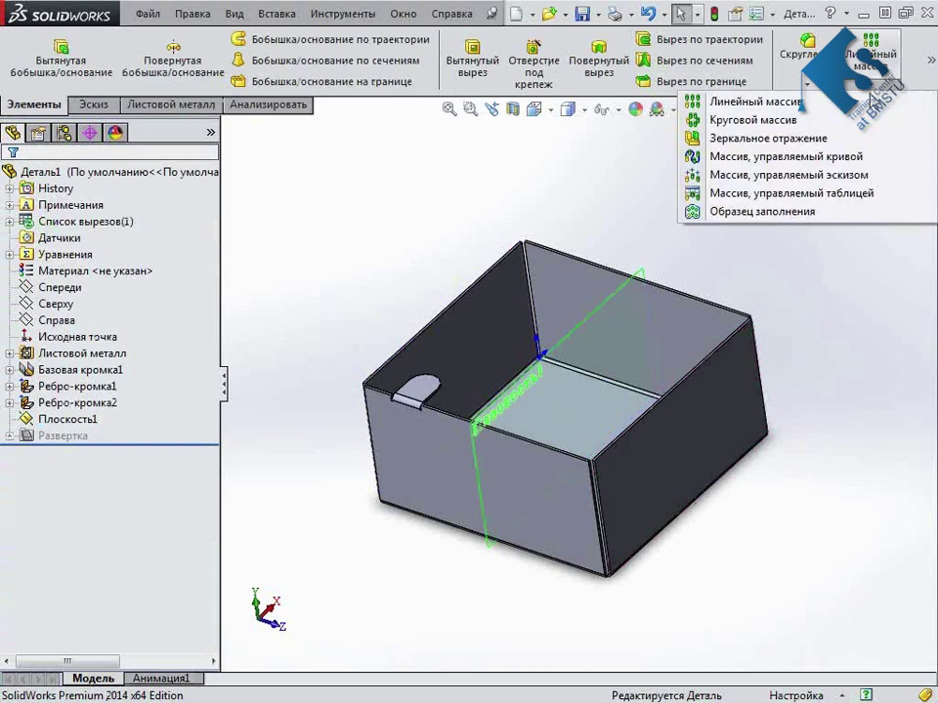
click(767, 138)
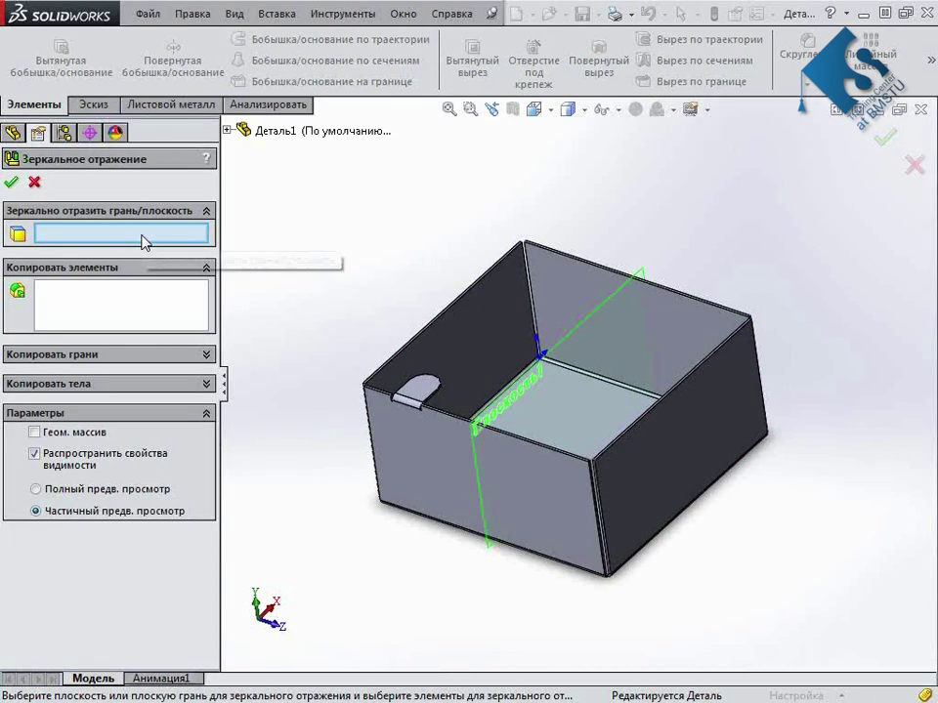
click(586, 326)
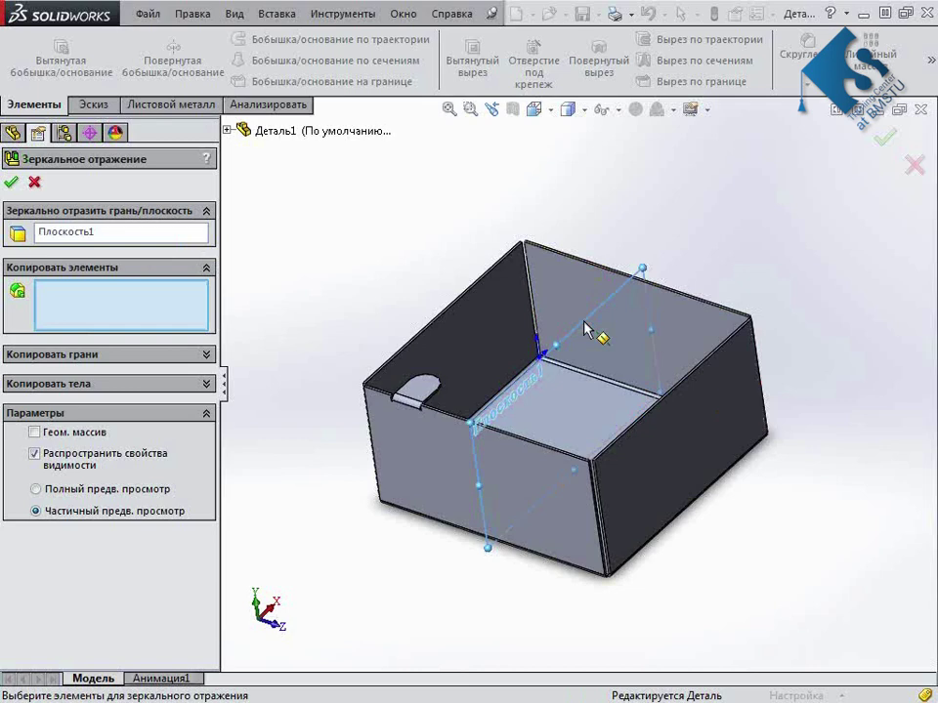
click(227, 129)
click(293, 360)
right_click(847, 467)
mouse_move(838, 521)
middle_down()
mouse_move(817, 551)
mouse_move(658, 601)
mouse_move(829, 551)
mouse_move(804, 584)
middle_up()
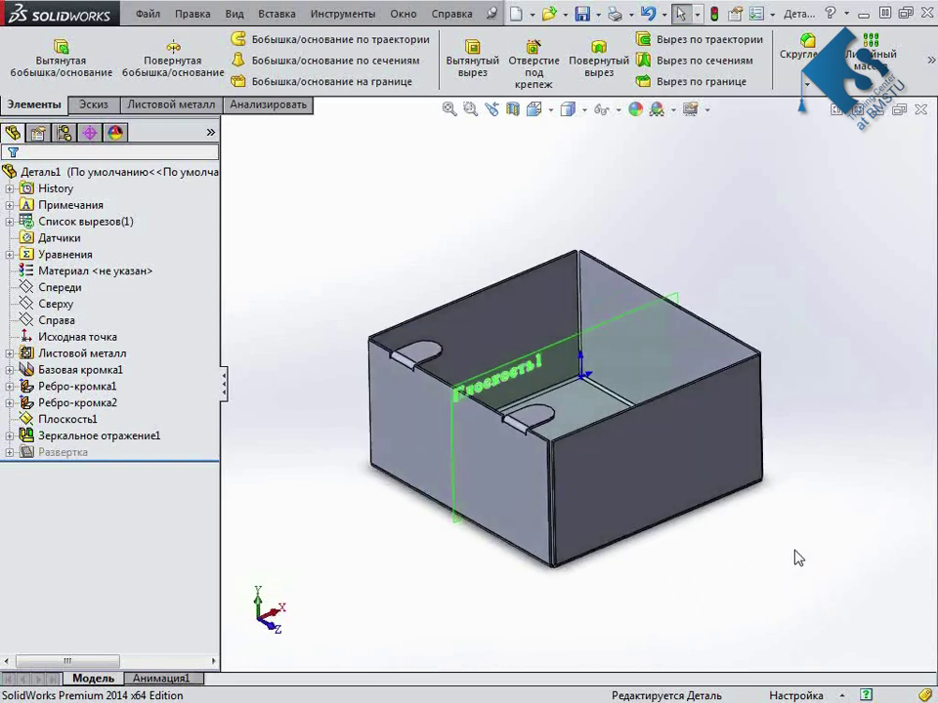
Hide Плоскость1 and add Плоскость2 midway between the other two walls
click(58, 419)
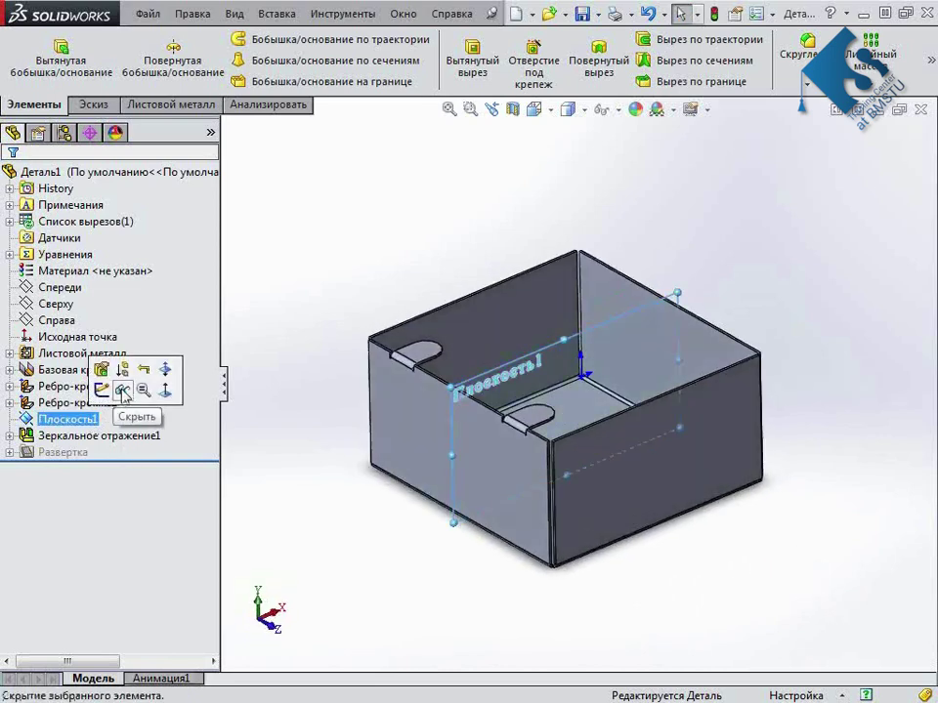
click(122, 389)
mouse_move(646, 519)
middle_down()
mouse_move(640, 511)
mouse_move(502, 595)
mouse_move(480, 628)
mouse_move(590, 630)
mouse_move(548, 601)
mouse_move(612, 524)
mouse_move(659, 620)
mouse_move(659, 584)
mouse_move(664, 605)
middle_up()
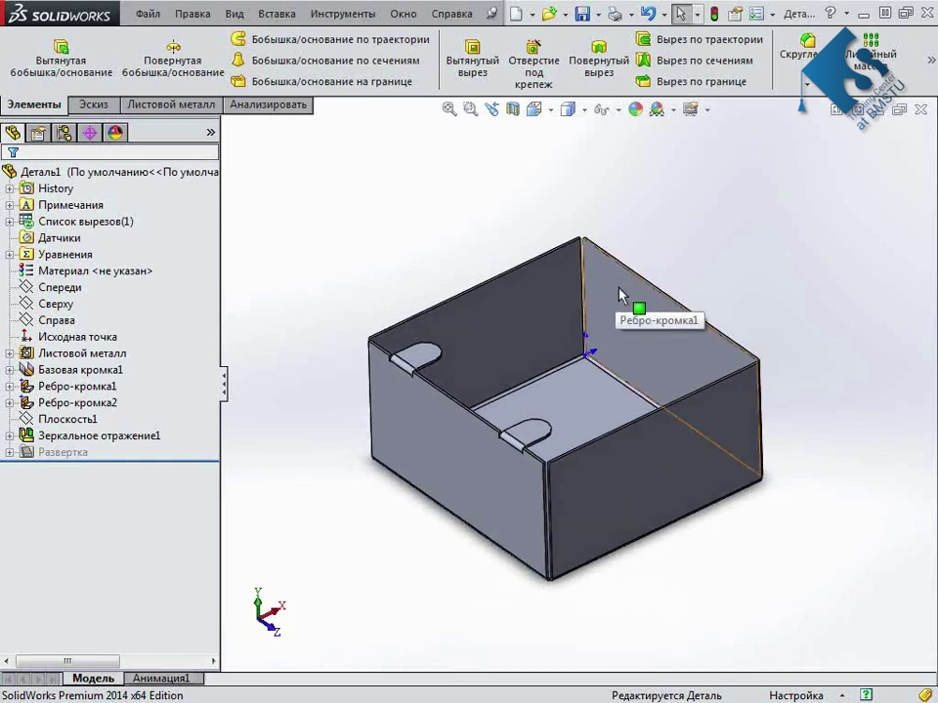
key(s)
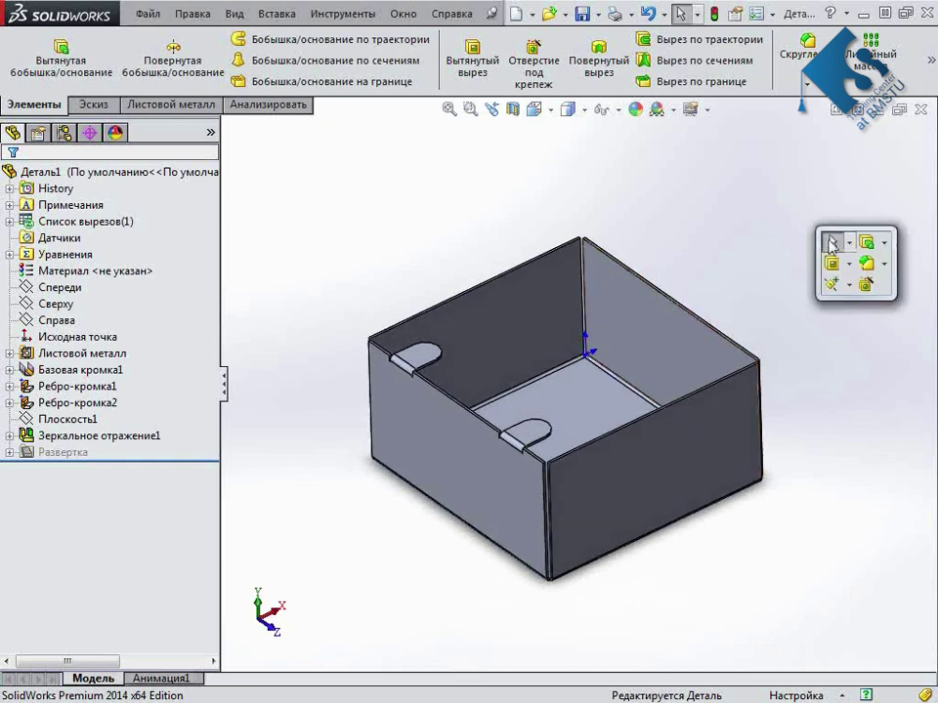
click(848, 284)
click(835, 311)
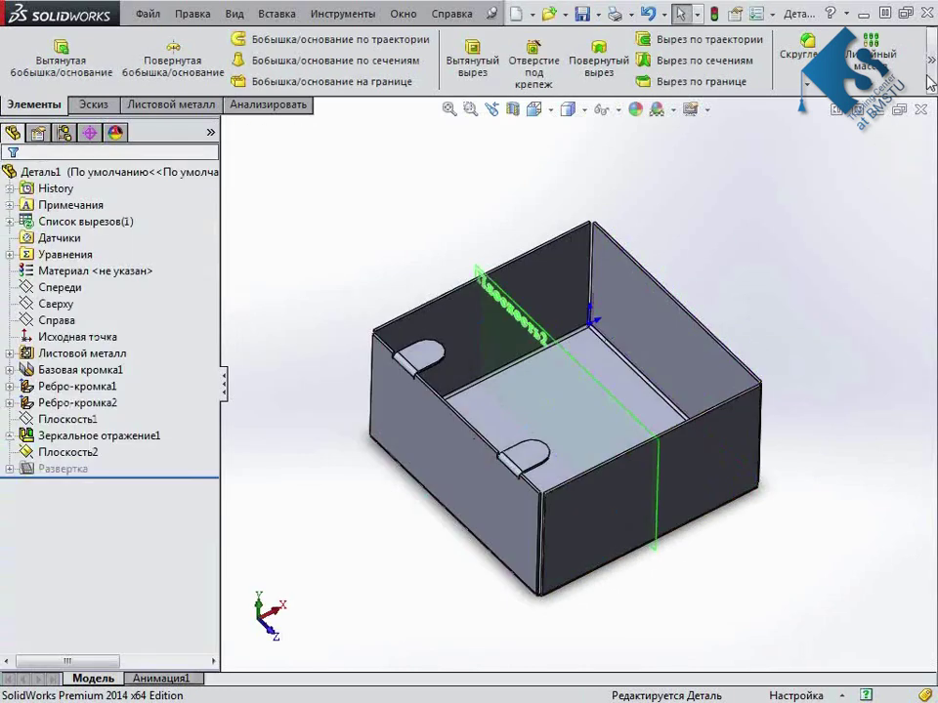
Mirror the tabs across Плоскость2 so all four walls carry one
key(s)
click(842, 203)
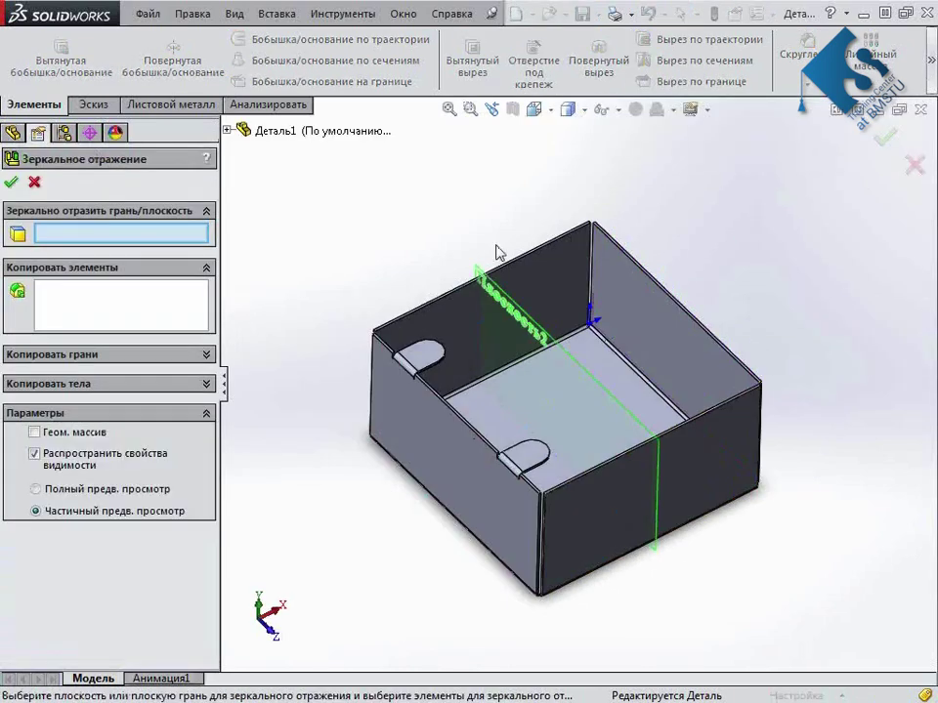
click(513, 307)
click(884, 137)
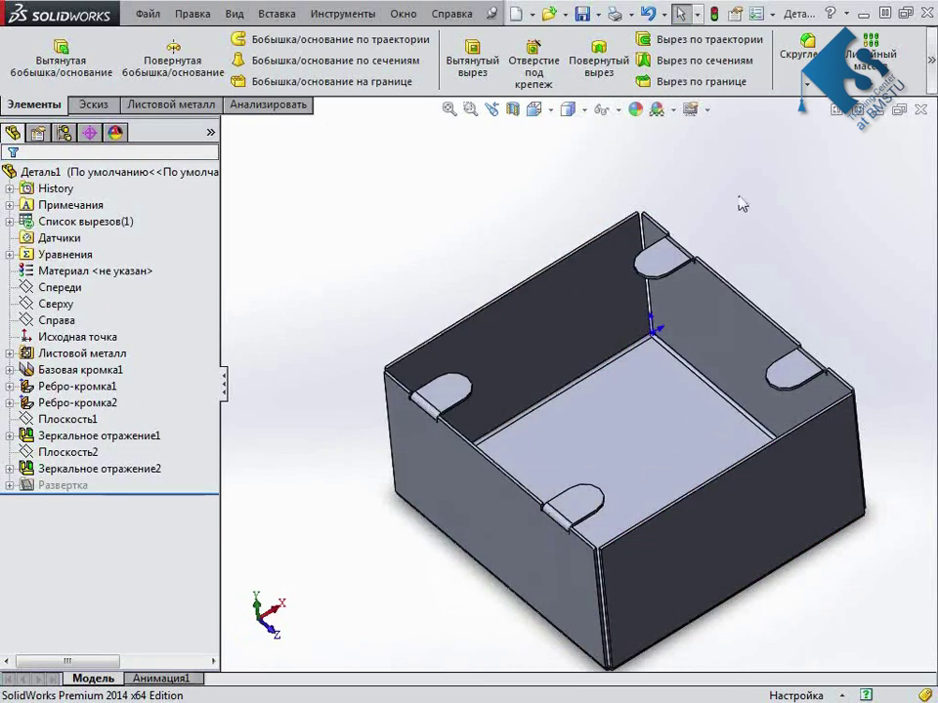
click(171, 105)
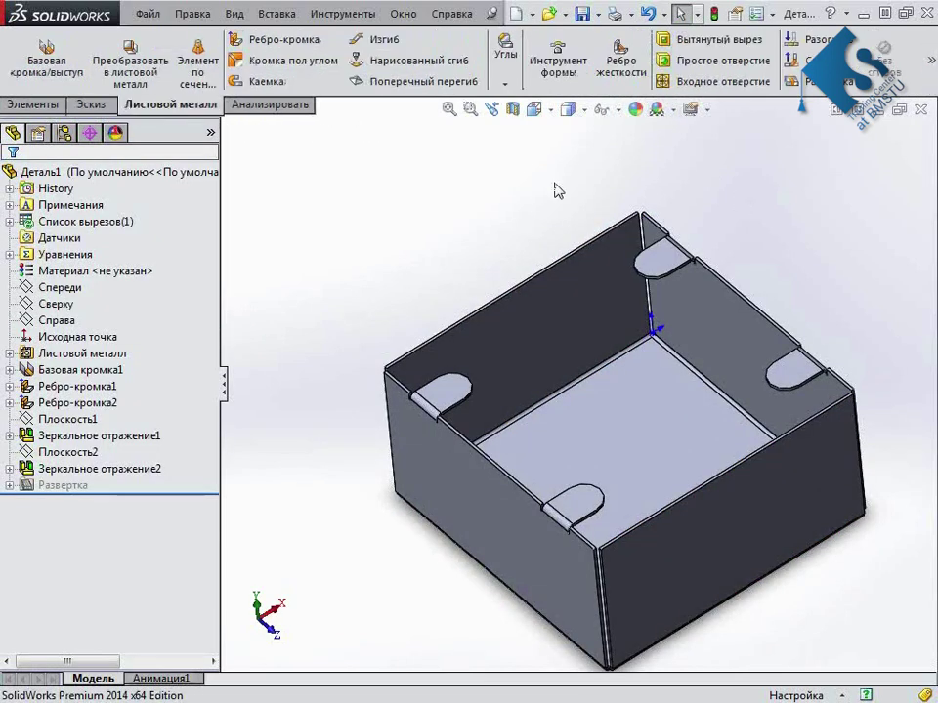
Cut a 10 mm simple hole through the original tab, depth linked to sheet thickness
click(84, 404)
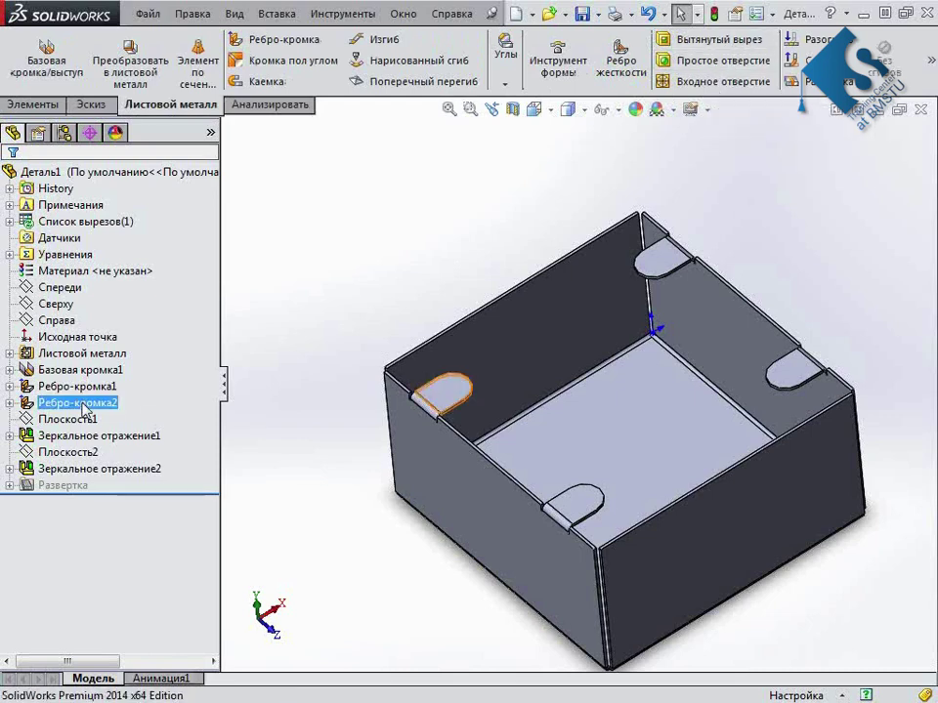
click(667, 61)
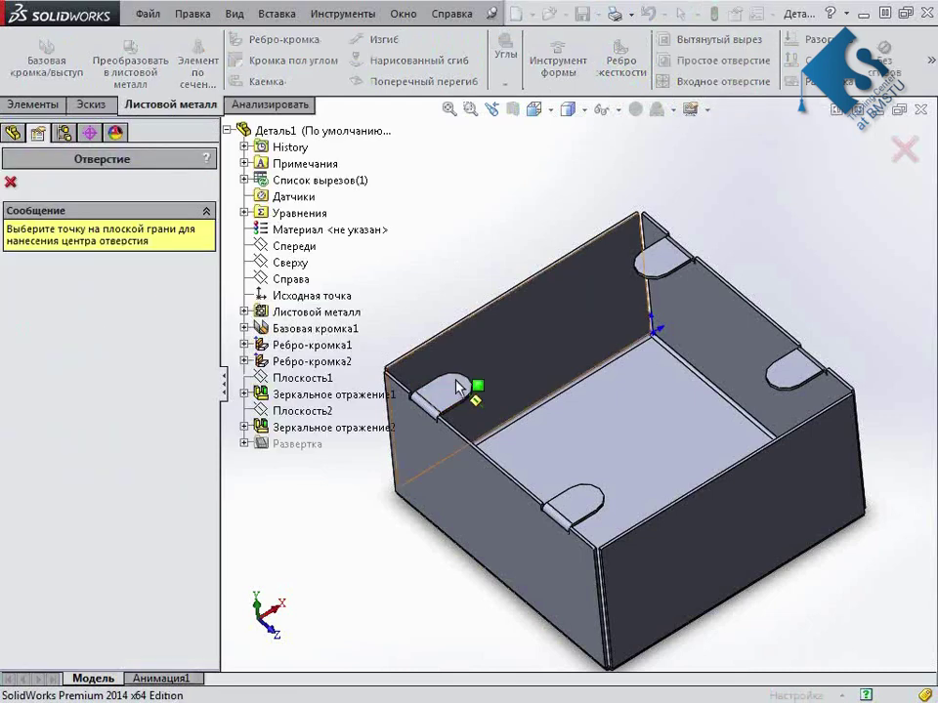
scroll(457, 387, down, 2)
scroll(457, 387, down, 2)
click(500, 391)
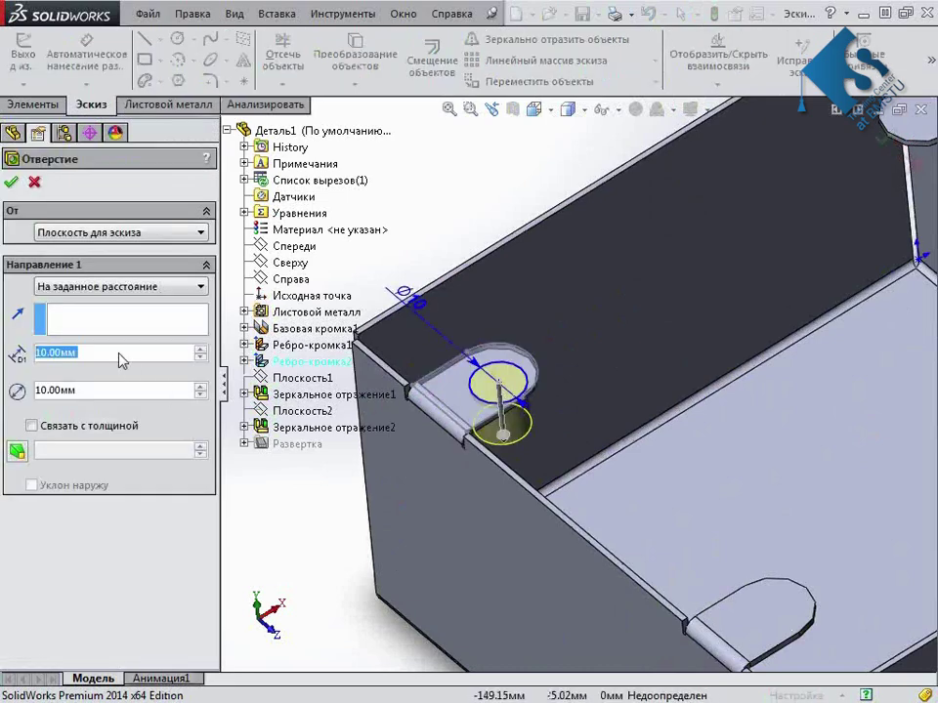
click(127, 287)
click(127, 303)
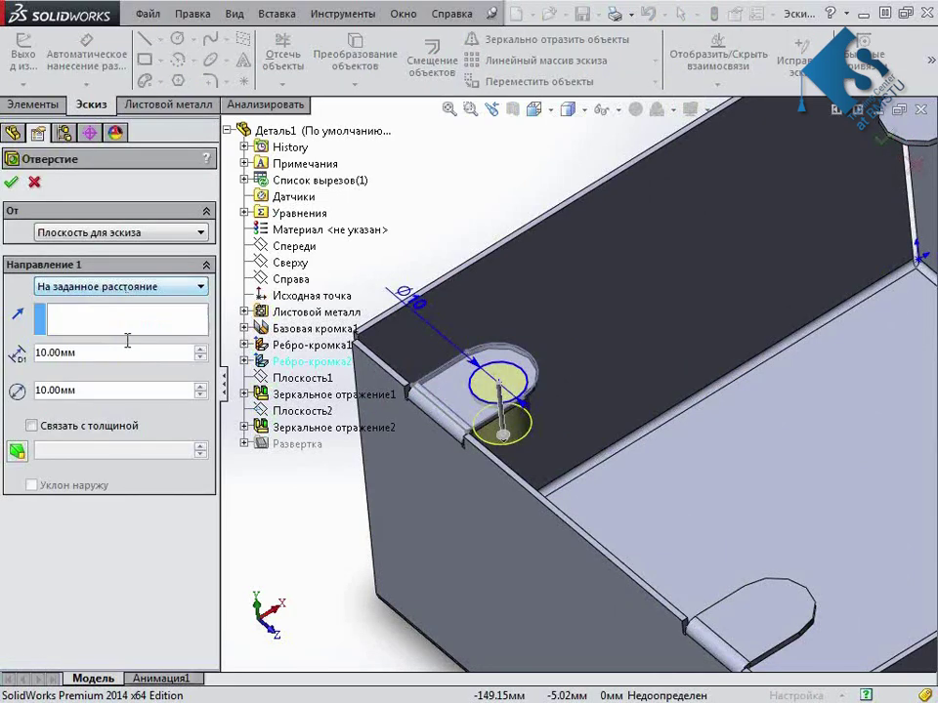
click(32, 426)
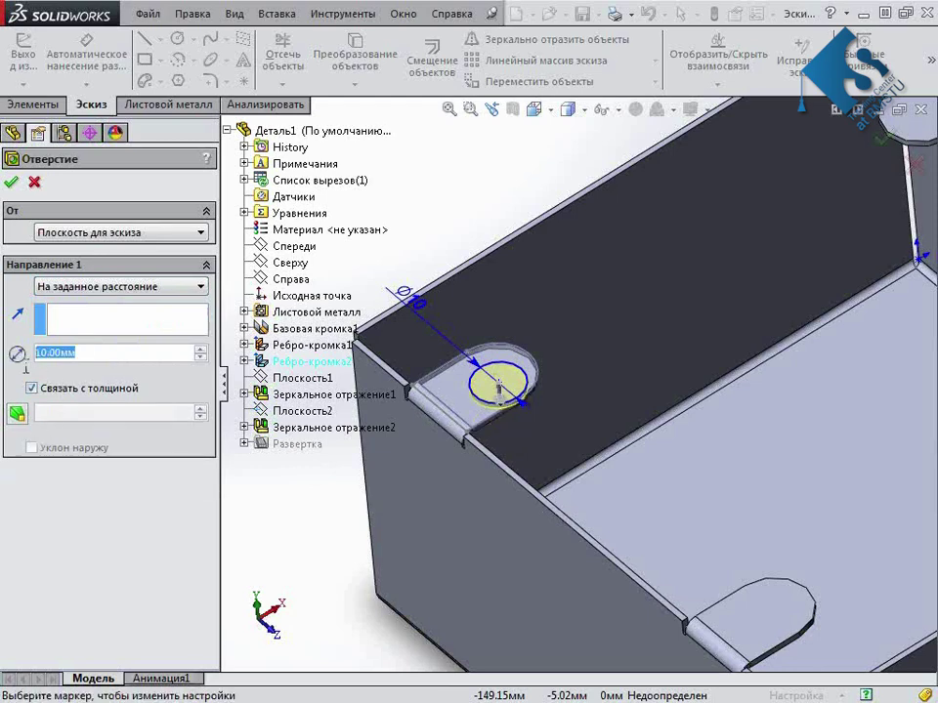
key(Return)
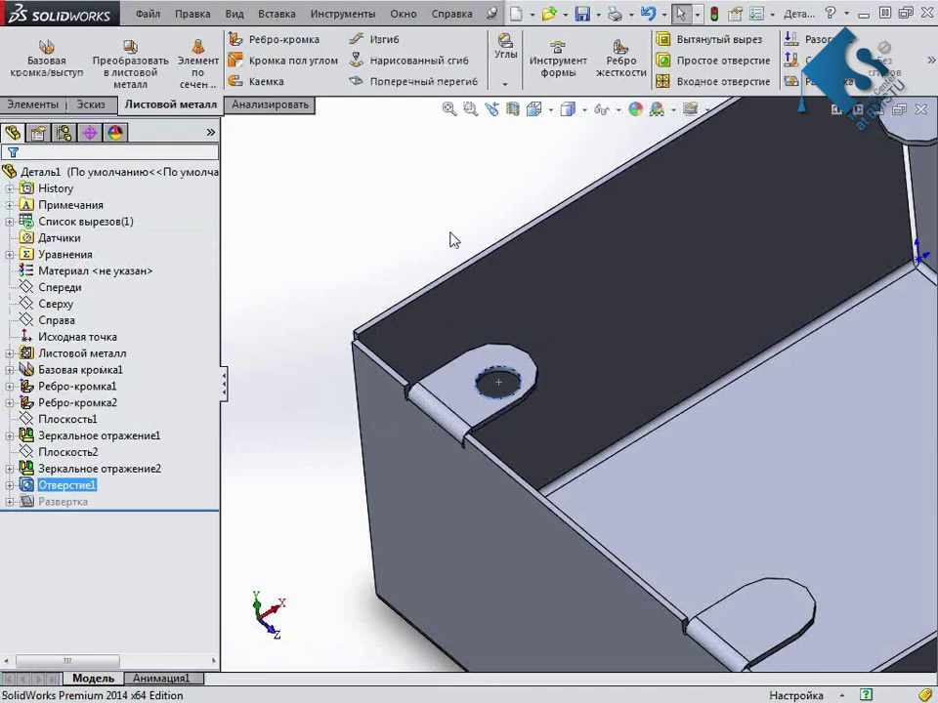
Shift the hole toward the tab's rounded end and move Отверстие1 below Ребро-кромка2 in the tree
click(67, 485)
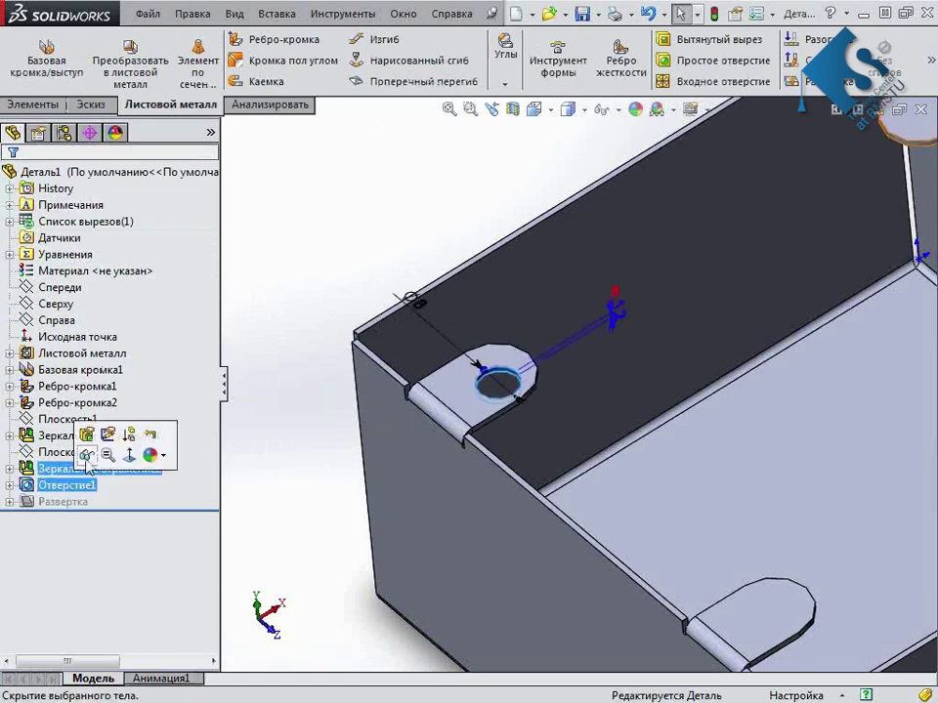
click(108, 436)
scroll(459, 391, down, 5)
mouse_move(590, 423)
mouse_down()
mouse_move(605, 361)
mouse_move(579, 399)
mouse_up()
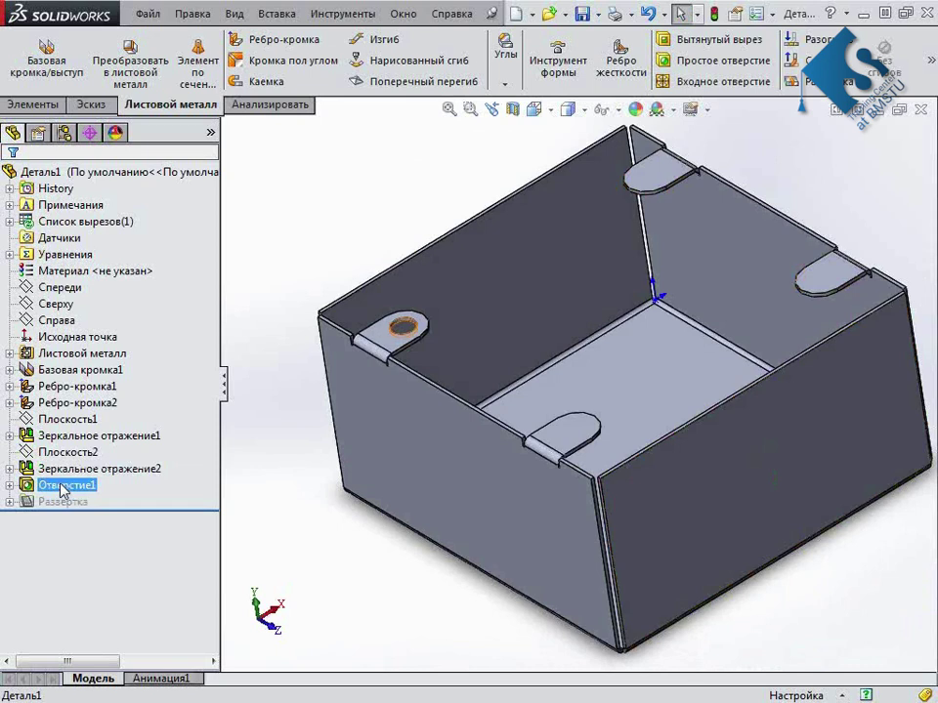
scroll(398, 329, down, 2)
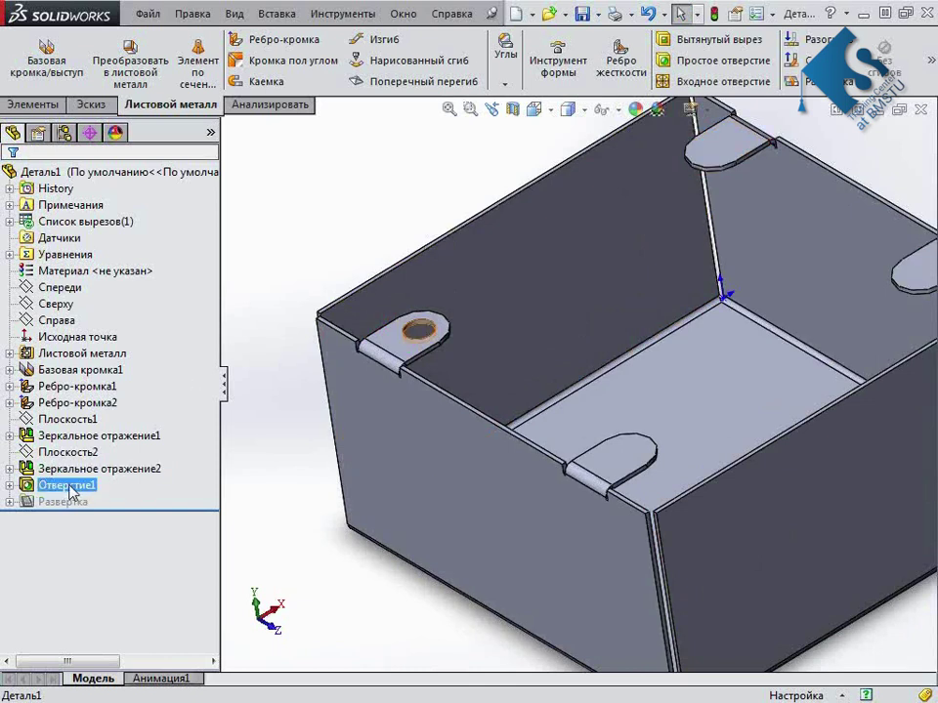
drag(70, 489, 86, 408)
click(118, 455)
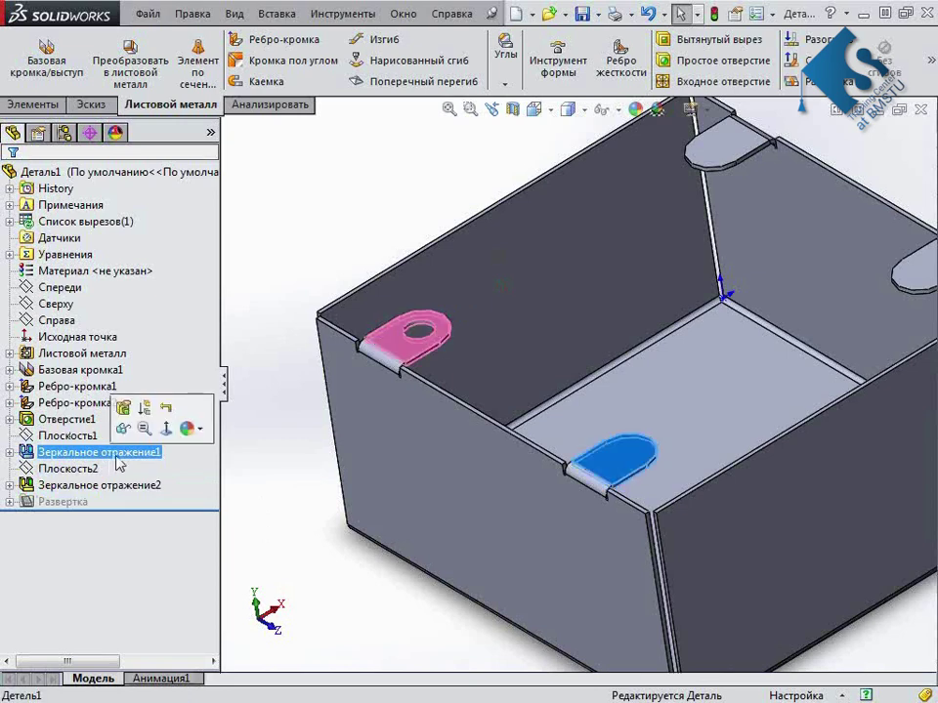
Add Отверстие1 to the first mirror feature's mirrored items
click(123, 408)
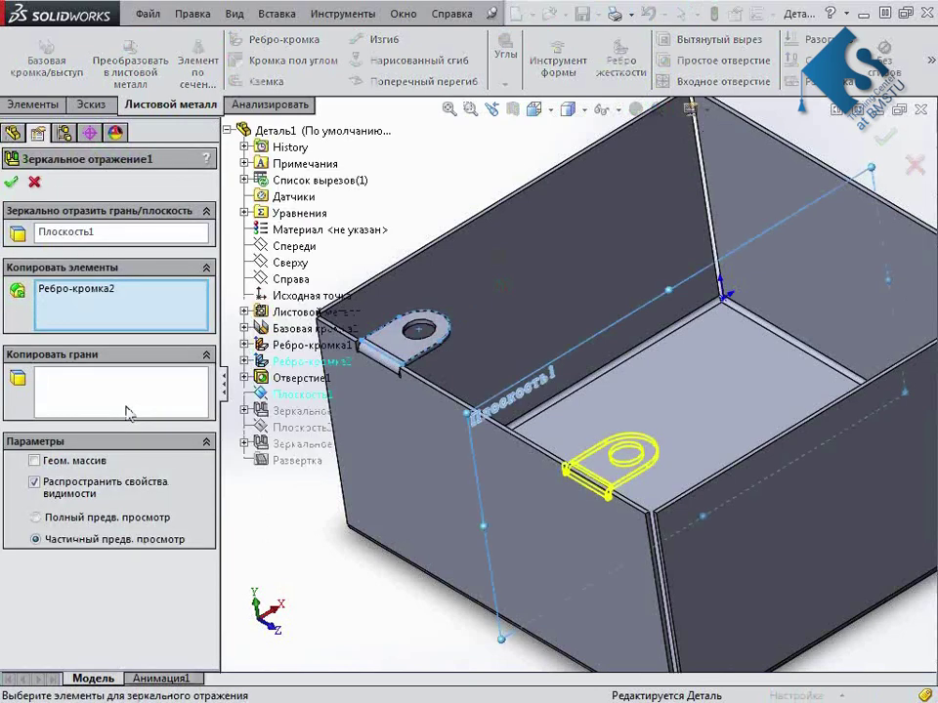
click(293, 378)
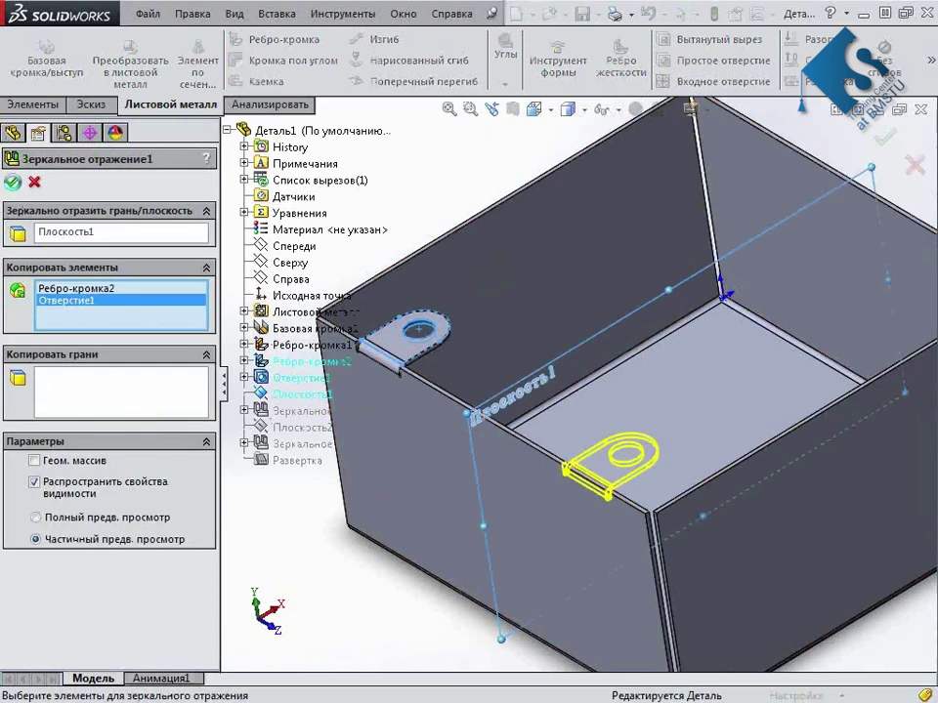
key(Return)
Flatten the box with Развертка and view the flat pattern face-on
mouse_move(656, 454)
middle_down()
mouse_move(676, 578)
mouse_move(670, 430)
mouse_move(661, 436)
middle_up()
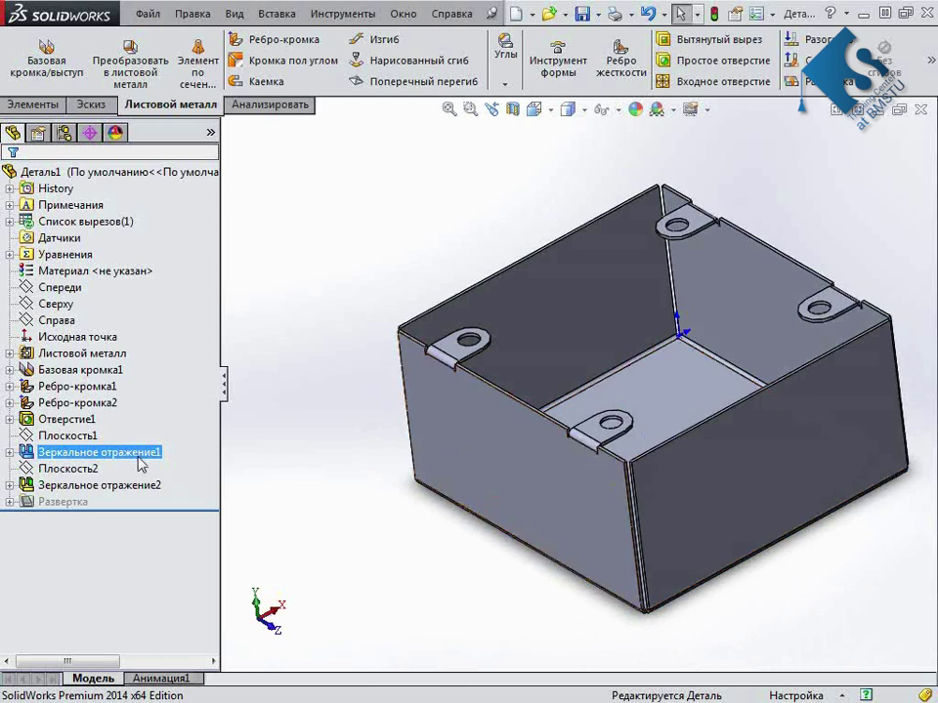
click(479, 586)
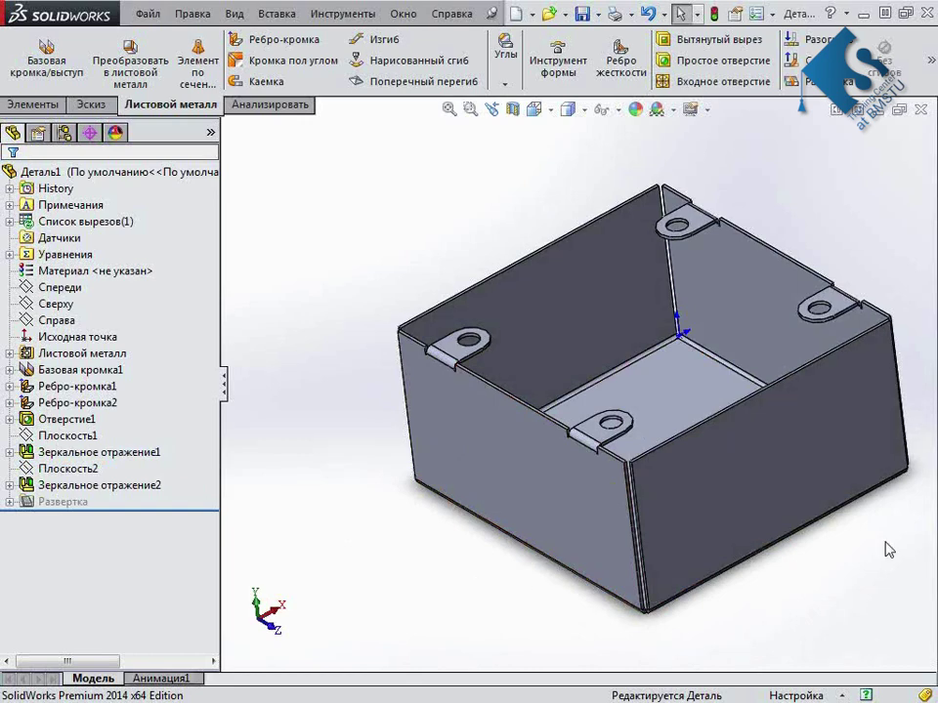
middle_drag(802, 536, 828, 528)
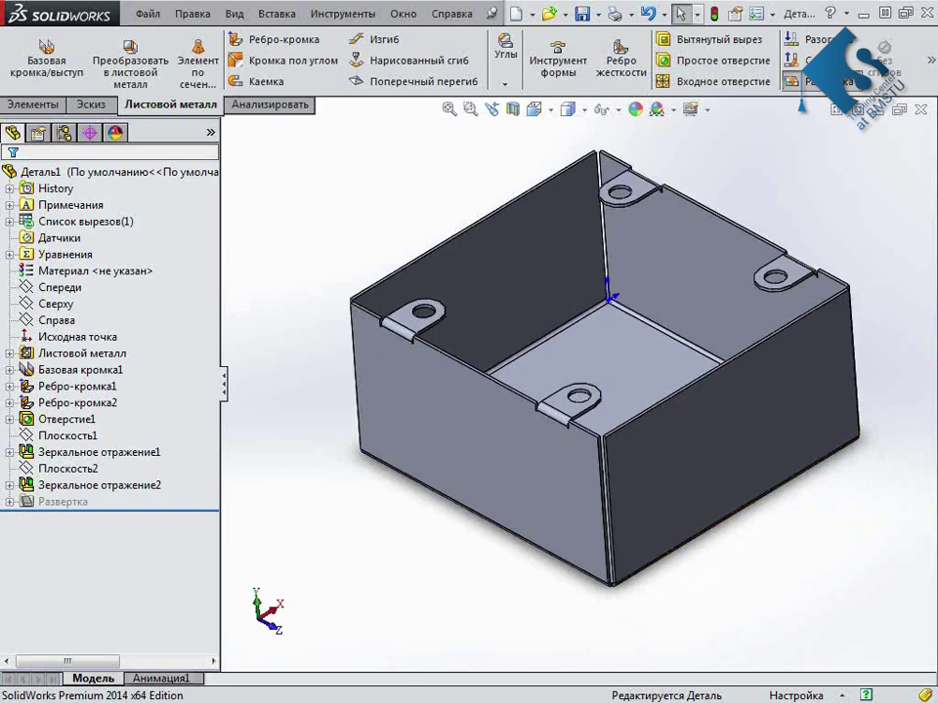
click(803, 82)
key(ctrl+8)
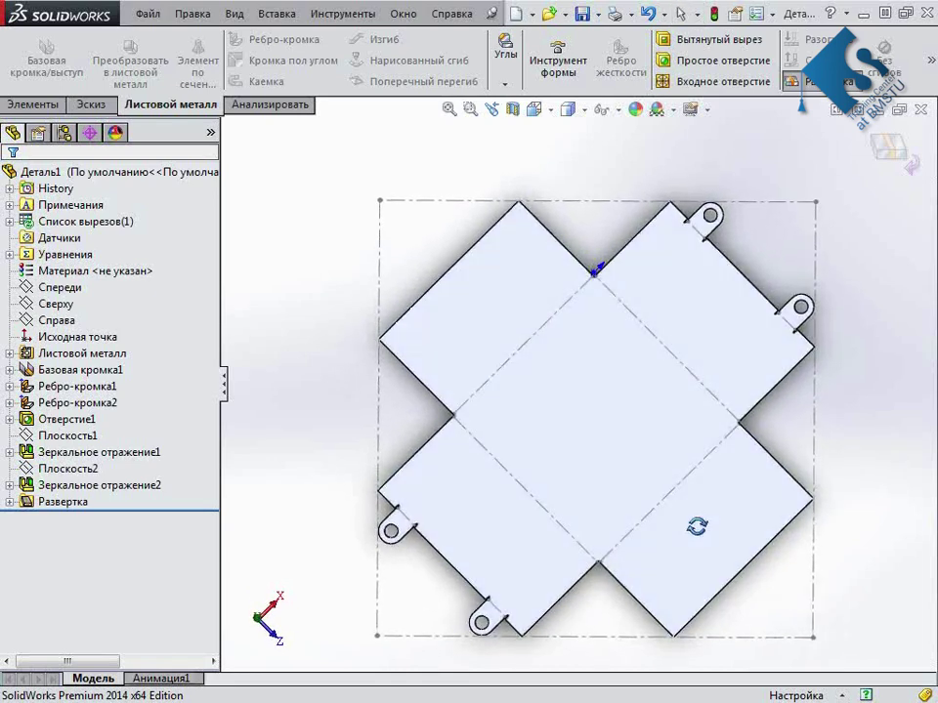
Refold the flat pattern into the 3-D box and switch to the Элементы features
click(803, 82)
mouse_move(729, 448)
middle_down()
mouse_move(733, 398)
mouse_move(797, 413)
middle_up()
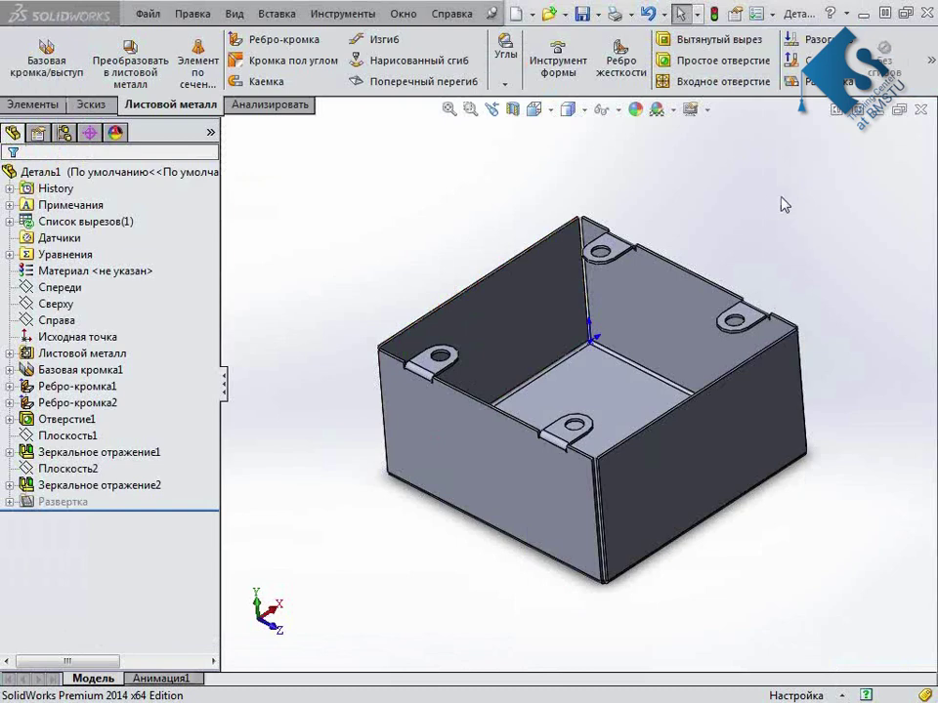
click(28, 106)
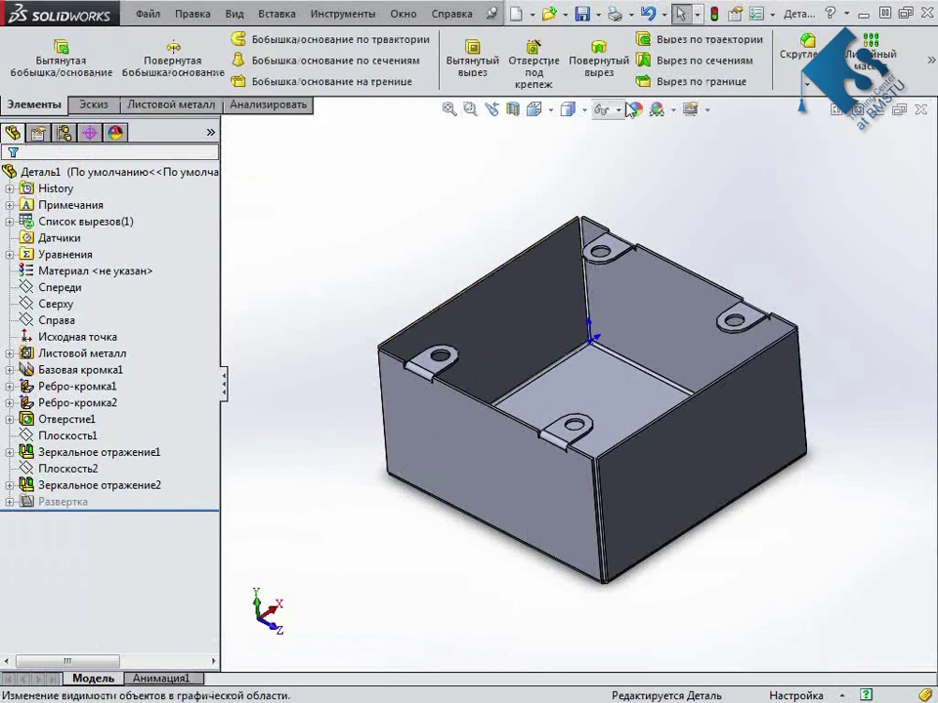
Start a sketch on the box's front wall and view it face-on
click(807, 85)
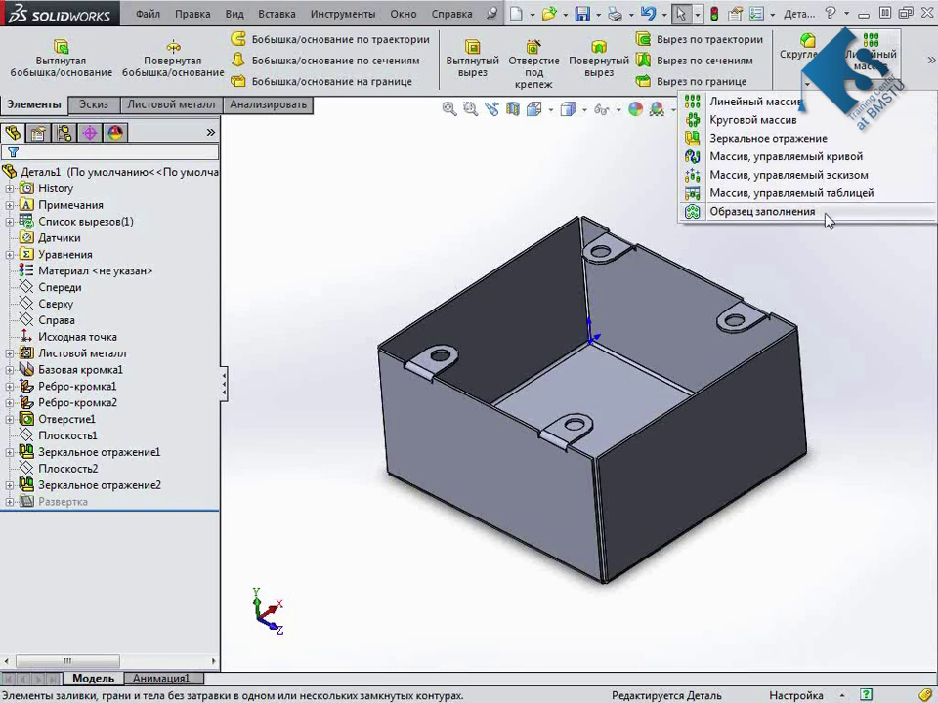
mouse_move(781, 624)
middle_down()
mouse_move(782, 580)
mouse_move(812, 553)
mouse_move(802, 594)
middle_up()
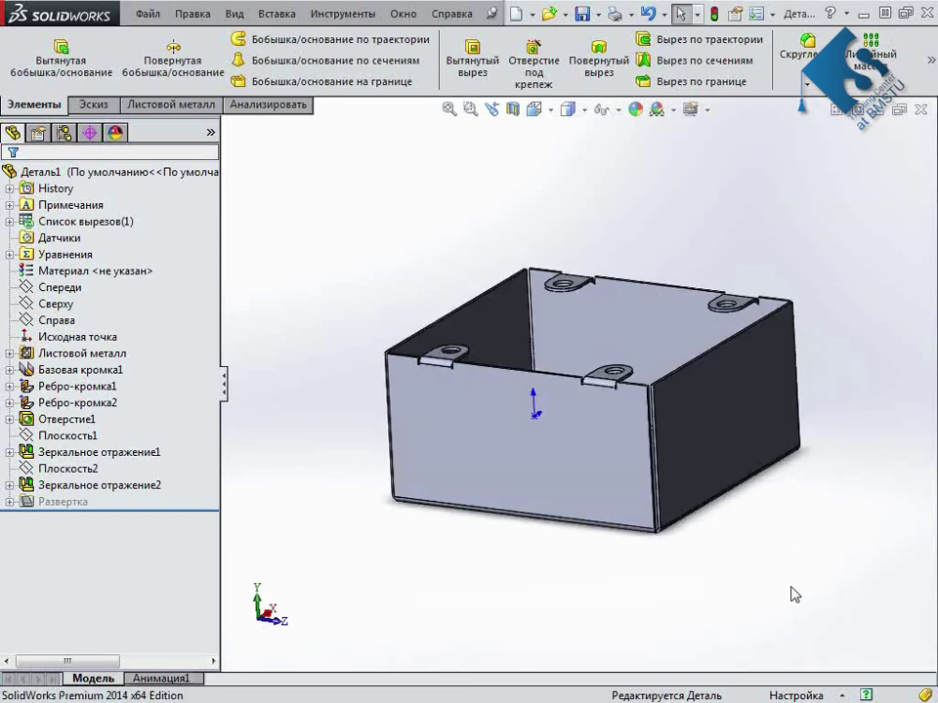
click(547, 488)
click(615, 437)
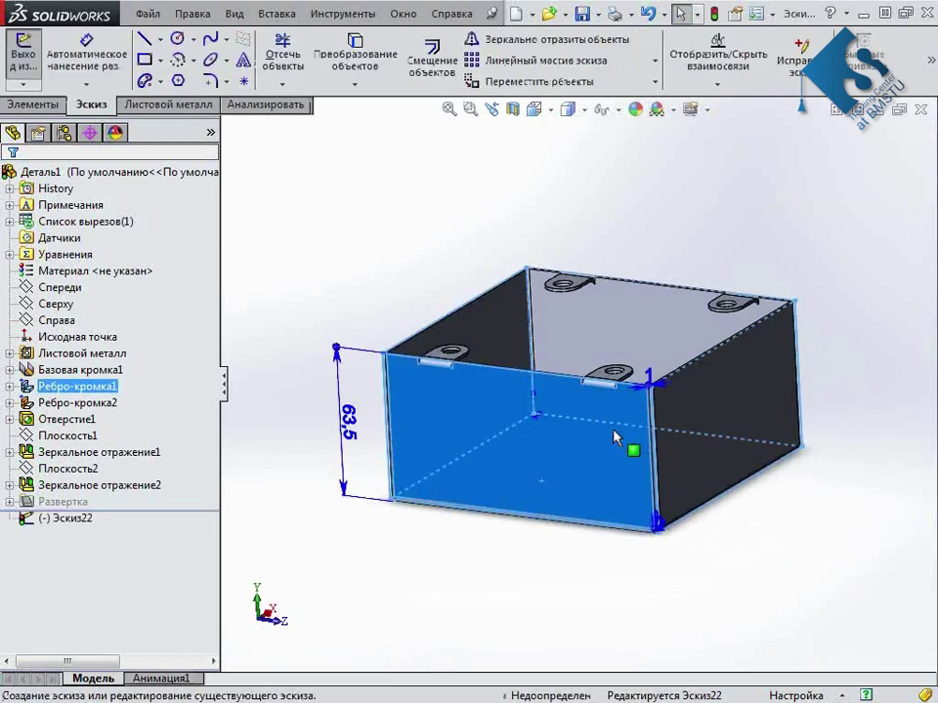
click(747, 590)
key(ctrl+8)
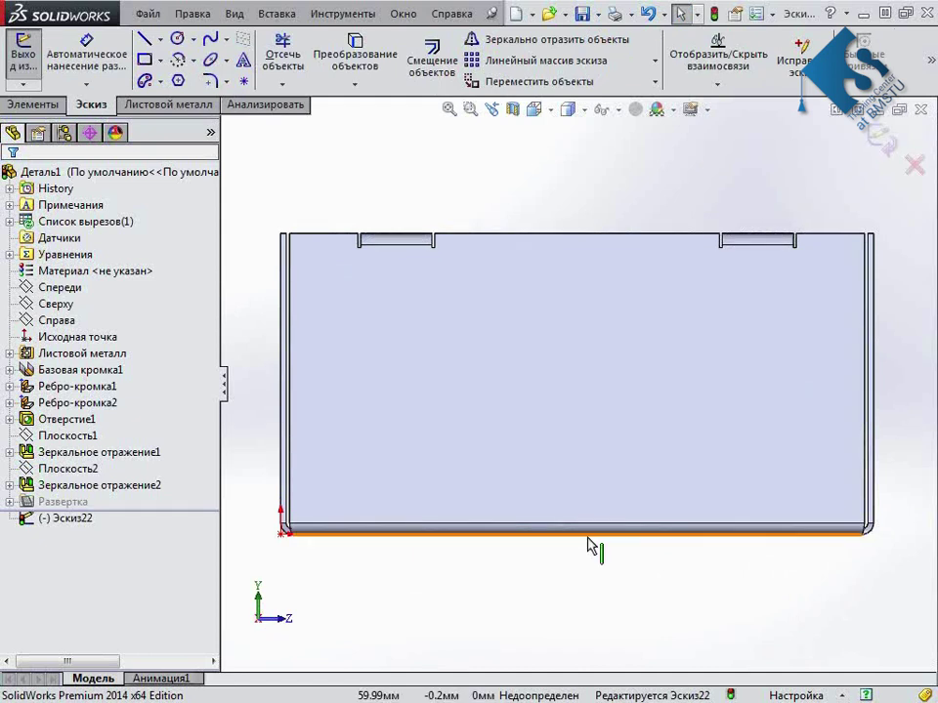
Draw a trial 80 × 35 corner rectangle on the front wall
right_drag(601, 576, 603, 654)
click(391, 299)
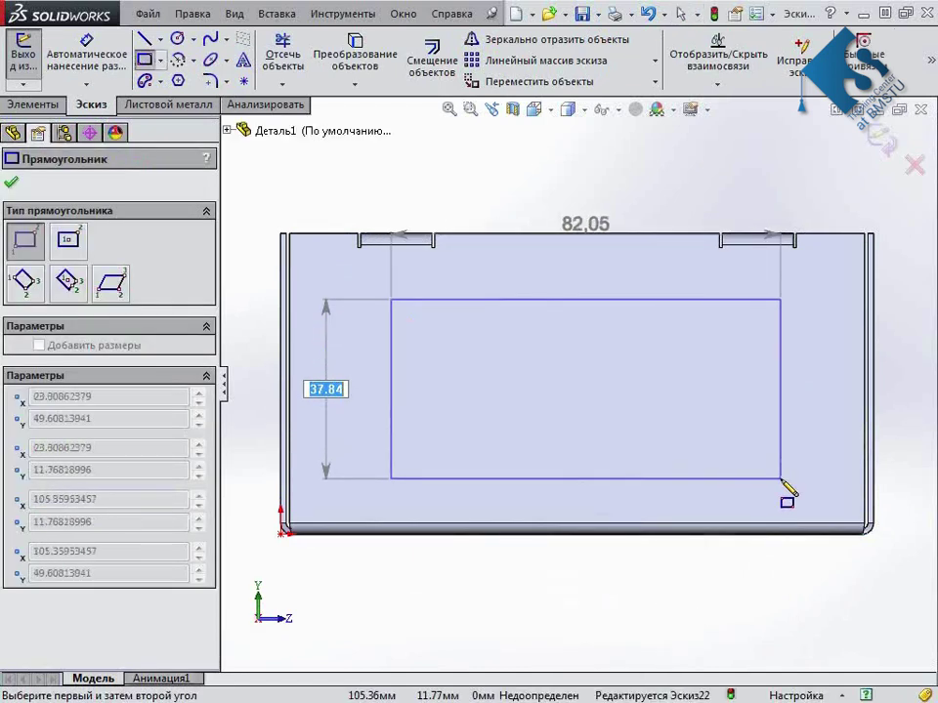
text(35)
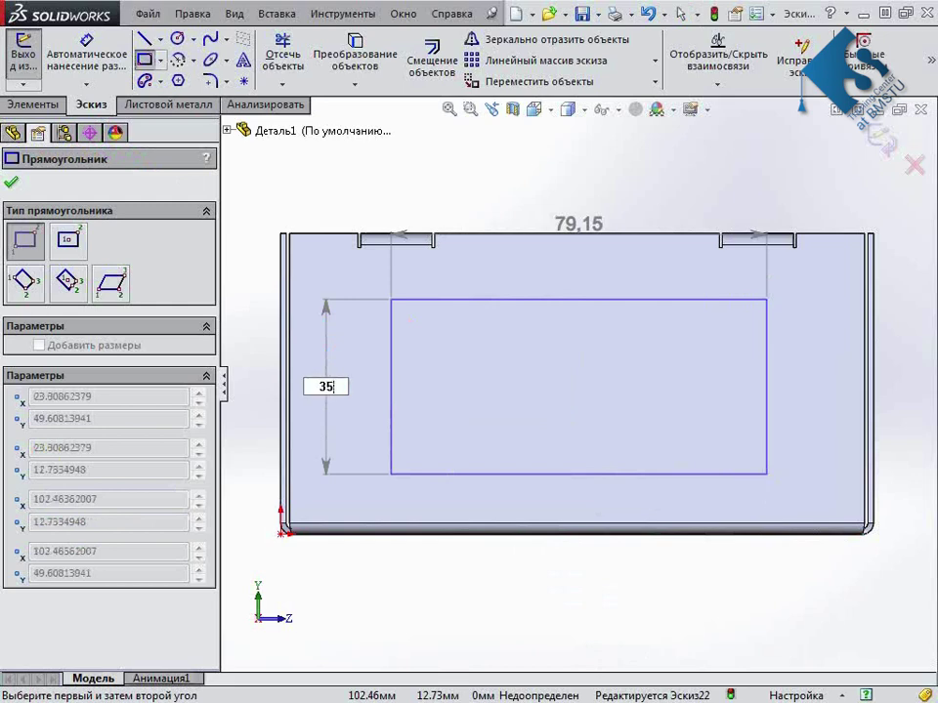
key(Tab)
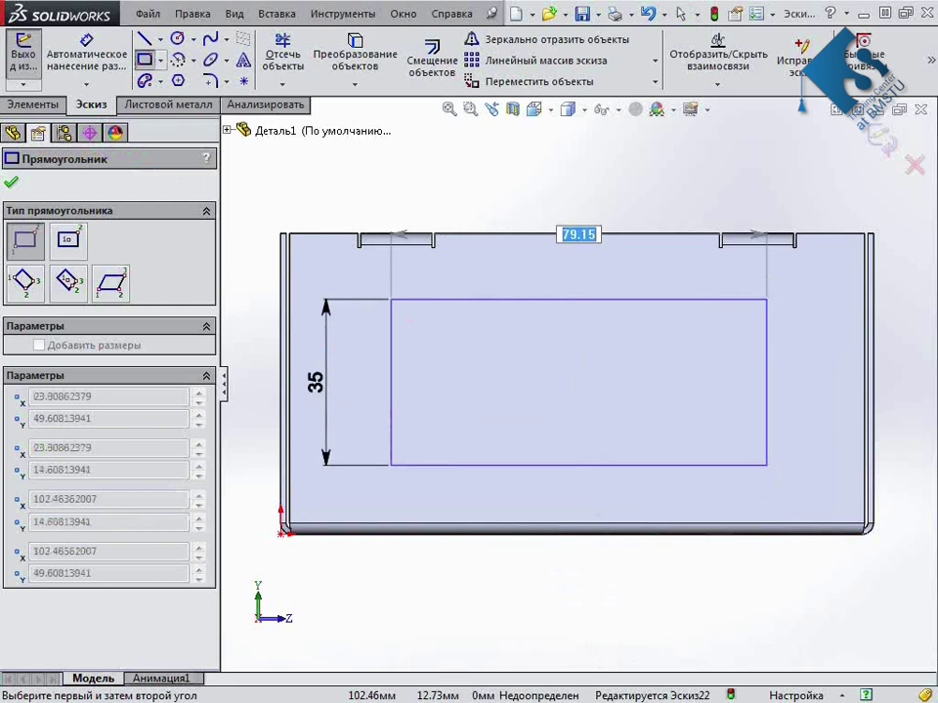
text(80)
key(Return)
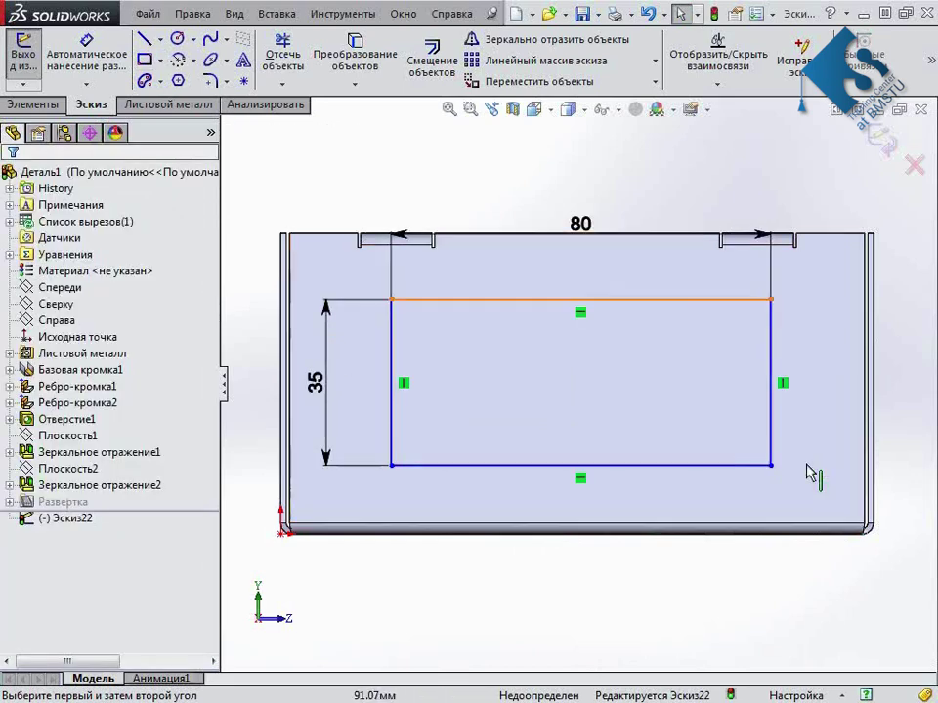
Delete the trial rectangle and switch to centre-point rectangles
key(l)
click(93, 397)
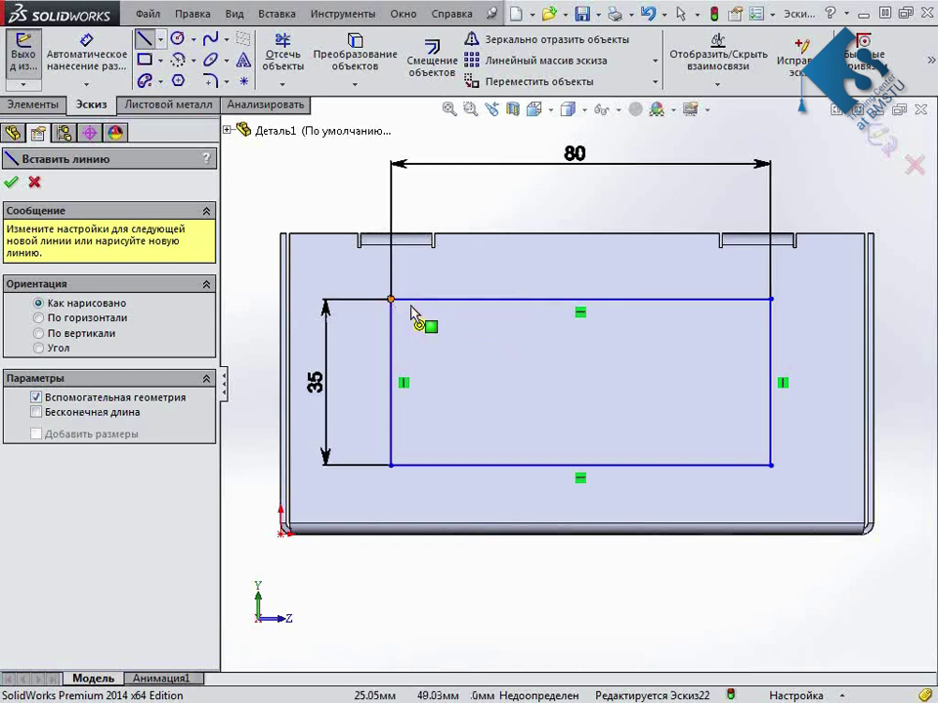
key(Escape)
drag(302, 194, 804, 546)
key(Delete)
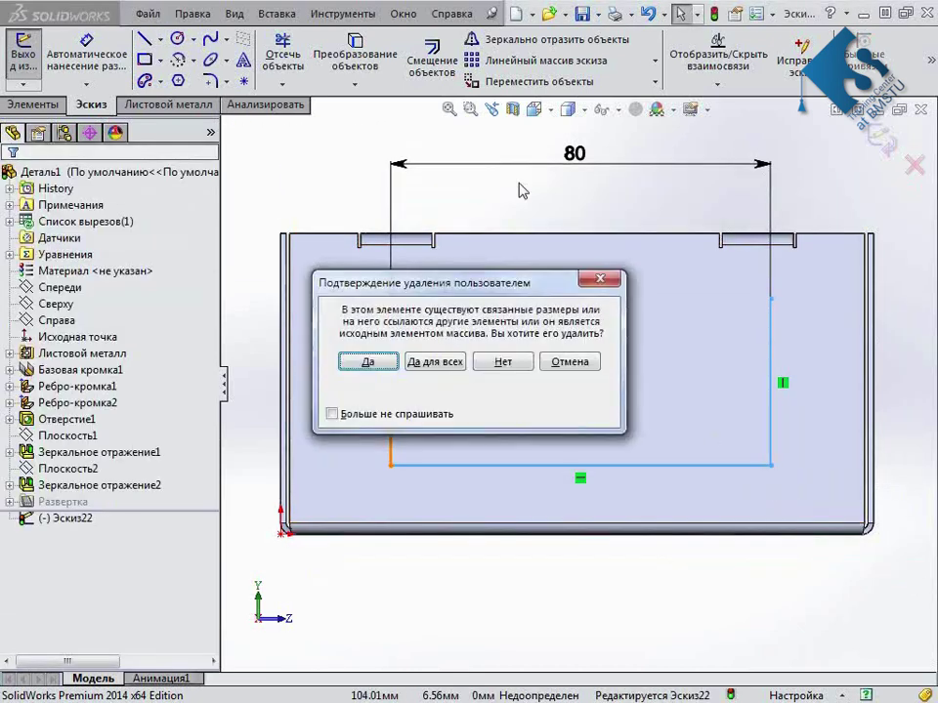
click(437, 362)
right_drag(592, 313, 580, 255)
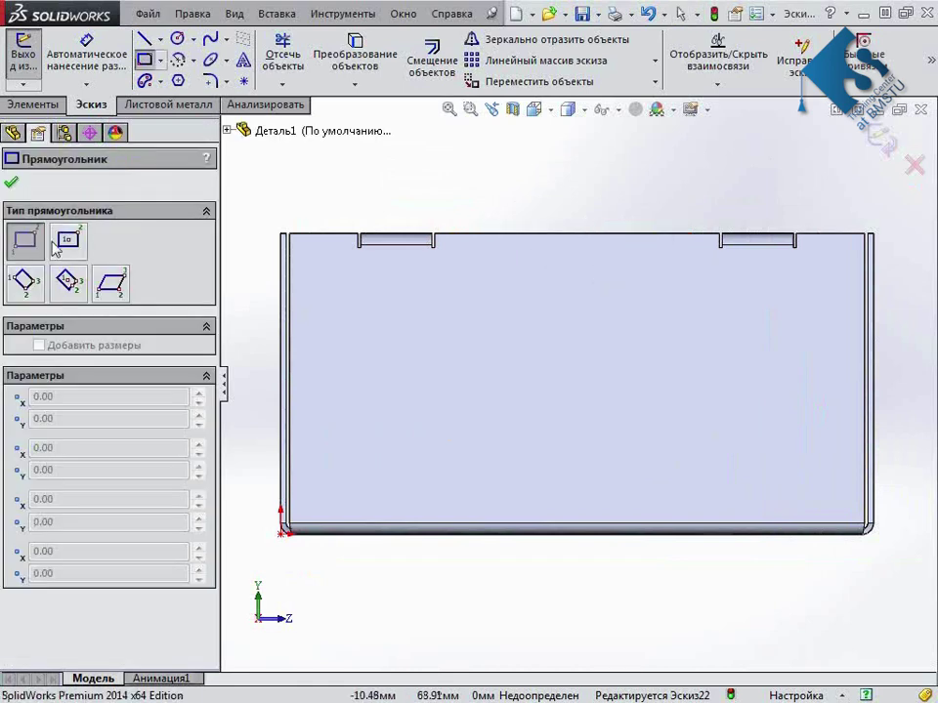
click(69, 244)
Draw an 80 × 35 centre rectangle on the front wall
click(572, 381)
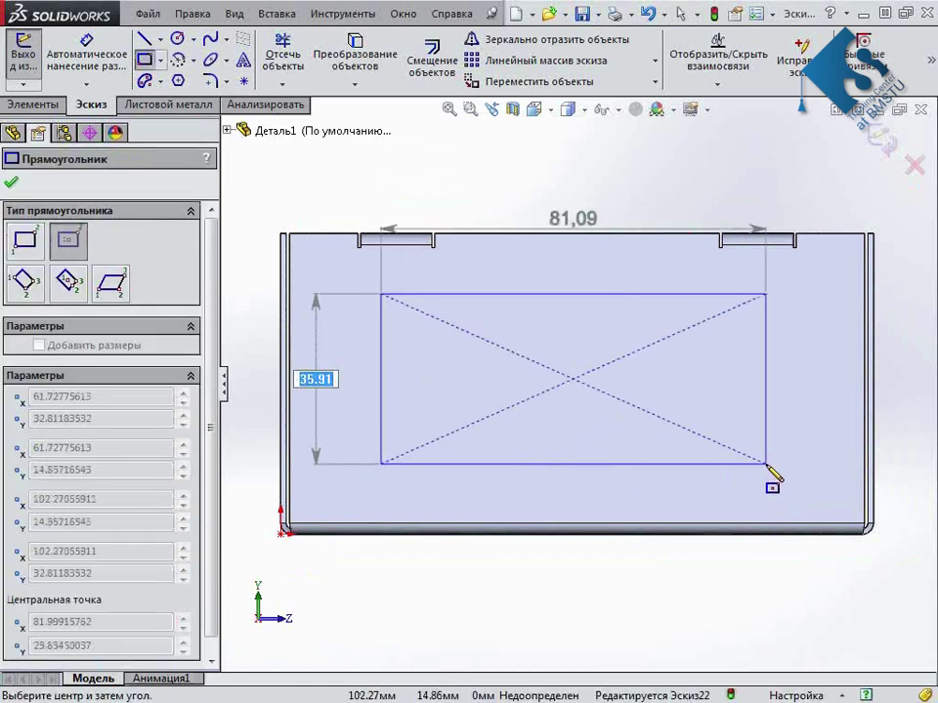
text(65)
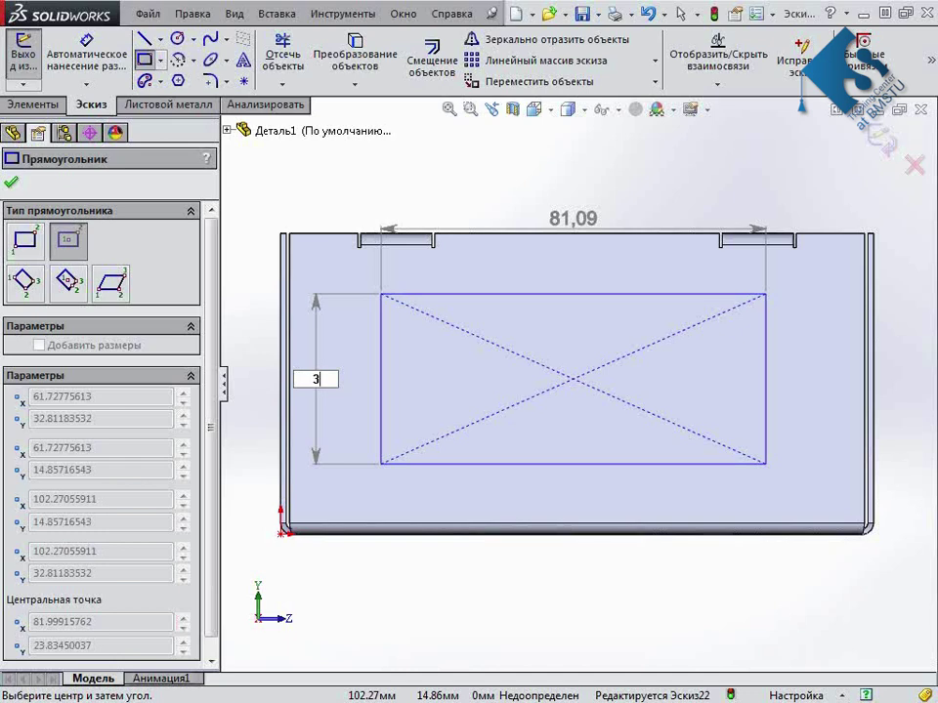
text(5)
key(Tab)
text(0)
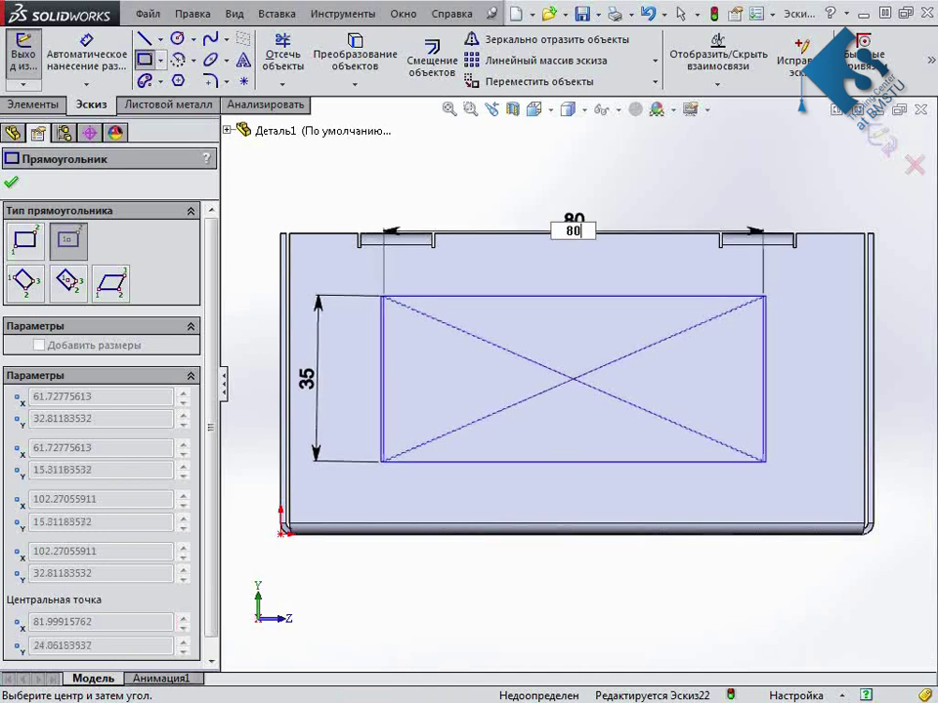
key(Return)
drag(574, 378, 587, 395)
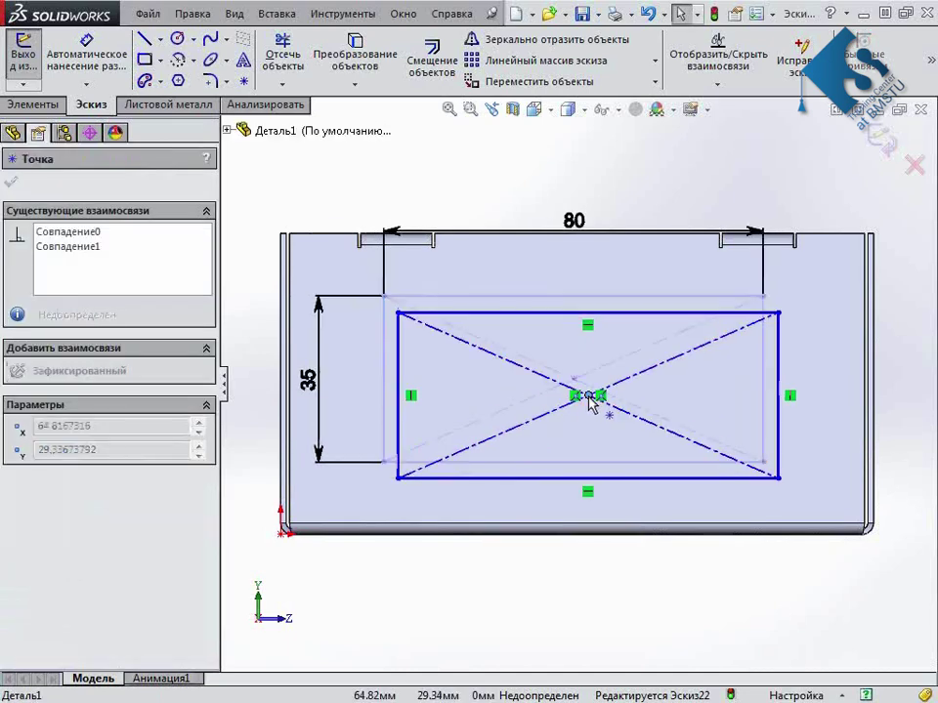
drag(587, 273, 597, 283)
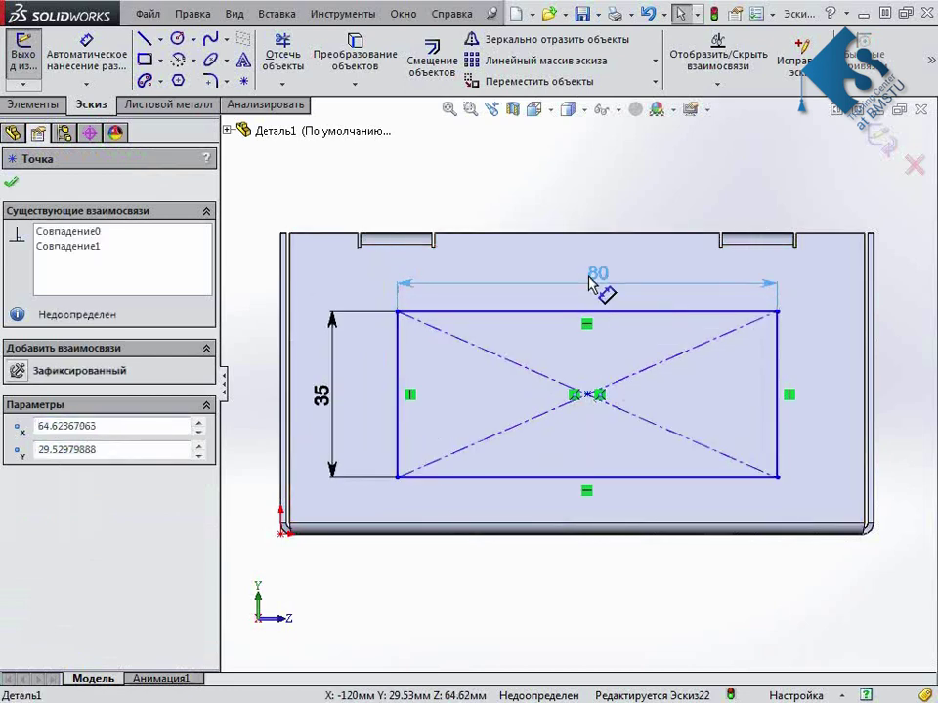
key(Escape)
Align the rectangle's centre vertically with the top-edge midpoint and dimension it 14 below the top edge
right_click(587, 232)
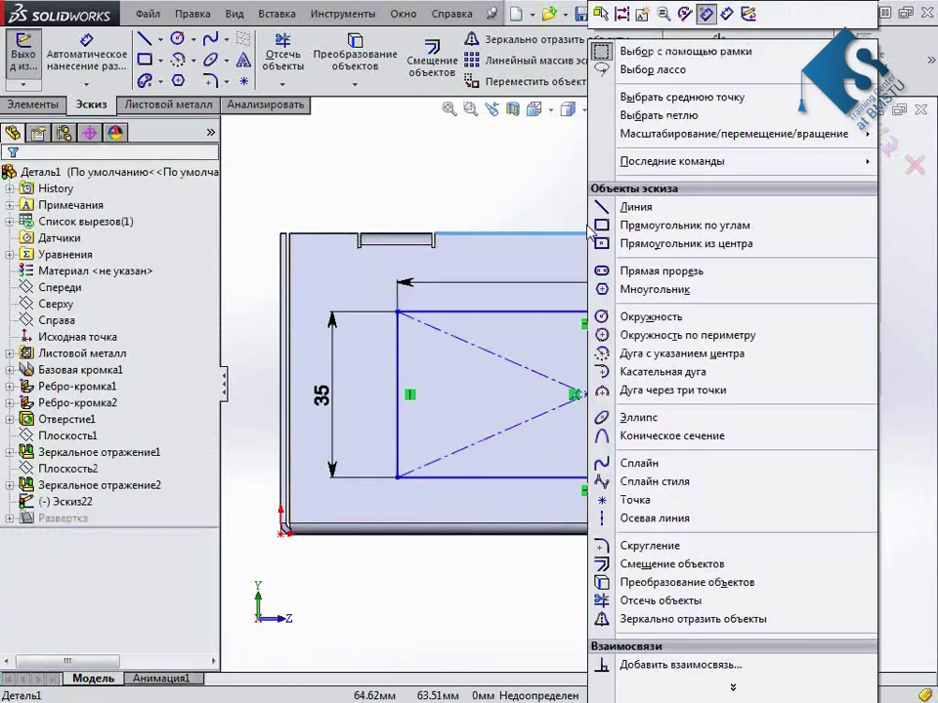
click(645, 96)
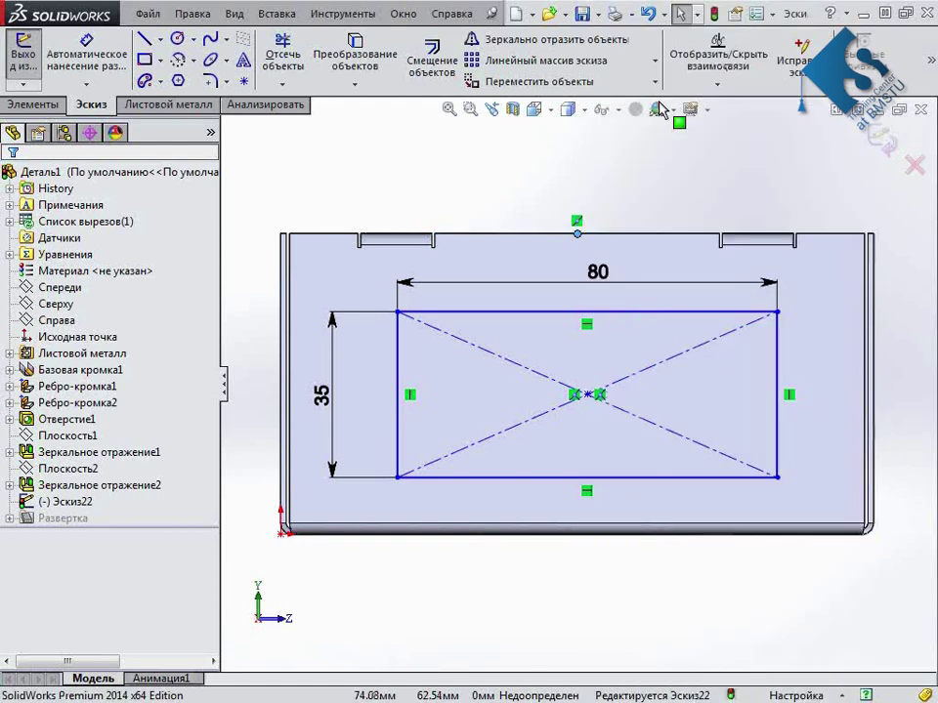
ctrl+click(589, 392)
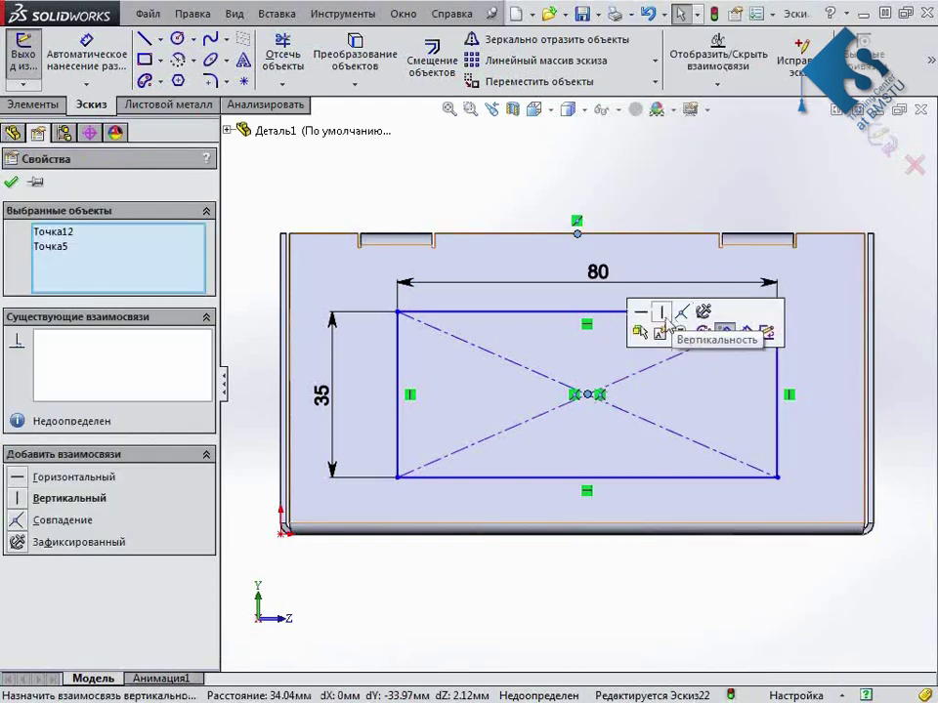
click(660, 315)
click(656, 174)
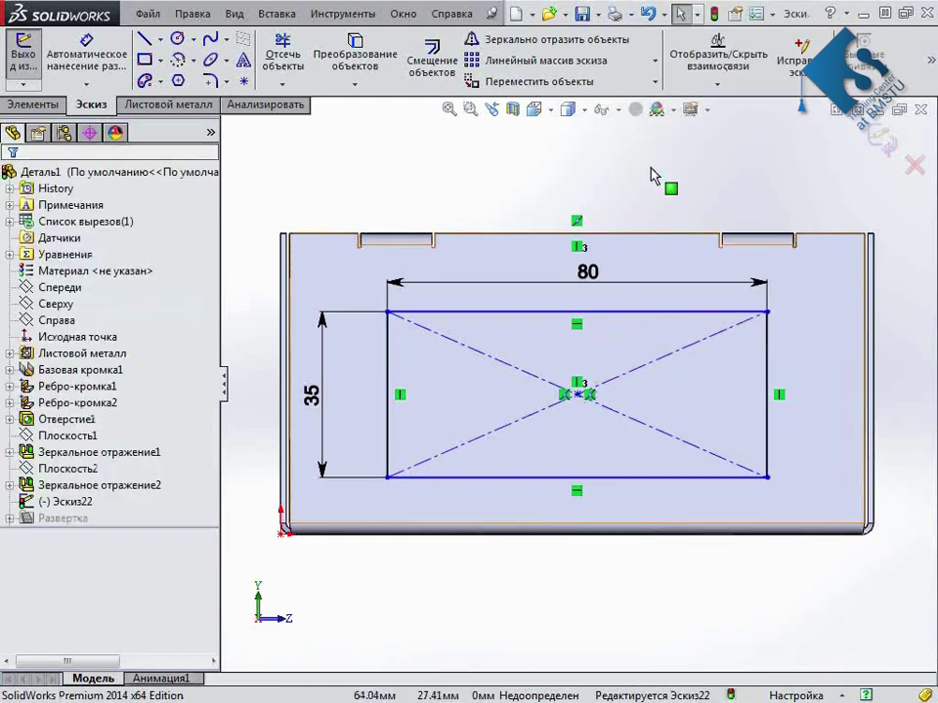
mouse_move(580, 400)
mouse_down()
mouse_move(588, 353)
mouse_move(590, 384)
mouse_up()
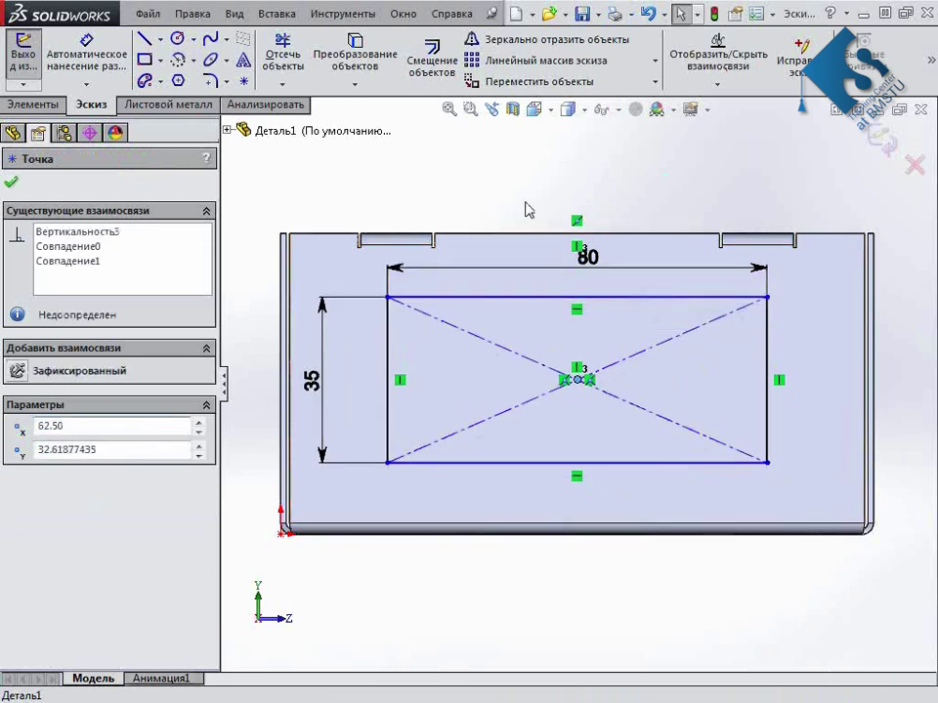
click(525, 185)
right_drag(523, 178, 713, 184)
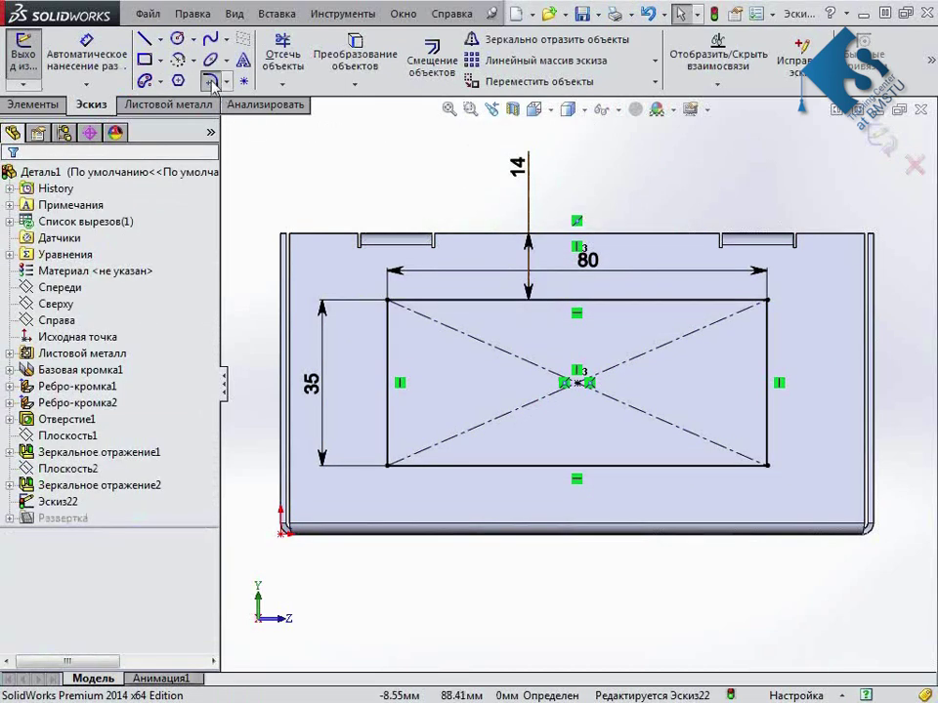
Fillet all four rectangle corners at R6 and close sketch Эскиз22
click(209, 82)
click(389, 302)
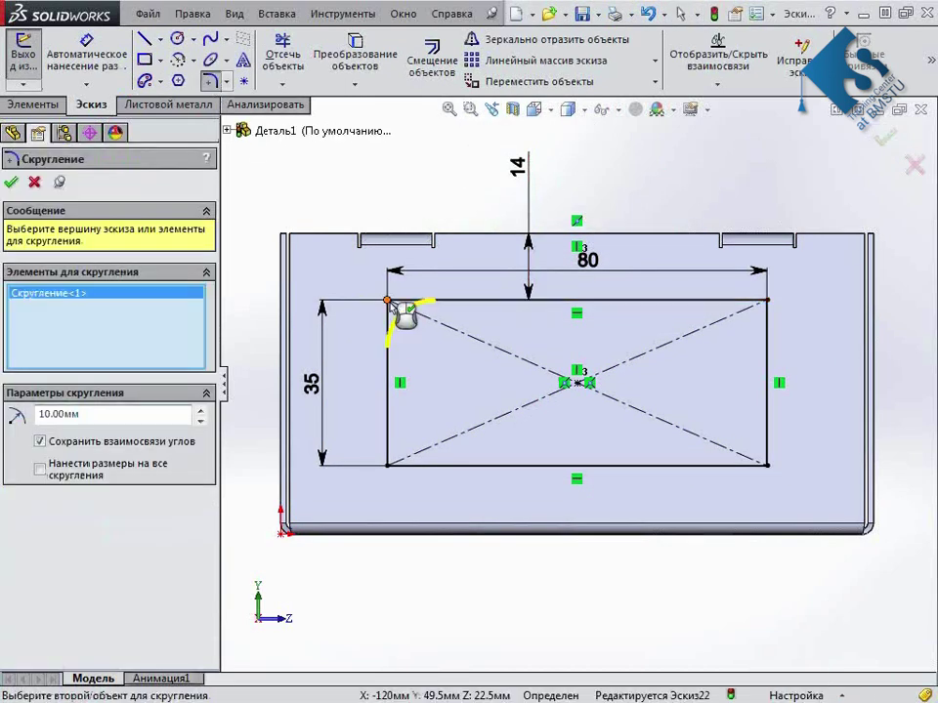
click(767, 301)
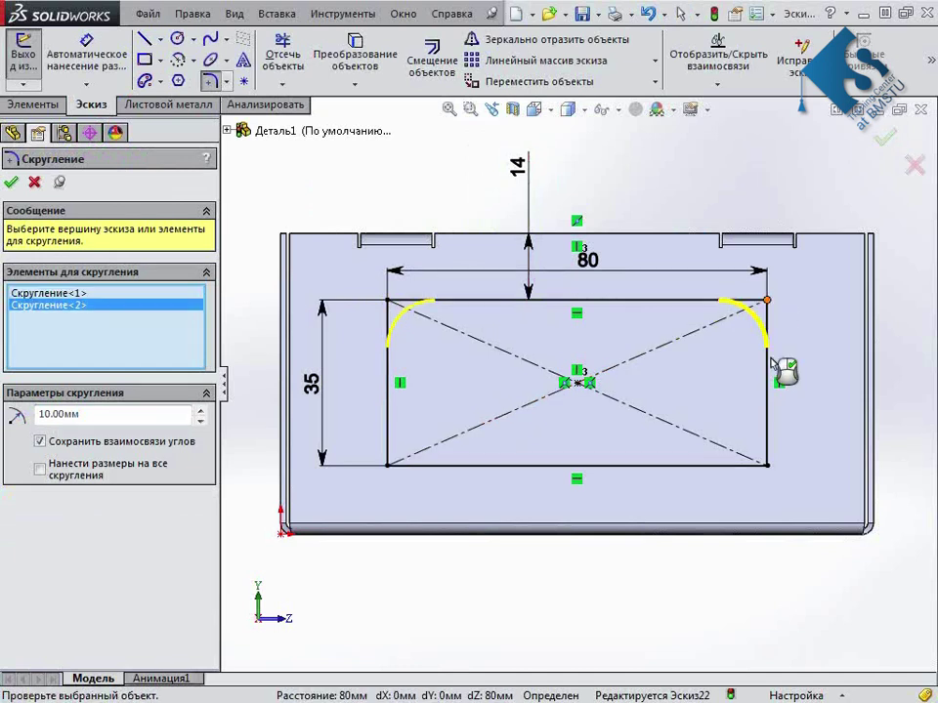
click(767, 466)
click(391, 472)
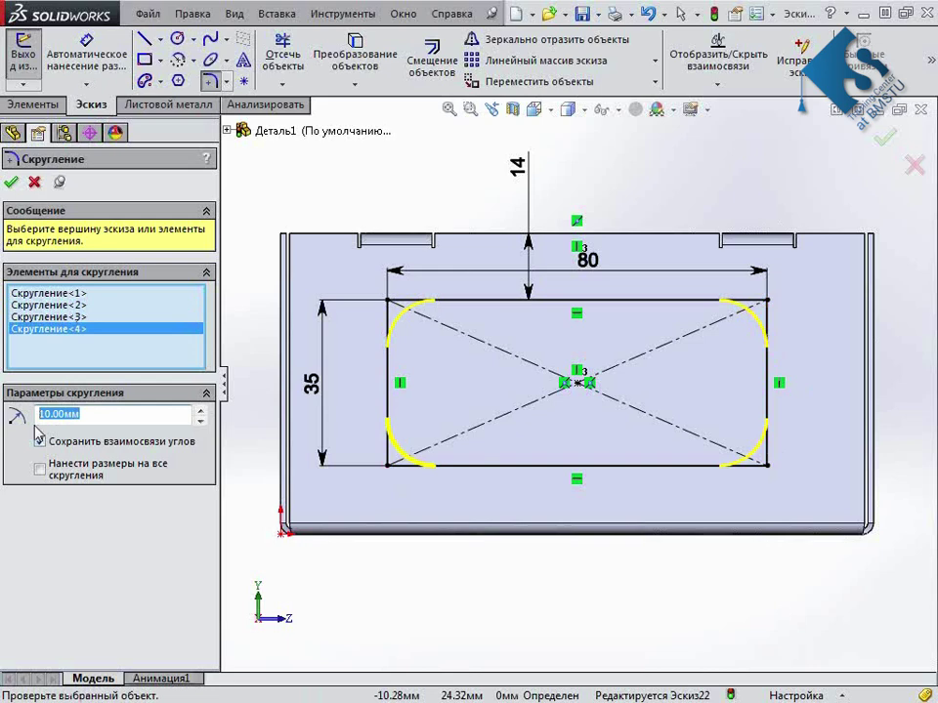
text(6)
key(Return)
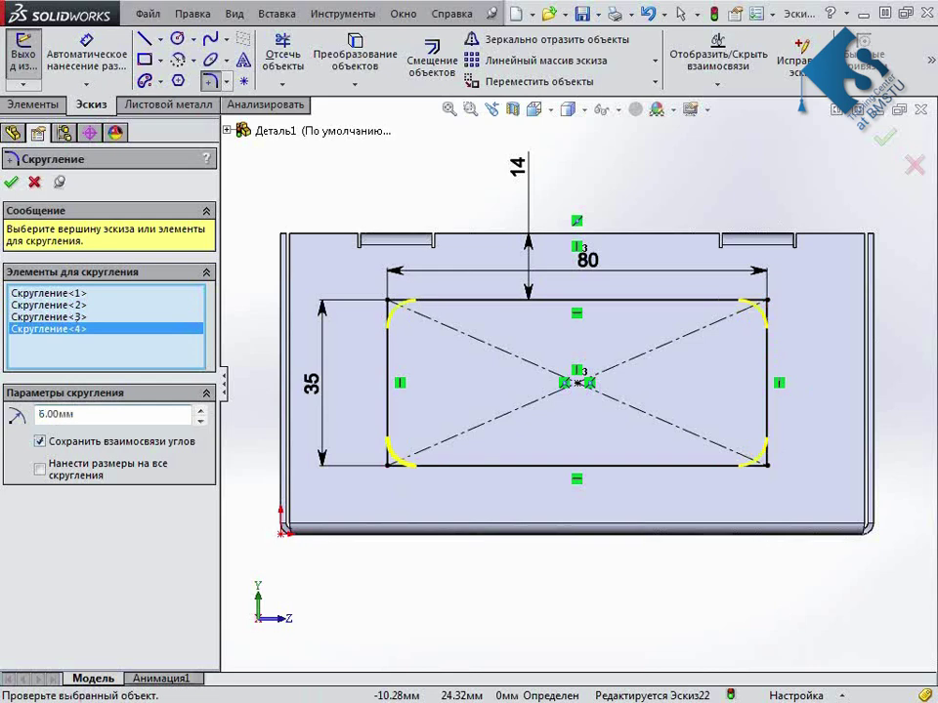
click(11, 184)
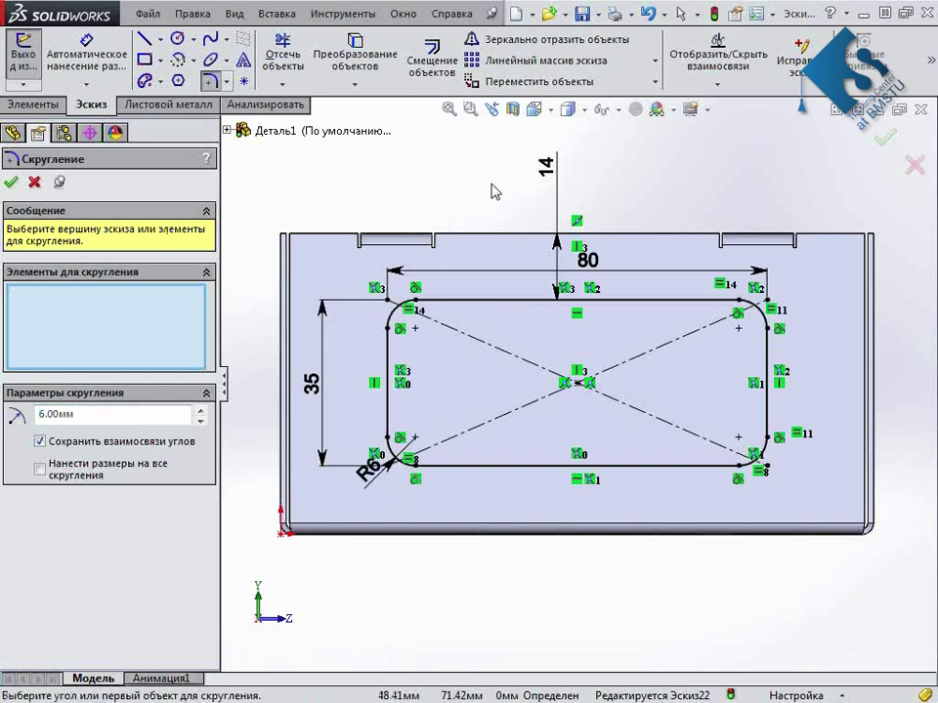
click(11, 181)
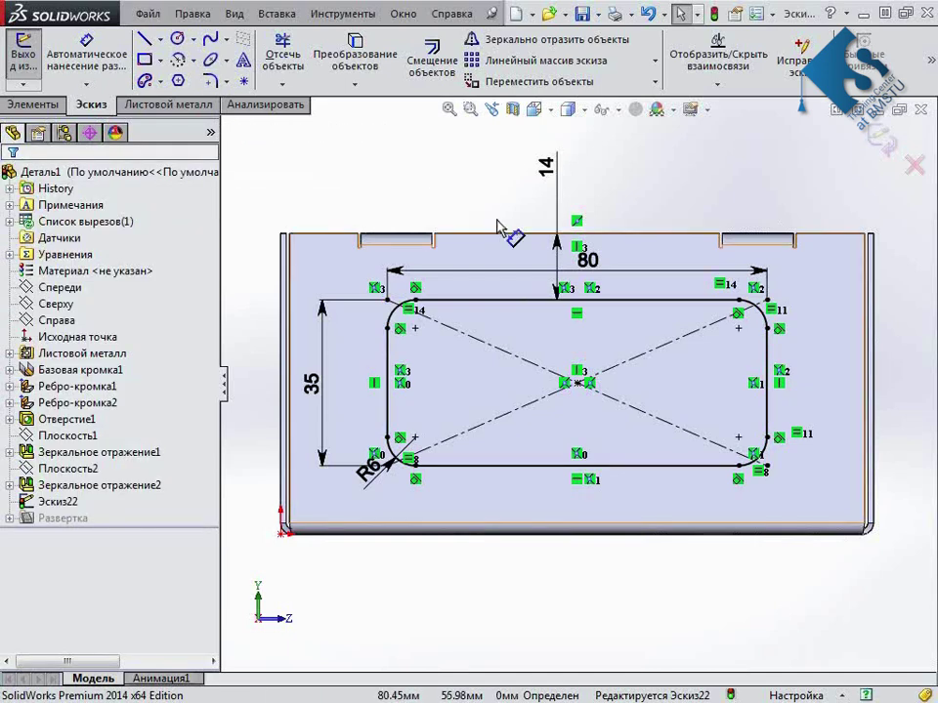
mouse_move(712, 600)
middle_down()
mouse_move(672, 630)
mouse_move(675, 642)
middle_up()
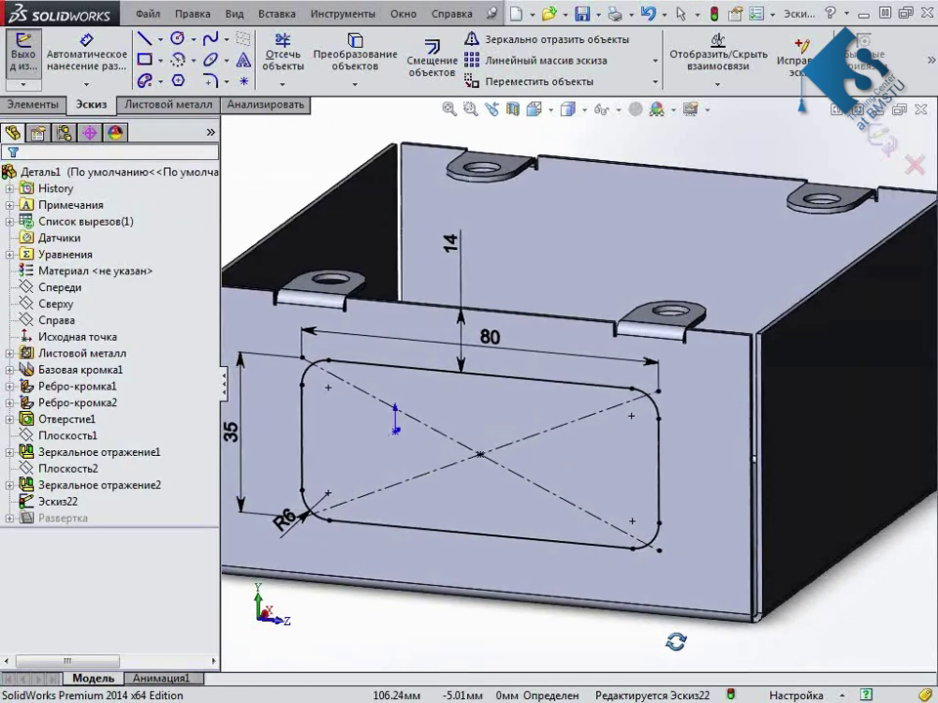
key(f)
click(891, 109)
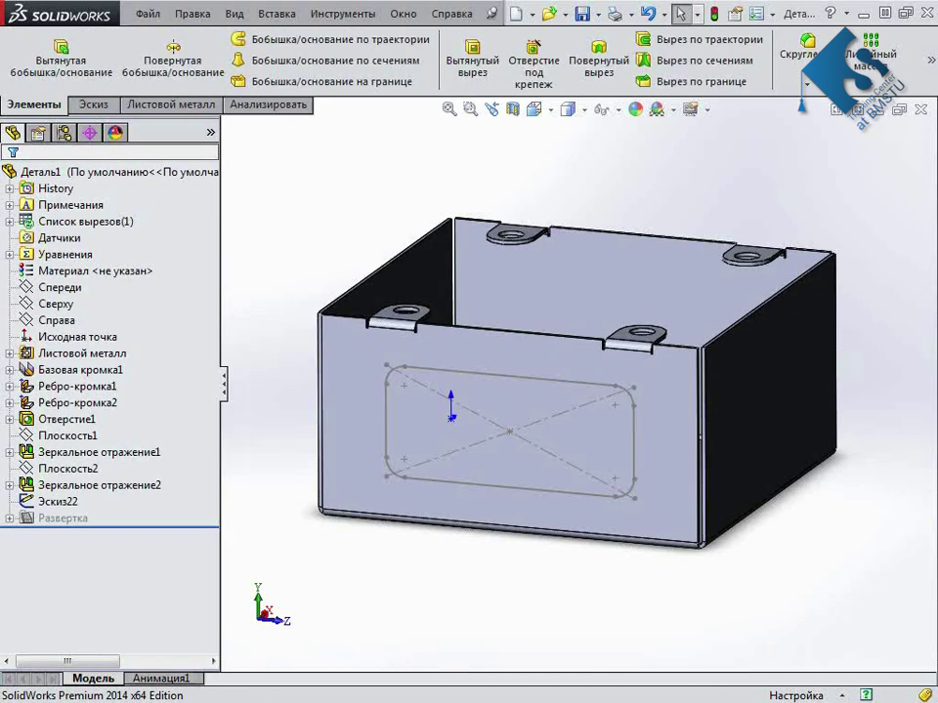
Start a fill pattern bounded by Эскиз22 that cuts 4 mm round seed holes
click(860, 88)
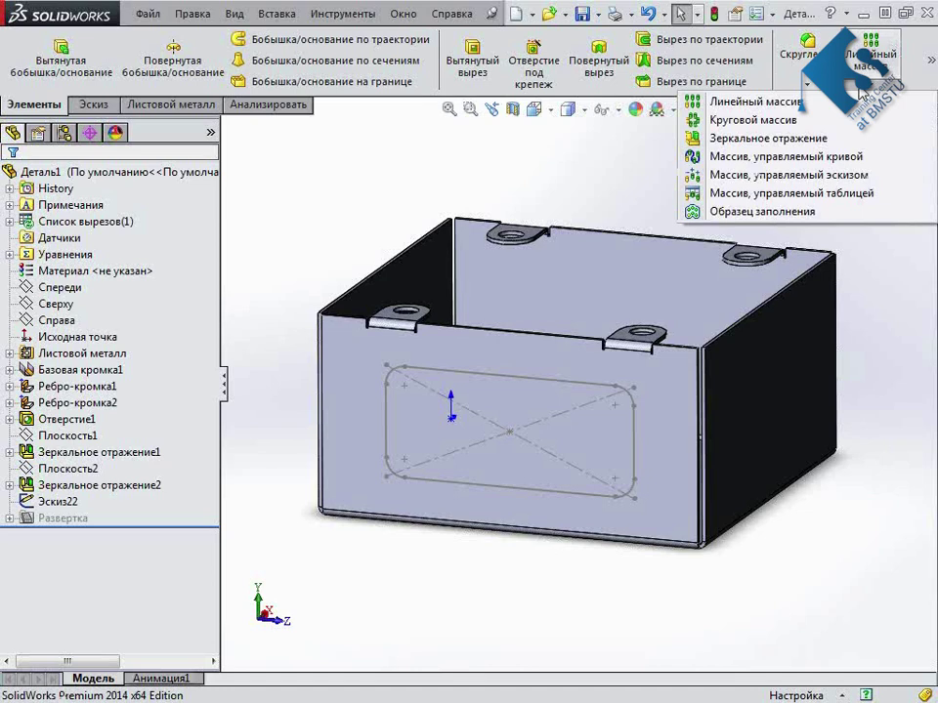
click(762, 211)
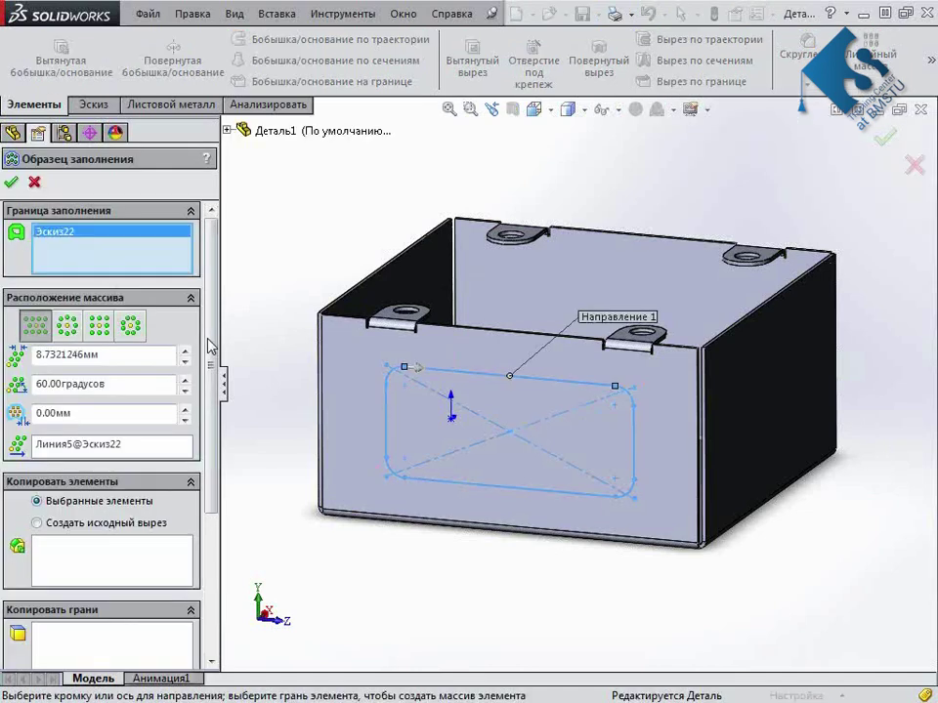
scroll(159, 349, down, 2)
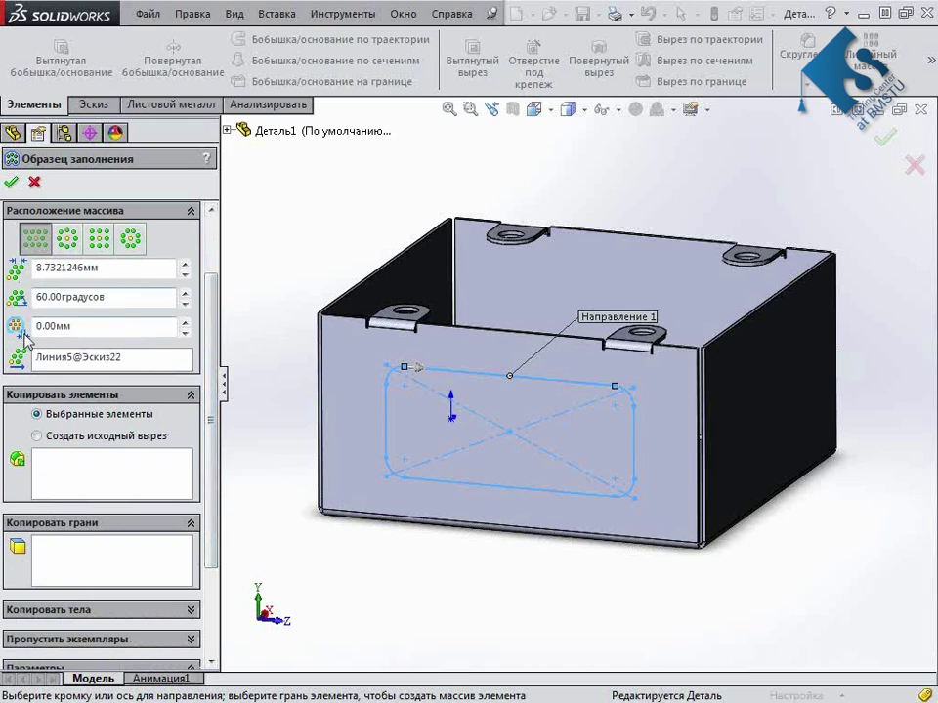
click(38, 437)
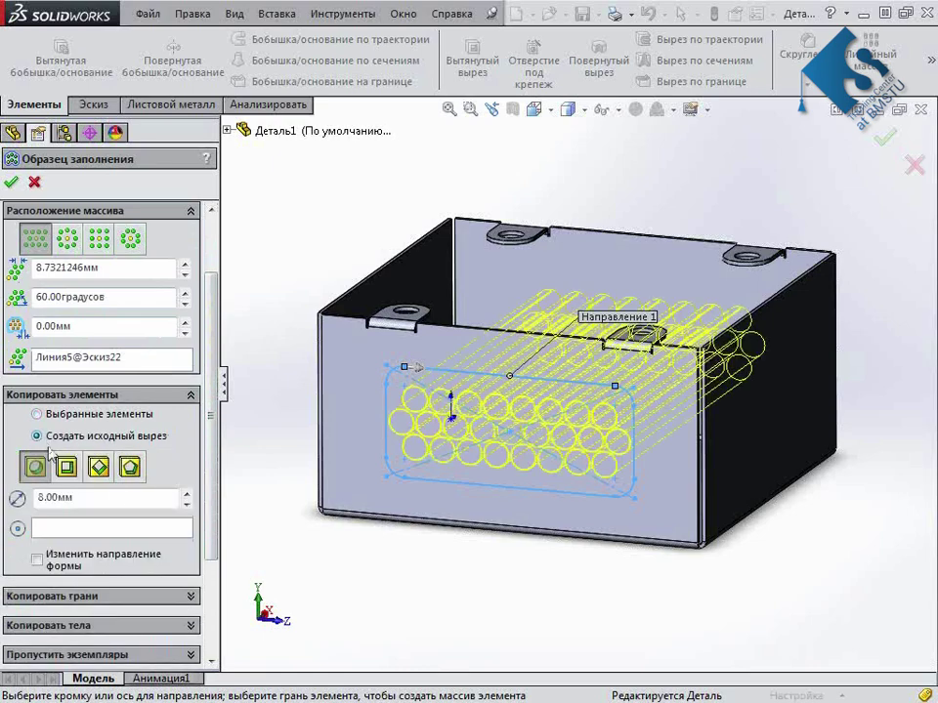
mouse_move(485, 586)
middle_down()
mouse_move(445, 603)
mouse_move(507, 621)
mouse_move(502, 610)
middle_up()
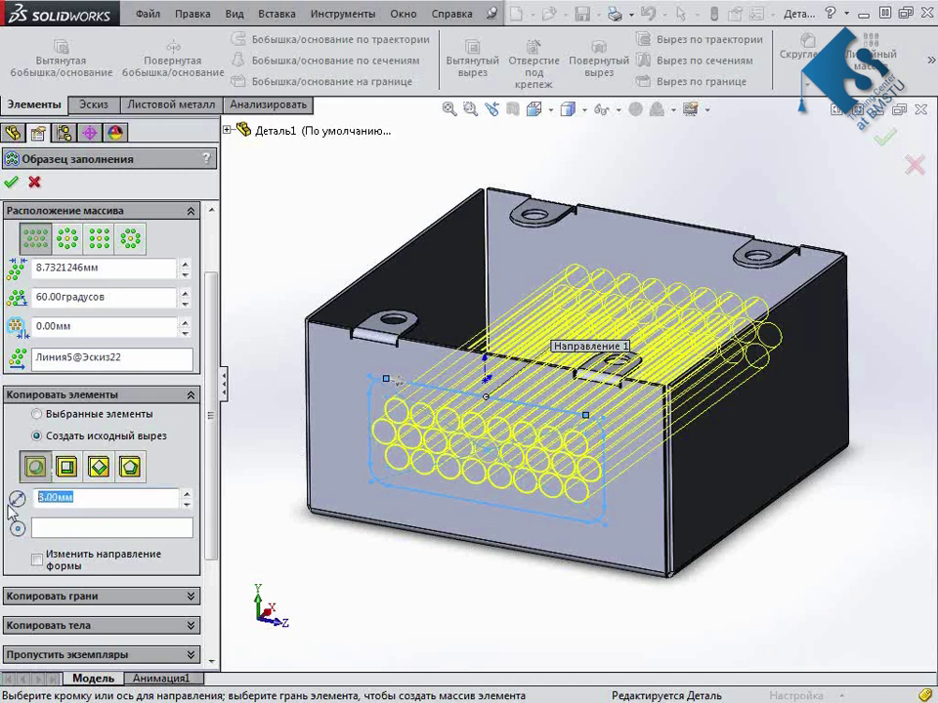
text(4)
key(Return)
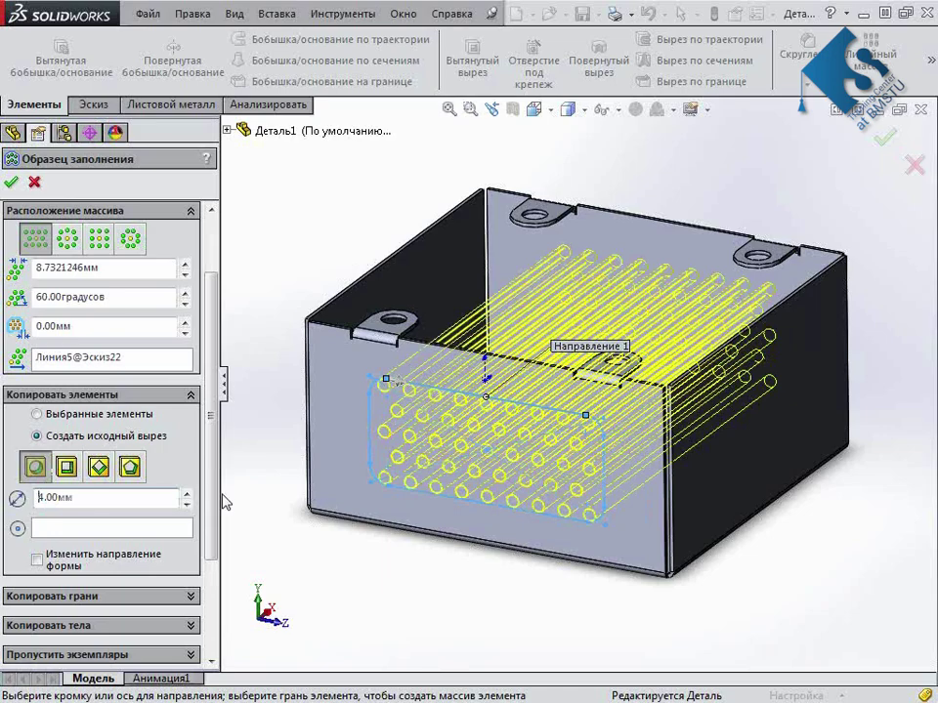
mouse_move(225, 502)
middle_down()
mouse_move(220, 494)
mouse_move(368, 531)
mouse_move(379, 635)
mouse_move(361, 509)
mouse_move(375, 612)
mouse_move(577, 527)
mouse_move(528, 459)
mouse_move(564, 509)
mouse_move(508, 488)
middle_up()
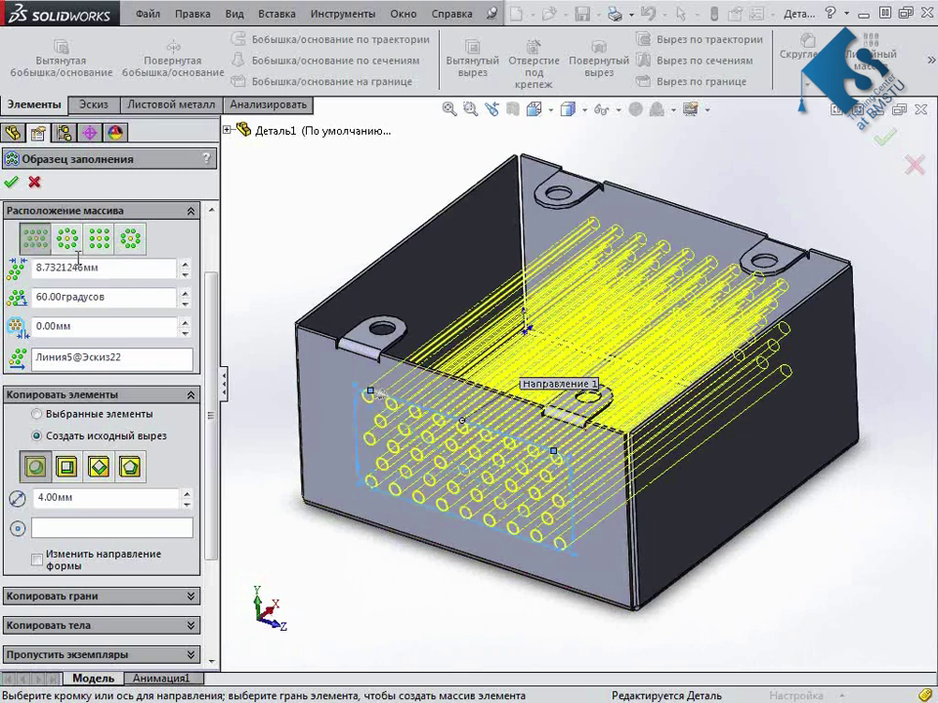
Set the hole spacing to 5 mm and inspect the perforated front wall
drag(149, 268, 25, 275)
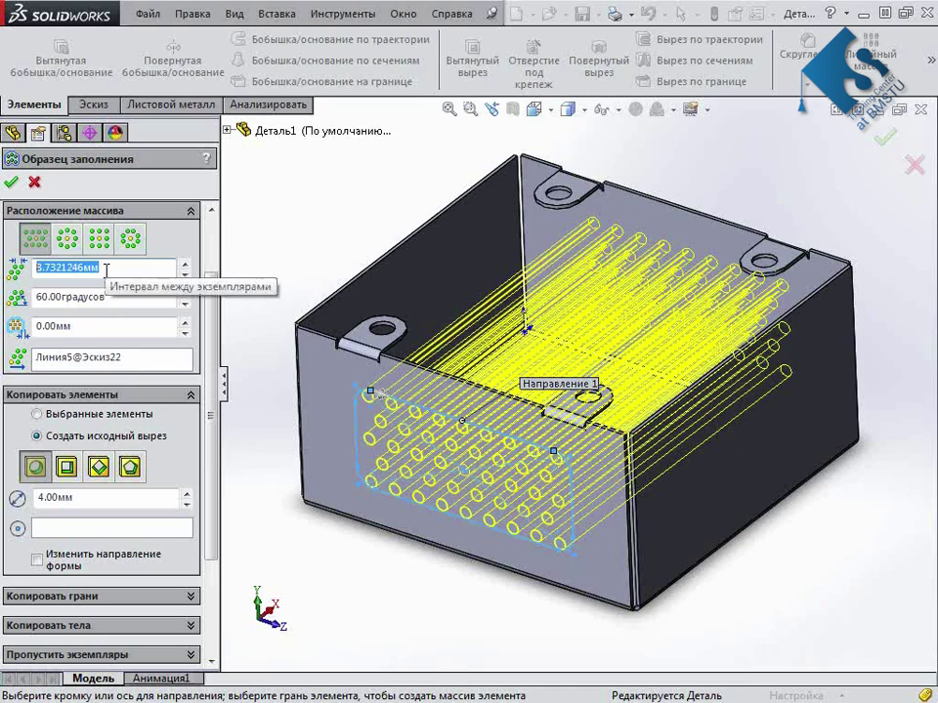
text(5)
key(Return)
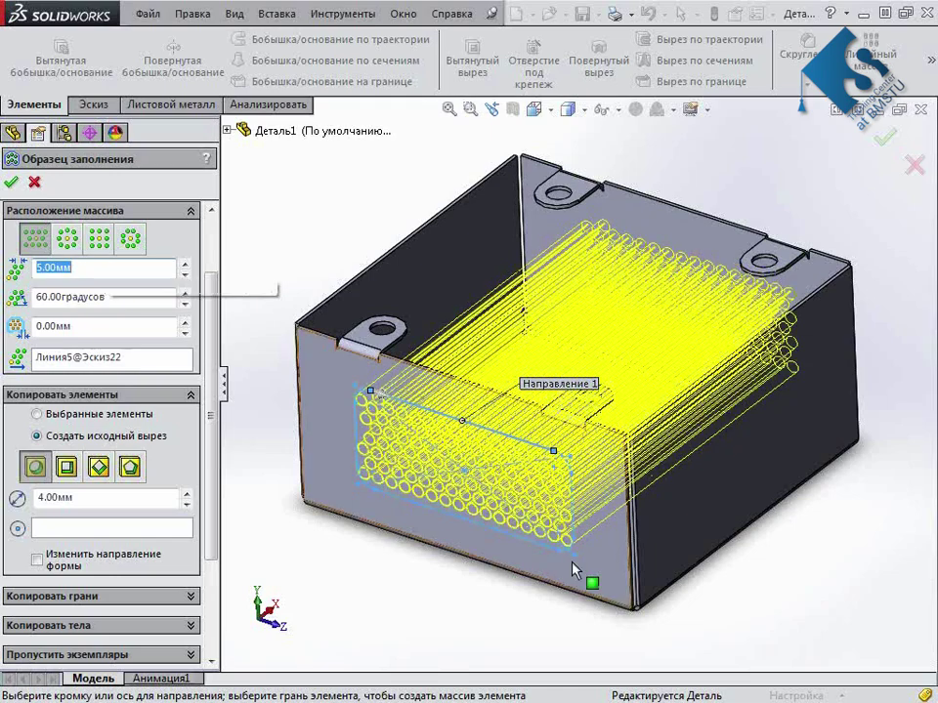
middle_drag(577, 548, 691, 408)
scroll(691, 408, down, 3)
scroll(692, 430, down, 3)
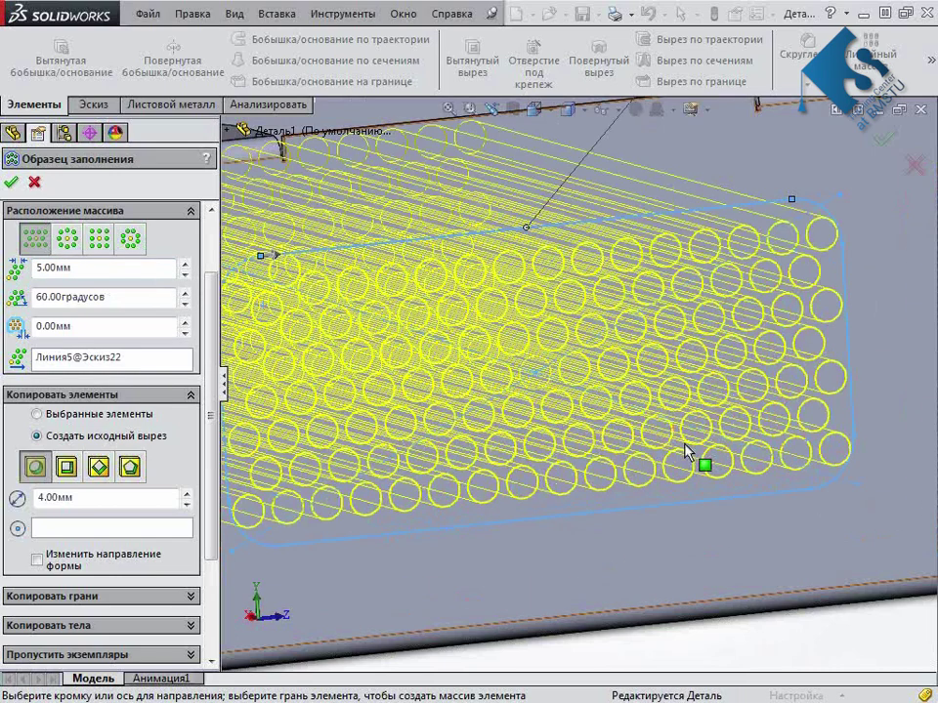
scroll(674, 459, up, 3)
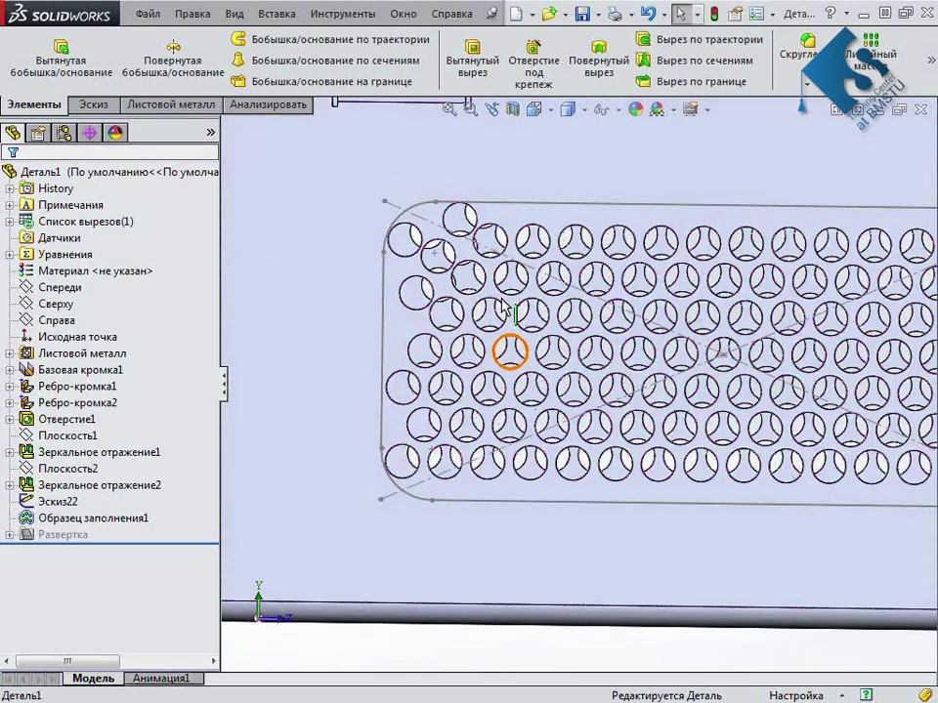
middle_drag(506, 313, 474, 242)
scroll(533, 374, up, 3)
mouse_move(548, 632)
middle_down()
mouse_move(607, 524)
mouse_move(421, 593)
middle_up()
Edit Образец заполнения1, keeping the Perforation layout and changing the pattern angle from 60° to 0°
click(117, 519)
click(138, 470)
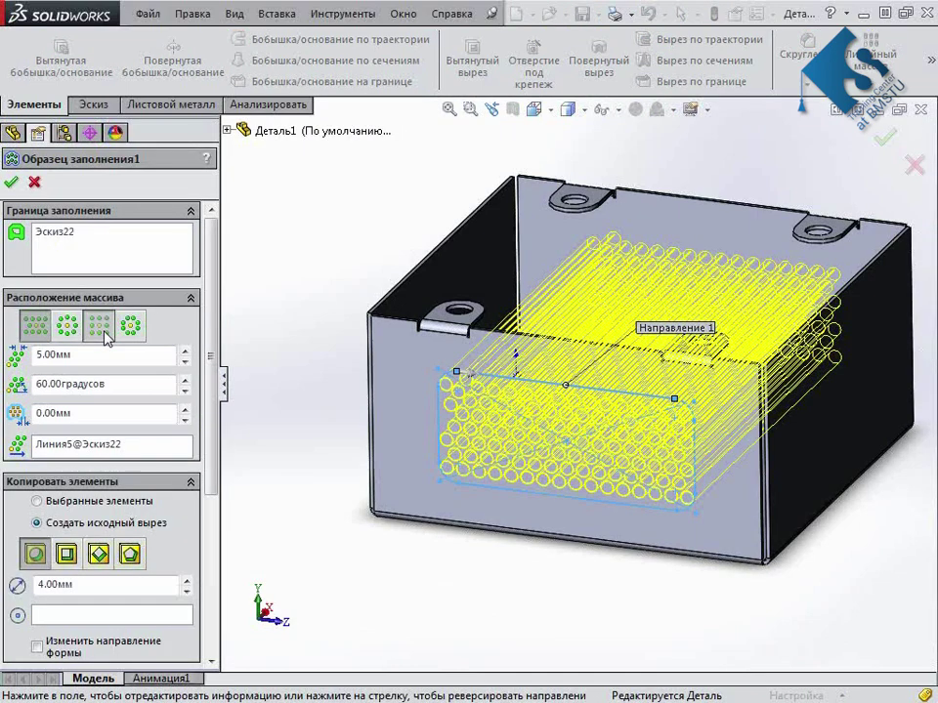
click(102, 328)
click(35, 325)
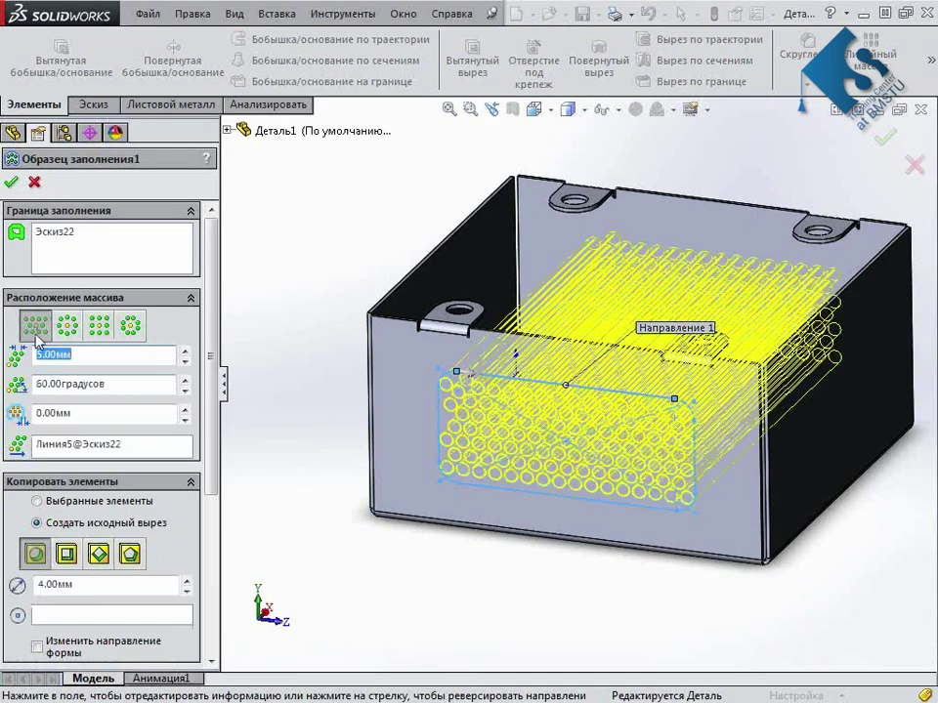
key(Tab)
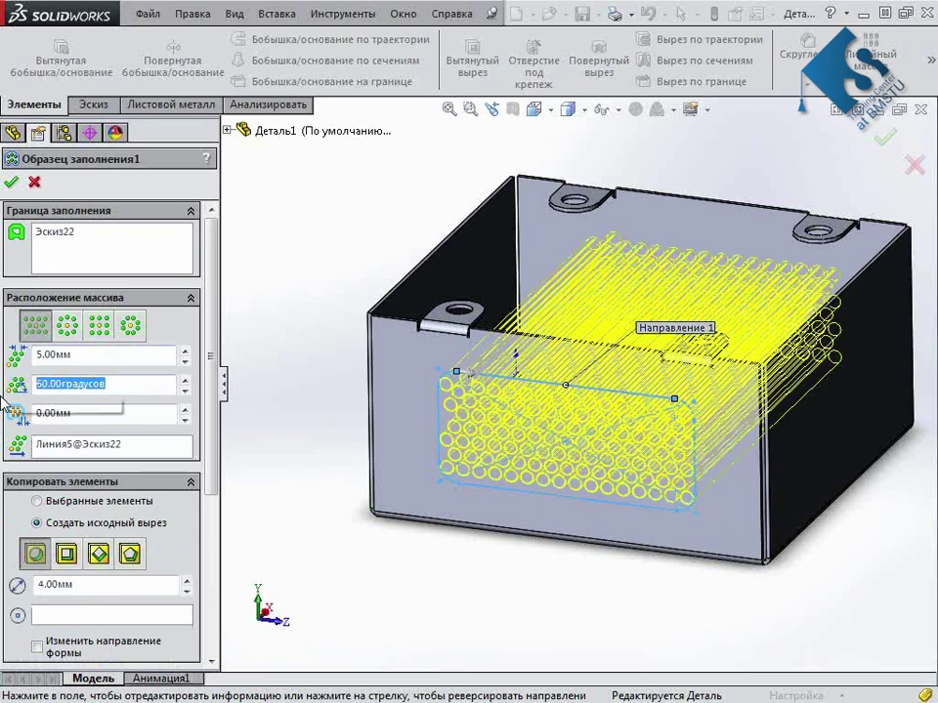
text(10)
key(Return)
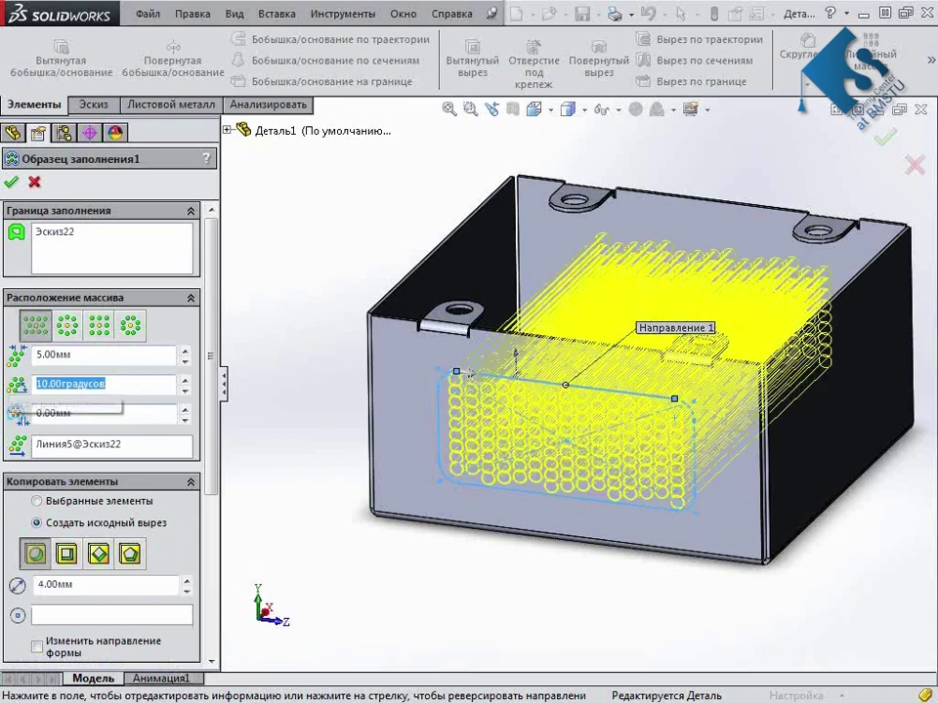
text(0)
key(Return)
mouse_move(576, 557)
middle_down()
mouse_move(625, 473)
mouse_move(592, 543)
middle_up()
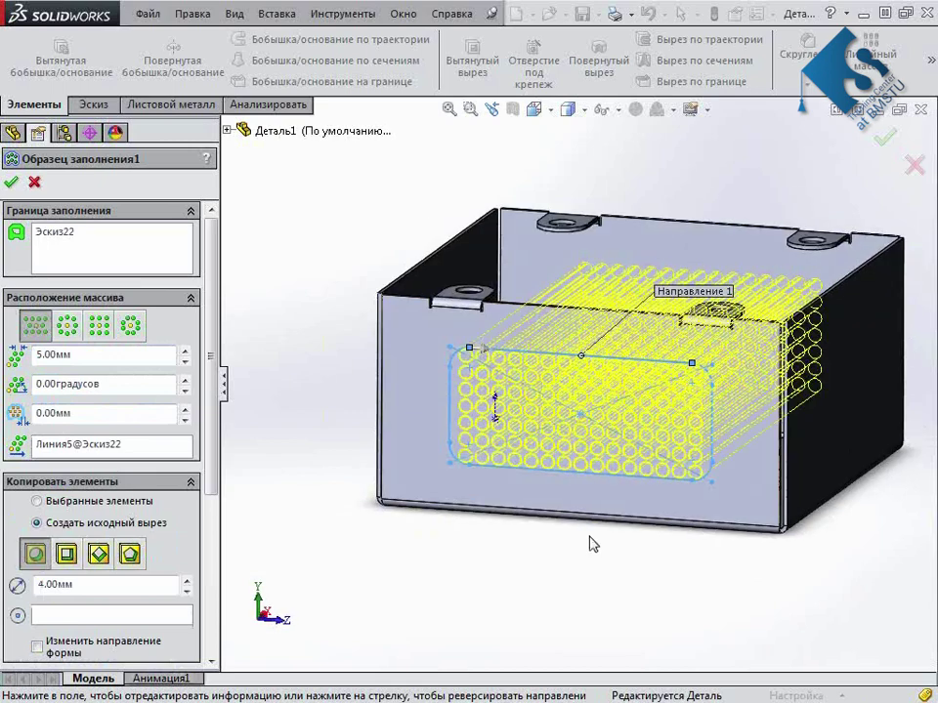
click(10, 181)
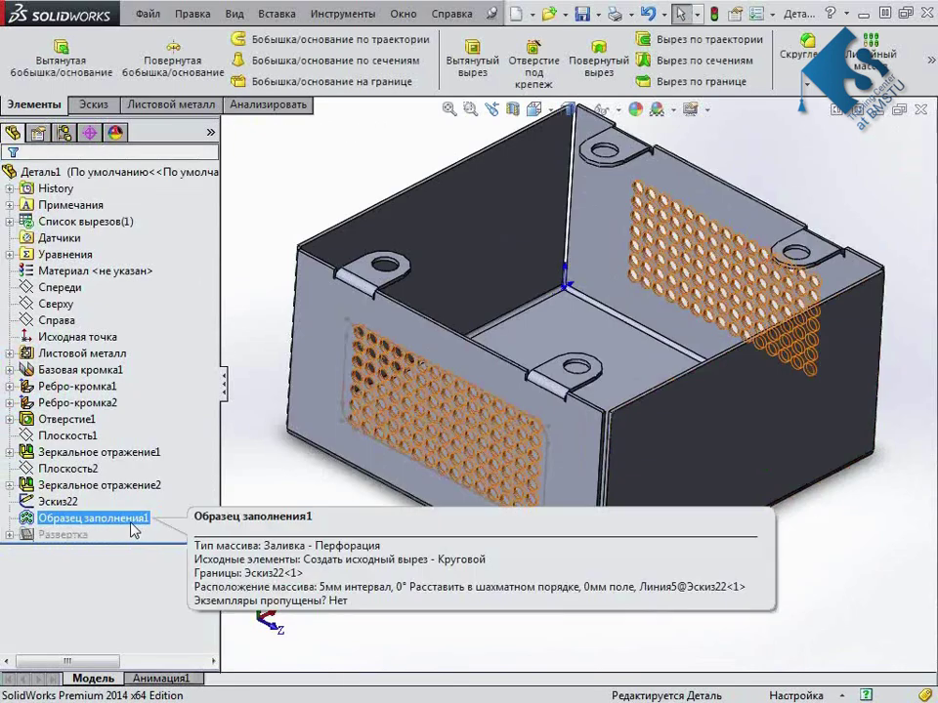
Hide sketch Эскиз22, orbit the box, and glance at the Корпус.jpg reference image
click(56, 500)
click(84, 484)
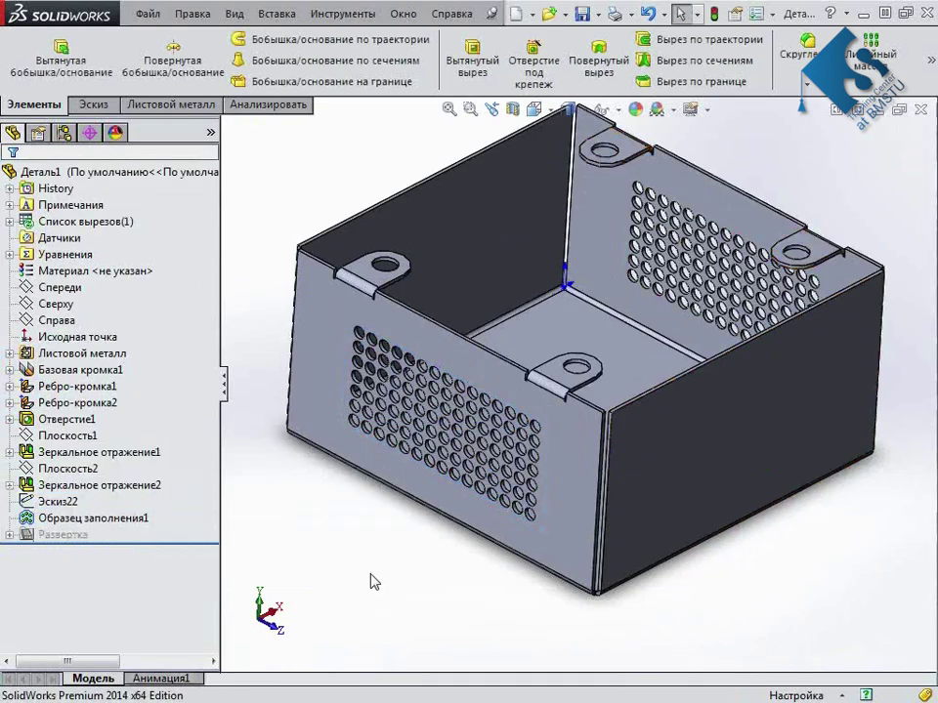
mouse_move(404, 571)
middle_down()
mouse_move(521, 524)
mouse_move(488, 516)
mouse_move(520, 528)
middle_up()
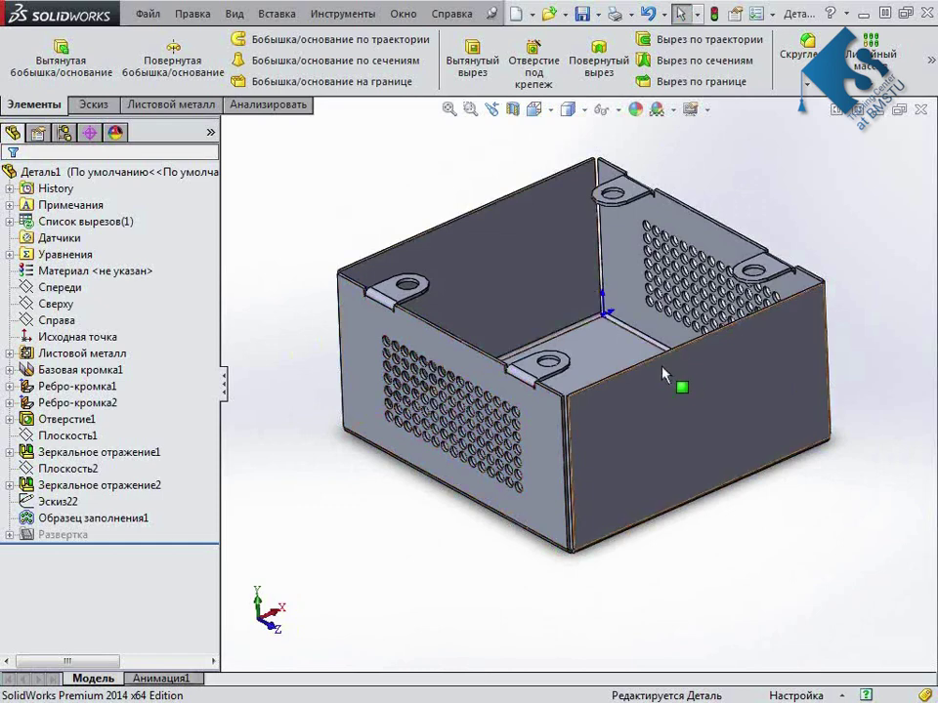
key(alt+Tab)
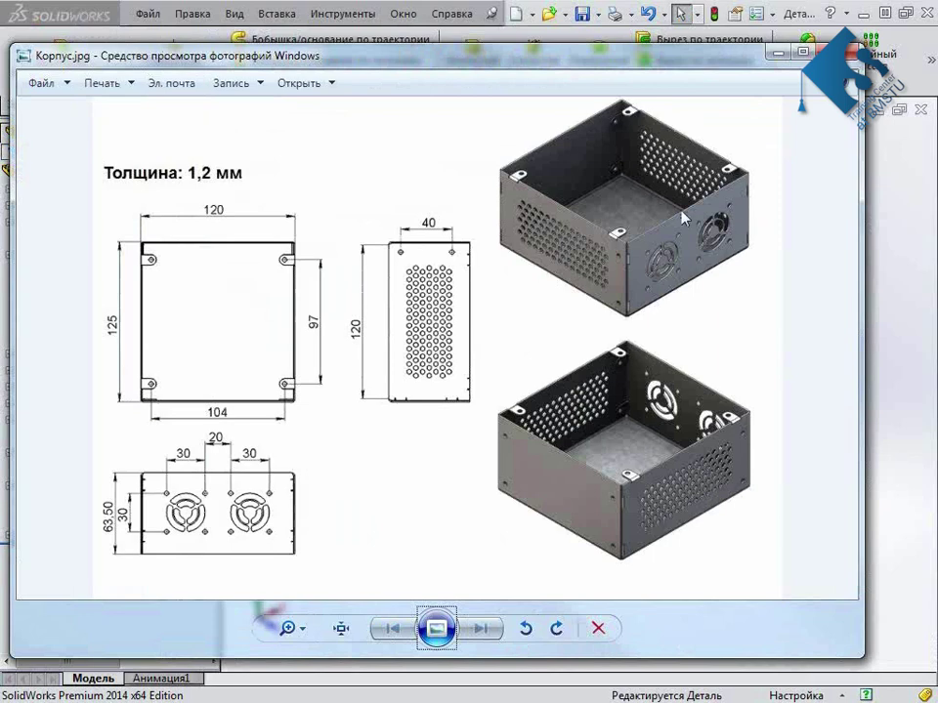
key(alt+Tab)
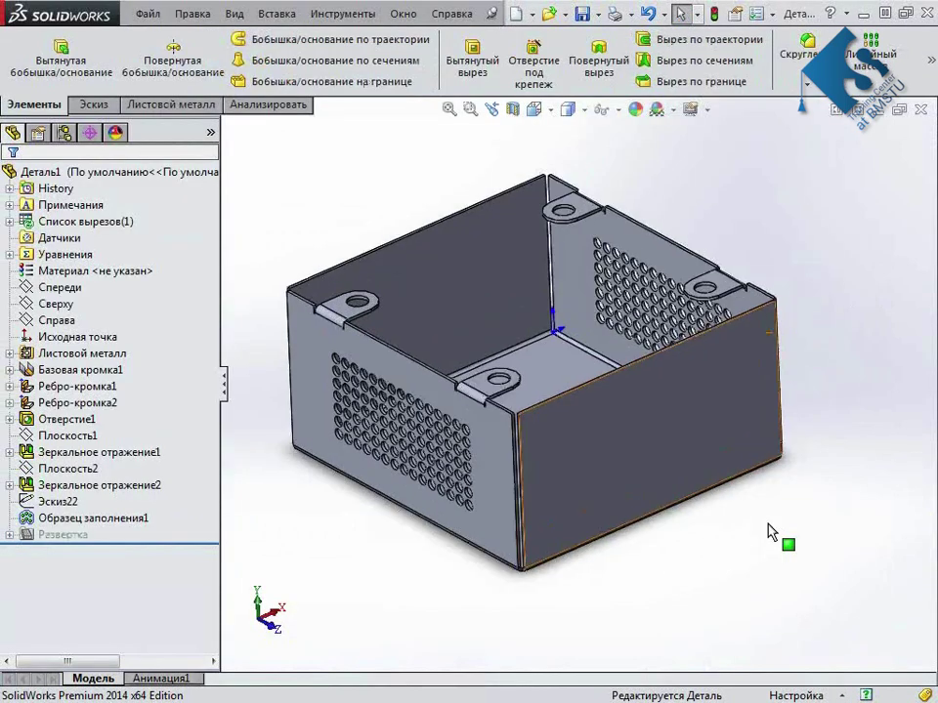
Start a new sketch on the front wall and draw a Ø45 circle
click(171, 105)
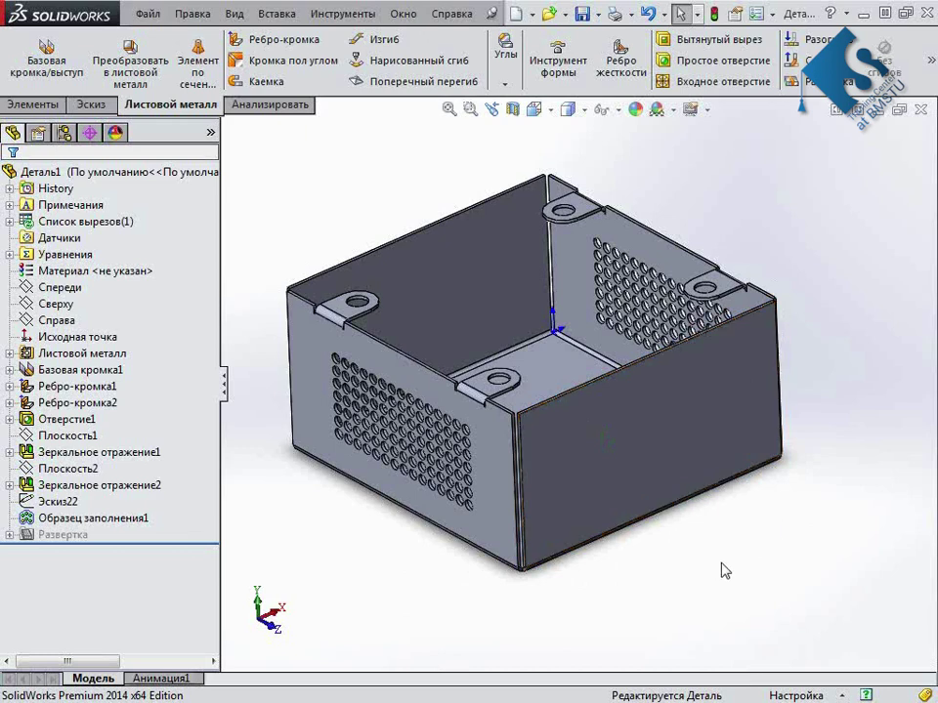
click(640, 464)
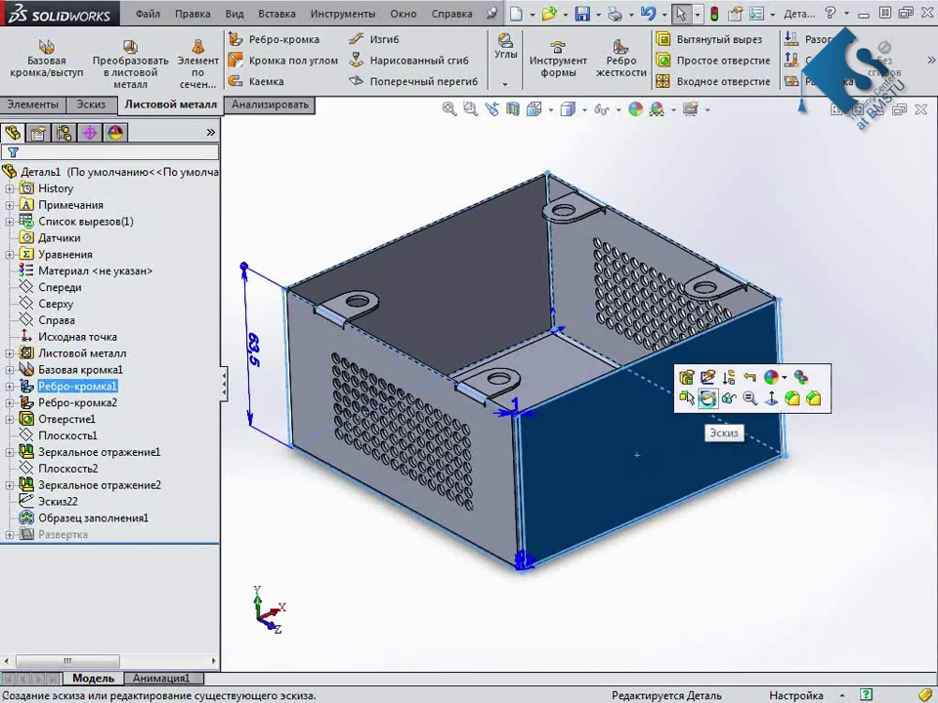
click(707, 399)
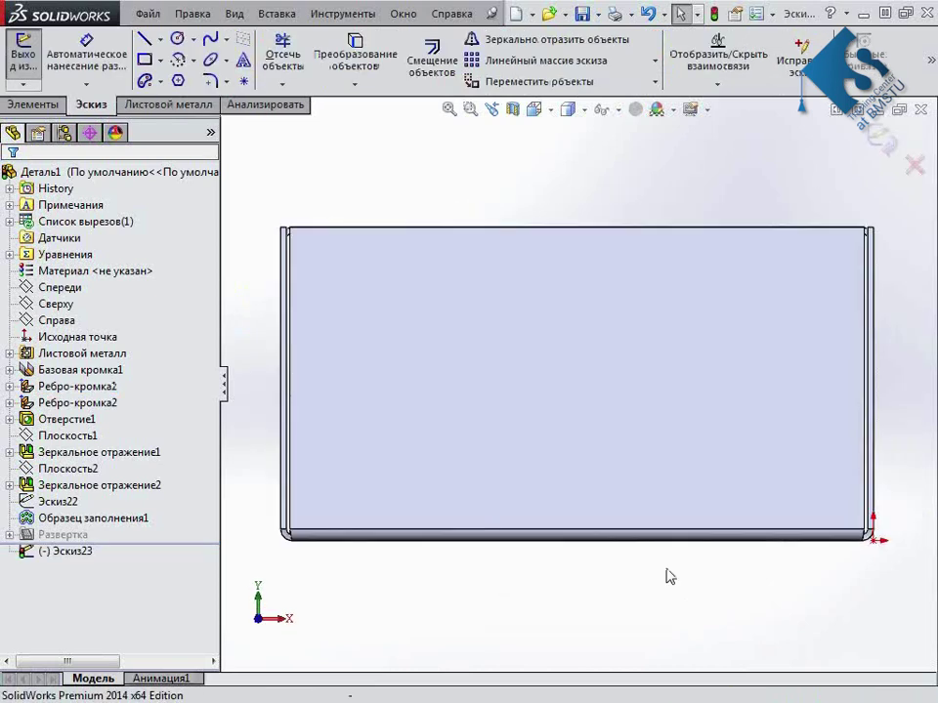
right_drag(493, 608, 555, 607)
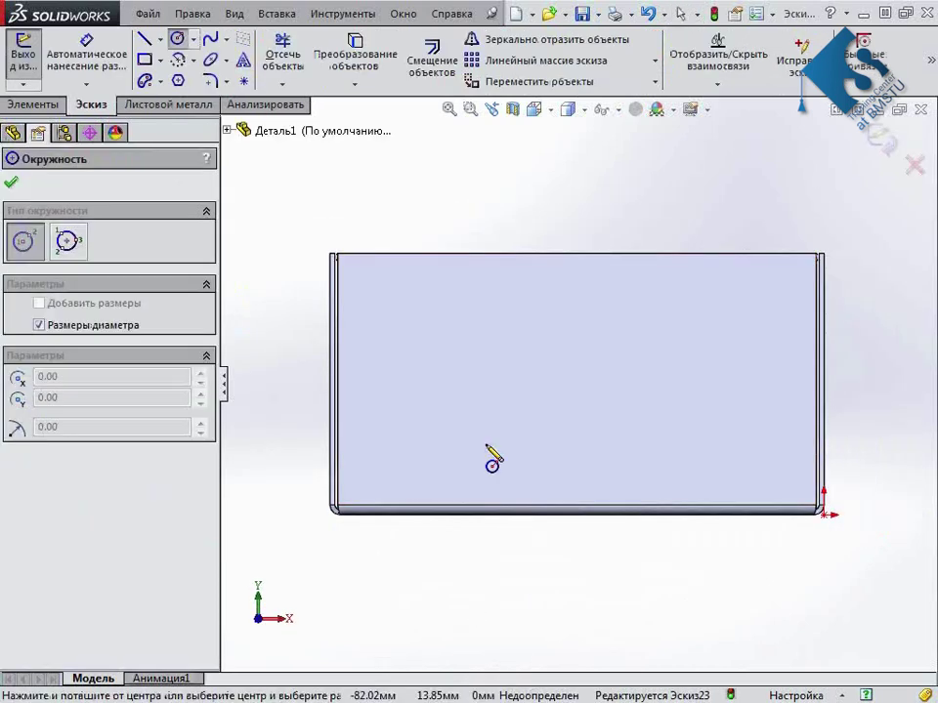
drag(449, 379, 519, 446)
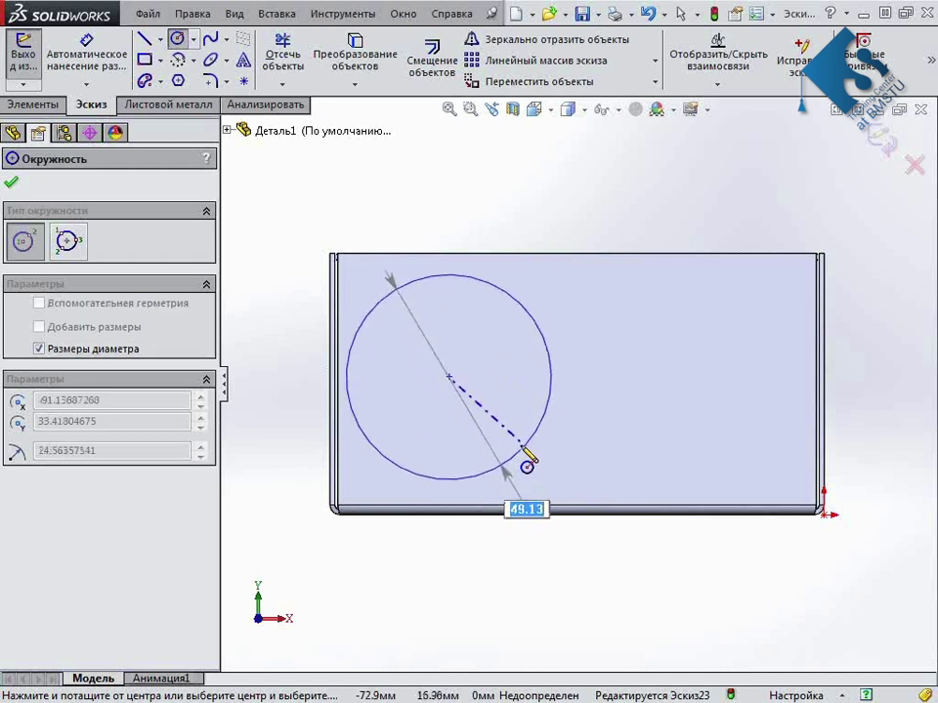
drag(518, 447, 515, 444)
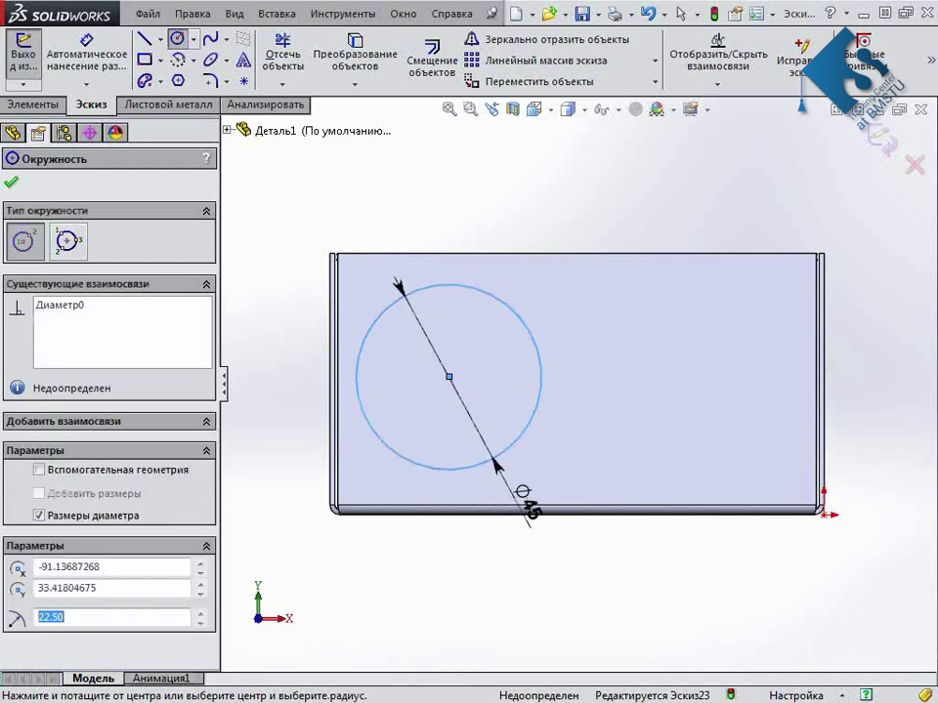
Add more concentric circles from the same centre, four circles in total
mouse_move(449, 377)
mouse_down()
mouse_move(502, 428)
mouse_move(516, 427)
mouse_move(501, 415)
mouse_up()
mouse_move(450, 377)
mouse_down()
mouse_move(481, 408)
mouse_move(472, 398)
mouse_up()
click(477, 398)
scroll(479, 460, down, 2)
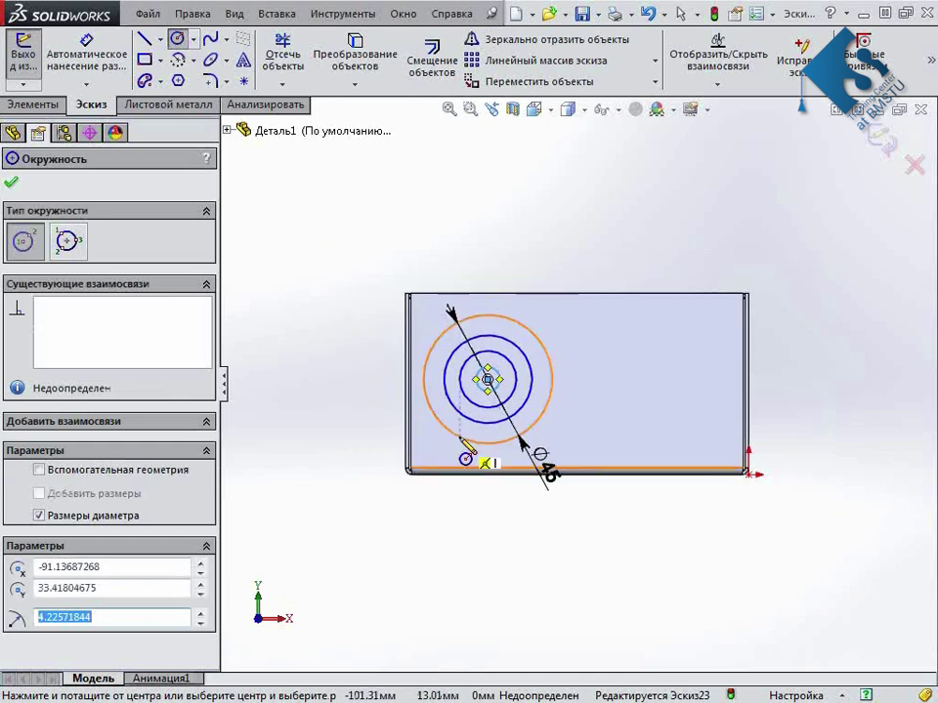
scroll(509, 240, up, 3)
key(Escape)
Draw vertical and horizontal 45 mm lines across the outer circle, then fit the sketch in view
right_drag(352, 368, 274, 366)
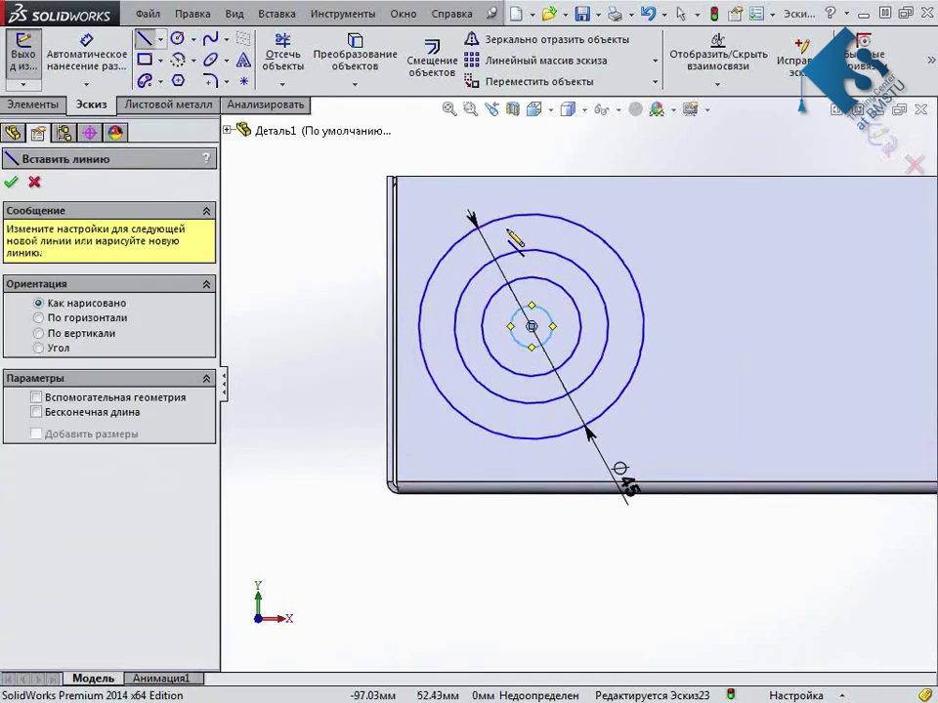
click(531, 213)
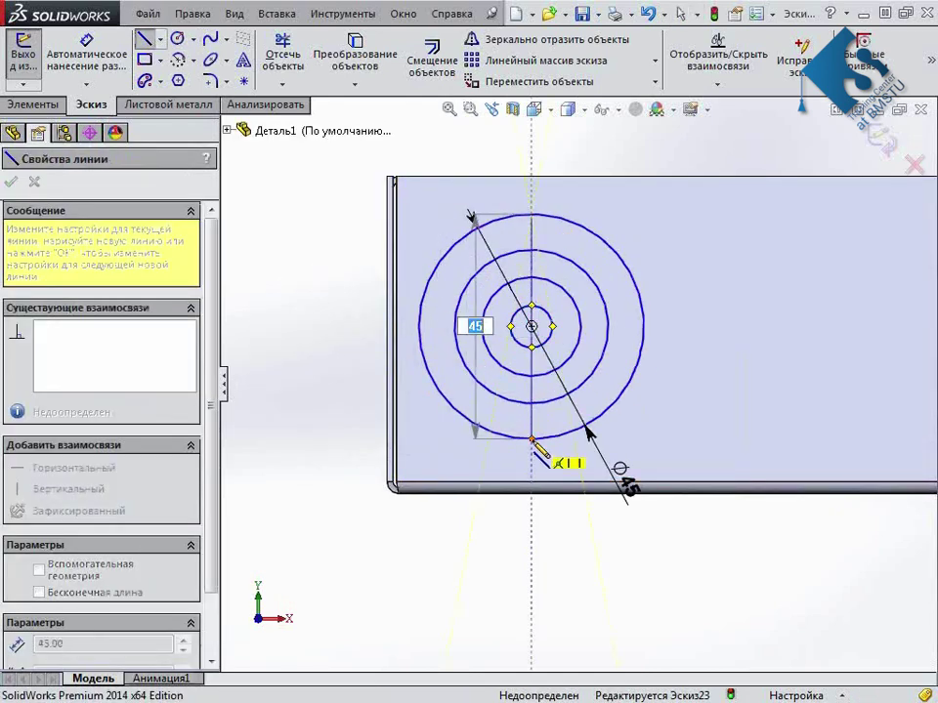
click(532, 439)
key(Escape)
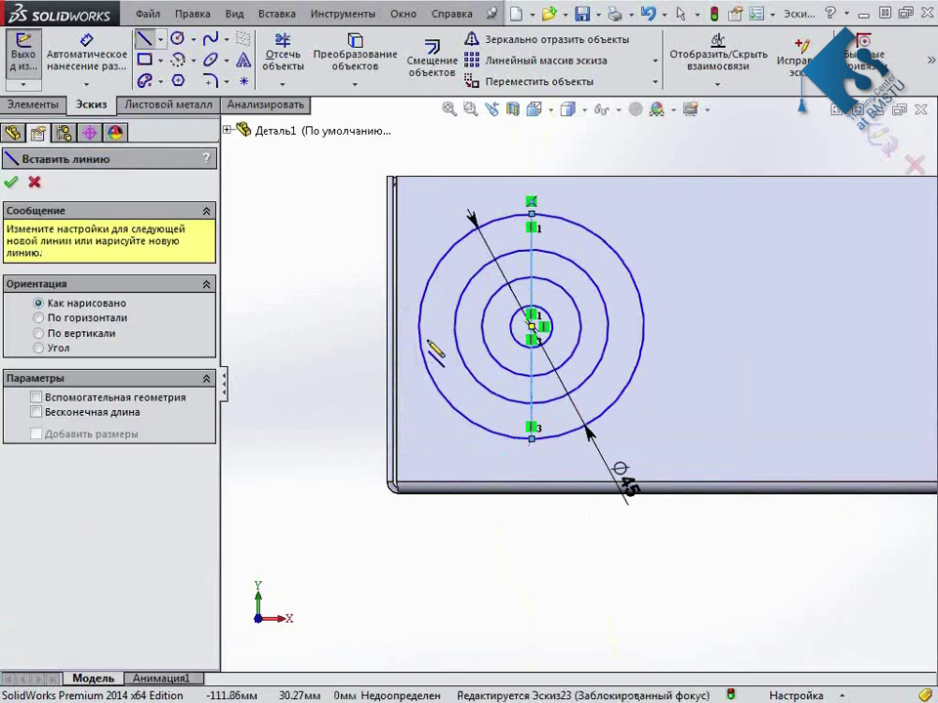
click(420, 327)
click(643, 329)
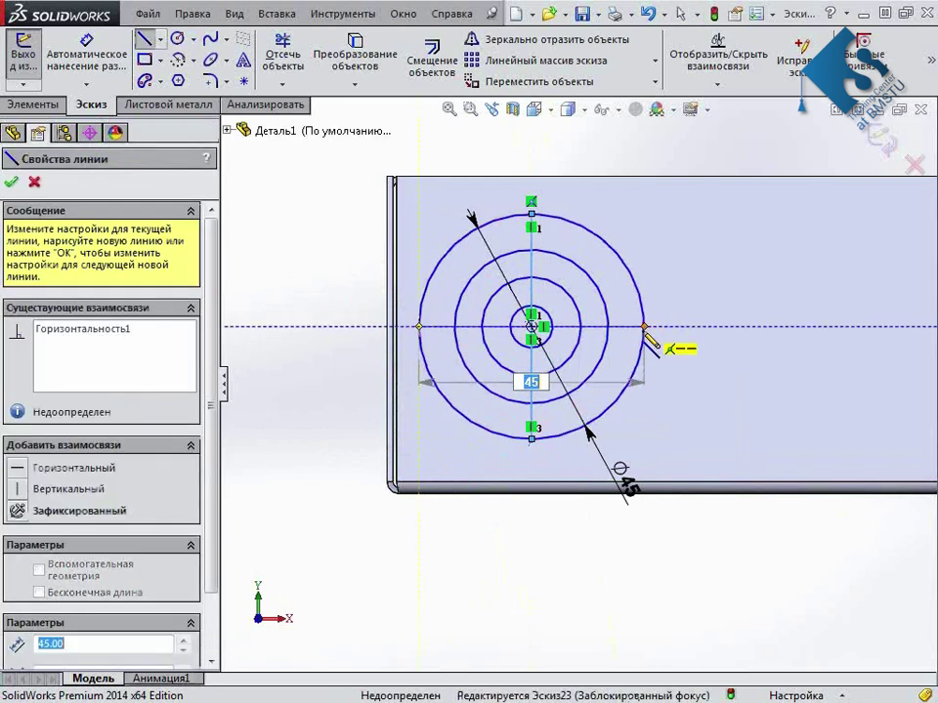
key(Escape)
scroll(610, 401, up, 2)
scroll(586, 264, down, 3)
right_drag(538, 222, 540, 143)
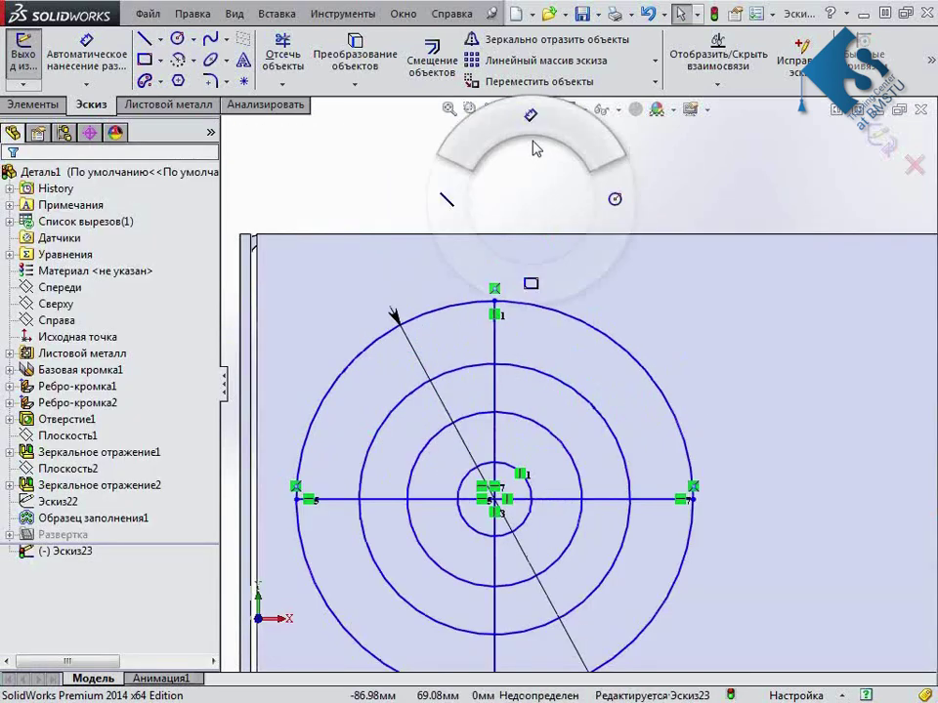
Dimension the outer and inner ring spacings at 6 mm each
click(601, 420)
click(634, 391)
click(681, 364)
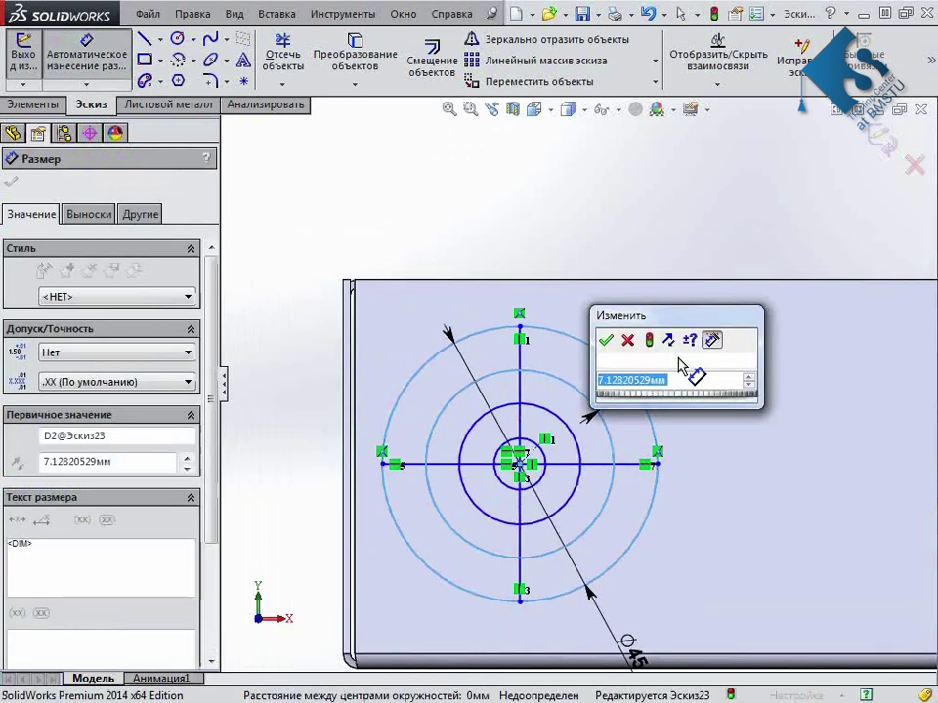
text(6)
key(Return)
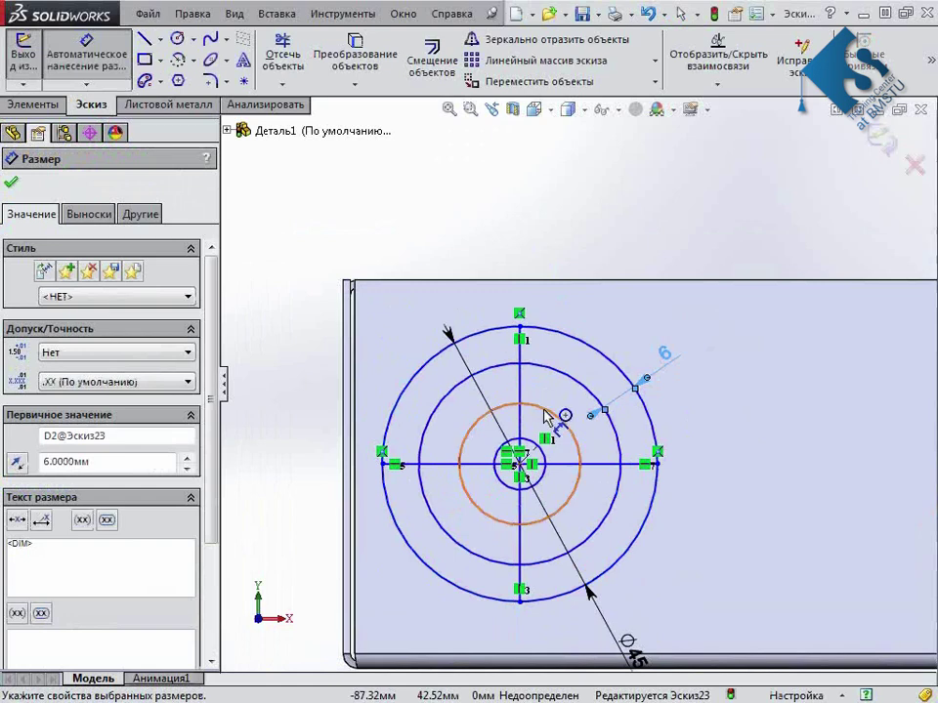
click(561, 418)
click(596, 393)
click(595, 394)
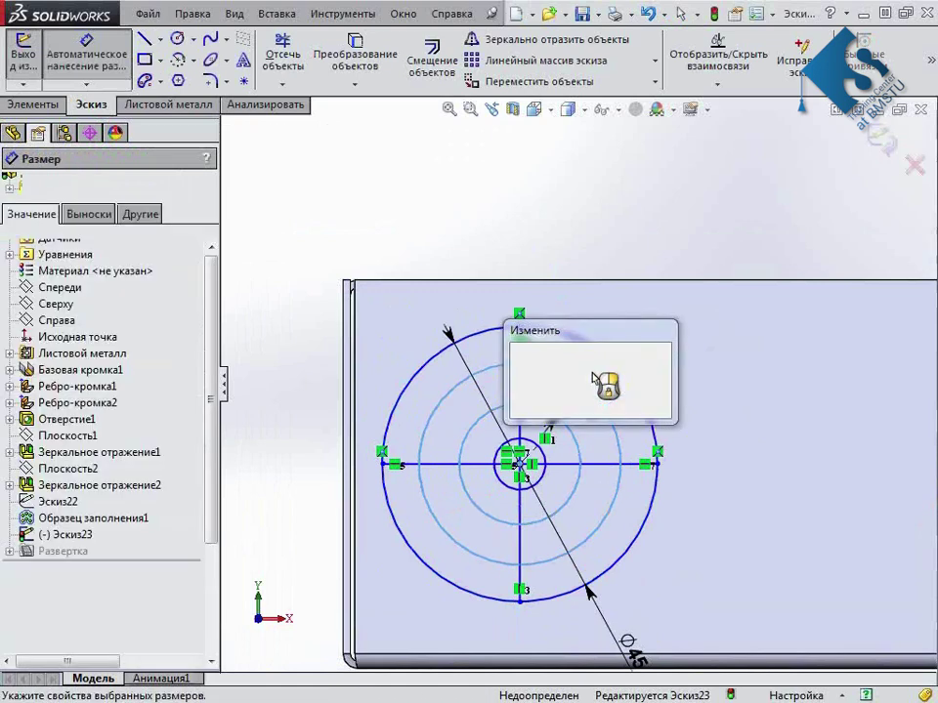
text(6.0000мм)
key(Return)
Dimension the small centre circle at ⌀10 and move its dimension above the sketch
scroll(531, 532, down, 2)
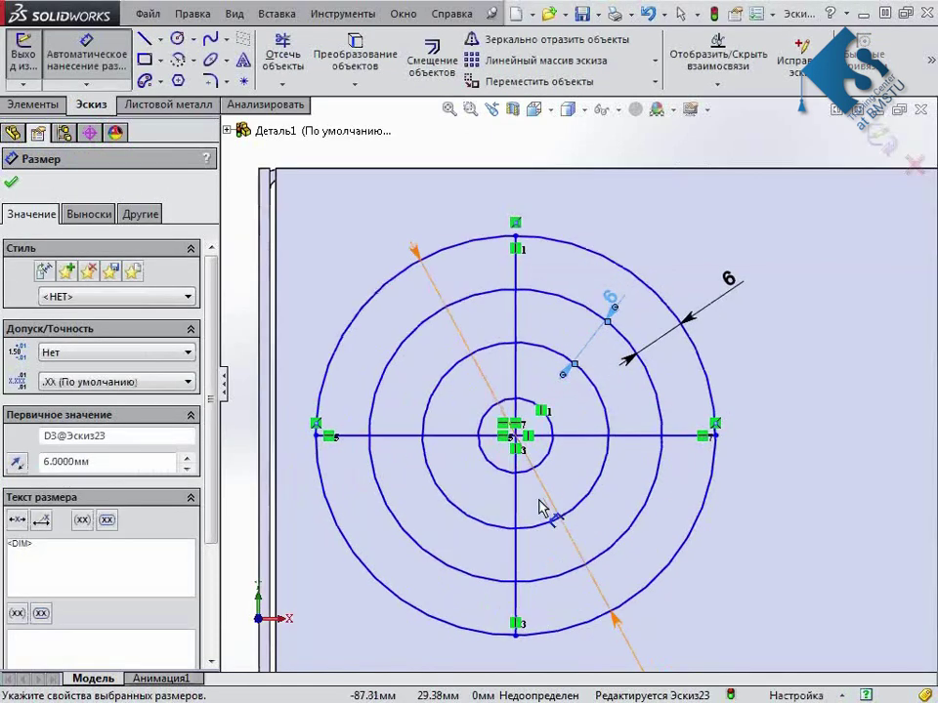
click(545, 461)
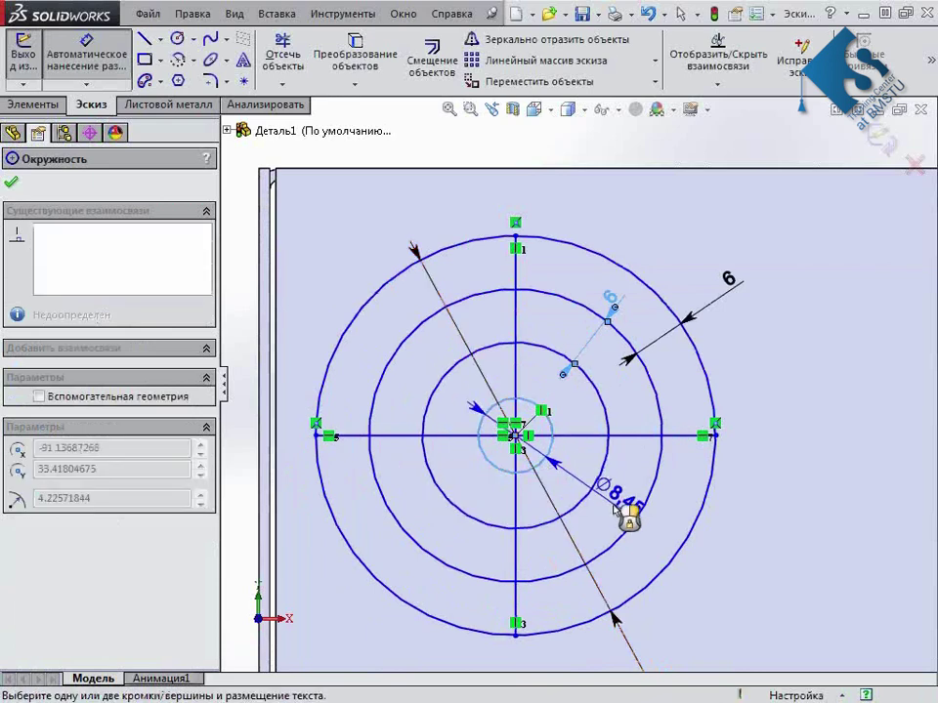
click(617, 496)
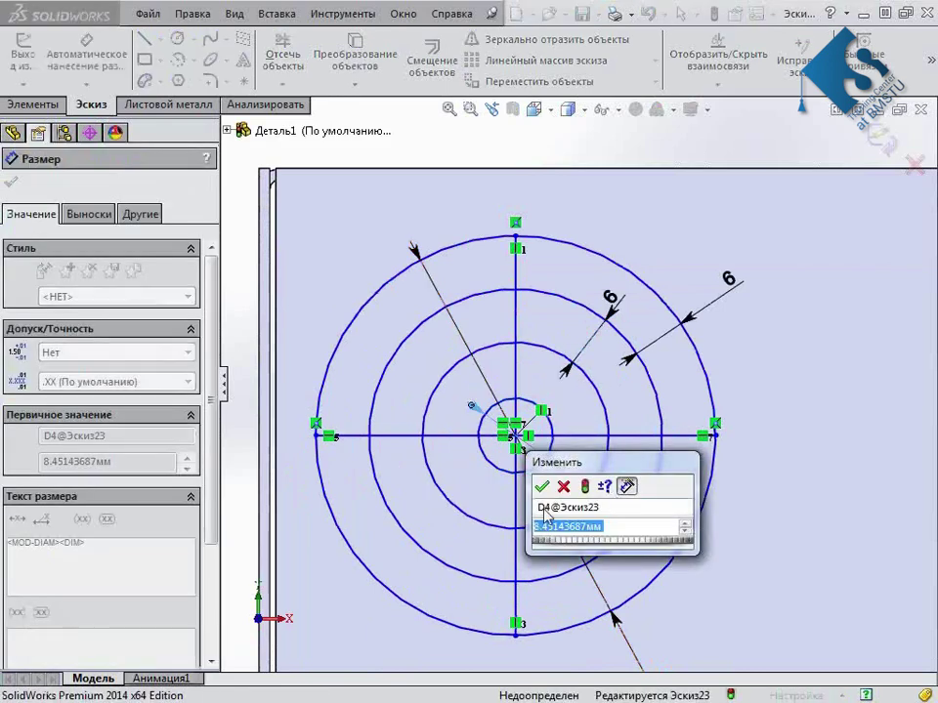
text(8)
key(Return)
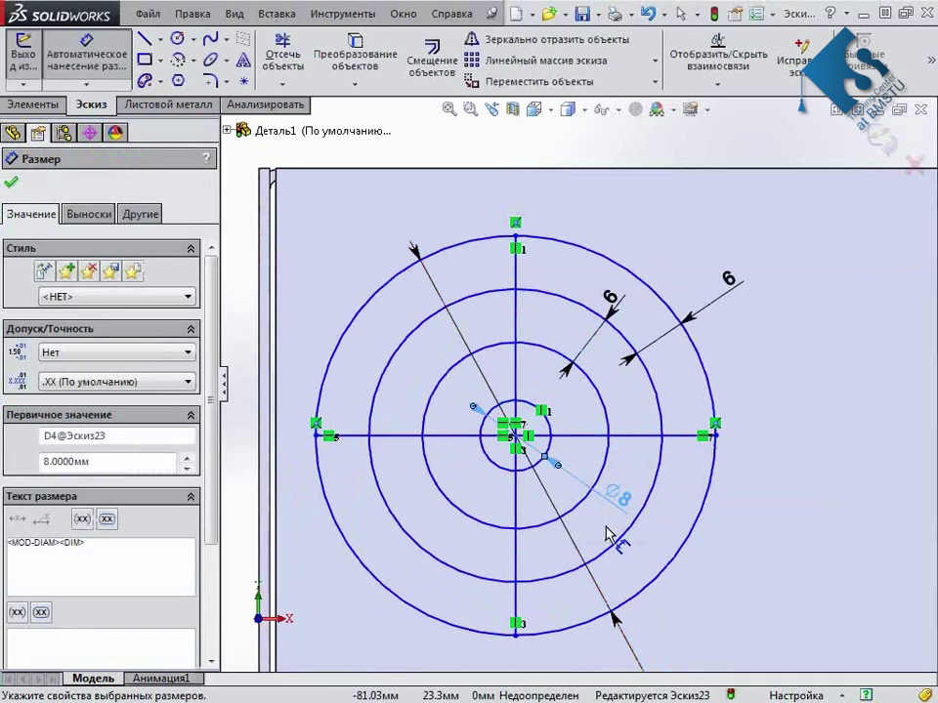
double_click(629, 502)
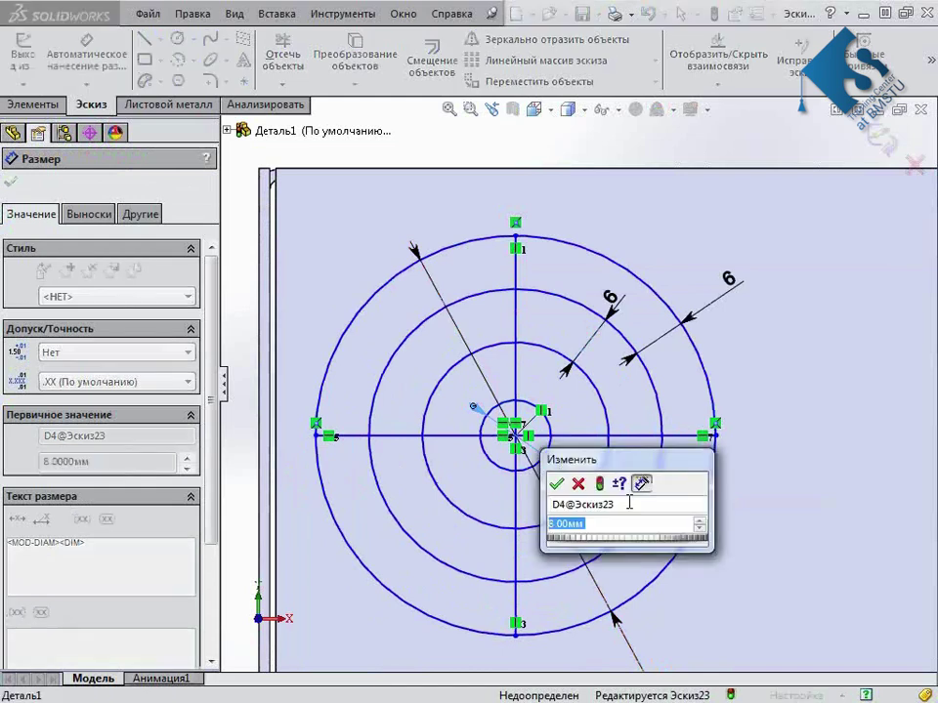
text(10)
key(Return)
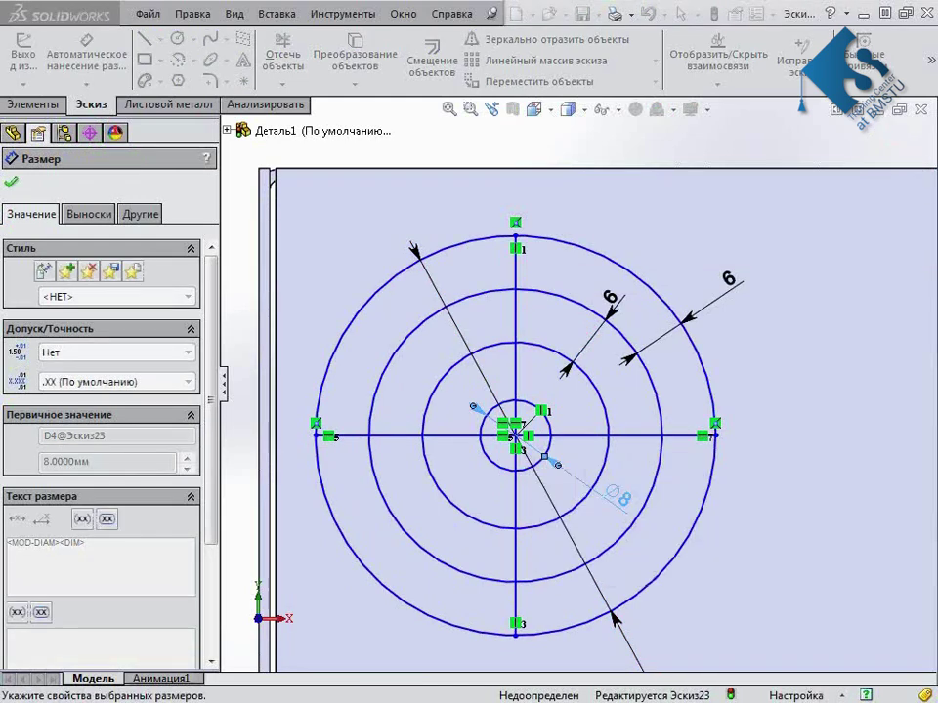
scroll(707, 498, down, 2)
drag(617, 467, 566, 210)
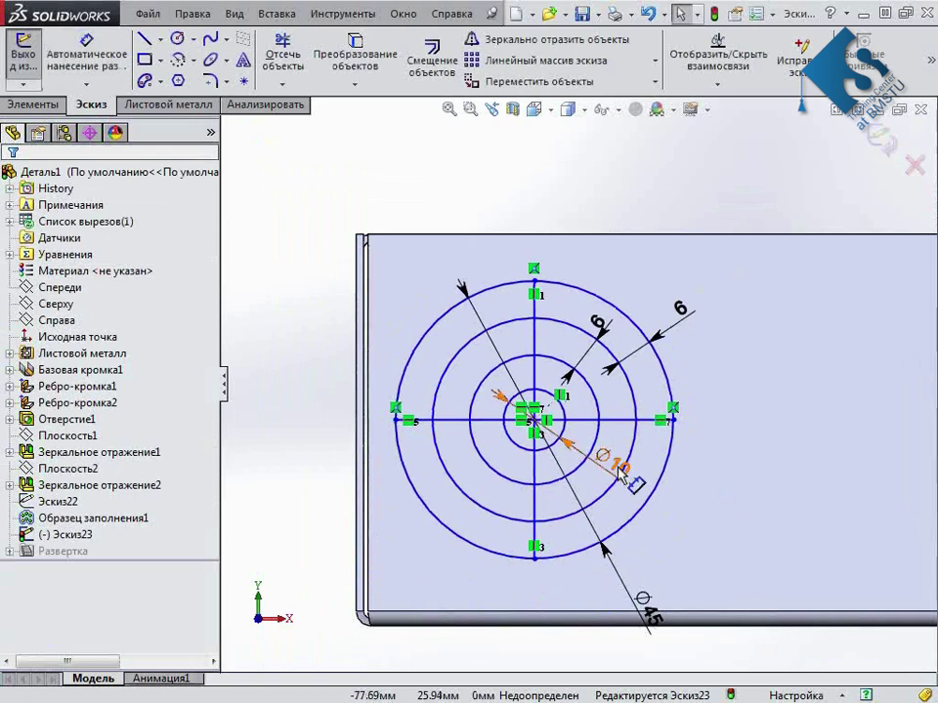
key(Escape)
scroll(537, 420, down, 2)
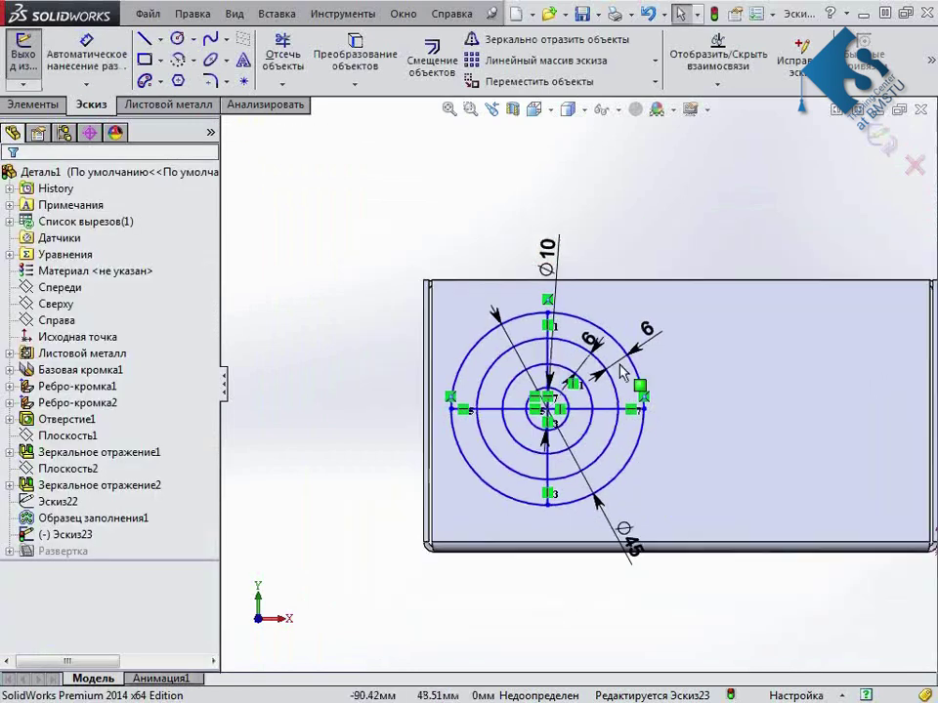
Place the grille centre 30 mm below the wall's top edge
right_drag(669, 249, 661, 168)
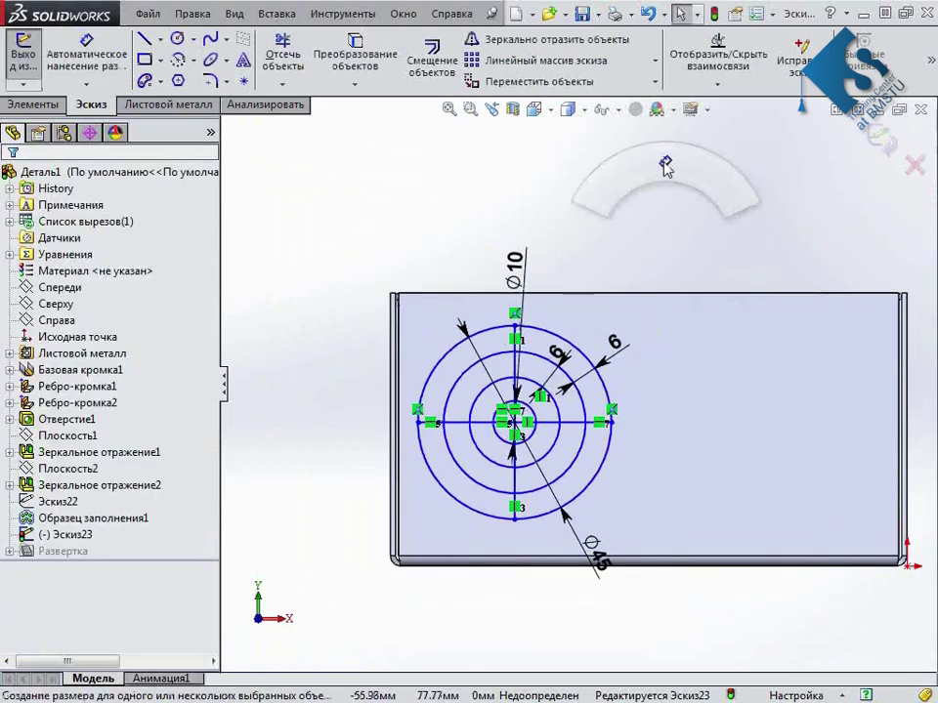
click(512, 422)
click(610, 283)
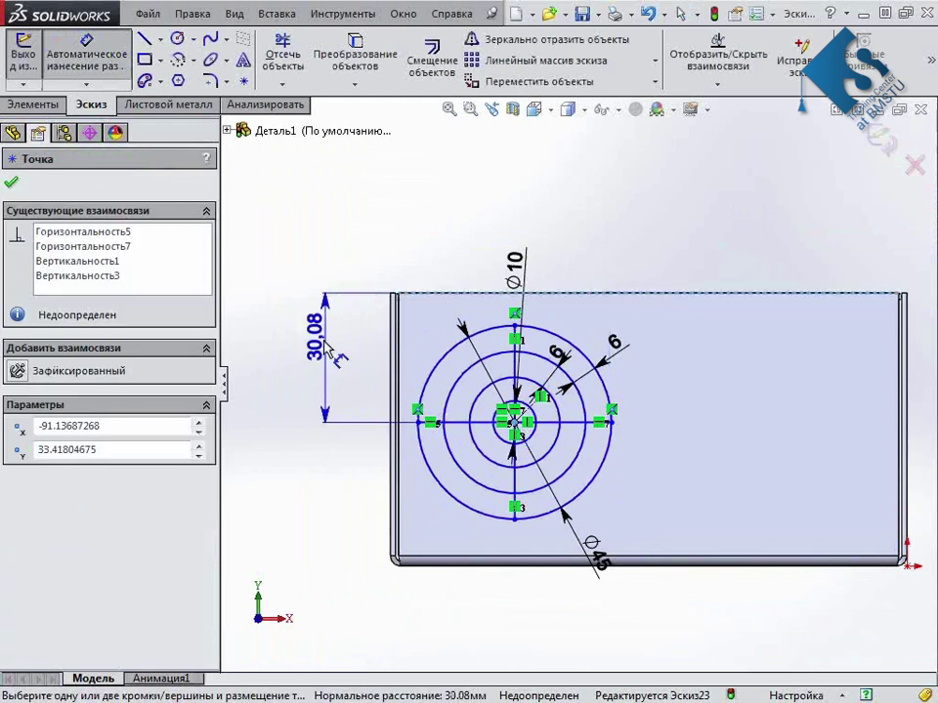
click(323, 354)
key(Return)
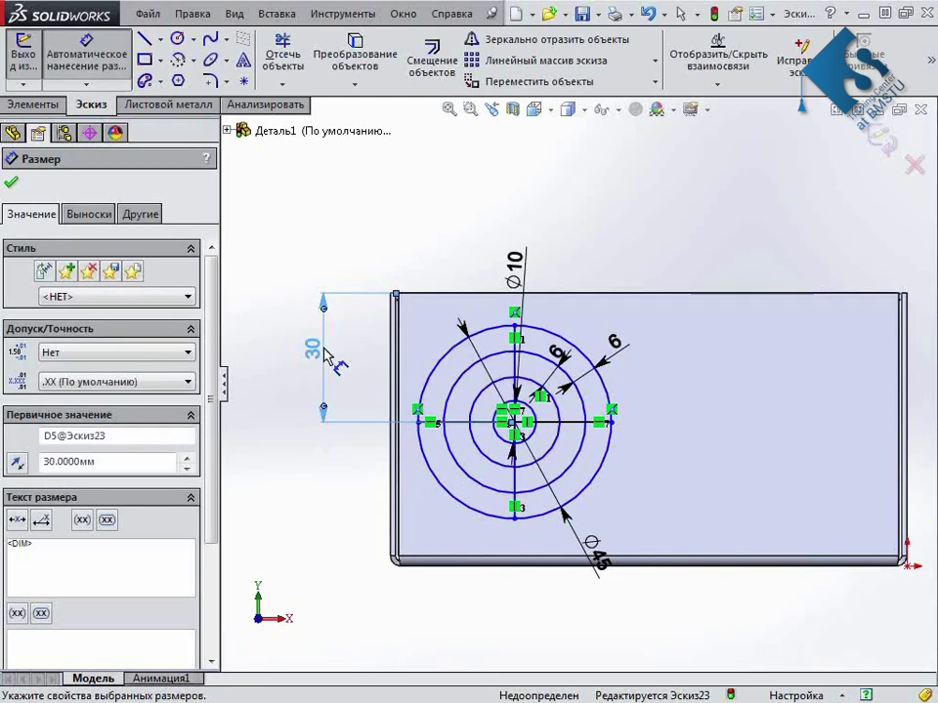
Nudge the grille centre slightly right and select the top edge's midpoint
scroll(540, 439, up, 1)
key(Escape)
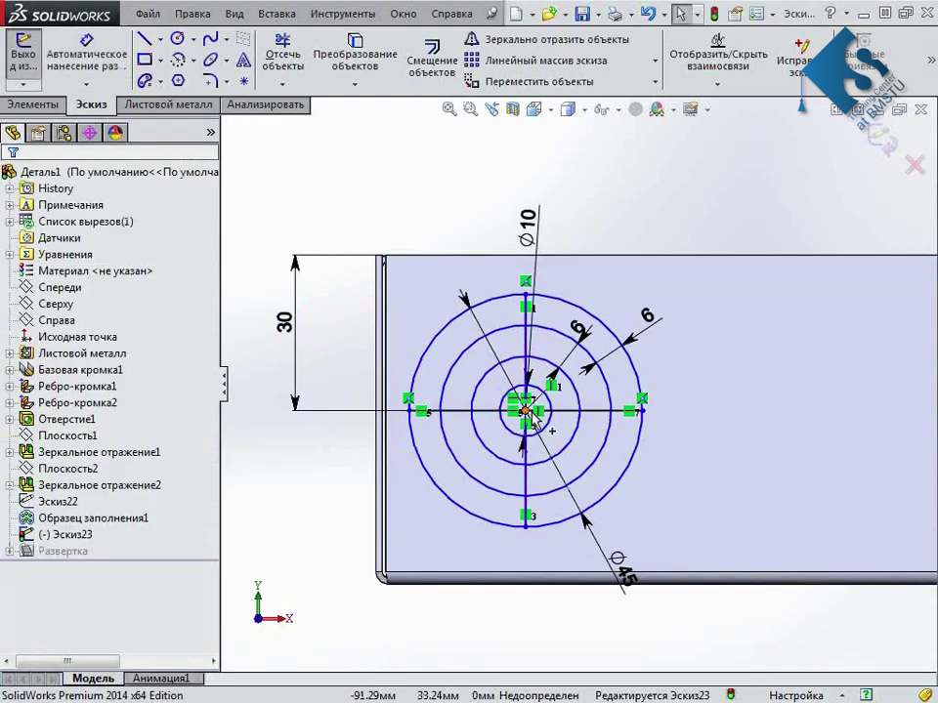
drag(540, 434, 544, 438)
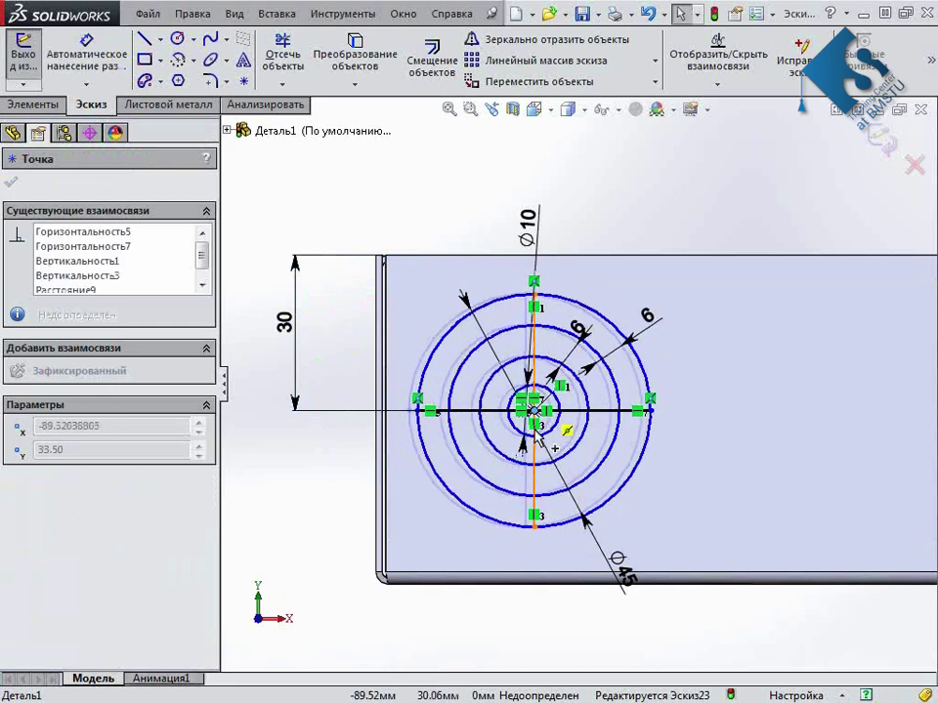
scroll(552, 371, down, 1)
scroll(576, 254, up, 1)
key(Escape)
right_click(711, 320)
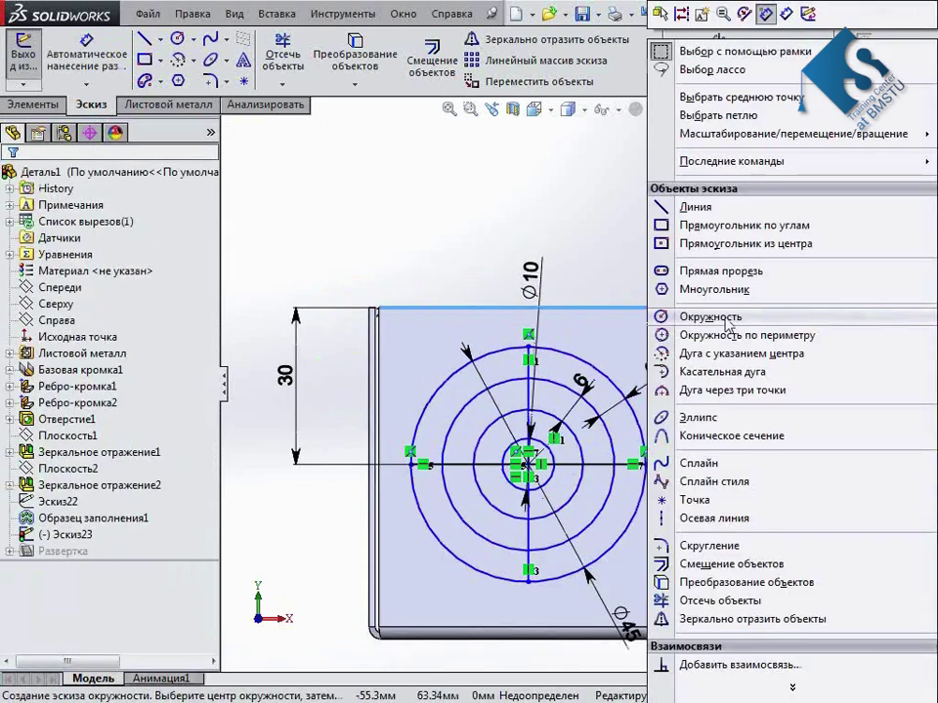
click(711, 96)
Dimension the grille centre 30 mm horizontally from the top-edge midpoint, then close the fully defined sketch
right_drag(670, 246, 670, 168)
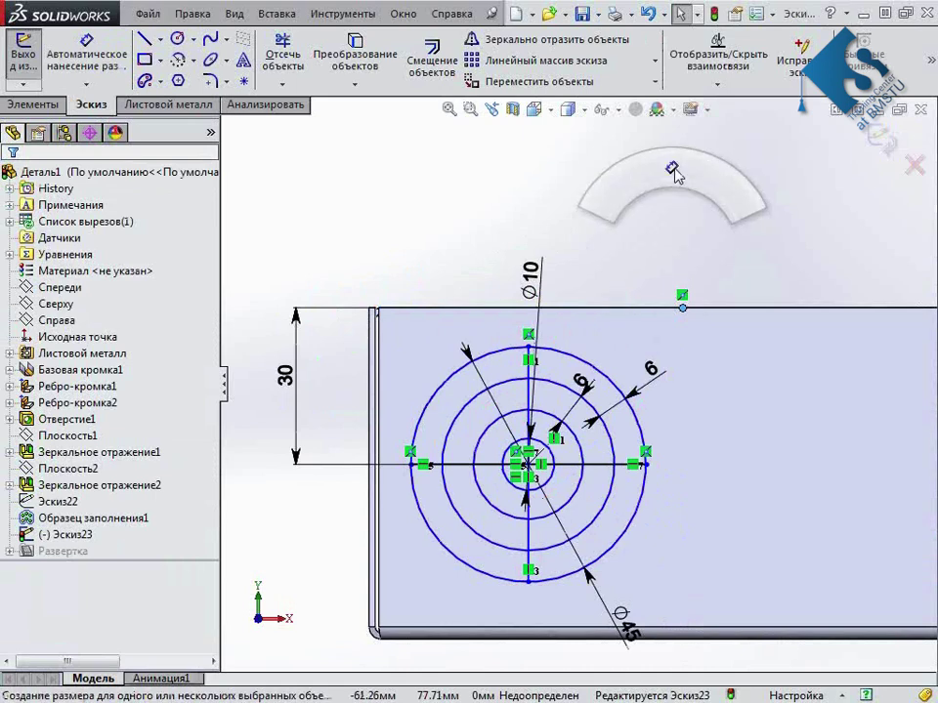
click(682, 308)
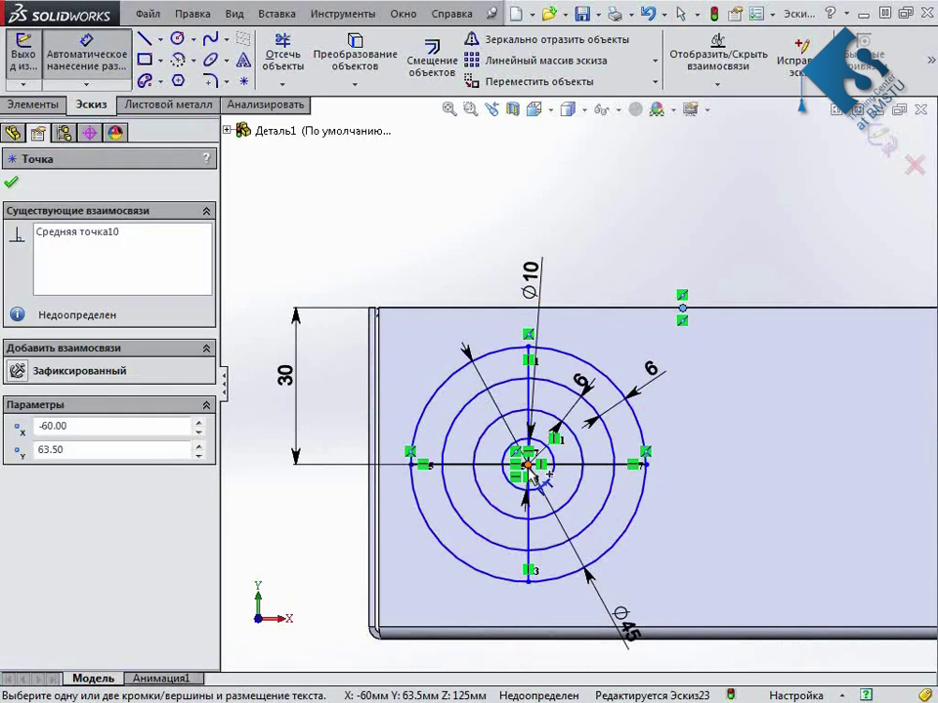
click(526, 457)
click(581, 195)
text(30)
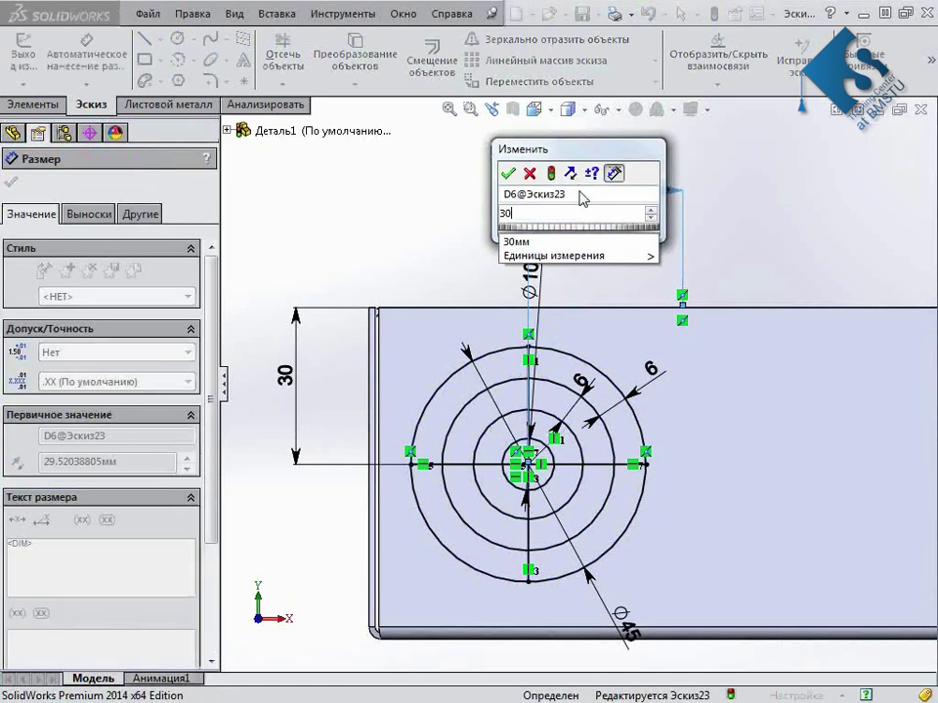
key(Return)
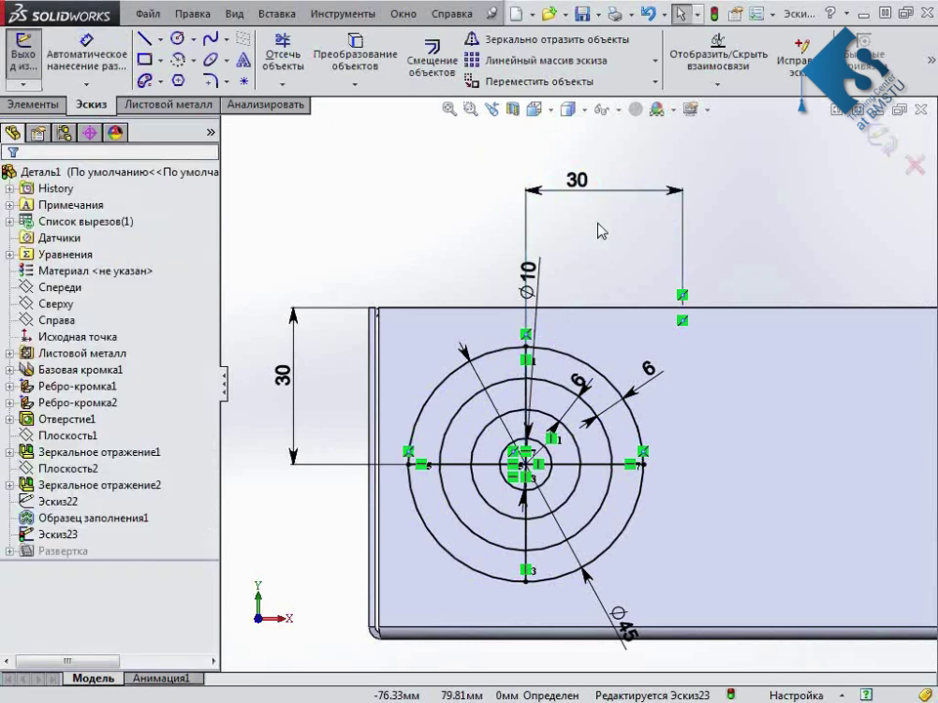
key(Escape)
scroll(579, 401, up, 3)
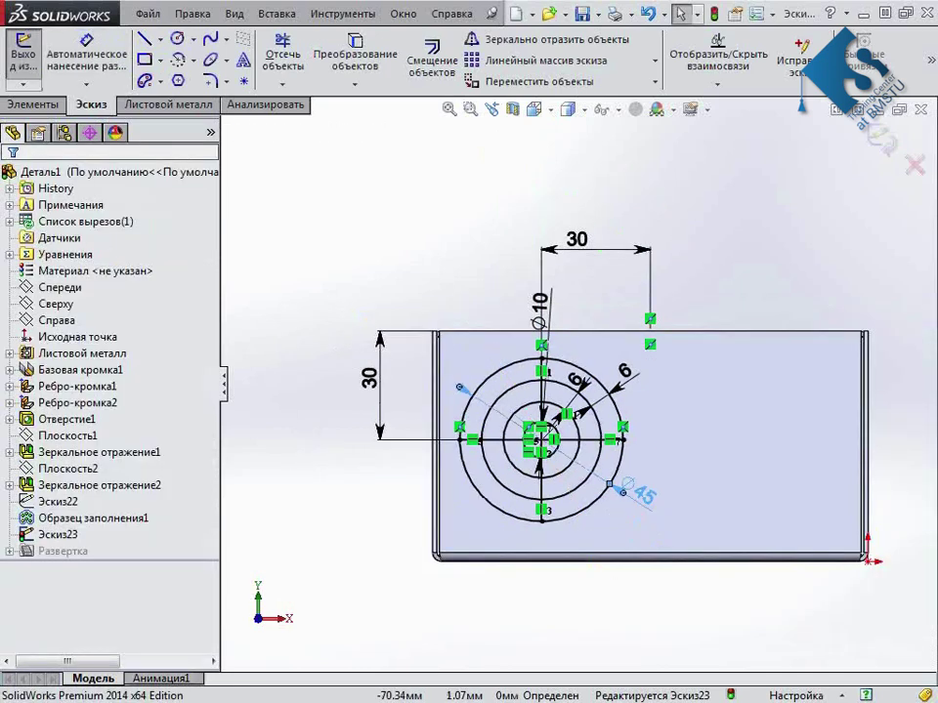
click(630, 488)
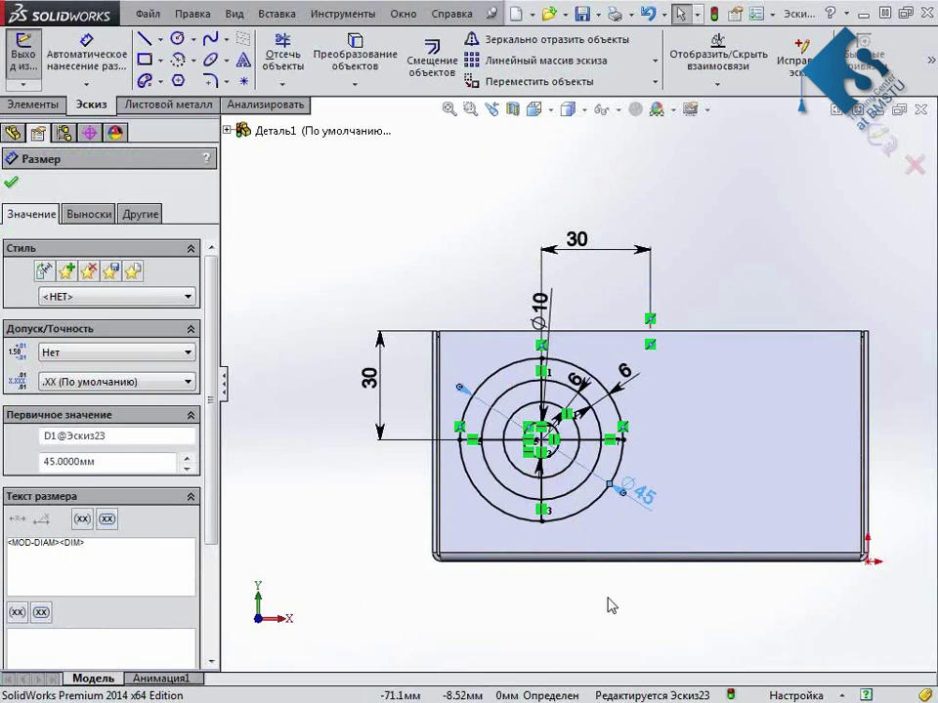
key(Escape)
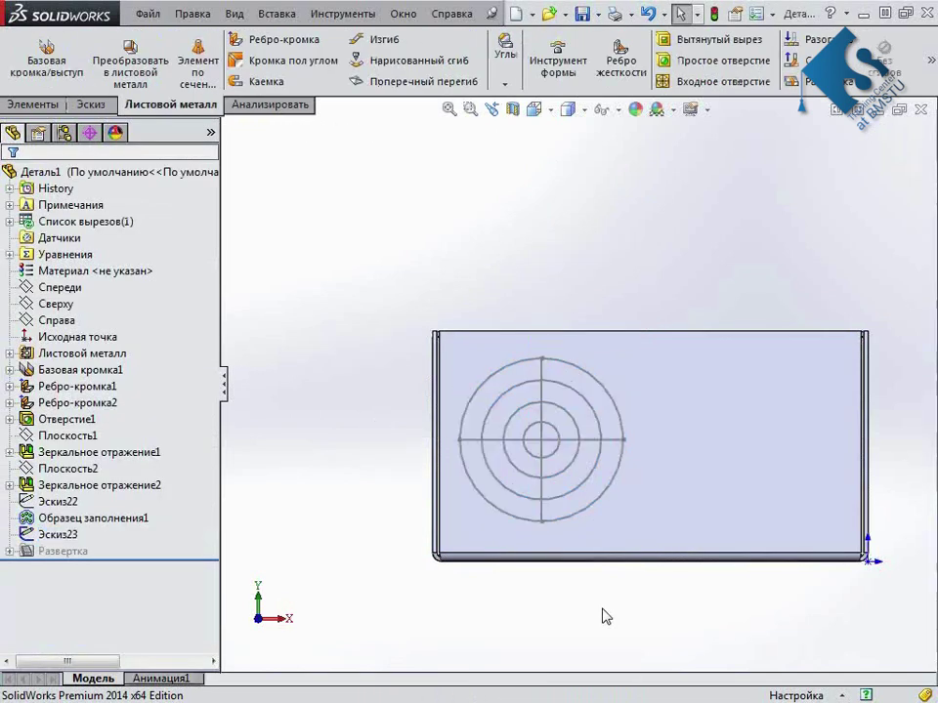
Orbit and zoom to an isometric view of the box, then start the Vent feature
mouse_move(767, 630)
middle_down()
mouse_move(748, 566)
mouse_move(744, 592)
mouse_move(710, 534)
mouse_move(729, 555)
middle_up()
scroll(728, 555, down, 3)
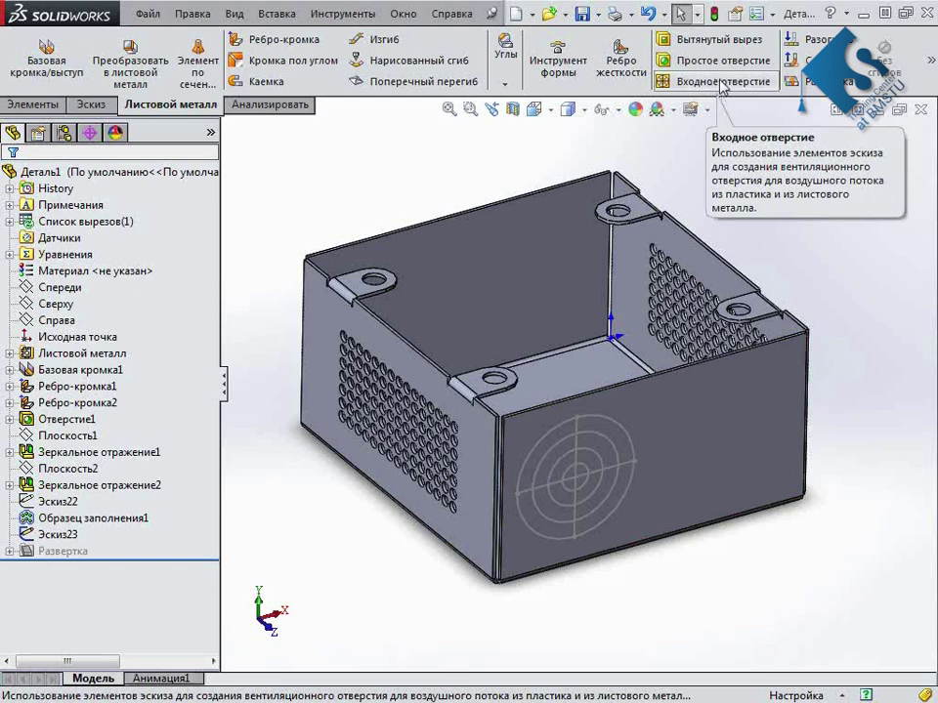
click(729, 84)
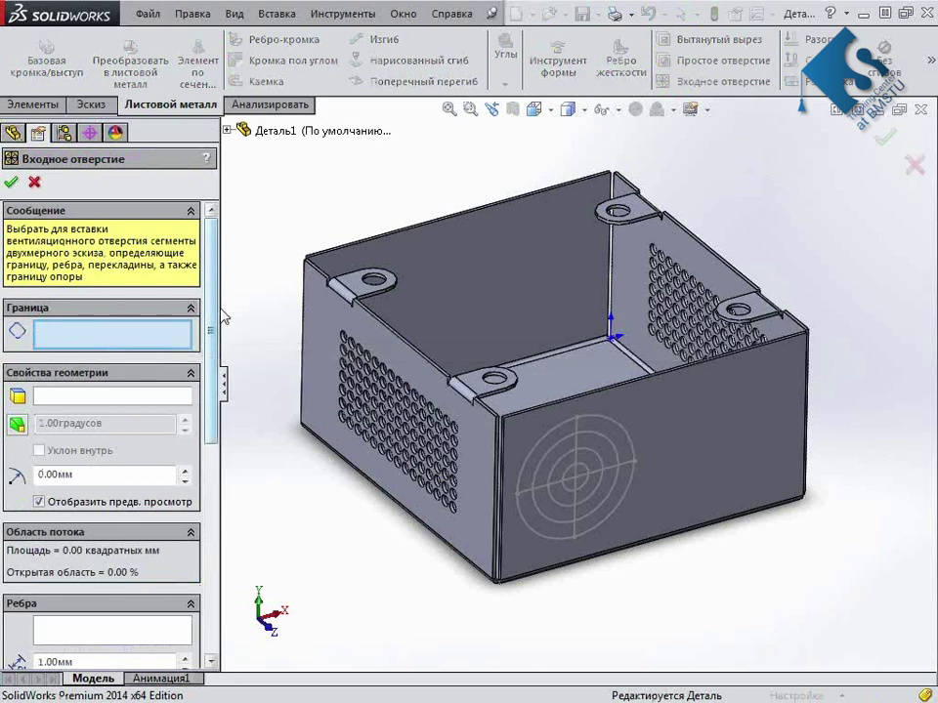
Set the outer circle Дуга1@Эскиз23 as the vent boundary, giving a 1590.18 mm² flow area
drag(223, 308, 237, 318)
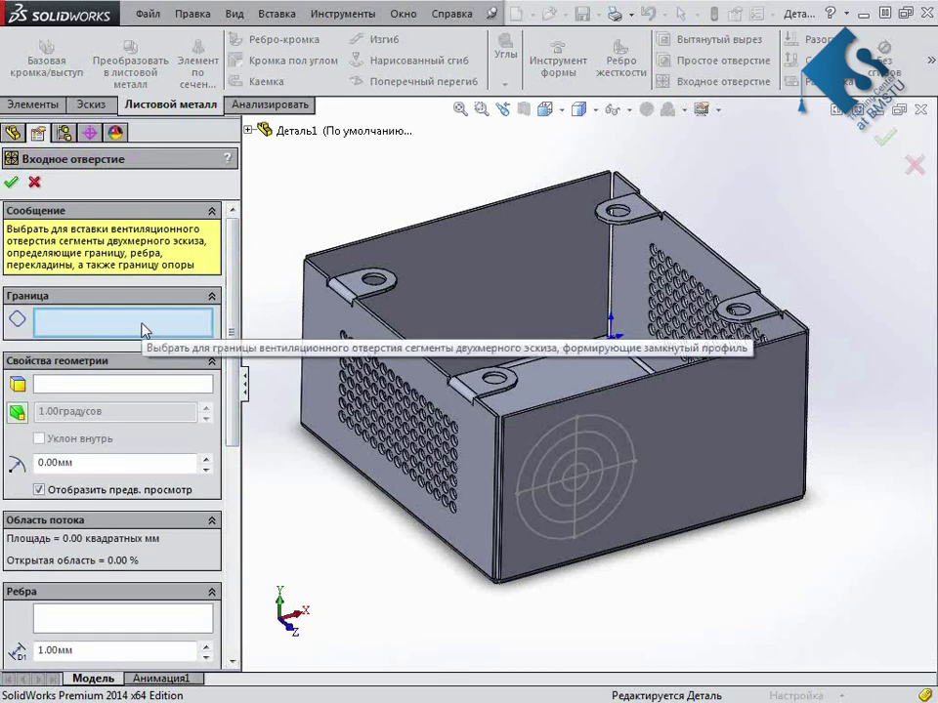
click(609, 424)
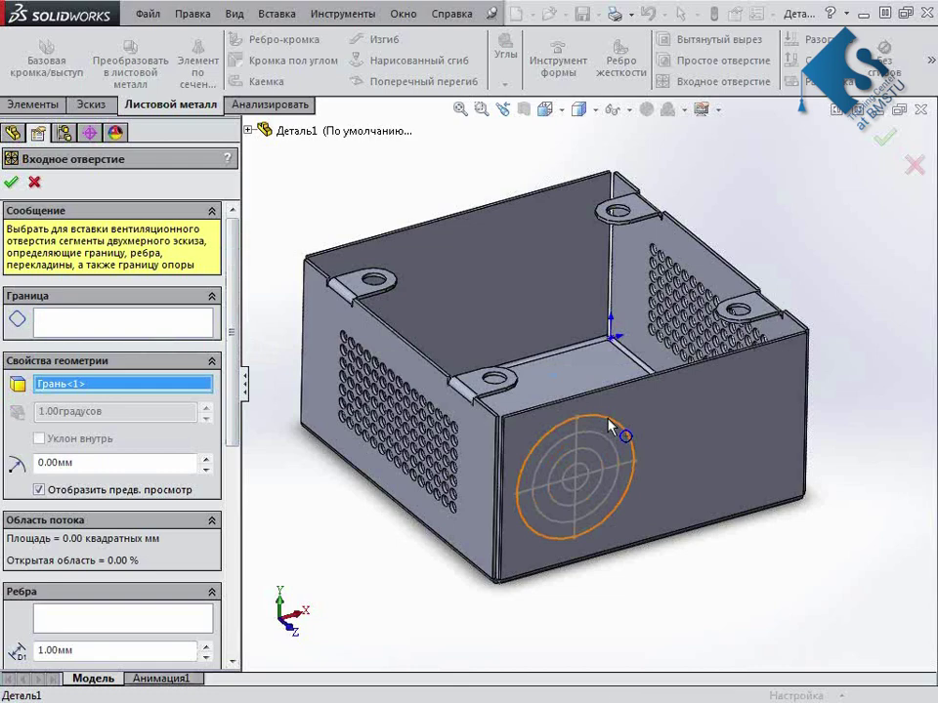
mouse_move(665, 576)
middle_down()
mouse_move(602, 488)
mouse_move(648, 506)
mouse_move(680, 566)
mouse_move(676, 542)
mouse_move(638, 555)
mouse_move(677, 573)
middle_up()
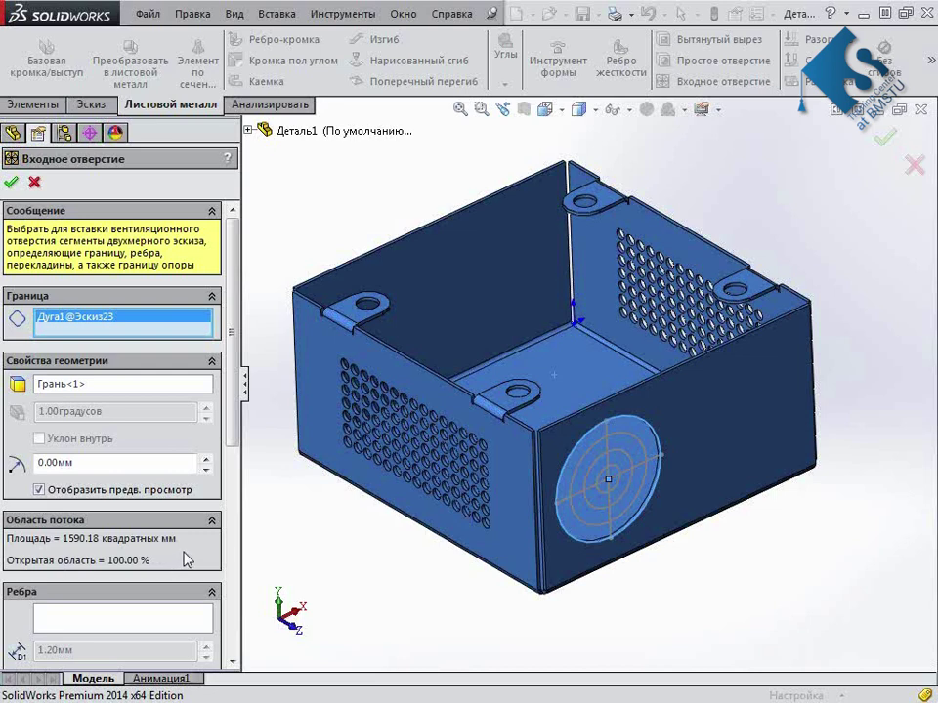
drag(232, 369, 233, 470)
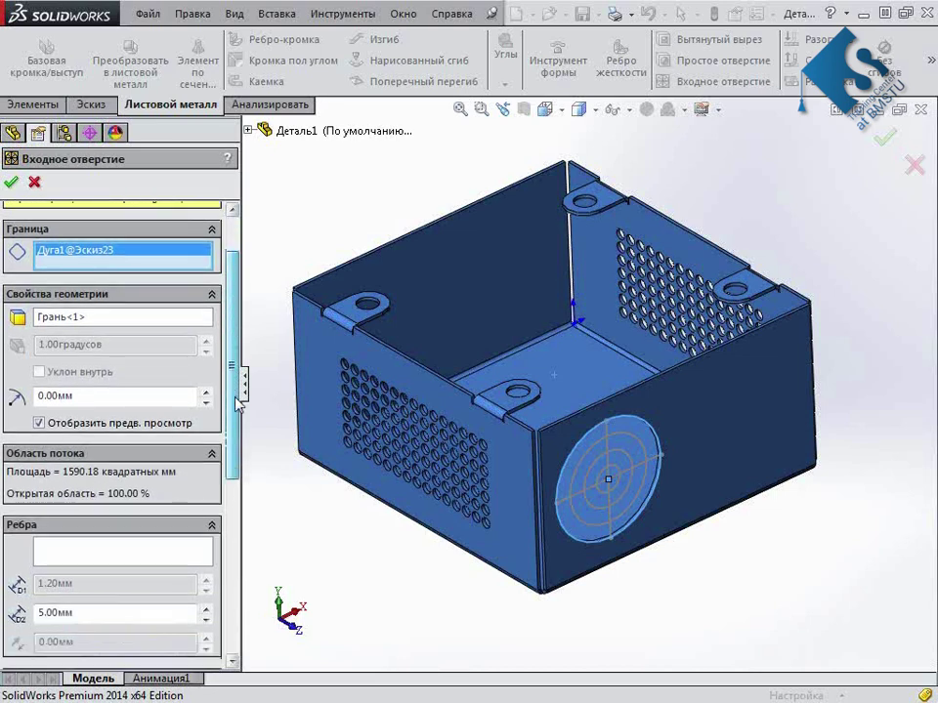
click(180, 410)
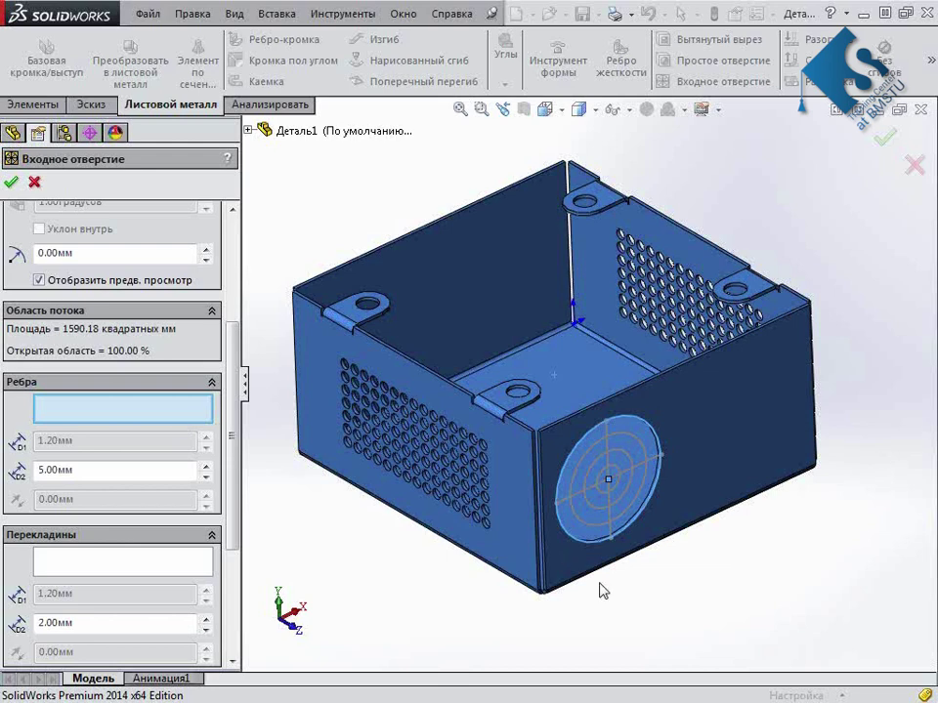
scroll(676, 603, down, 2)
scroll(673, 587, down, 2)
scroll(672, 587, down, 2)
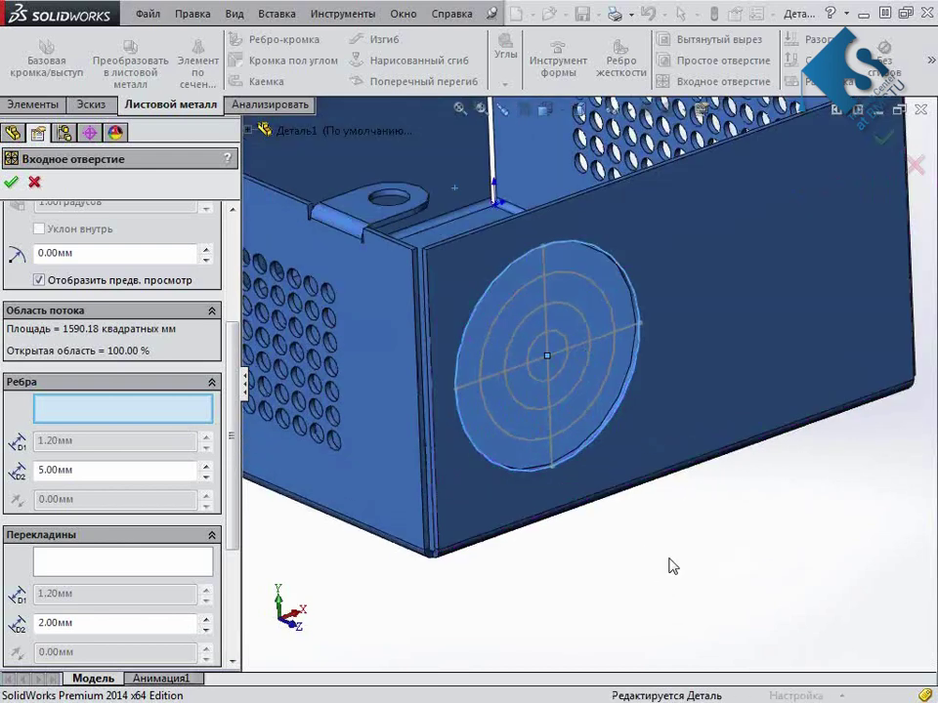
Add both crossing sketch lines as vent ribs with 3 mm width
click(547, 276)
click(583, 349)
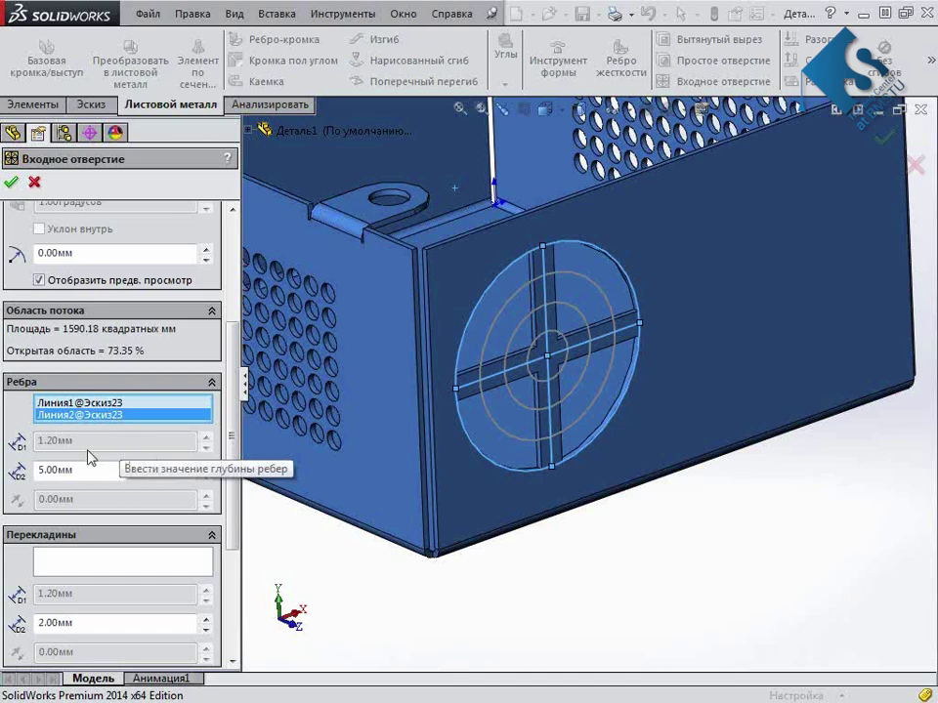
mouse_move(547, 391)
middle_down()
mouse_move(607, 408)
mouse_move(655, 550)
mouse_move(512, 428)
mouse_move(186, 506)
middle_up()
drag(127, 473, 24, 480)
text(3)
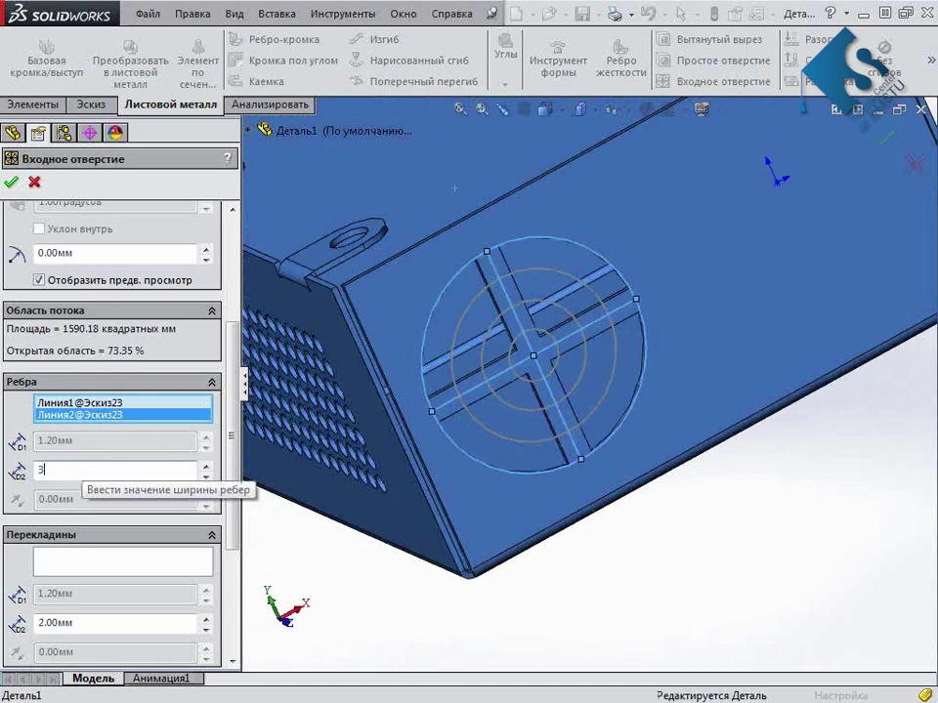
key(Return)
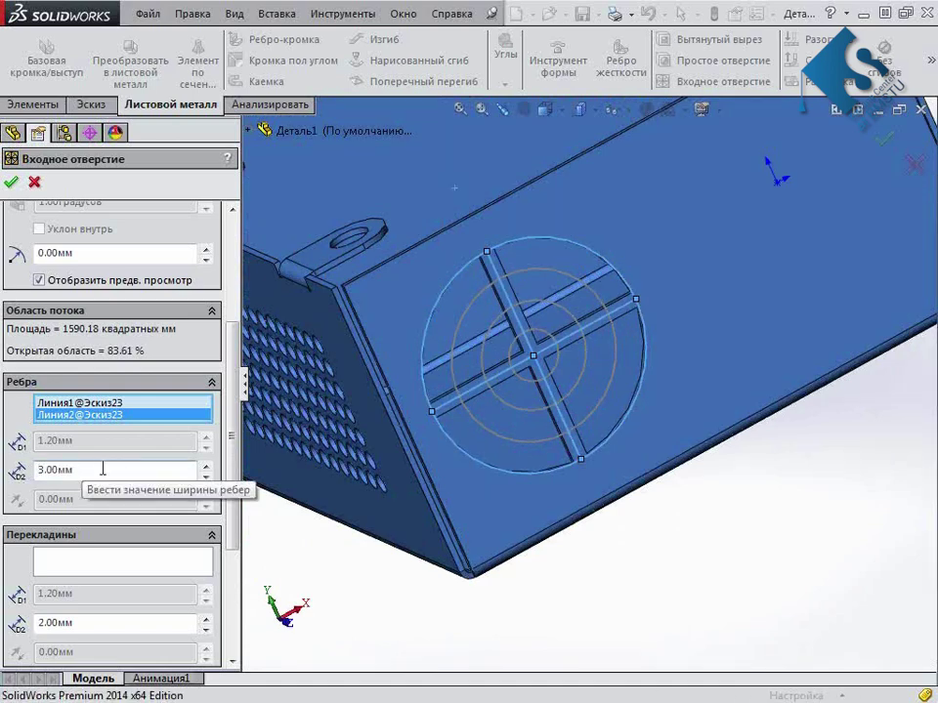
Add the outer arc Дуга2@Эскиз23 as the first spar ring
scroll(107, 474, down, 3)
click(147, 478)
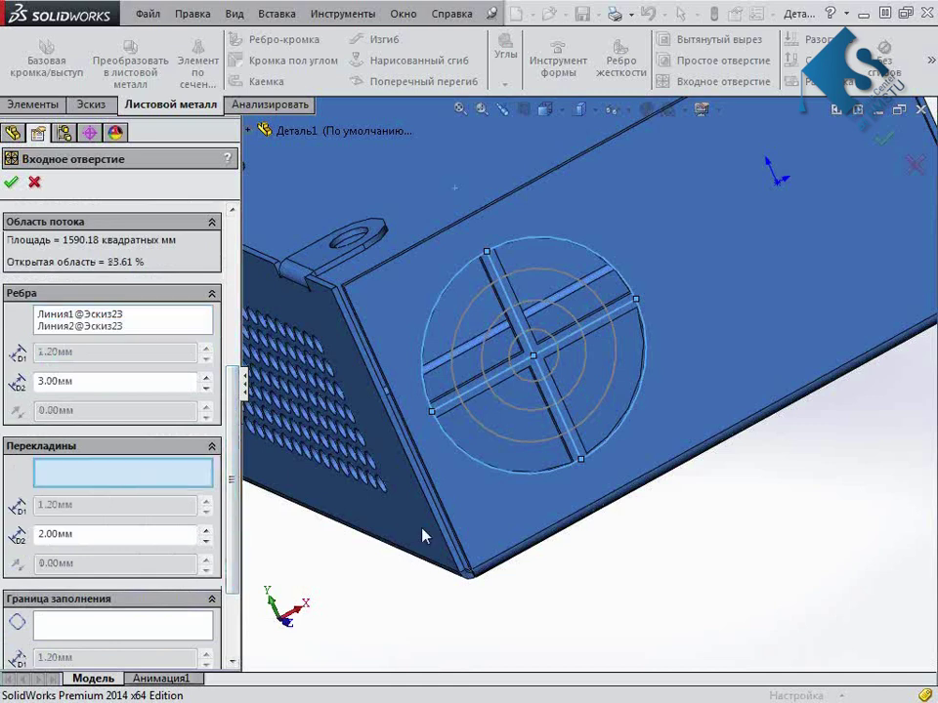
scroll(541, 486, down, 2)
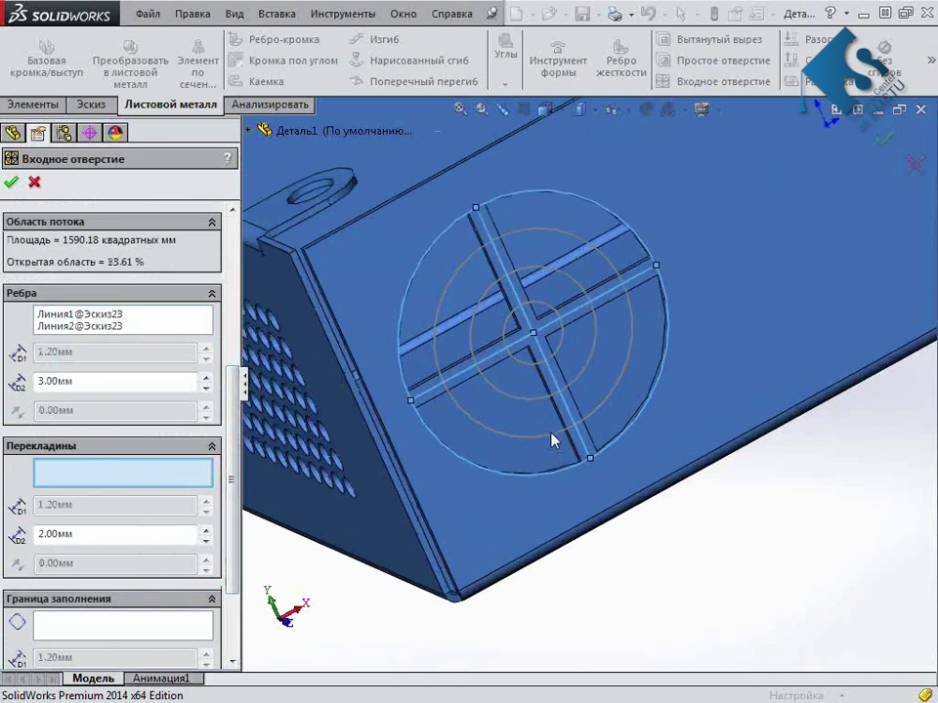
click(544, 239)
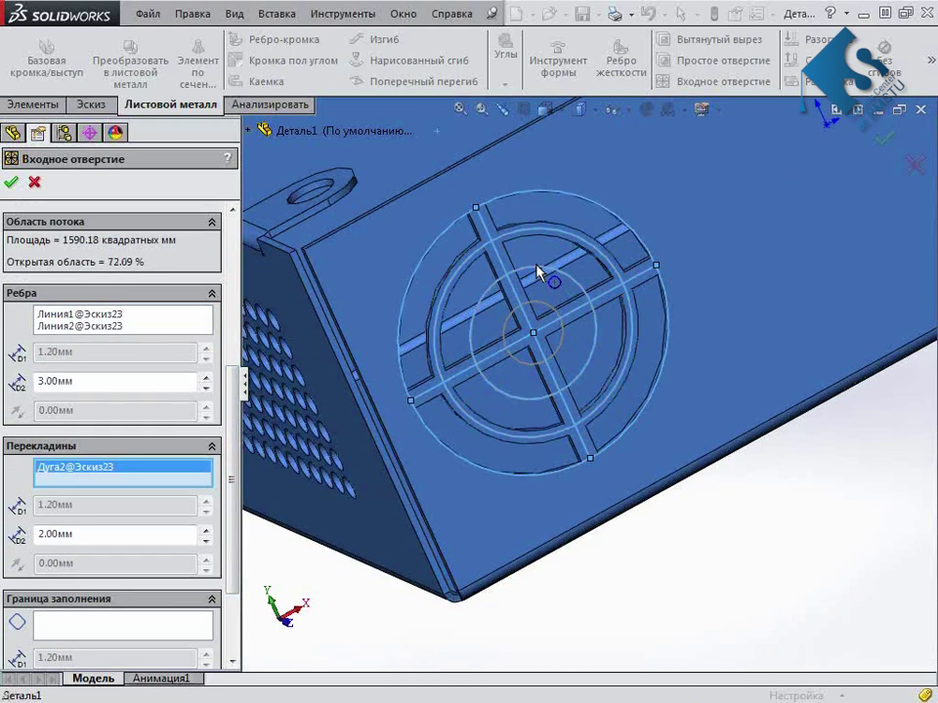
Add Дуга3@Эскиз23 as a second 2 mm spar ring
click(540, 303)
mouse_move(568, 392)
middle_down()
mouse_move(529, 360)
mouse_move(518, 318)
mouse_move(529, 303)
mouse_move(535, 308)
middle_up()
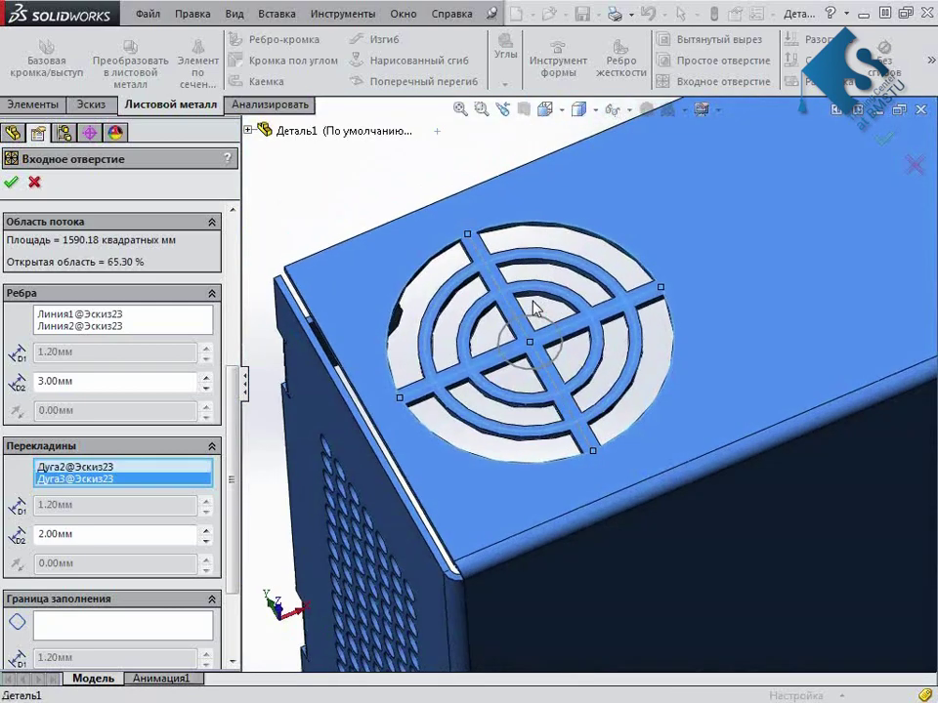
scroll(481, 255, down, 3)
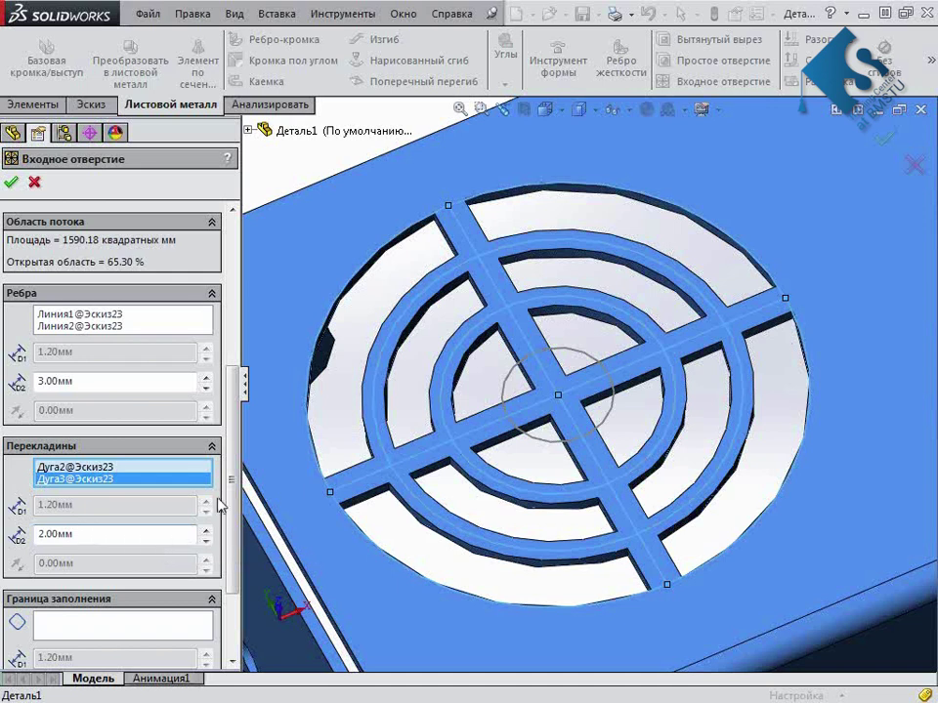
scroll(219, 505, down, 2)
scroll(219, 505, down, 1)
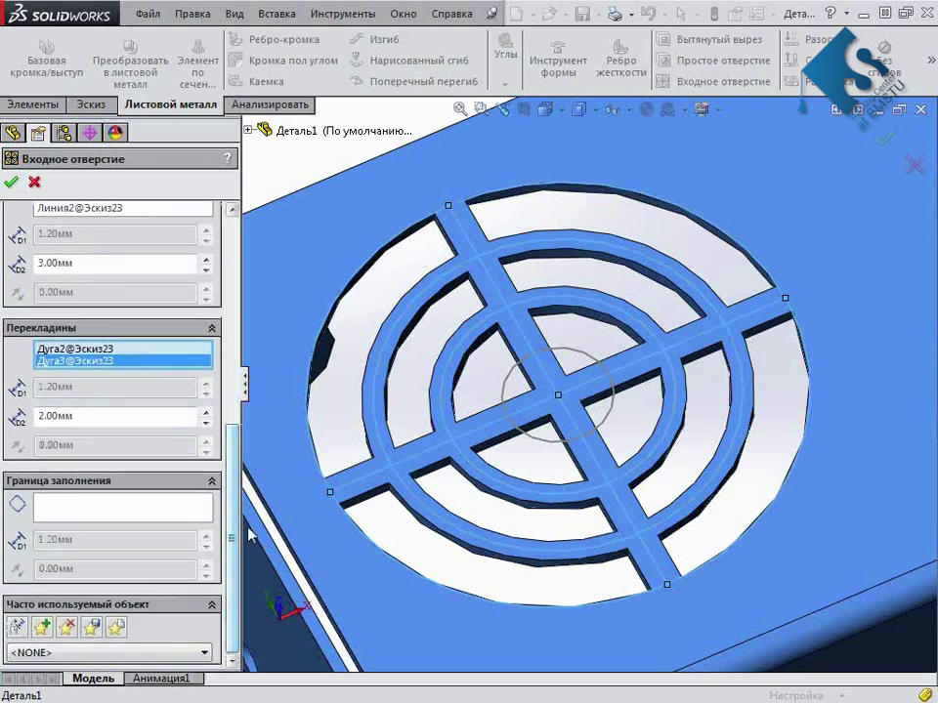
Make the small centre circle Дуга4@Эскиз23 a solid fill-in, leaving 63.51% open area
click(184, 512)
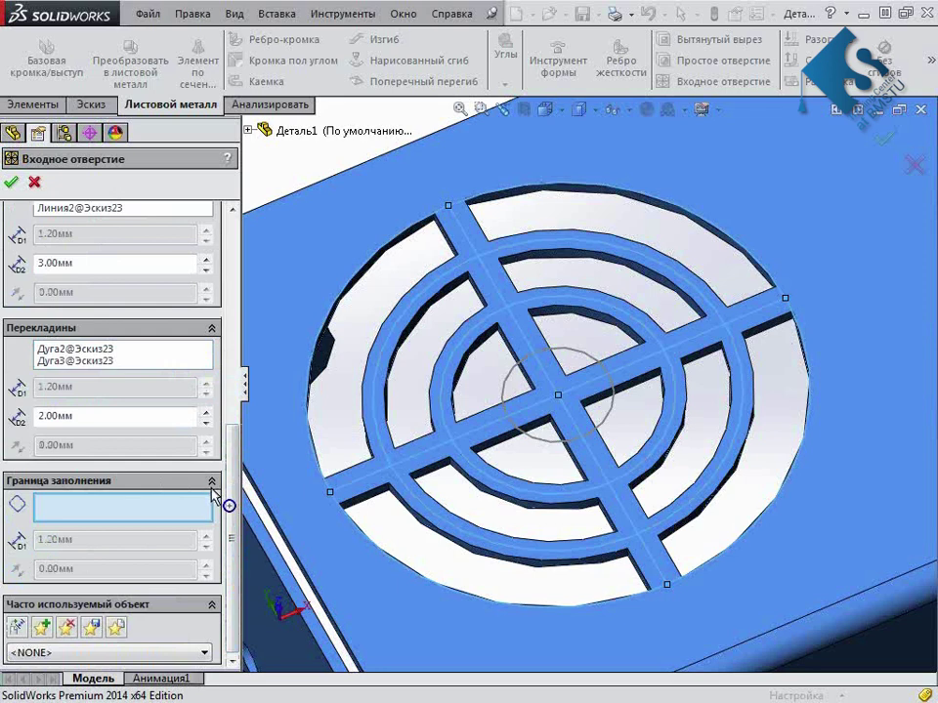
click(506, 386)
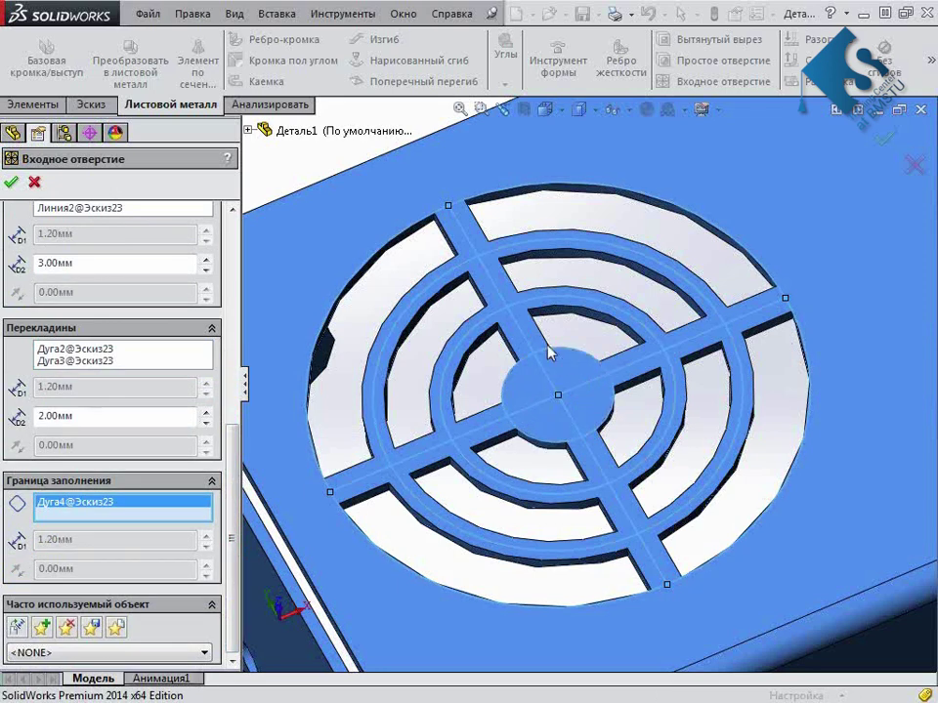
scroll(596, 396, down, 2)
scroll(244, 322, up, 5)
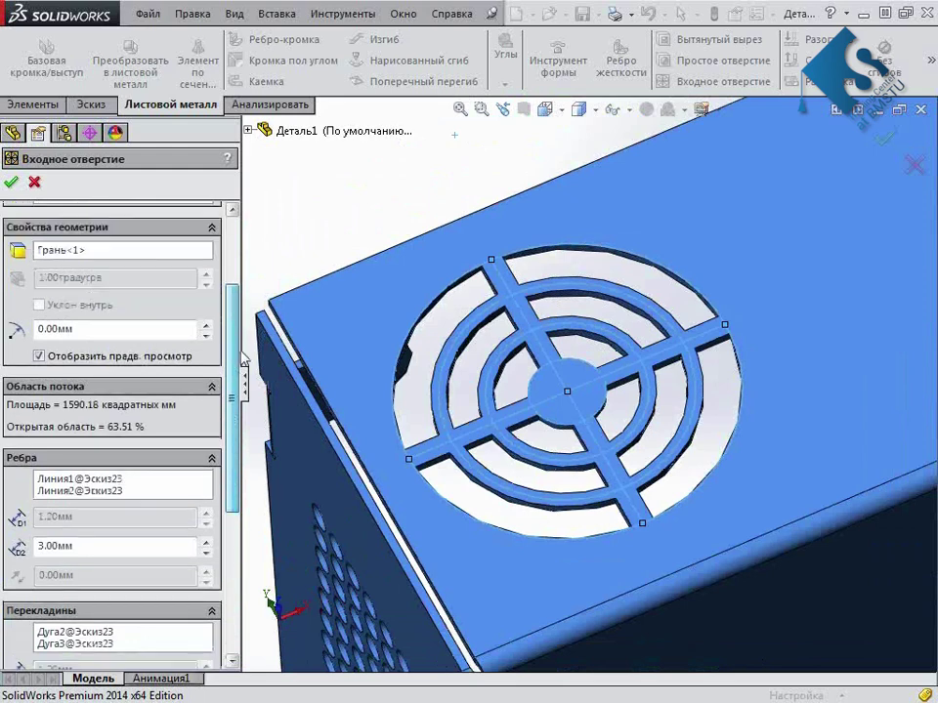
scroll(245, 318, up, 1)
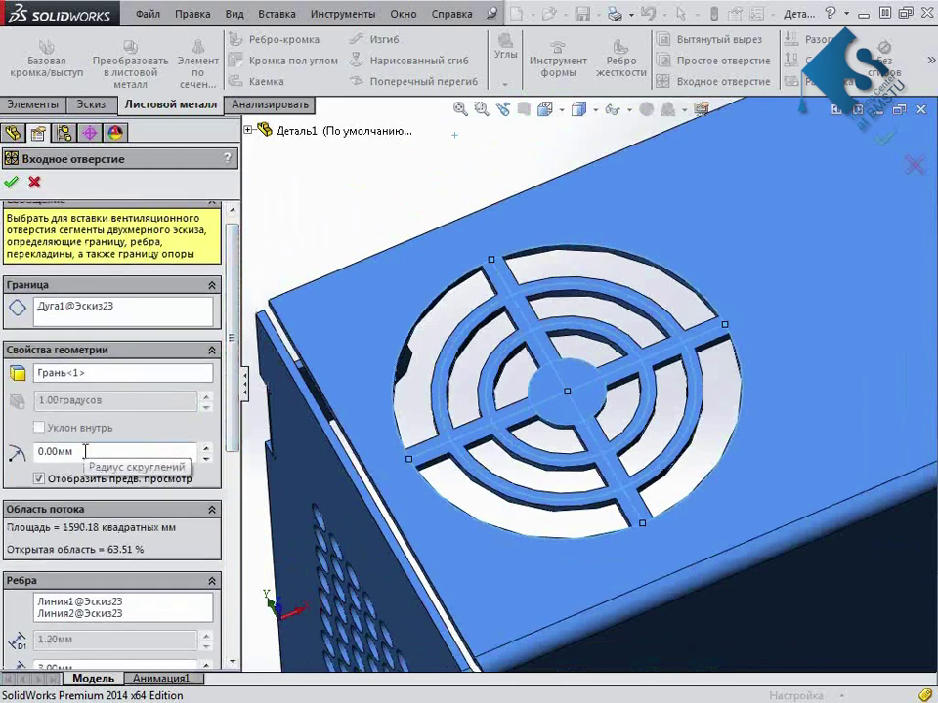
Set the vent fillet radius to 1.5 mm, reducing open area to 61.95%
drag(109, 450, 57, 451)
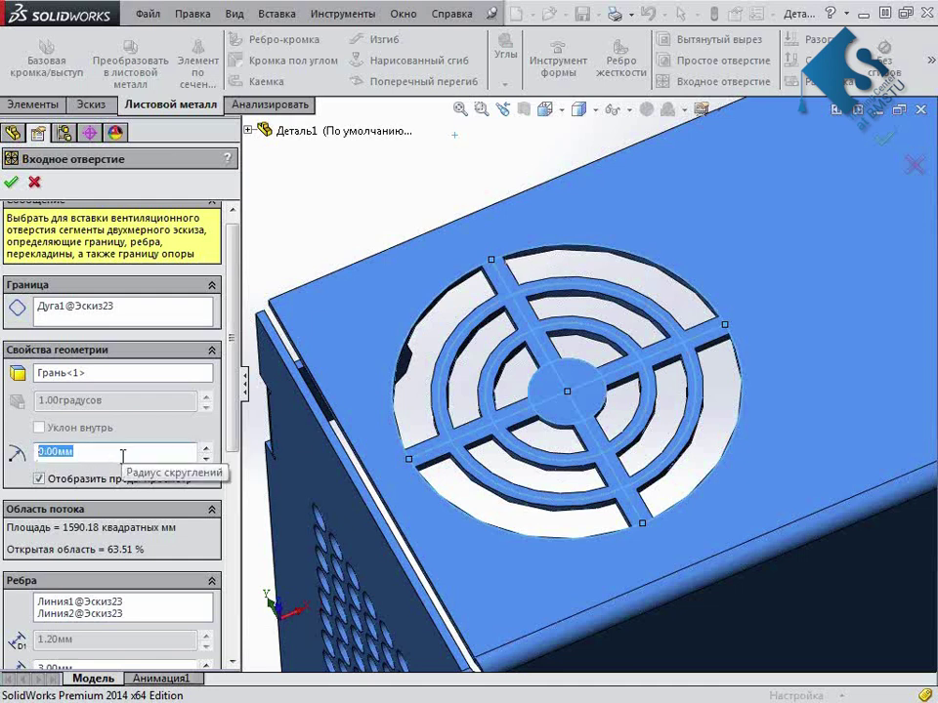
text(1)
mouse_move(625, 444)
middle_down()
mouse_move(743, 592)
mouse_move(495, 210)
middle_up()
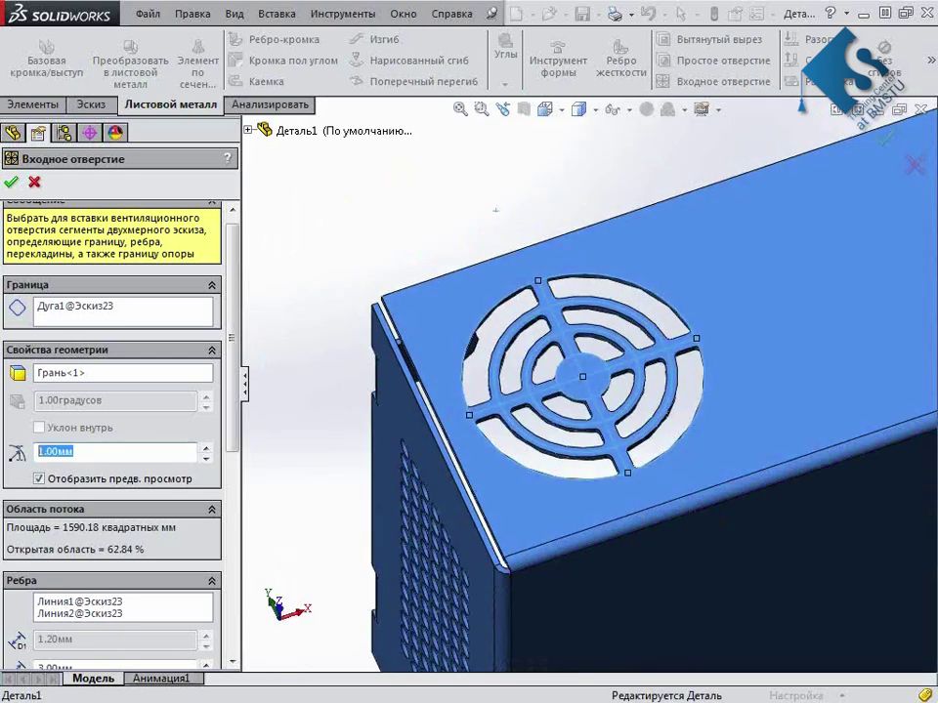
text(1)
key(Return)
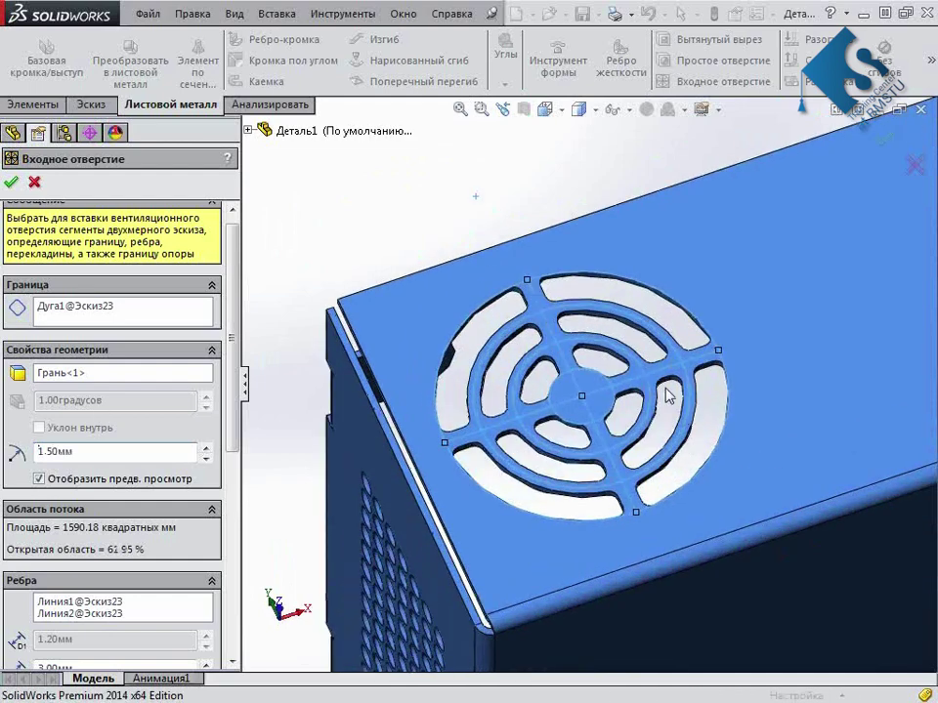
scroll(665, 392, down, 5)
scroll(645, 439, down, 3)
middle_drag(668, 483, 649, 408)
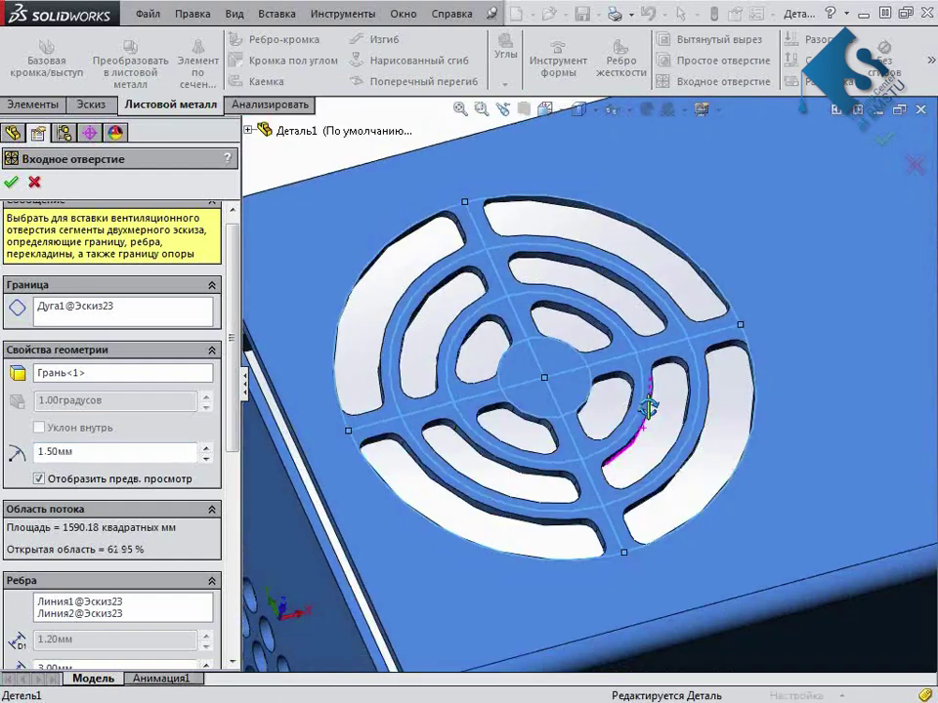
scroll(681, 438, up, 2)
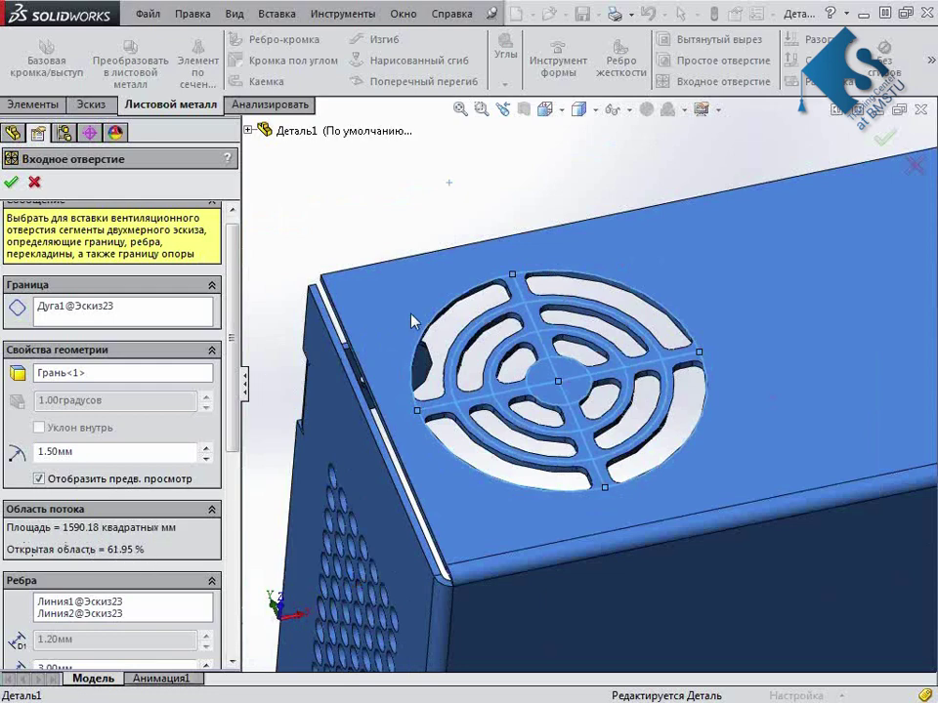
Confirm the round slotted vent Входное отверстие1 on the side panel and inspect the cut
mouse_move(427, 322)
middle_down()
mouse_move(425, 313)
mouse_move(927, 513)
mouse_move(845, 476)
mouse_move(628, 412)
mouse_move(655, 444)
middle_up()
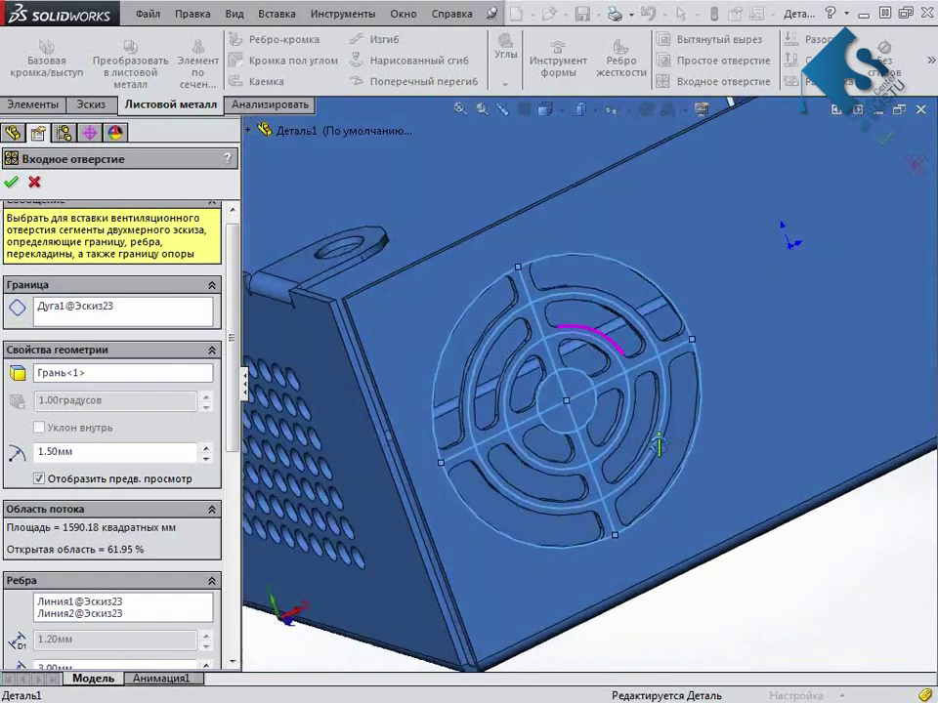
click(11, 183)
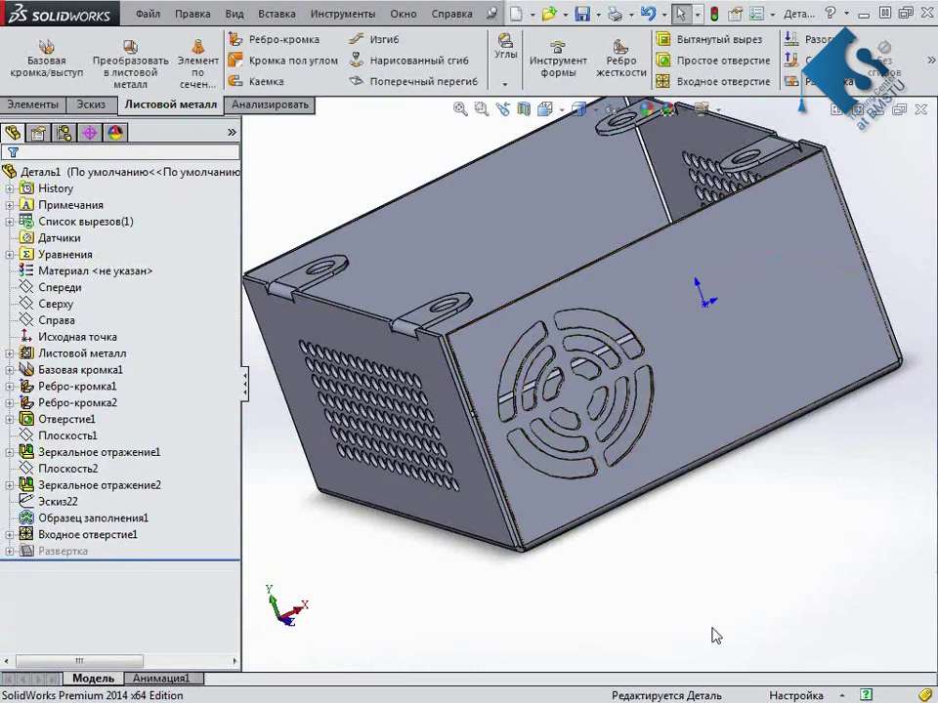
mouse_move(716, 636)
middle_down()
mouse_move(685, 515)
mouse_move(605, 451)
mouse_move(628, 422)
mouse_move(656, 419)
mouse_move(676, 463)
mouse_move(684, 375)
middle_up()
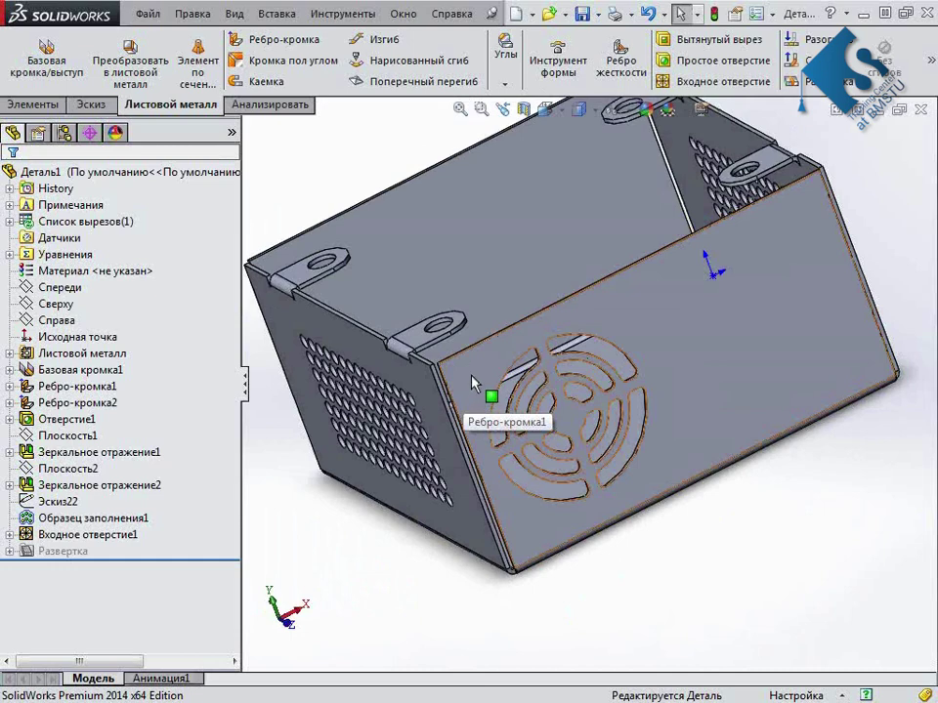
Cut a 4 mm simple hole, Отверстие2, on the front face up-left of the fan grille
scroll(473, 382, down, 3)
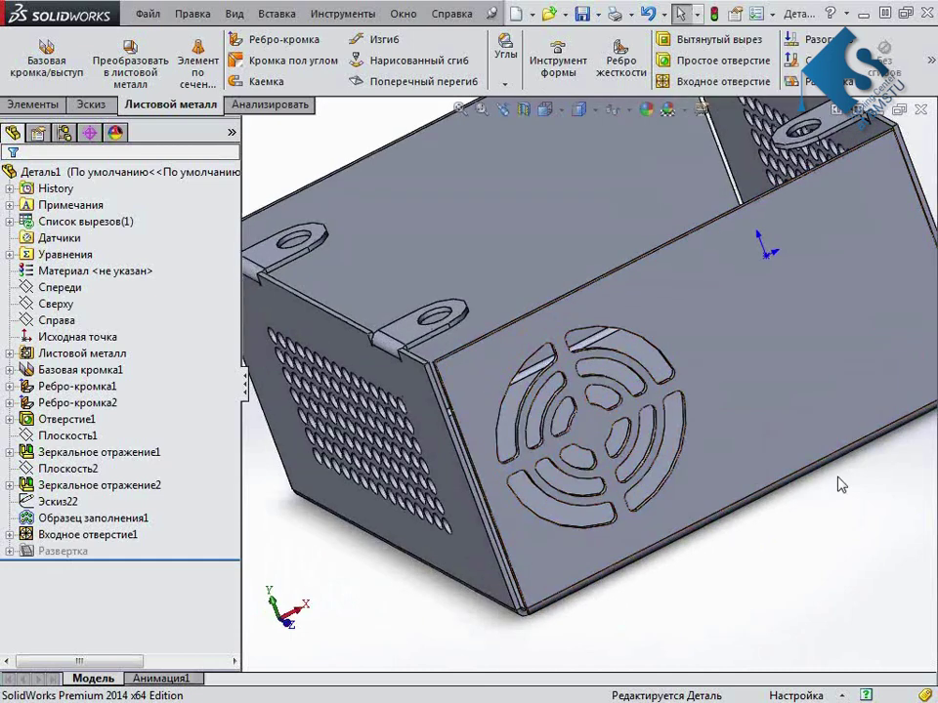
click(726, 61)
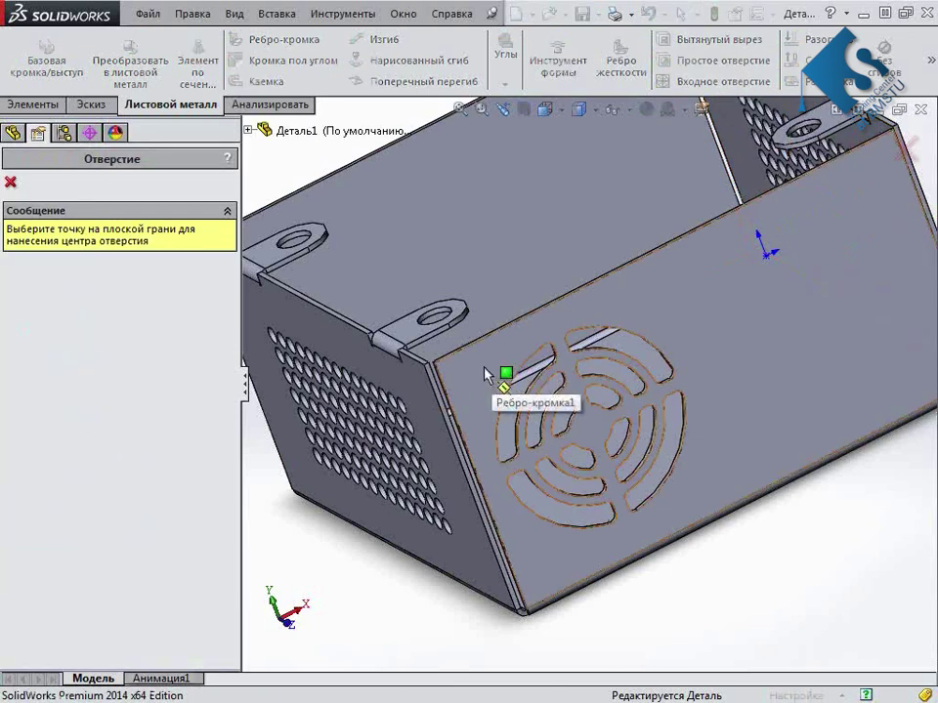
click(488, 375)
mouse_move(484, 371)
middle_down()
mouse_move(501, 463)
mouse_move(199, 255)
middle_up()
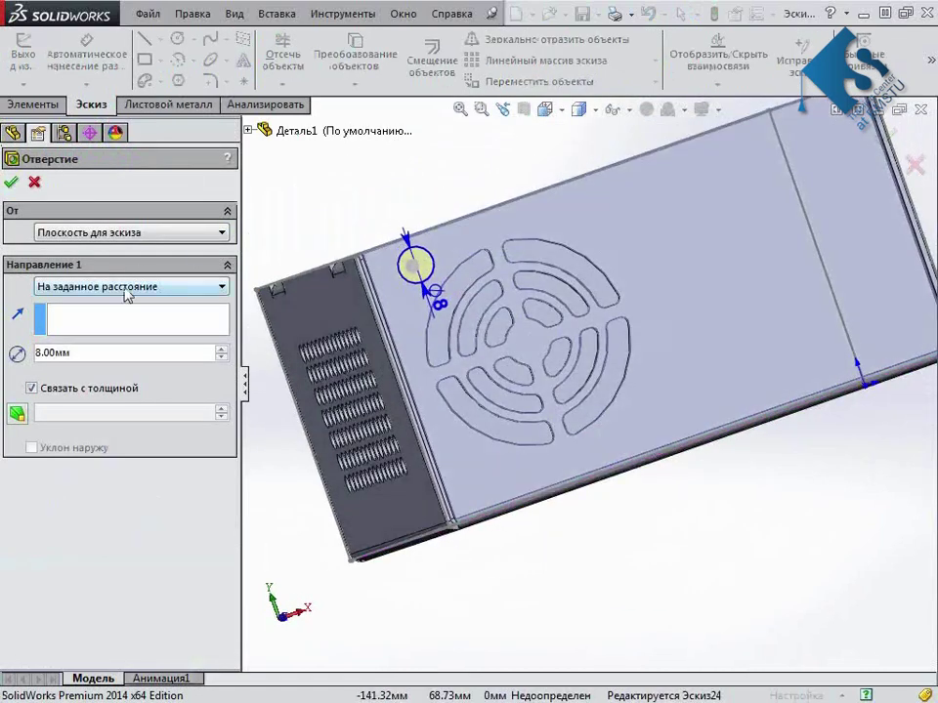
double_click(89, 357)
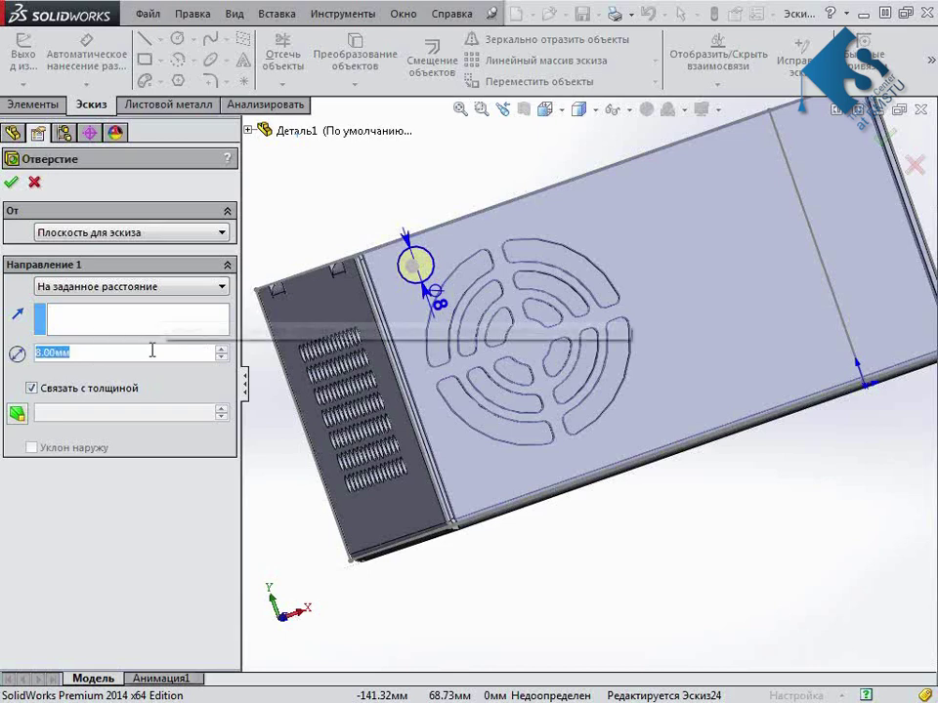
text(4)
key(Return)
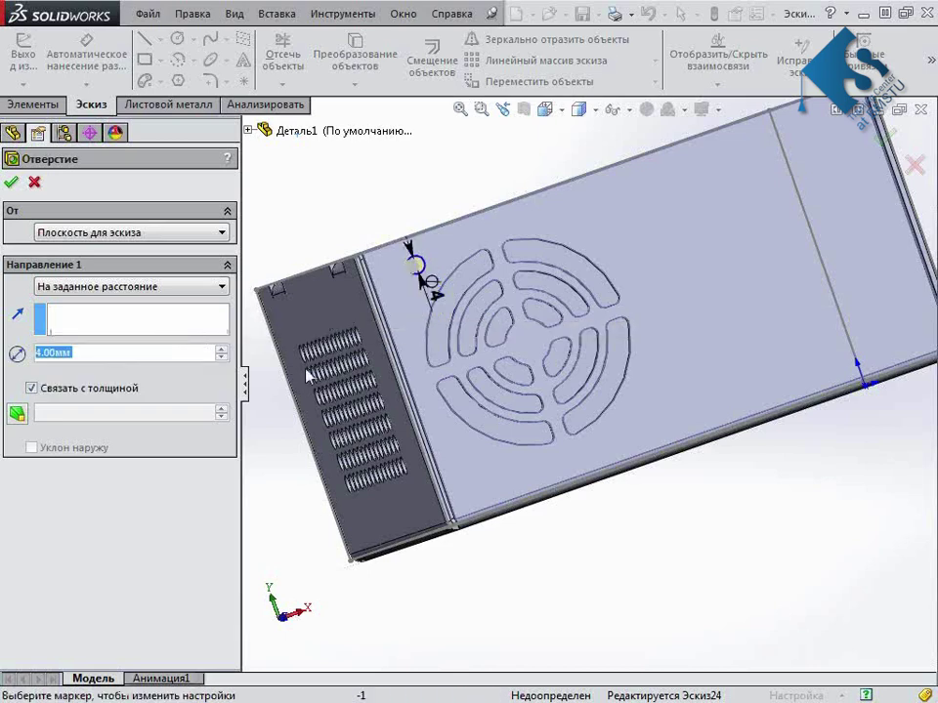
click(11, 181)
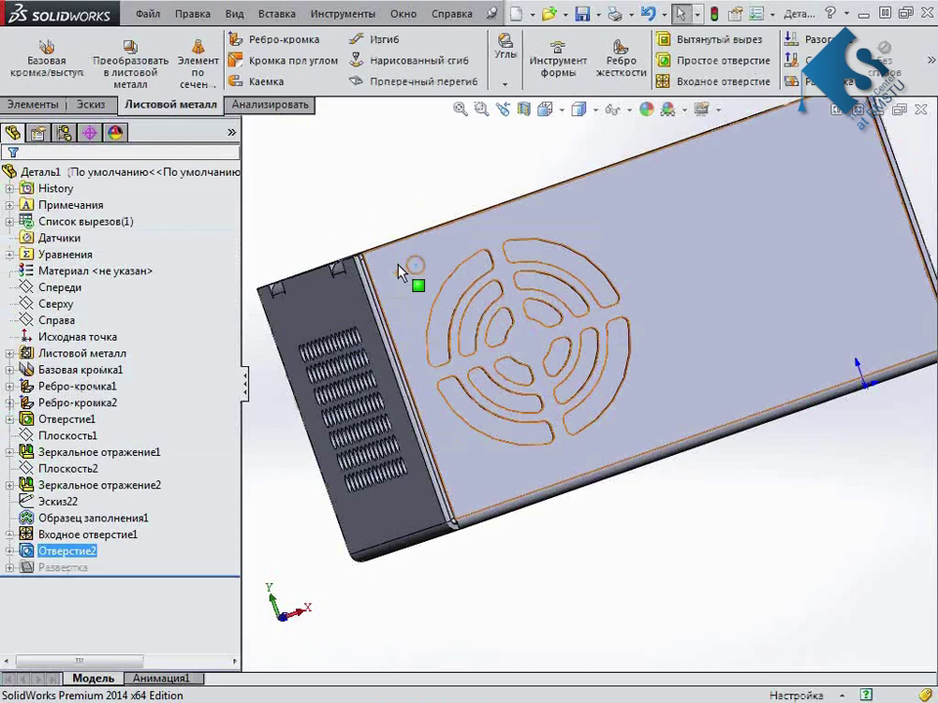
scroll(401, 274, up, 5)
middle_drag(501, 338, 569, 386)
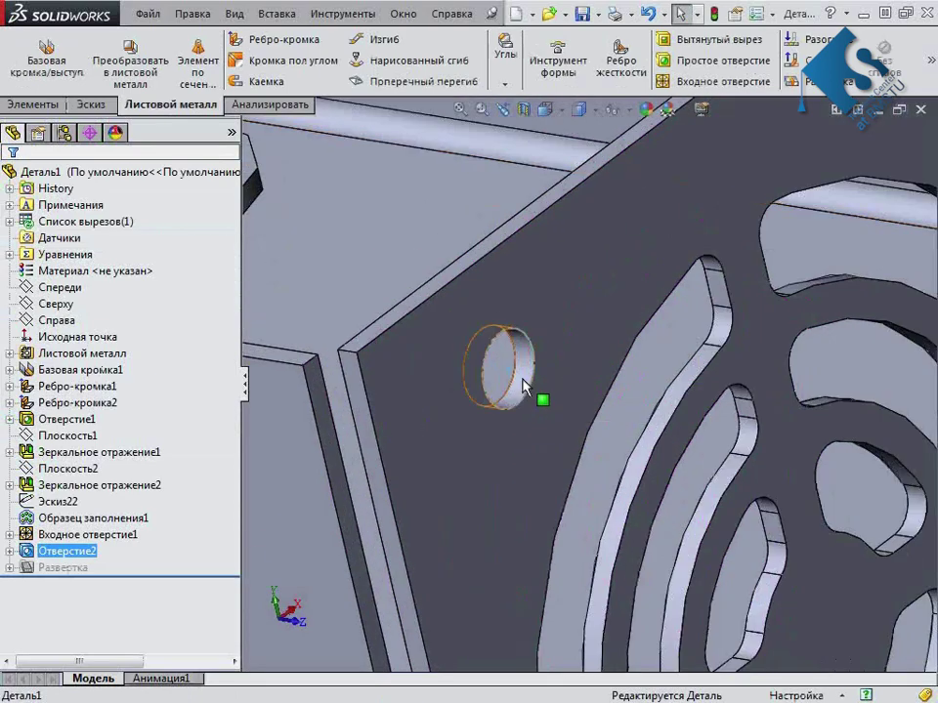
Edit the hole's sketch and show the vent sketch Эскиз23 to expose the grille centerlines
click(526, 386)
click(594, 309)
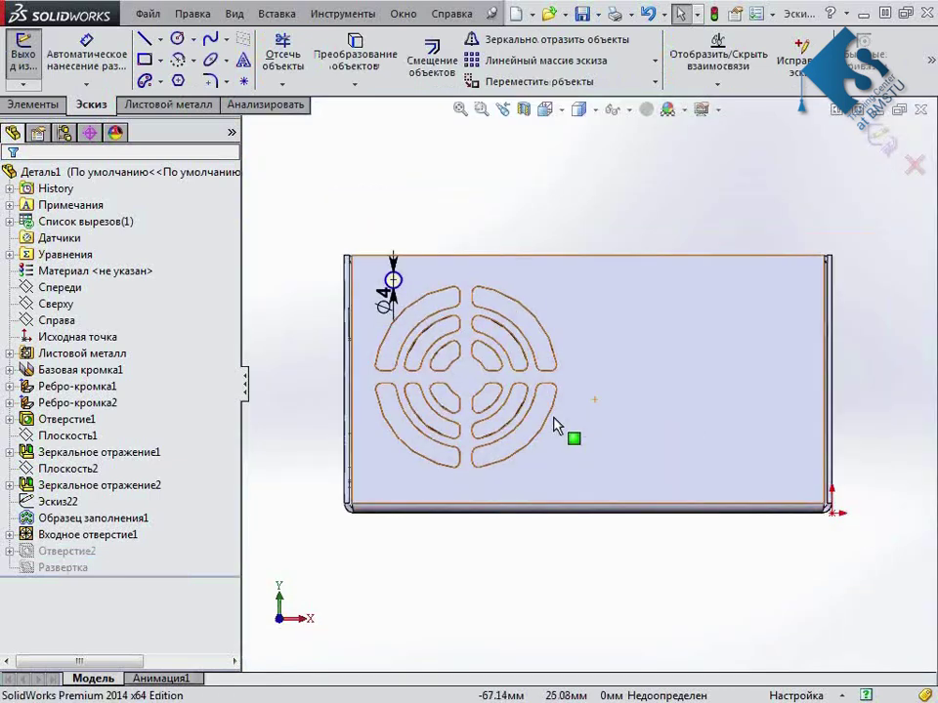
scroll(332, 317, up, 3)
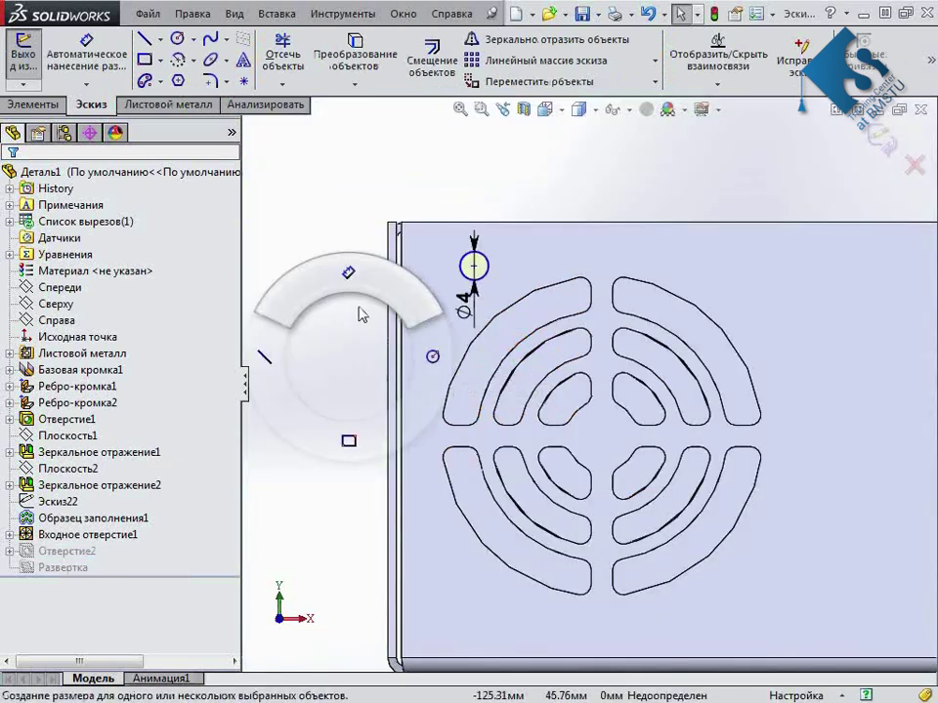
right_drag(353, 362, 354, 270)
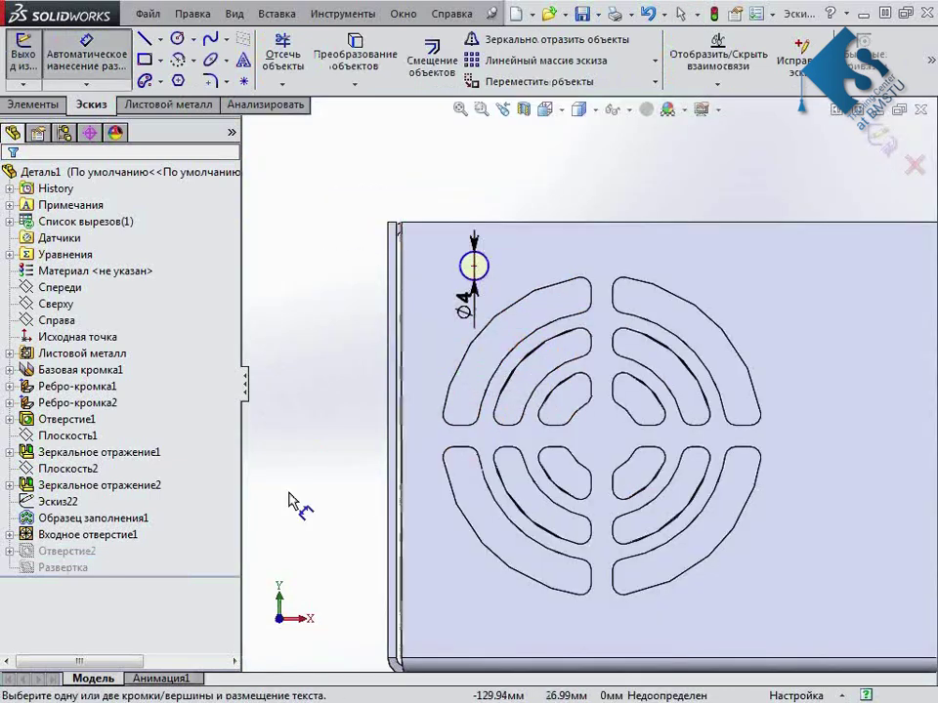
key(Escape)
click(8, 535)
click(83, 551)
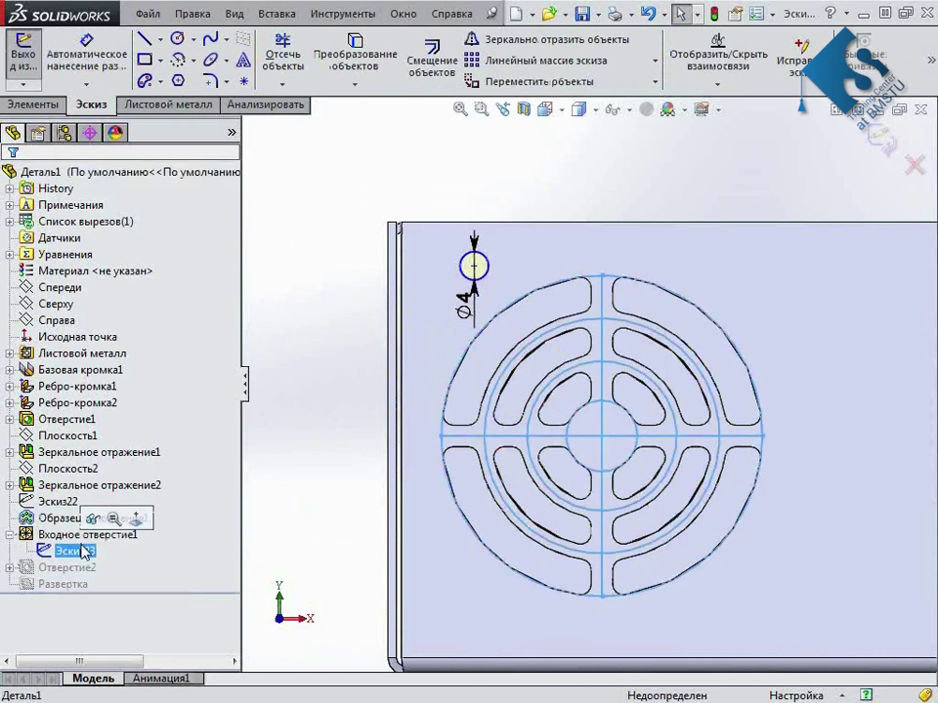
click(94, 516)
Dimension the hole centre 20 mm from the grille's vertical and horizontal centerlines
right_drag(287, 518, 293, 417)
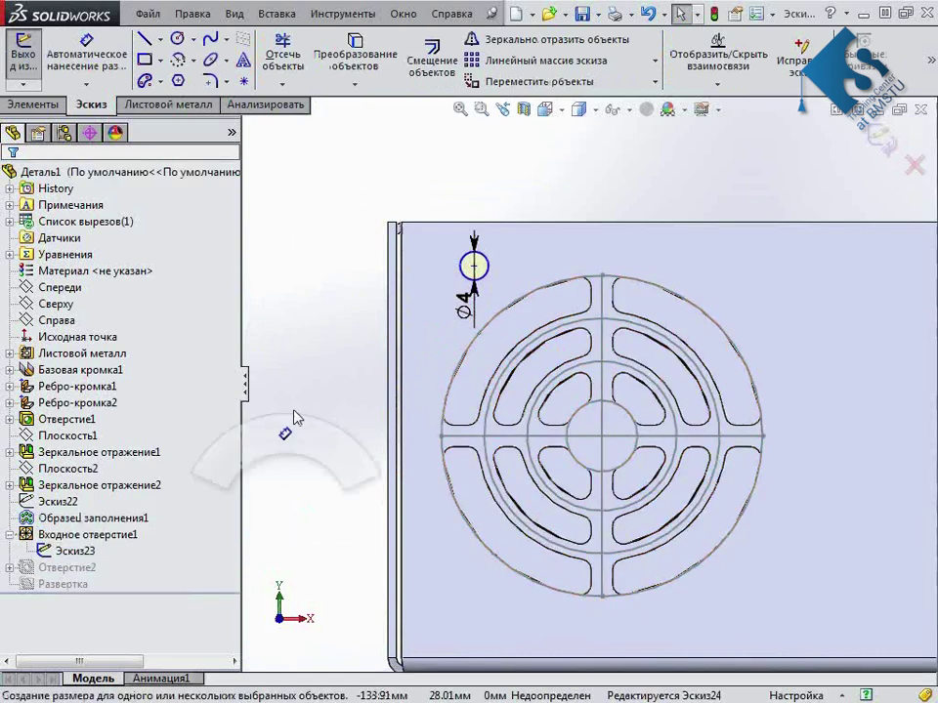
click(474, 266)
click(606, 342)
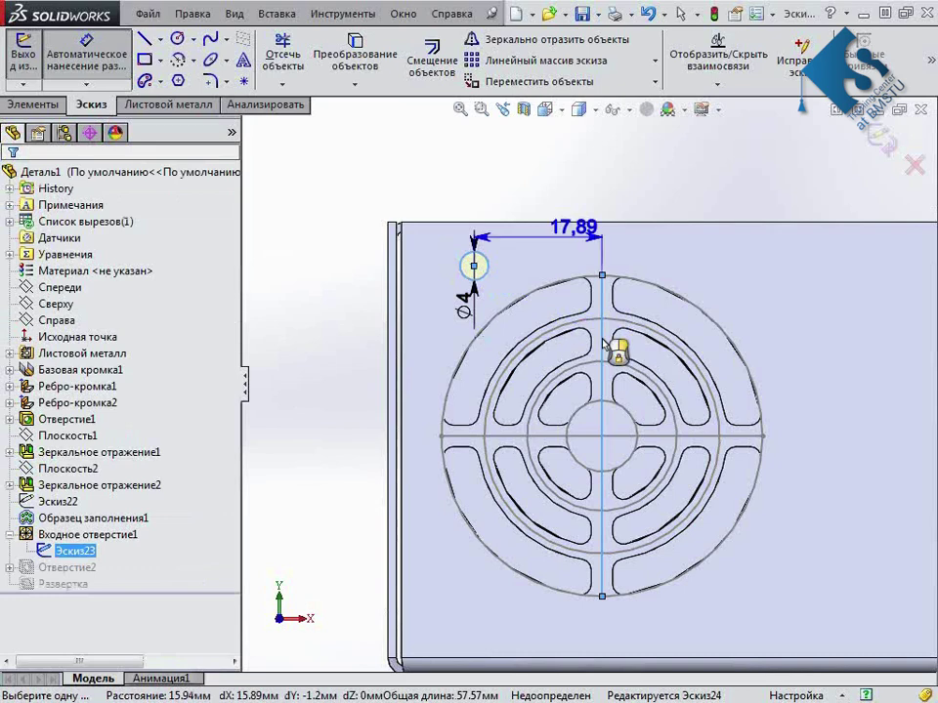
click(552, 186)
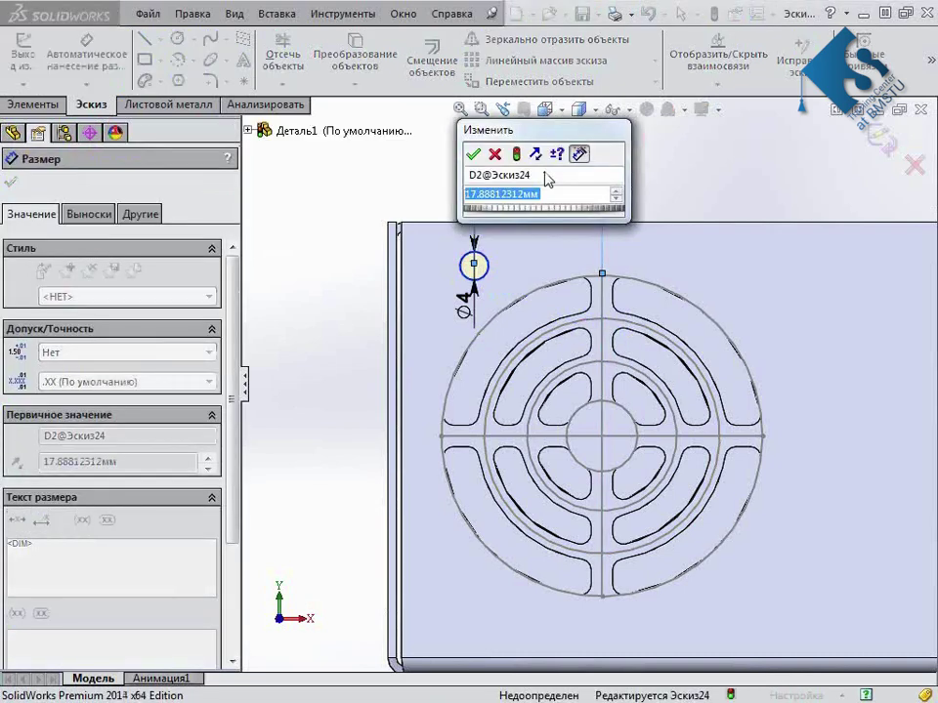
text(20)
key(Return)
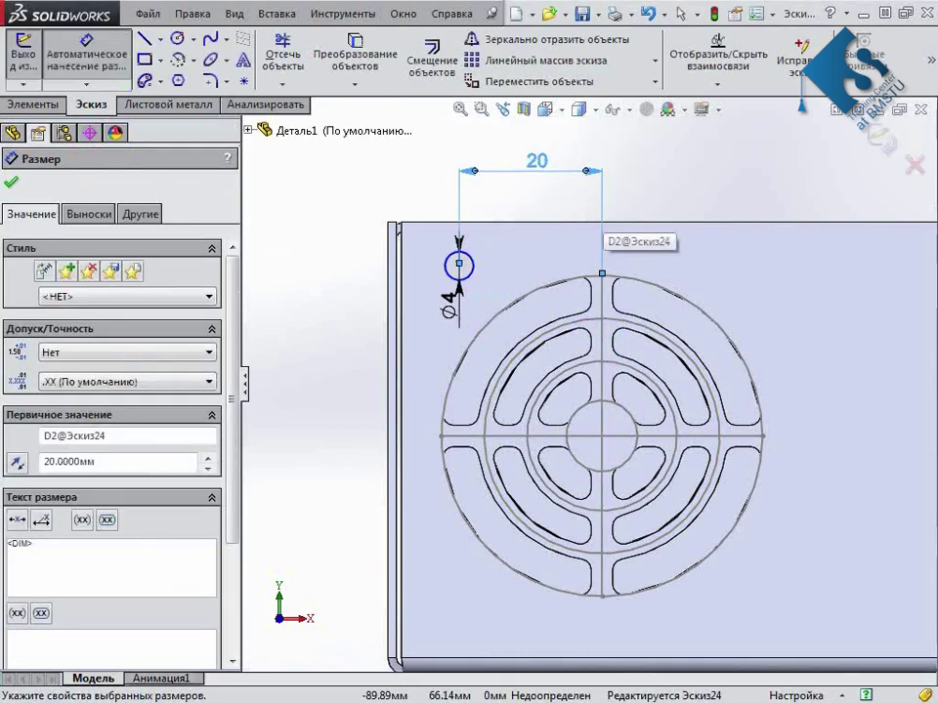
click(557, 436)
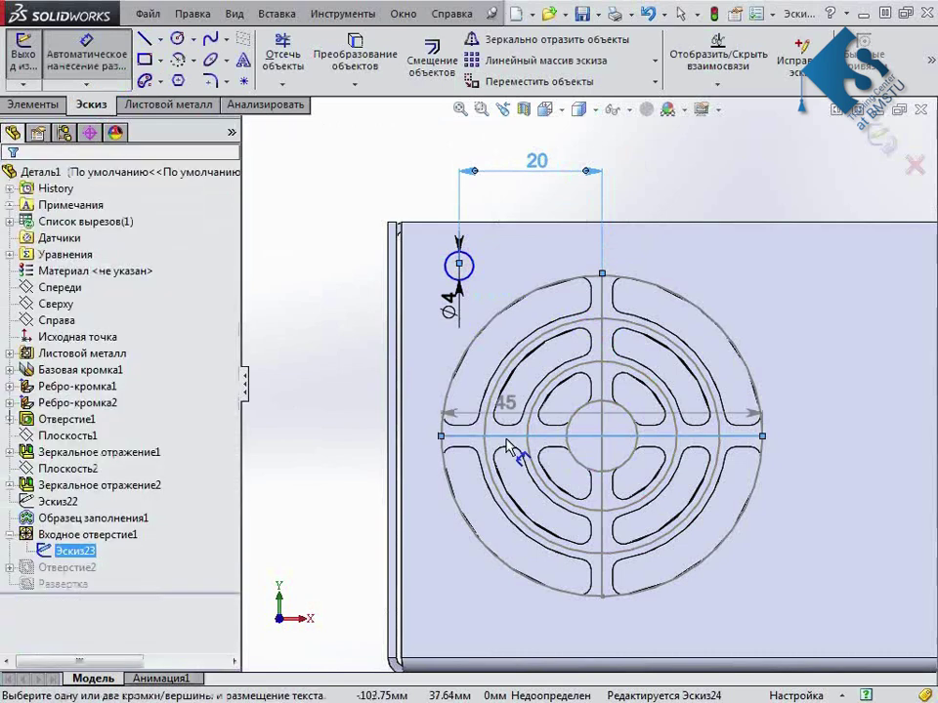
click(469, 269)
click(339, 363)
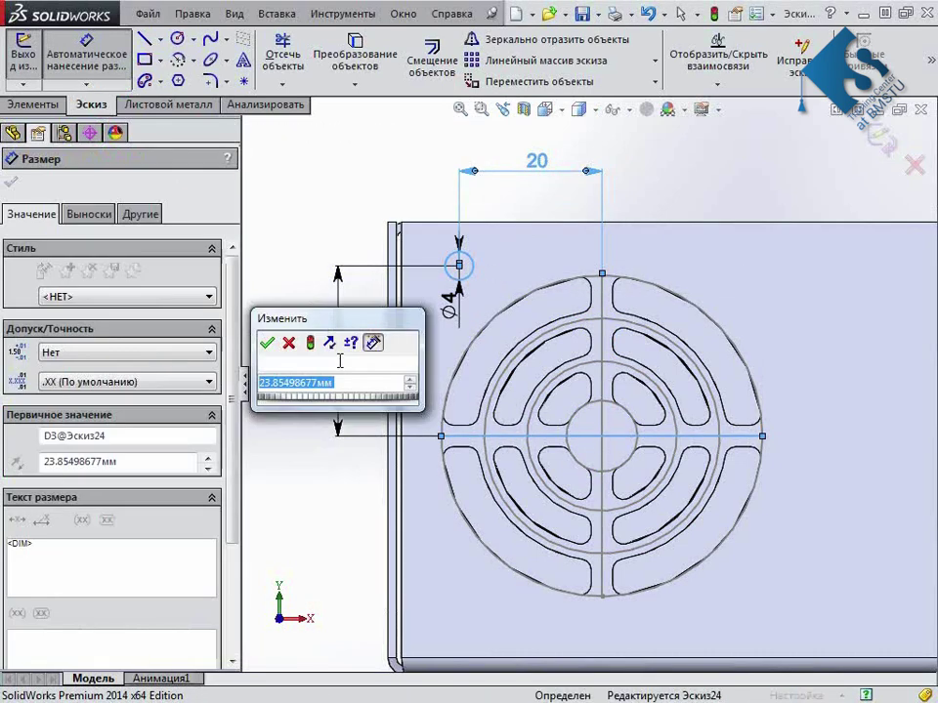
text(20)
key(Return)
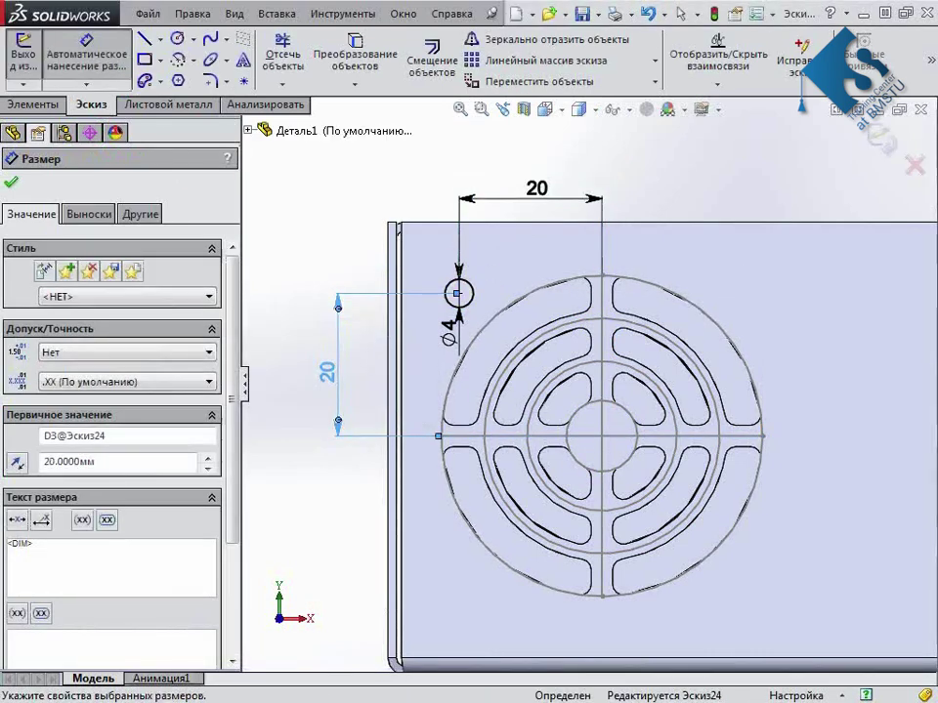
Change both hole distances to 22 mm, then exit the sketch to rebuild
double_click(336, 365)
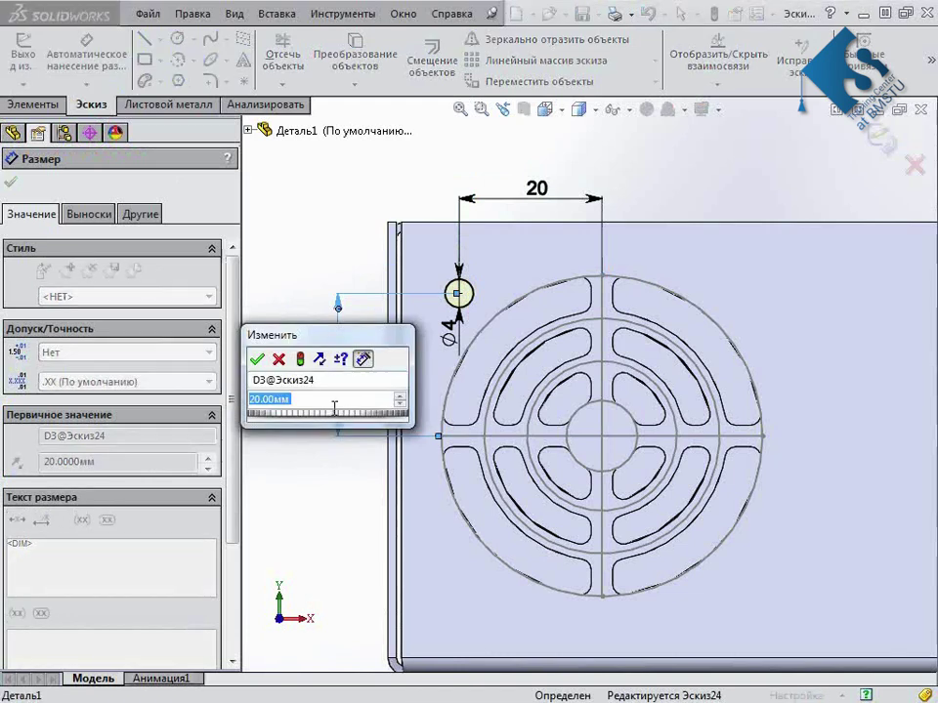
drag(335, 334, 373, 521)
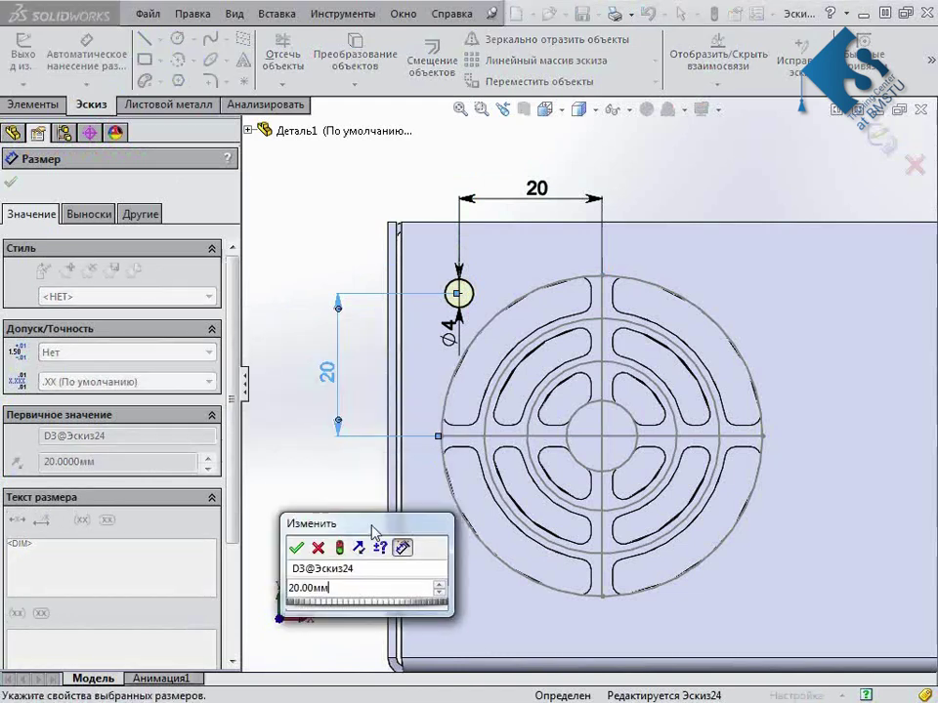
drag(372, 612, 382, 612)
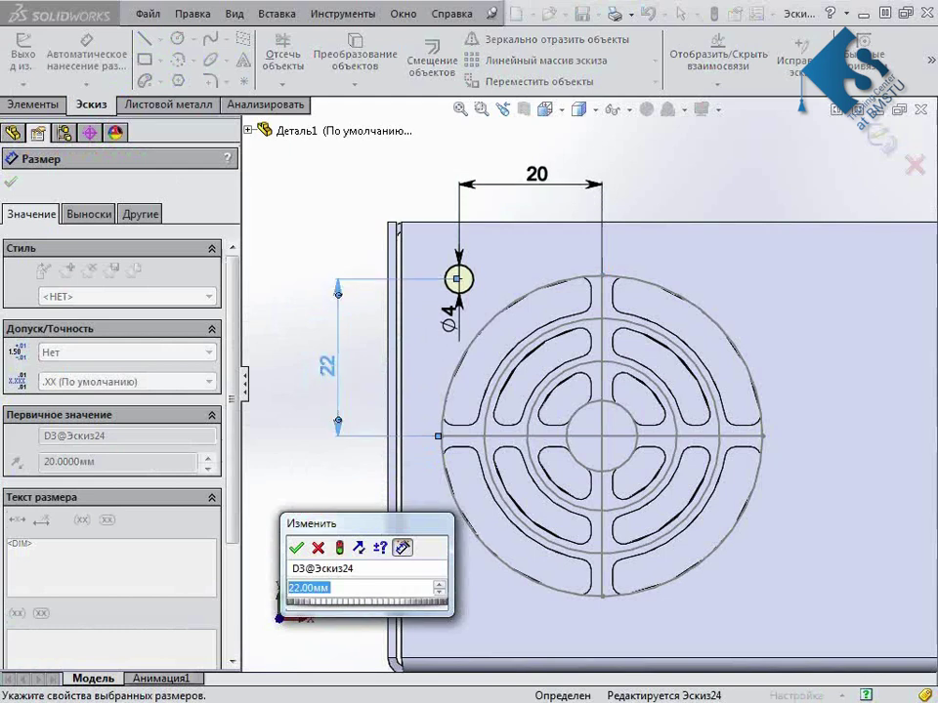
click(297, 548)
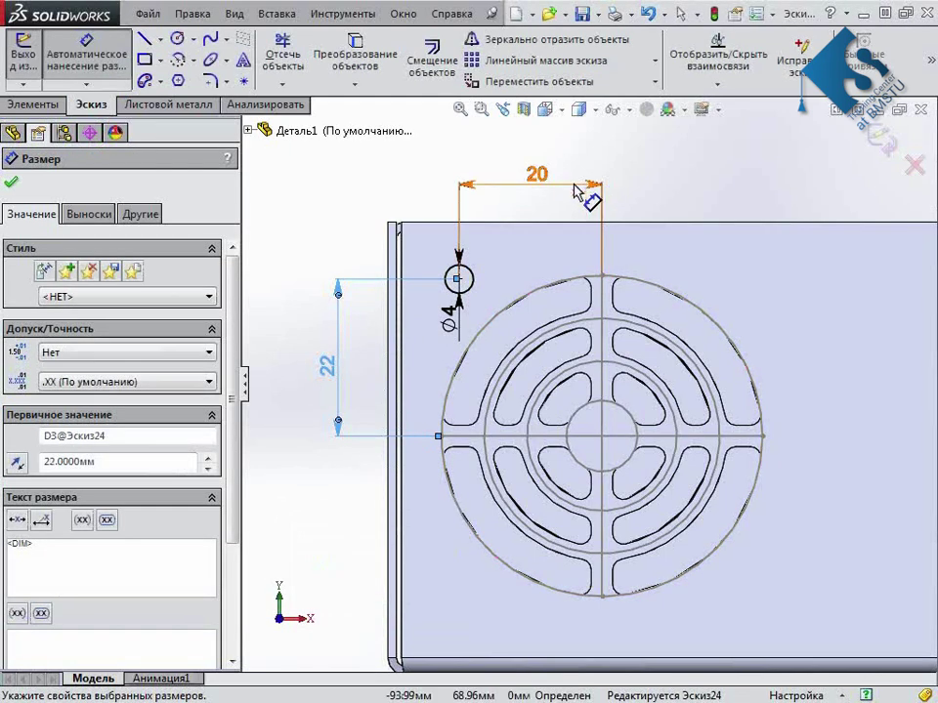
double_click(537, 182)
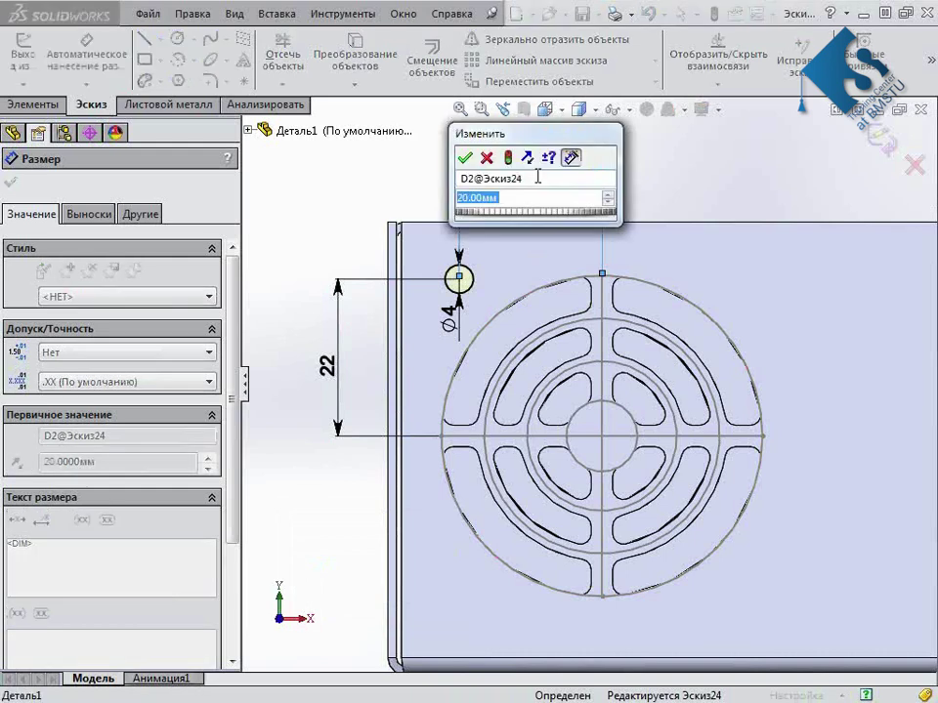
drag(518, 133, 614, 243)
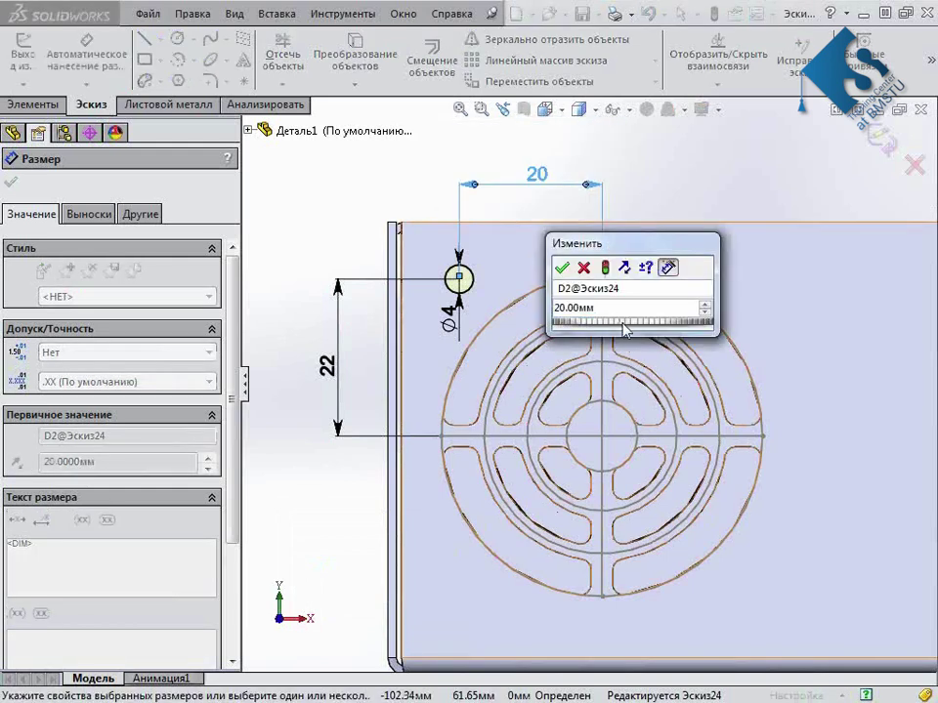
drag(626, 330, 637, 330)
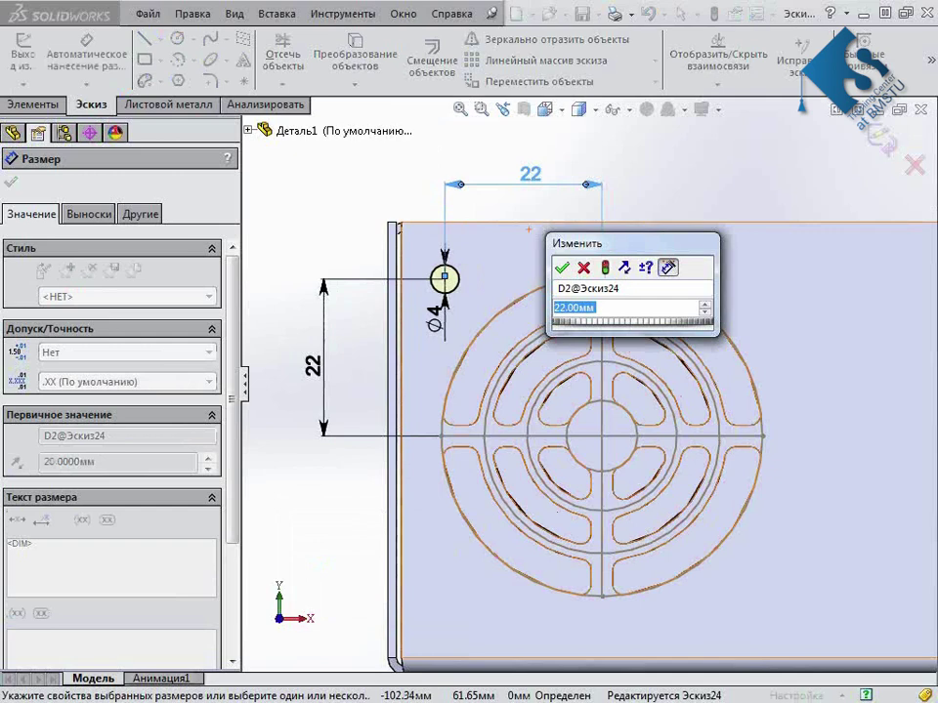
click(561, 267)
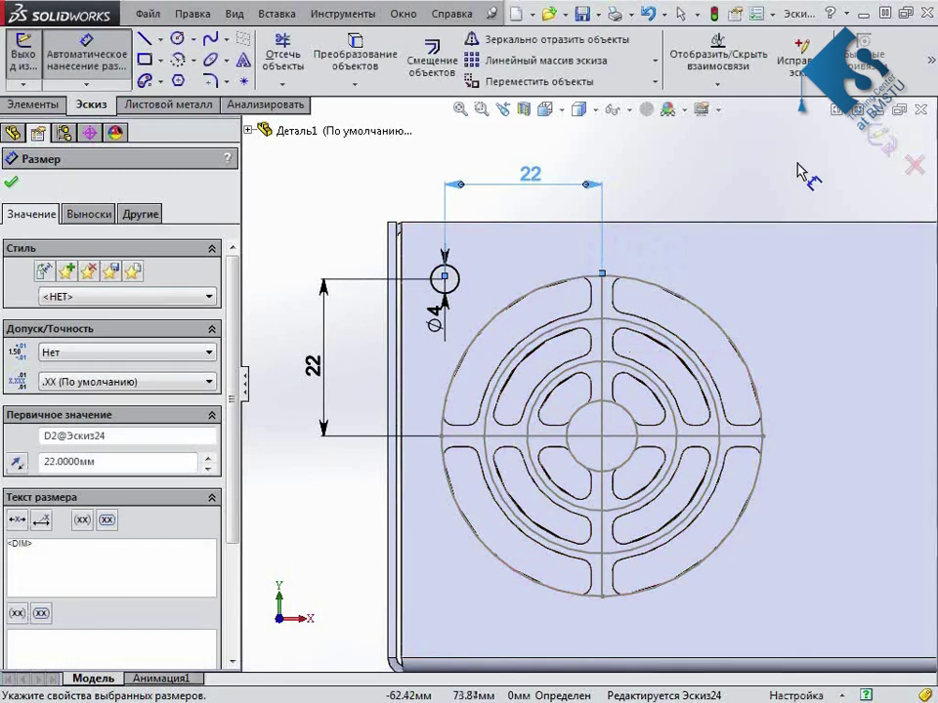
click(802, 173)
click(906, 144)
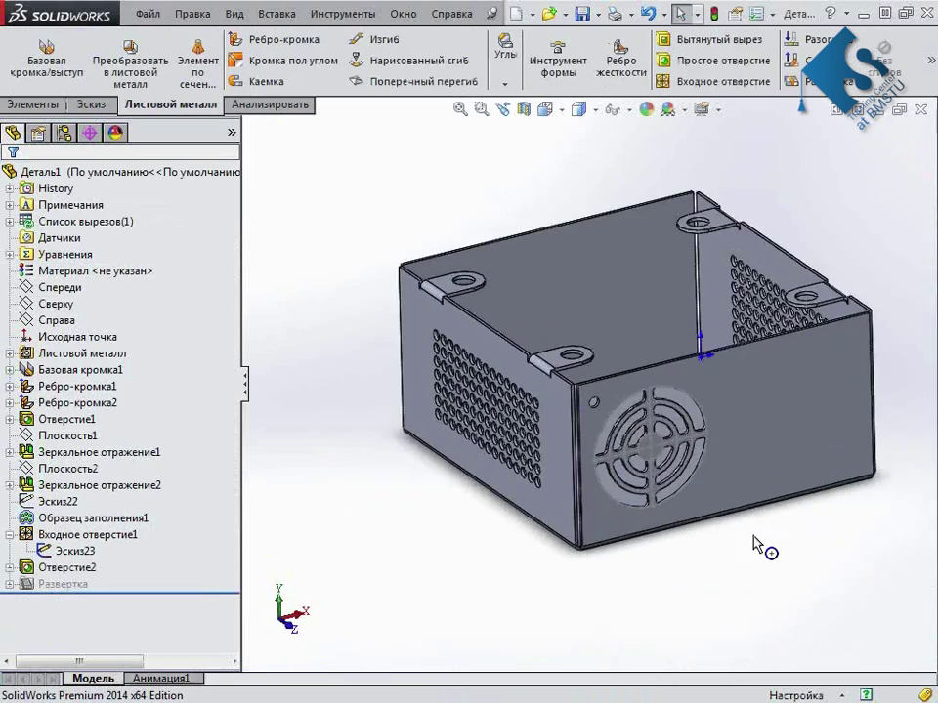
Hide the vent sketch and start a linear pattern along the top front edge with 44 mm spacing
click(71, 529)
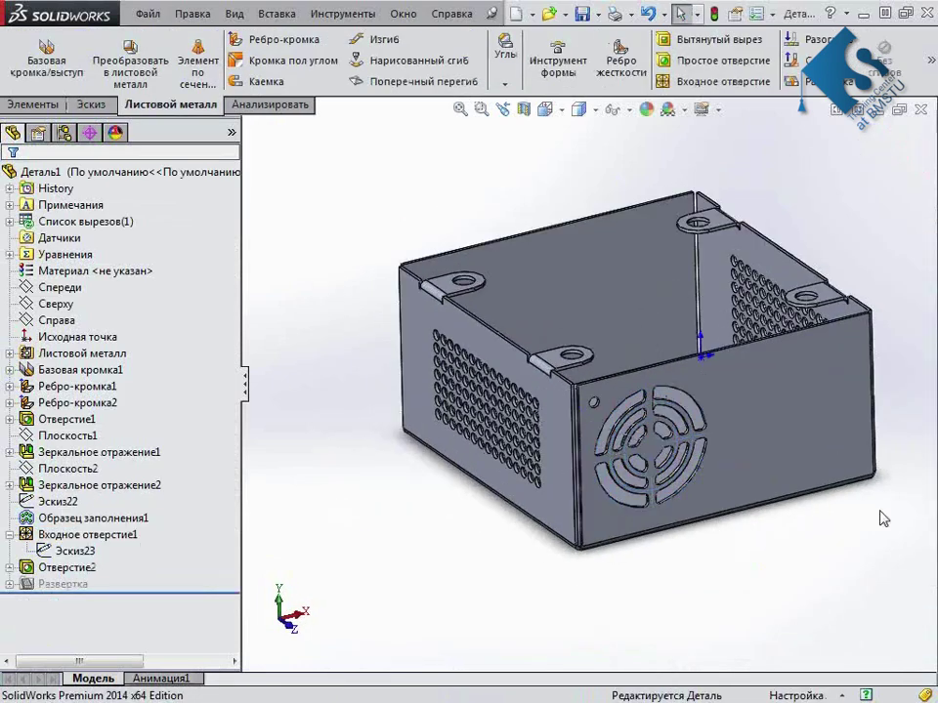
scroll(869, 496, down, 3)
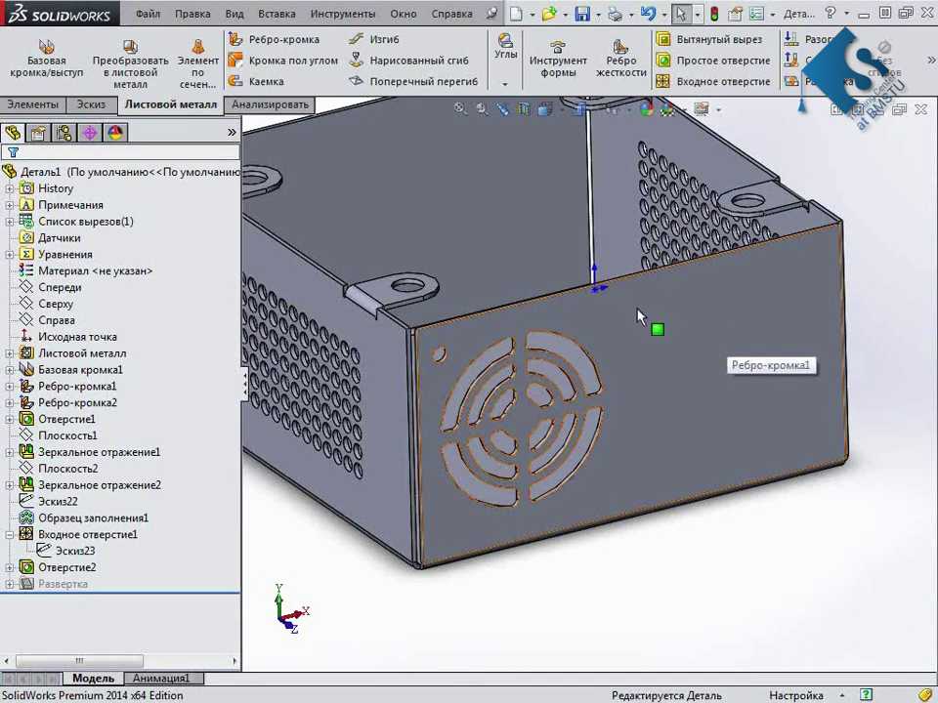
key(s)
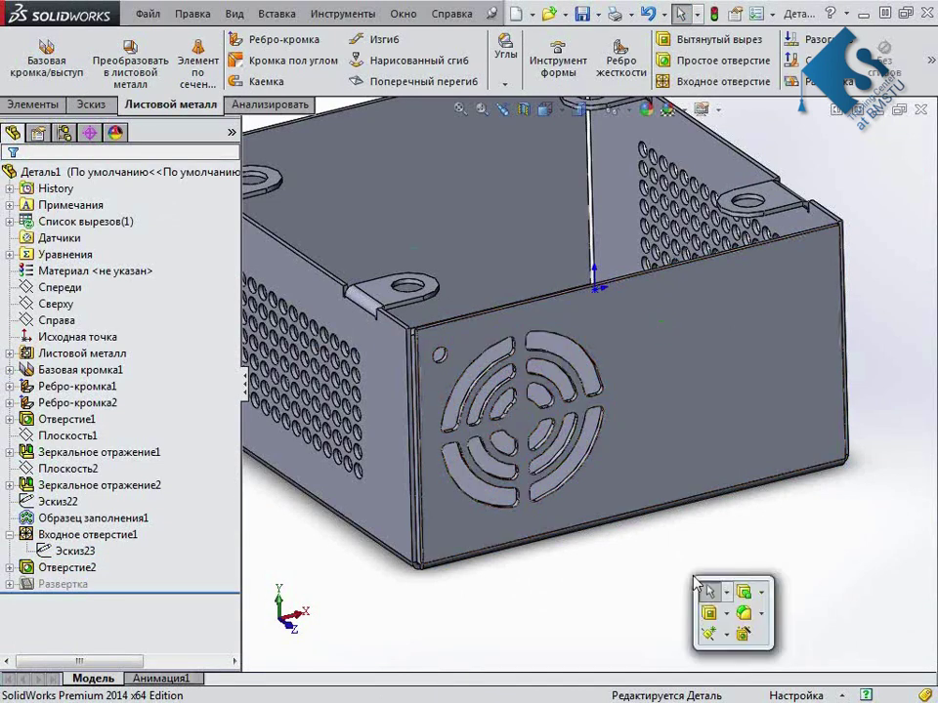
scroll(603, 84, up, 2)
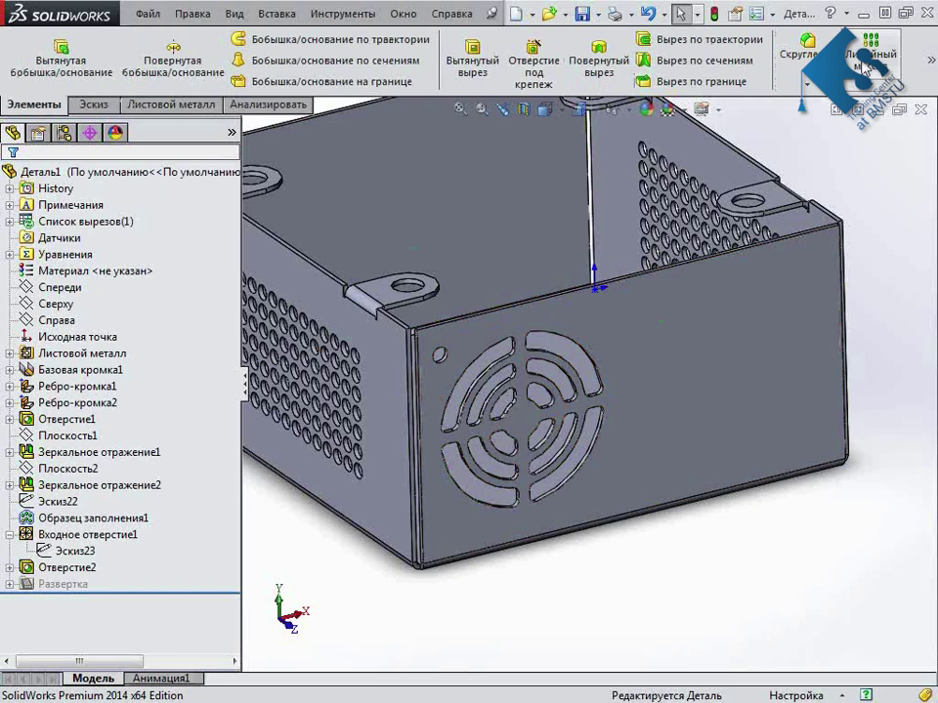
click(866, 60)
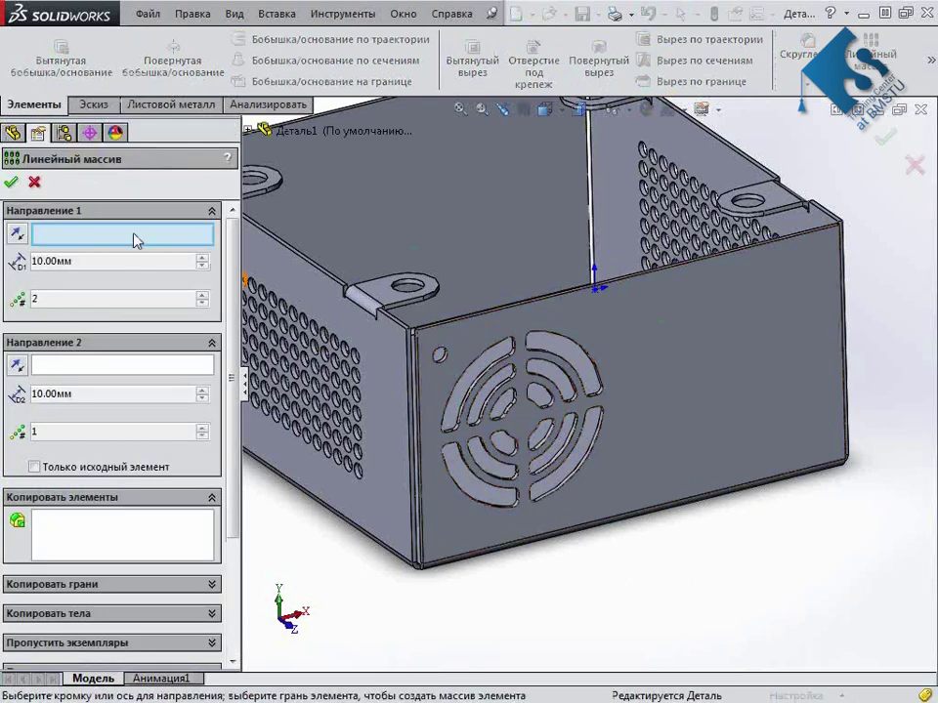
scroll(533, 339, down, 2)
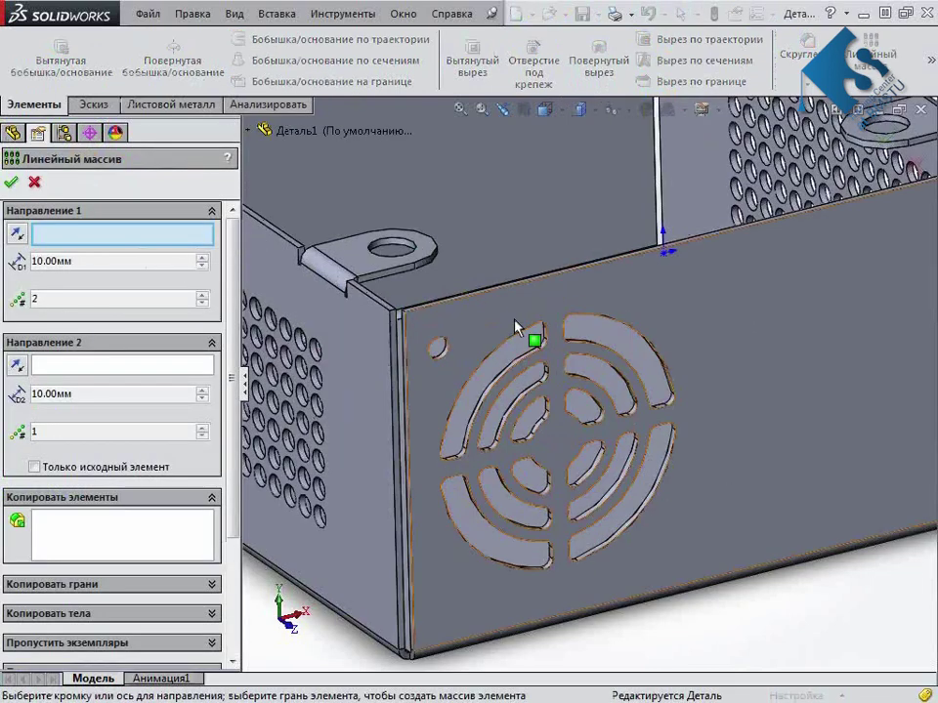
click(509, 285)
double_click(87, 259)
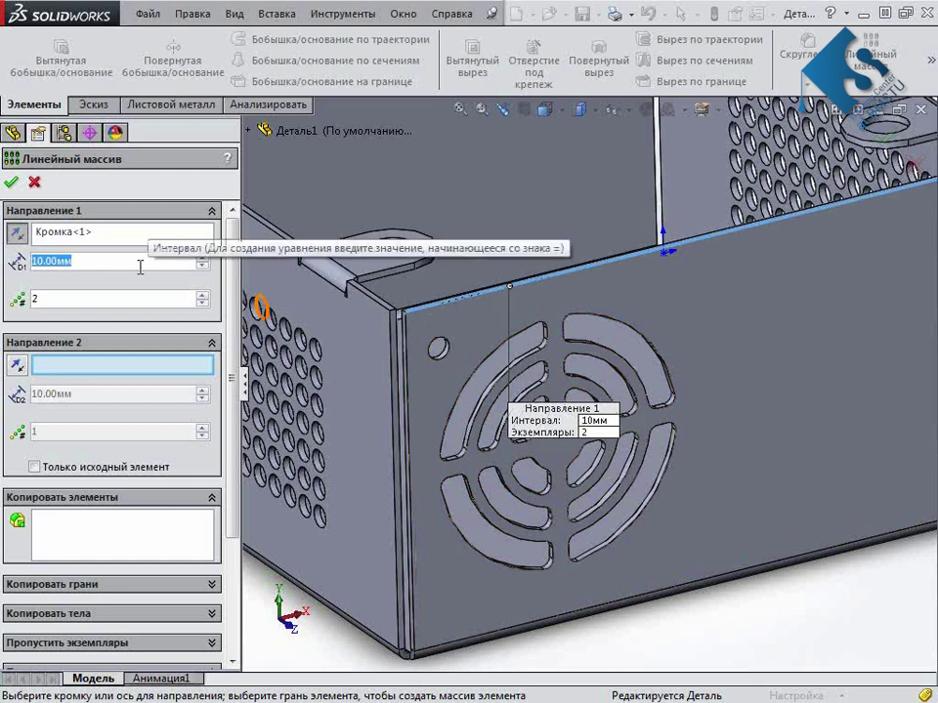
text(44)
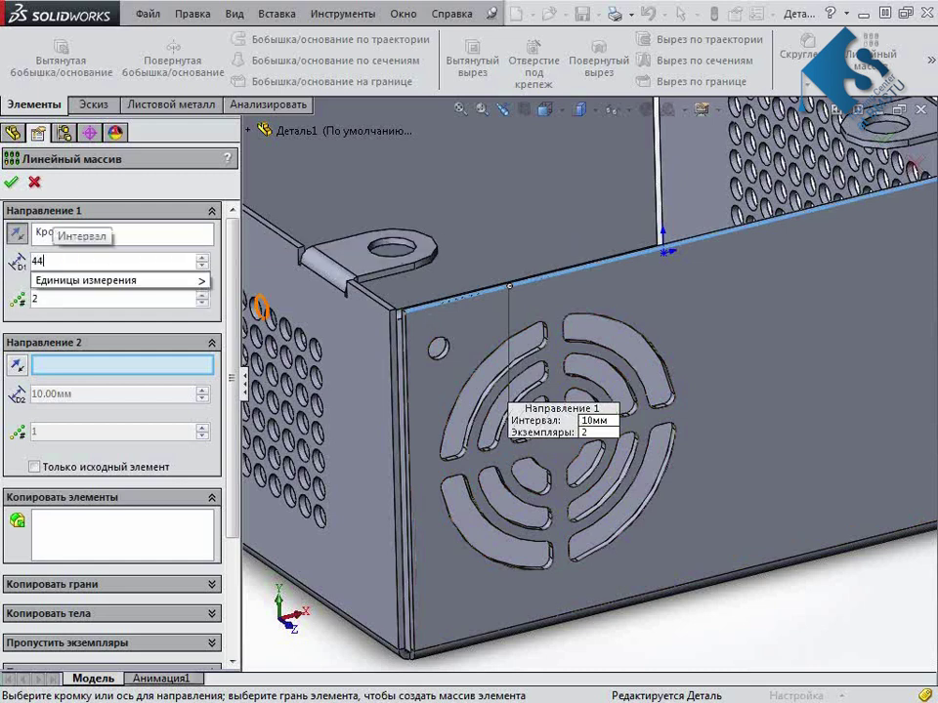
click(156, 235)
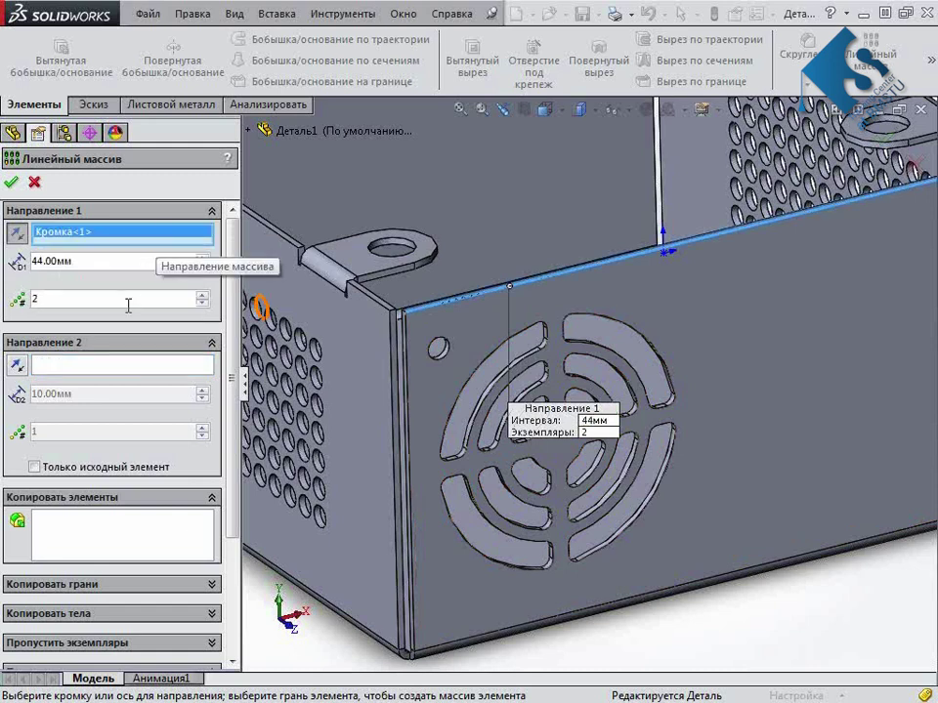
Set the second pattern direction along the vertical front edge: 44 mm spacing, 2 copies
click(127, 367)
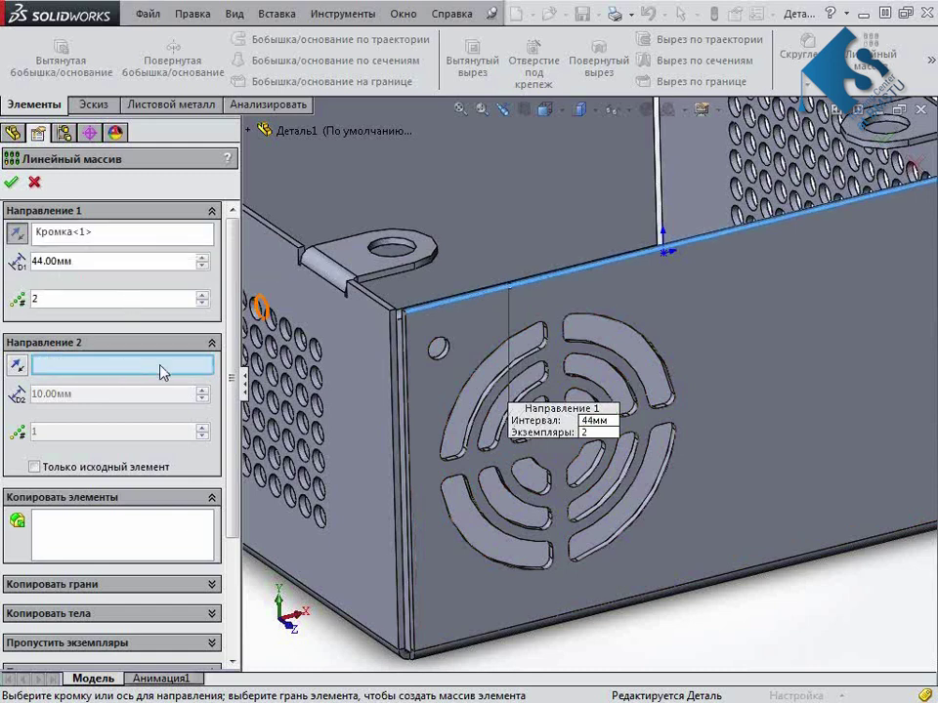
click(407, 369)
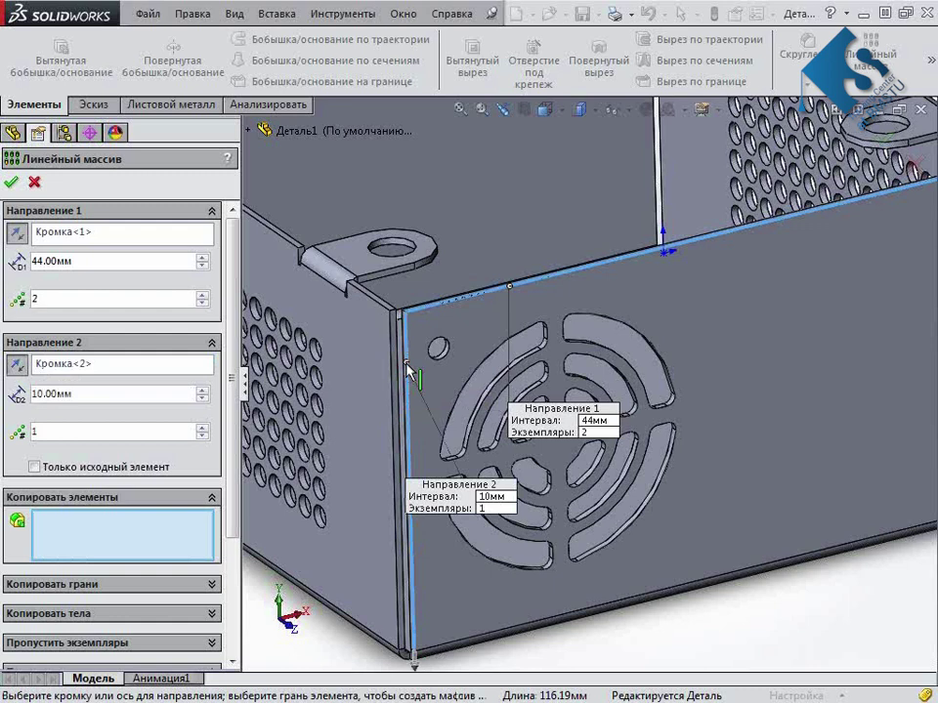
drag(89, 394, 5, 396)
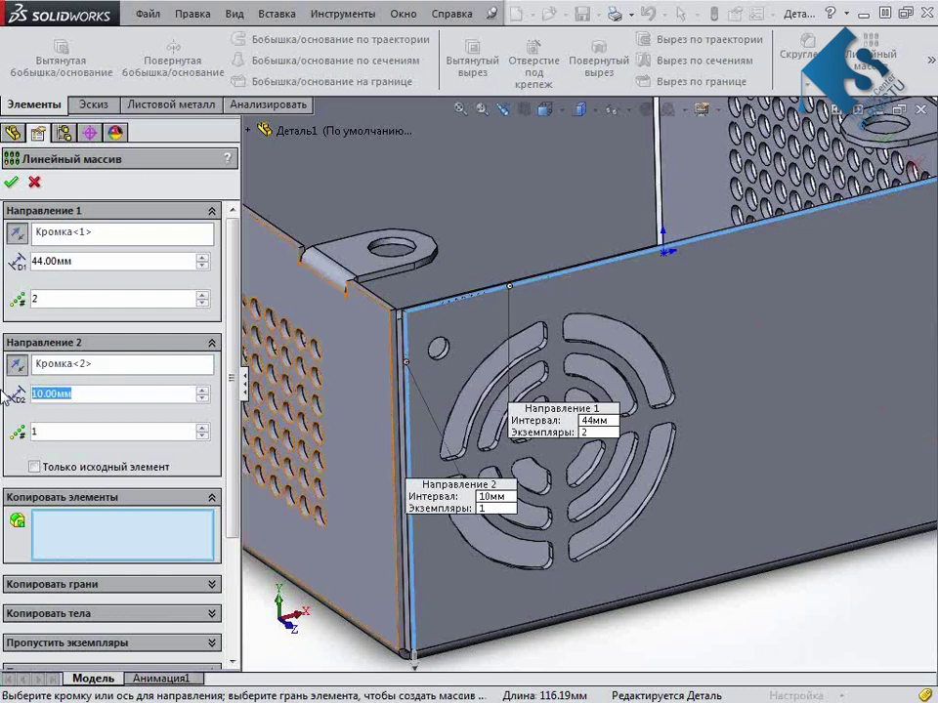
text(44)
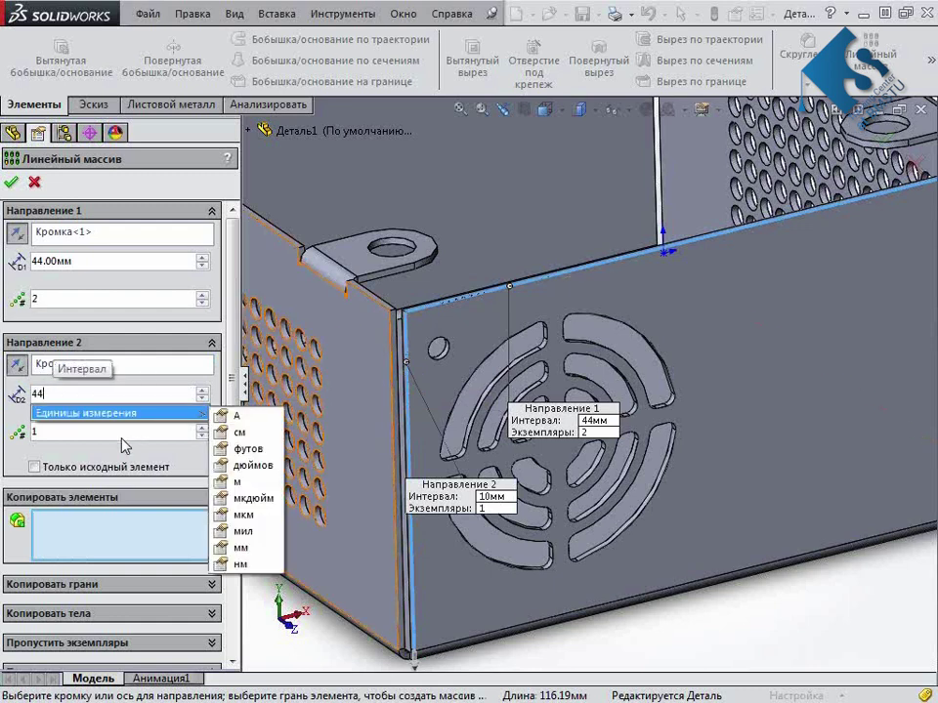
key(Return)
click(203, 428)
Pattern the 4 mm hole Отверстие2 and accept the 2×2 grid Линейный массив1
scroll(482, 372, down, 3)
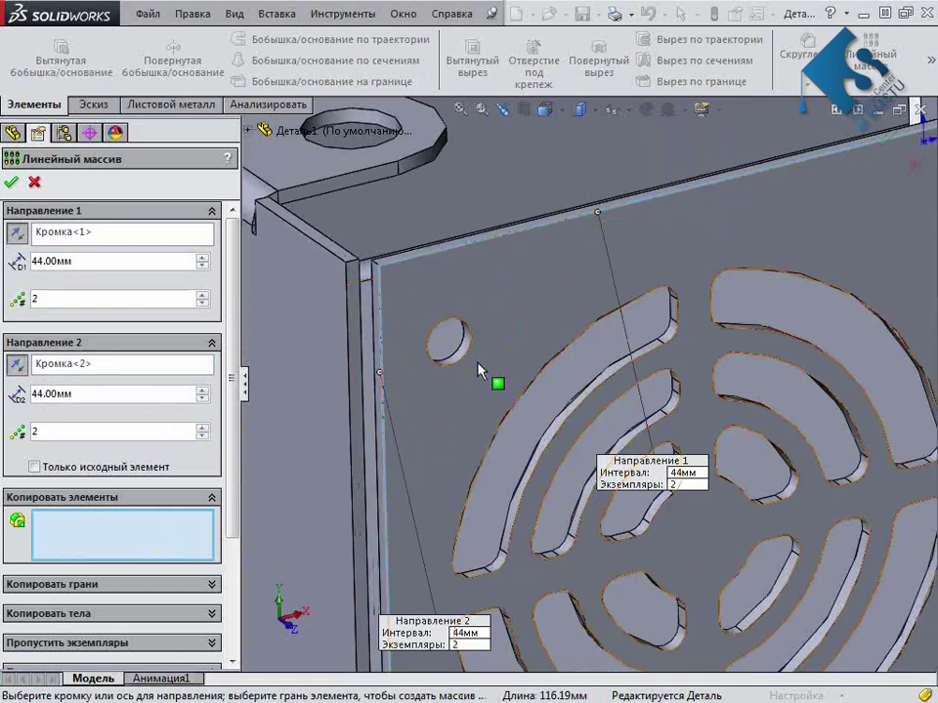
scroll(478, 366, down, 2)
click(480, 365)
scroll(479, 365, up, 5)
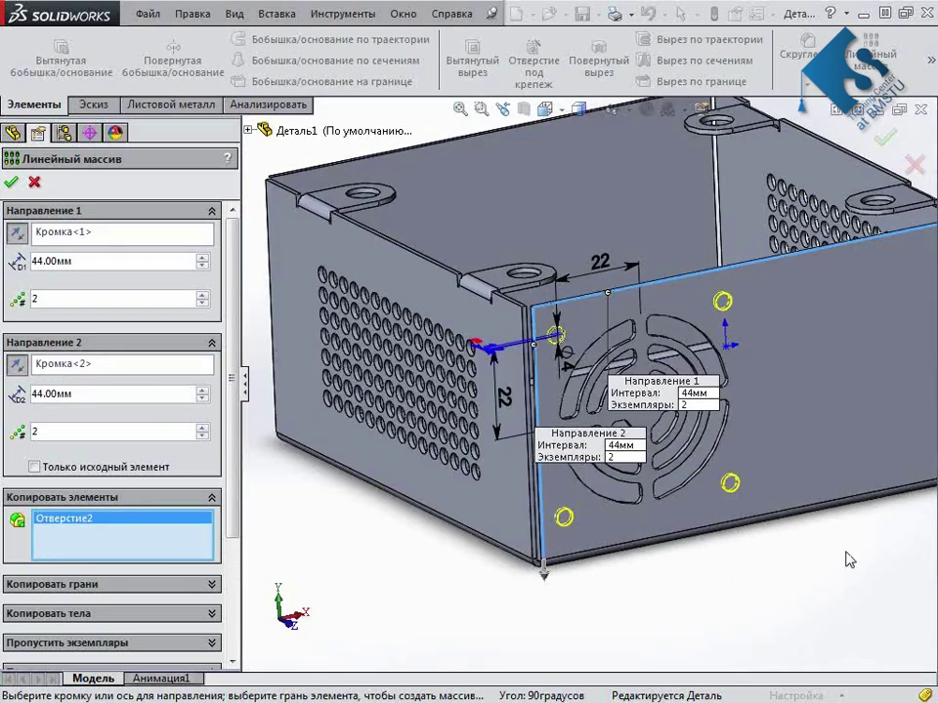
middle_drag(846, 555, 861, 542)
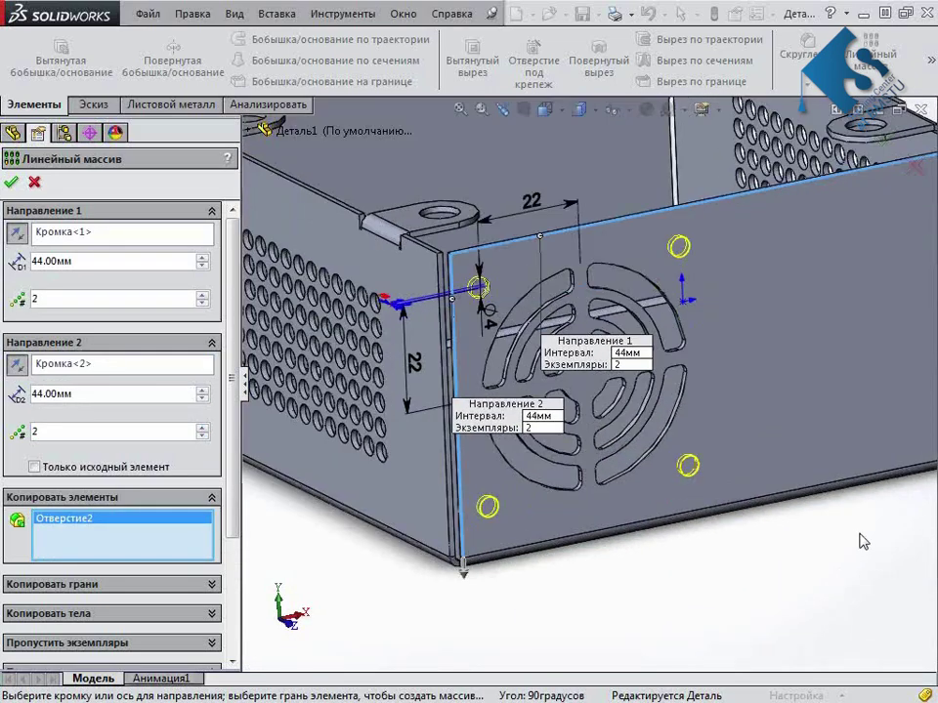
scroll(822, 501, down, 3)
scroll(822, 502, up, 3)
middle_drag(822, 501, 869, 491)
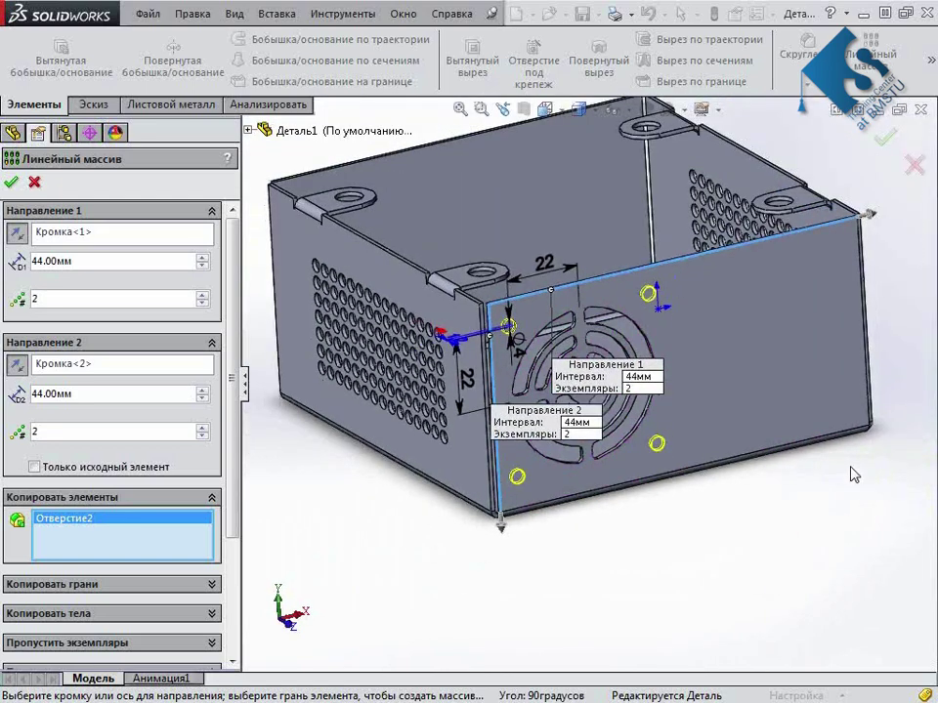
click(12, 184)
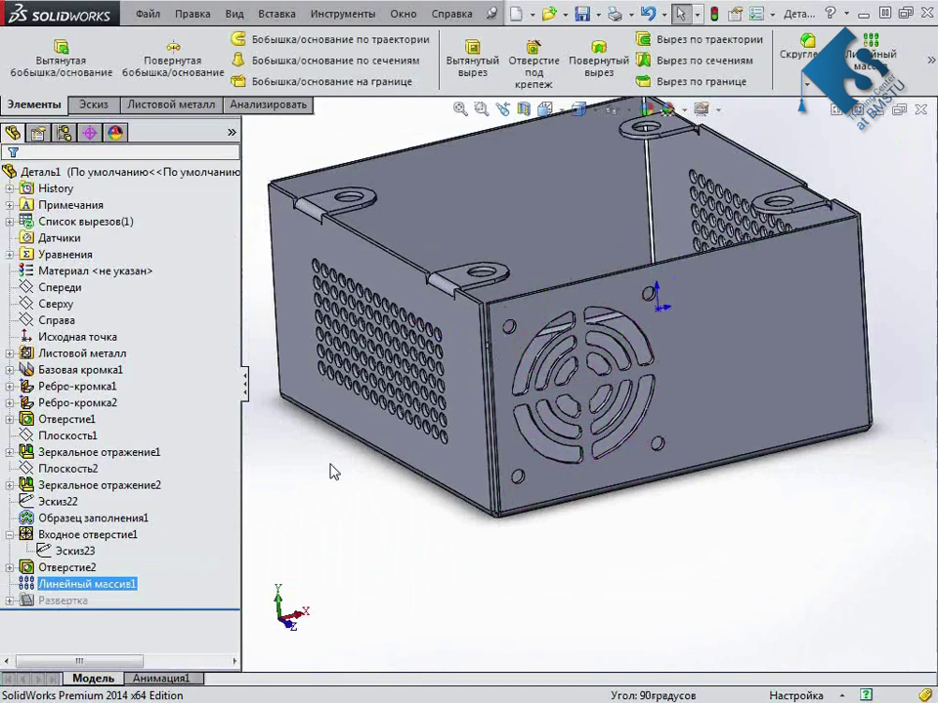
mouse_move(820, 552)
middle_down()
mouse_move(811, 532)
mouse_move(829, 544)
mouse_move(808, 546)
mouse_move(833, 553)
mouse_move(835, 563)
mouse_move(797, 320)
middle_up()
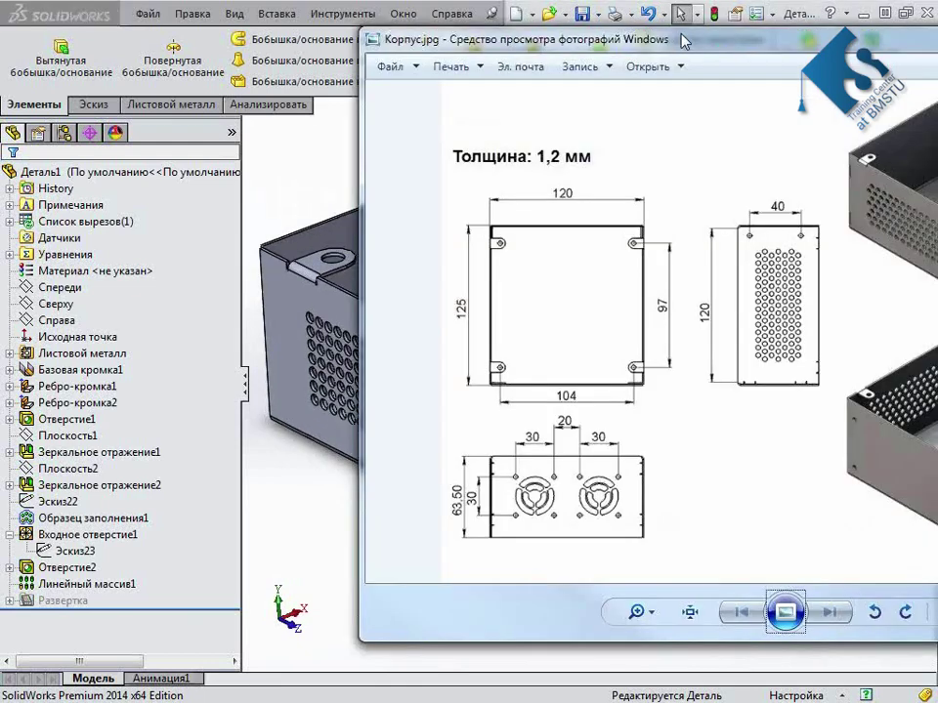
drag(811, 39, 415, 39)
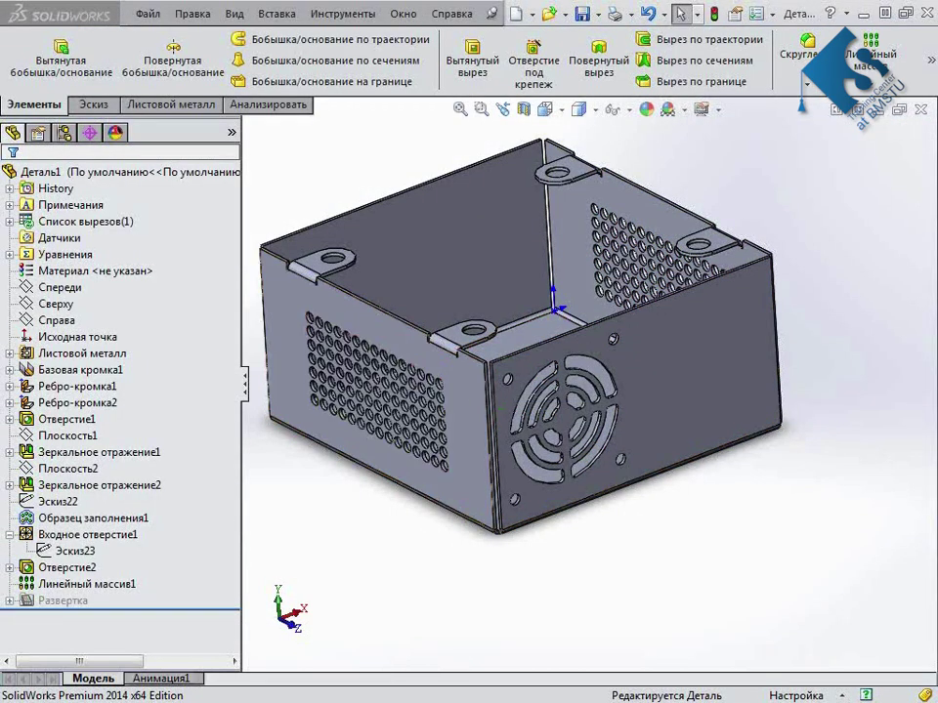
Mirror Линейный массив1 and Входное отверстие1 across the mid plane to add a second fan vent
click(872, 86)
click(743, 140)
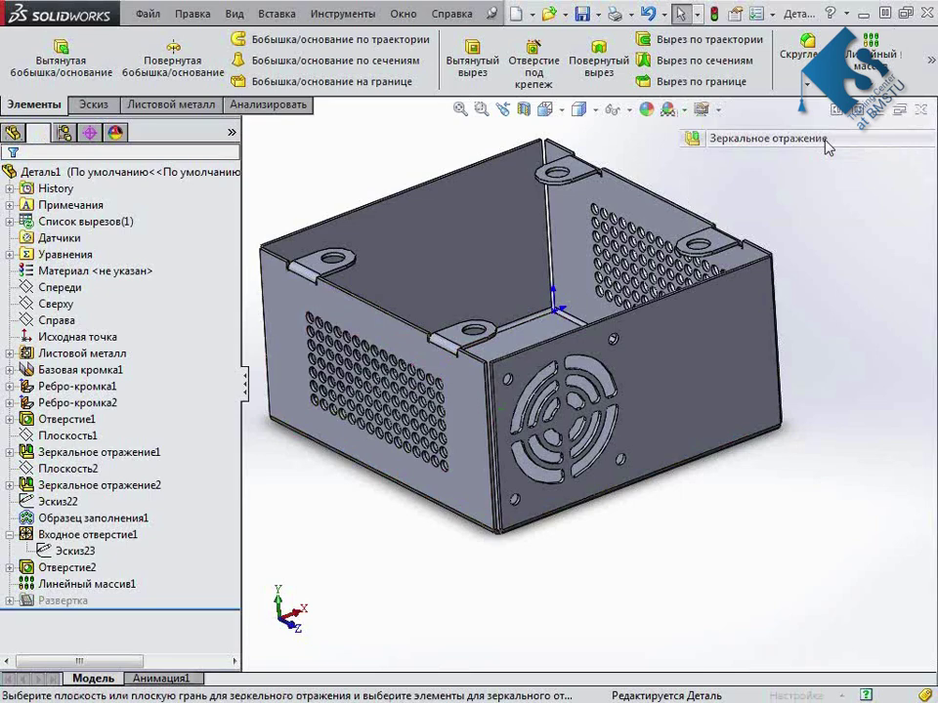
click(112, 320)
scroll(518, 465, down, 3)
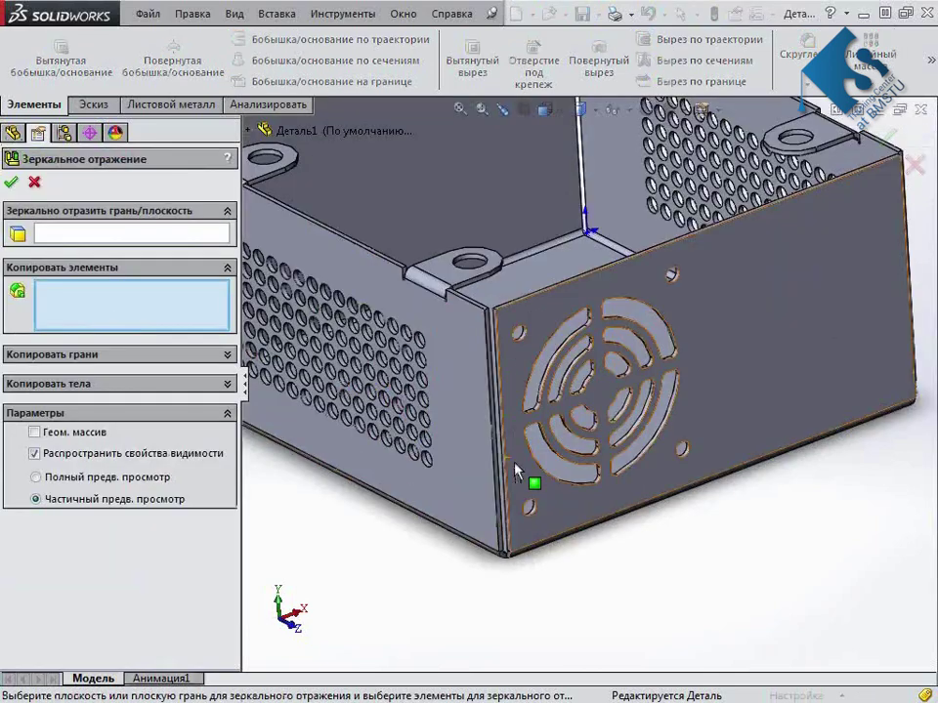
scroll(269, 156, down, 2)
click(248, 131)
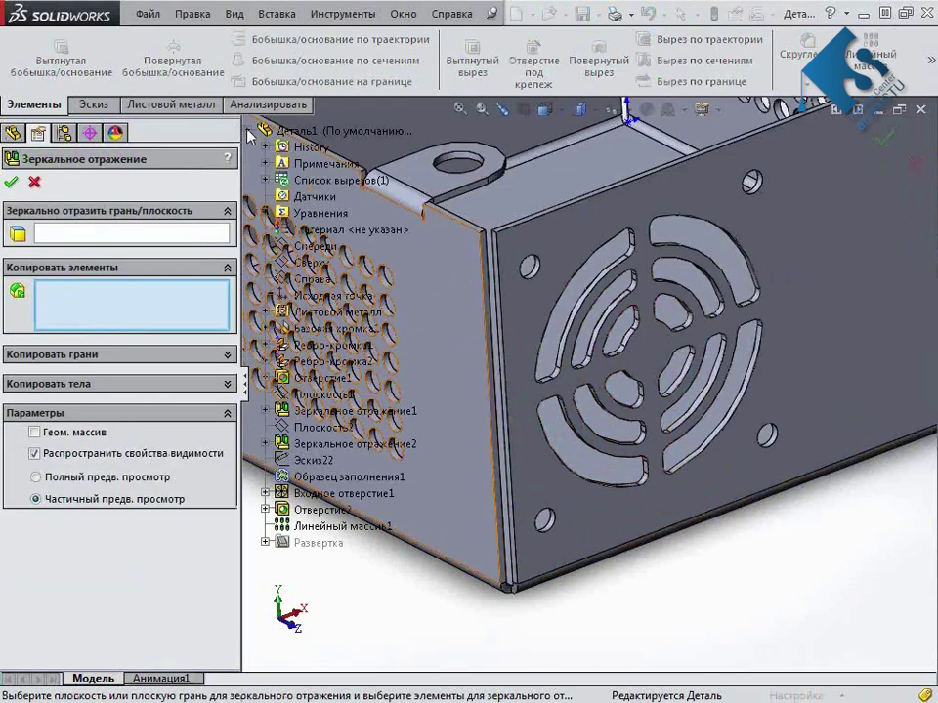
click(306, 526)
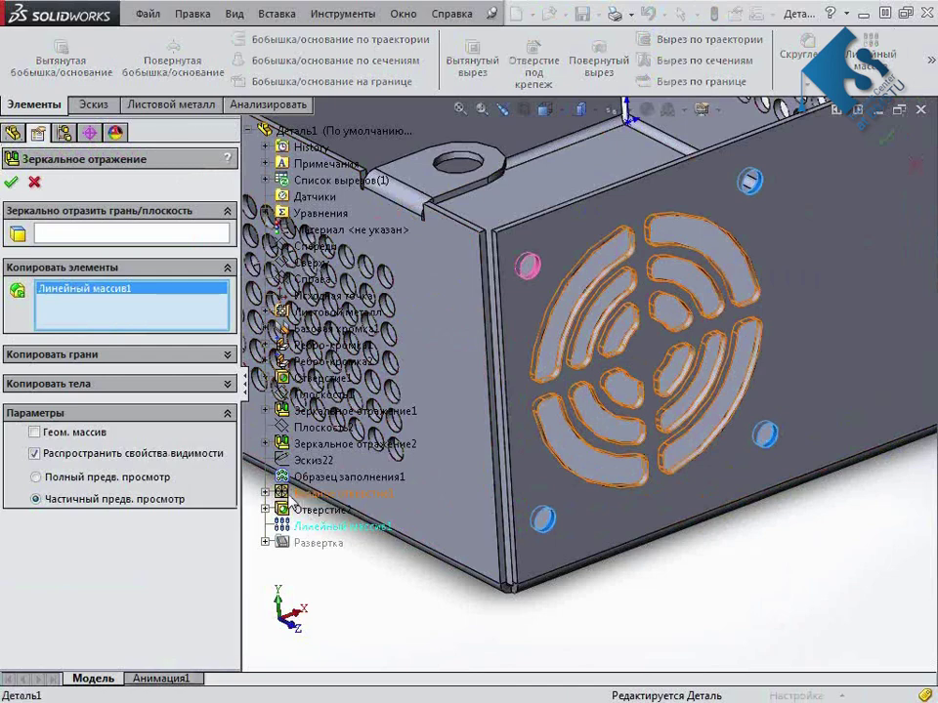
scroll(507, 620, up, 2)
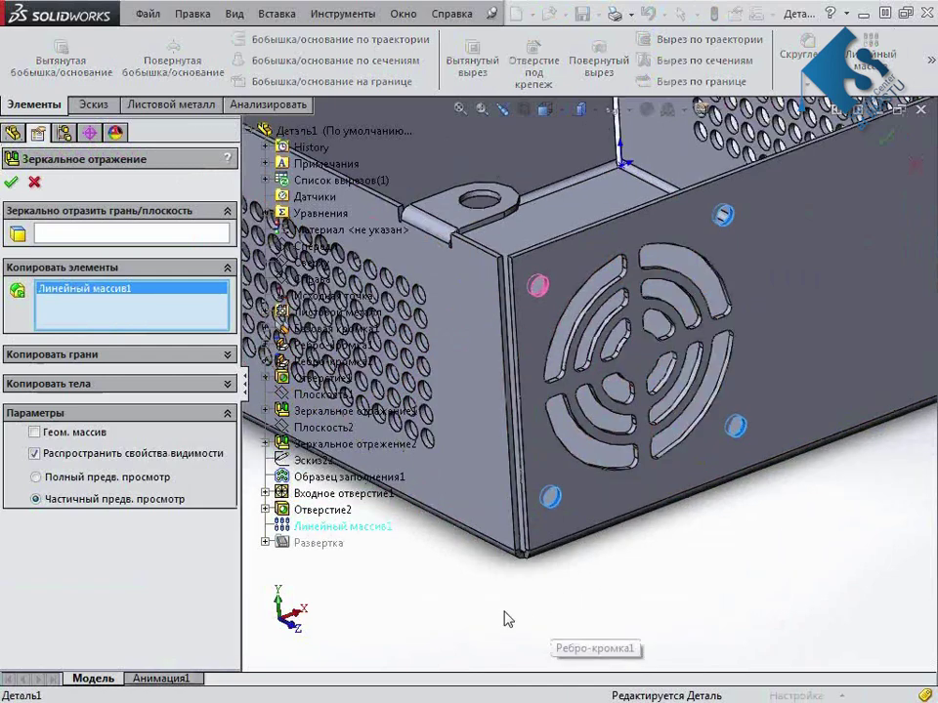
click(341, 493)
scroll(524, 554, up, 3)
scroll(674, 511, up, 3)
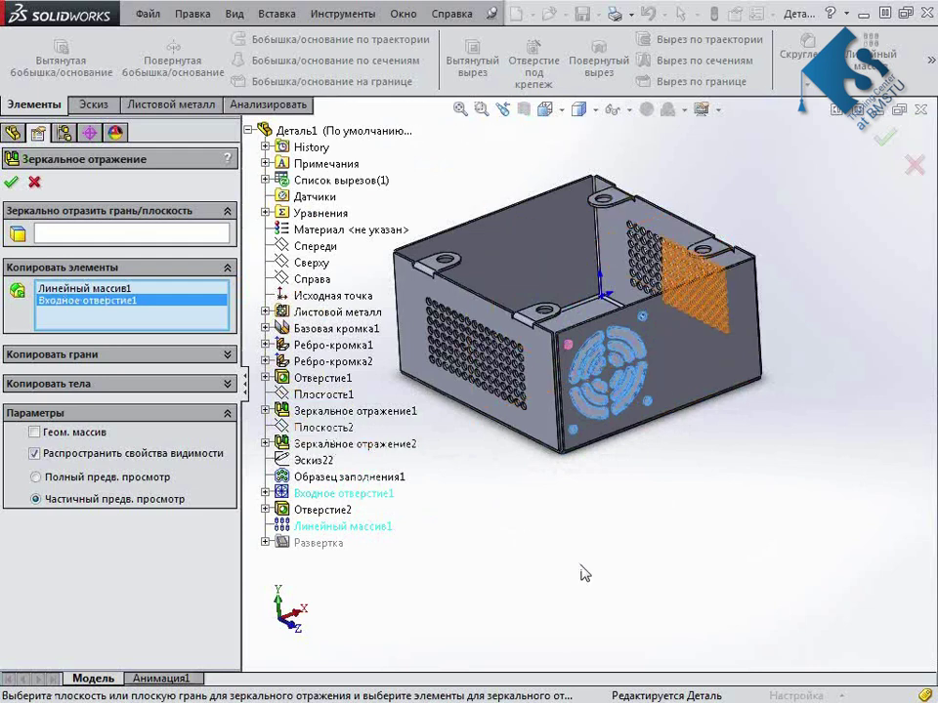
click(184, 311)
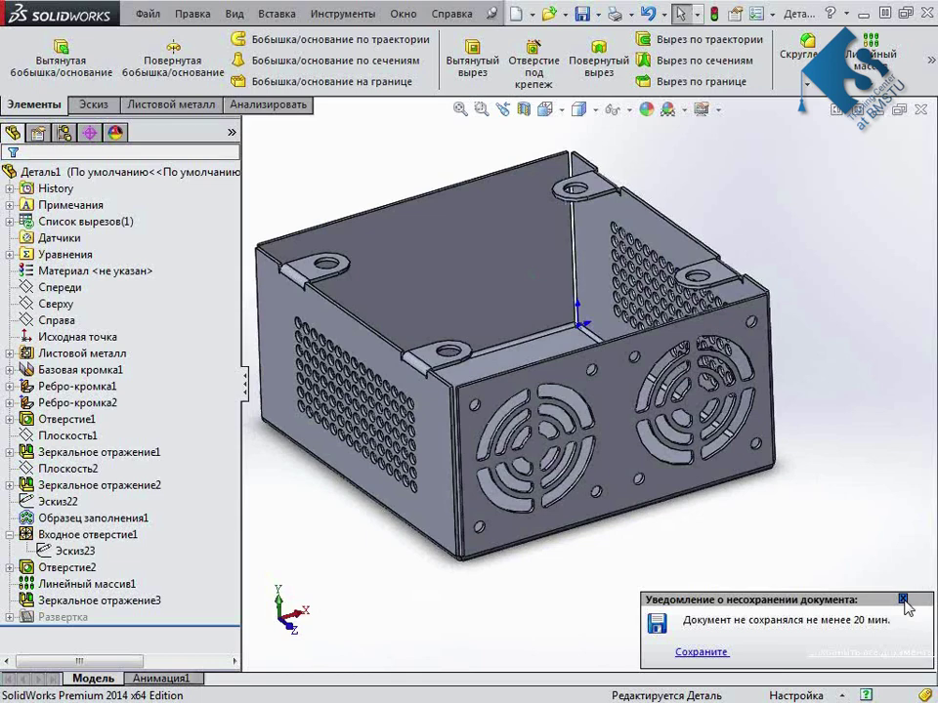
Dismiss the reminder and save the part as Корпус
click(903, 600)
key(ctrl+s)
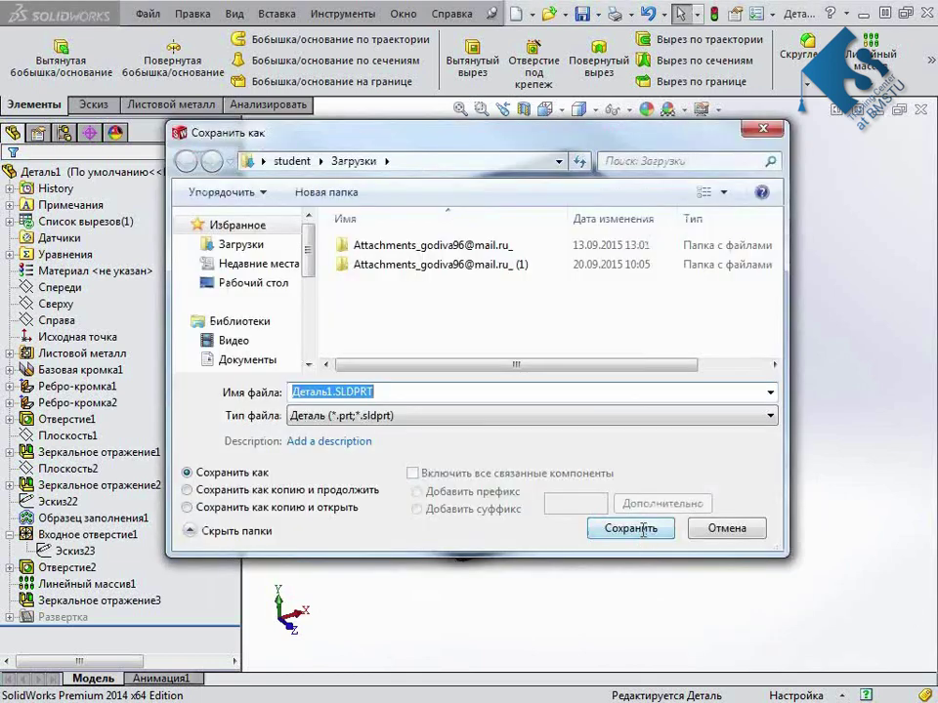
click(640, 529)
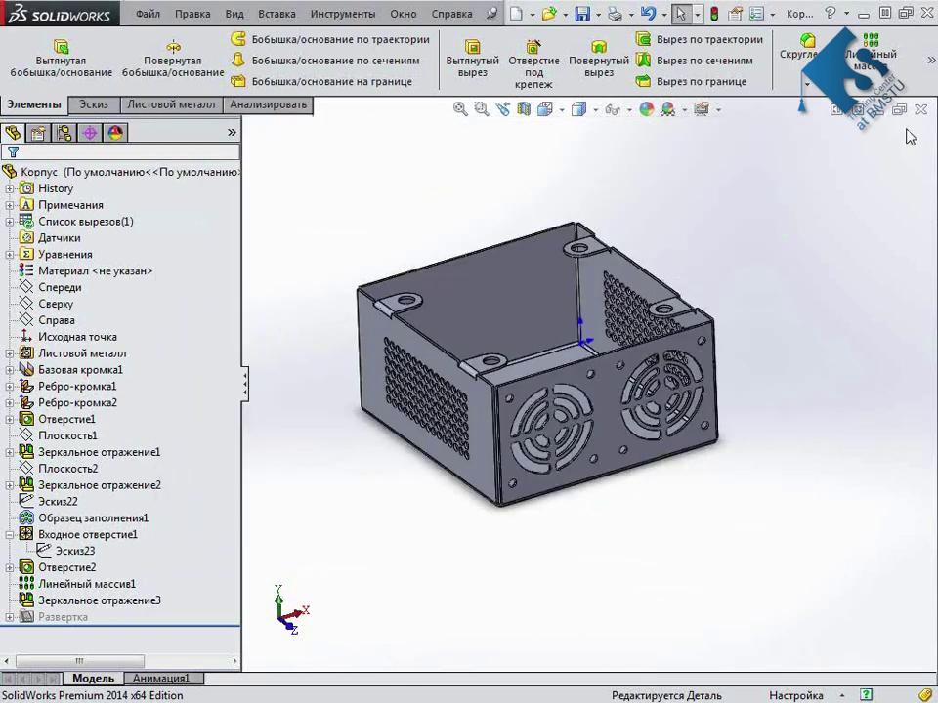
click(931, 80)
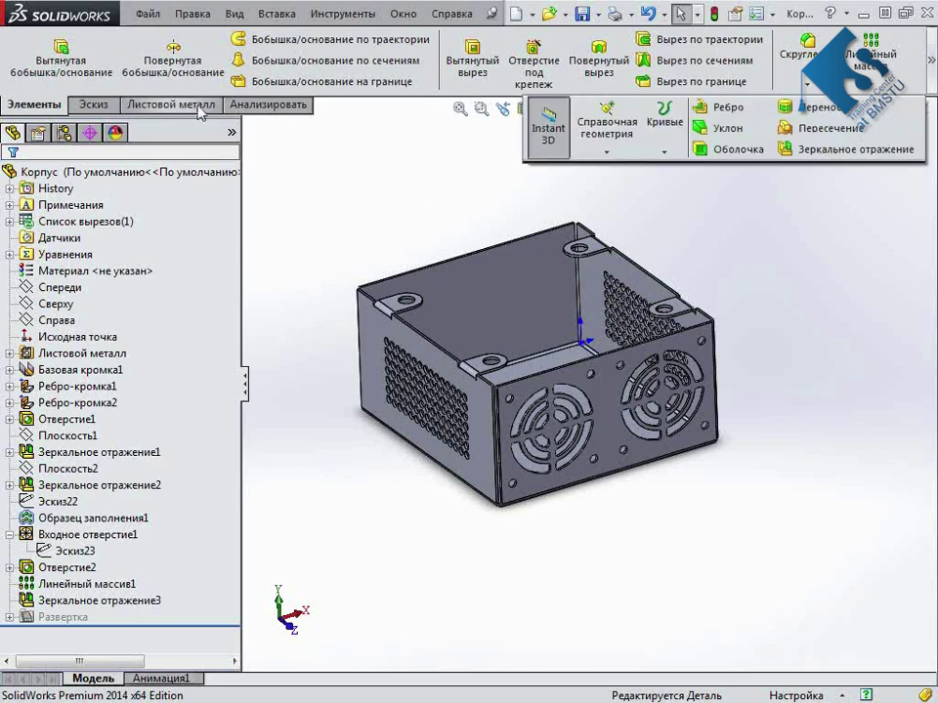
click(210, 104)
click(803, 88)
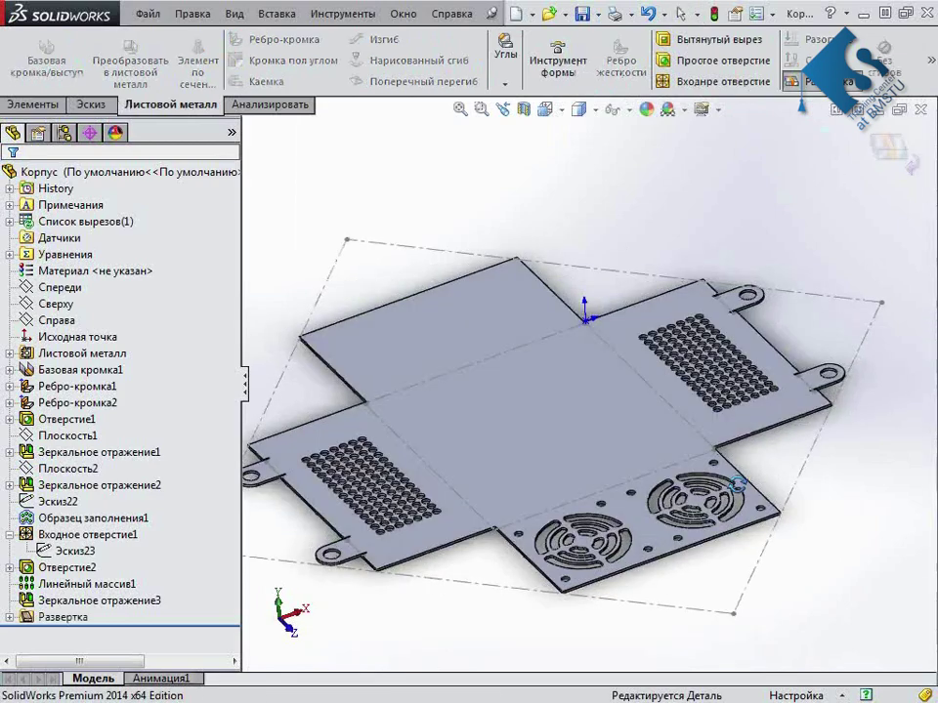
middle_drag(737, 484, 755, 400)
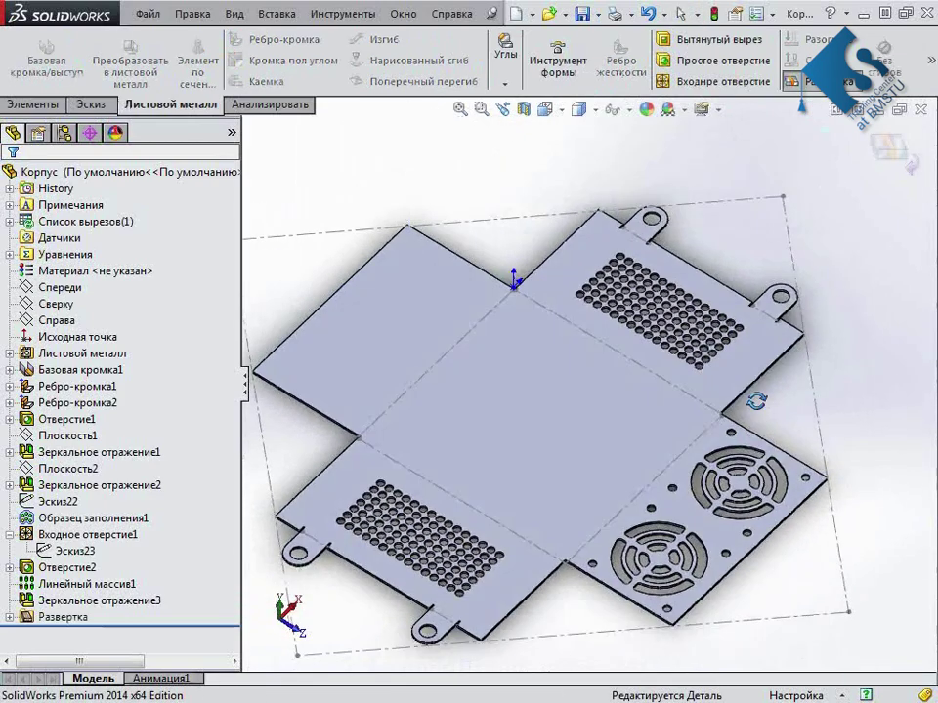
middle_drag(755, 400, 737, 414)
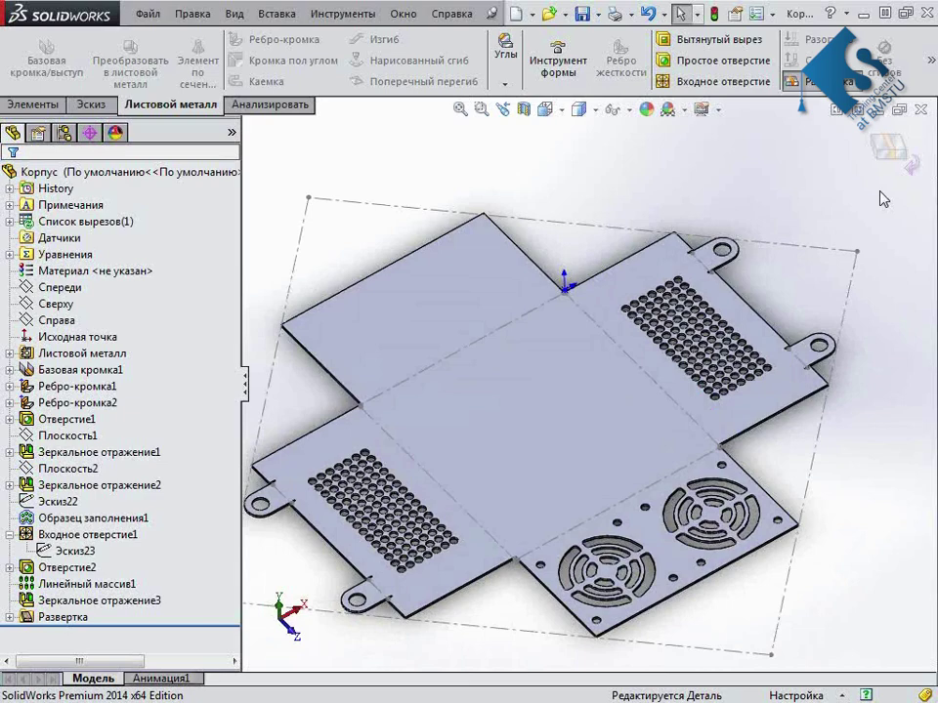
click(803, 81)
mouse_move(706, 502)
middle_down()
mouse_move(699, 398)
mouse_move(719, 466)
middle_up()
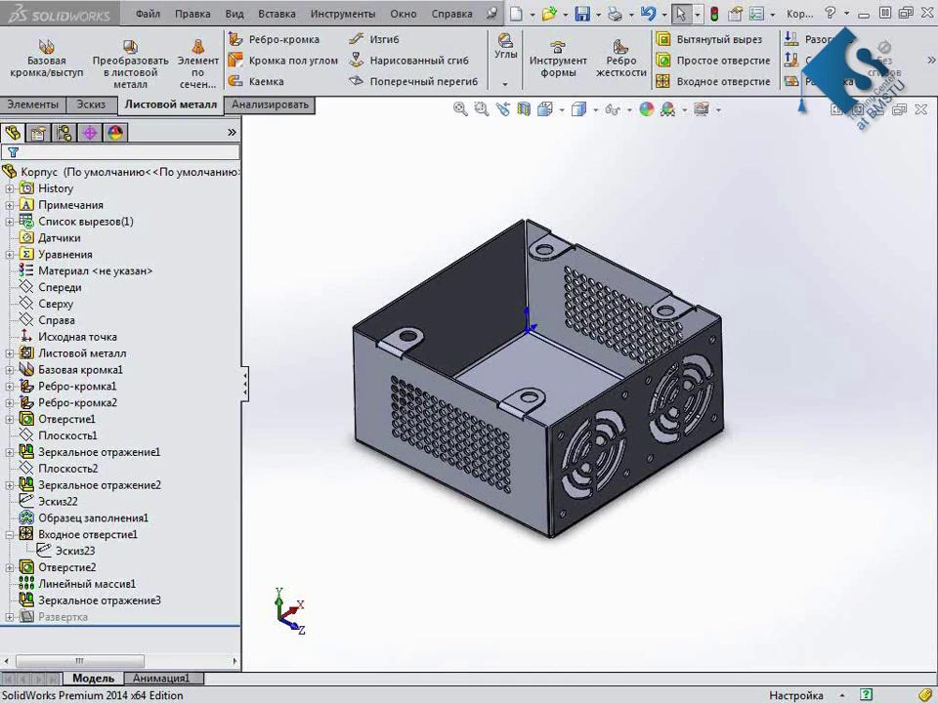
click(234, 14)
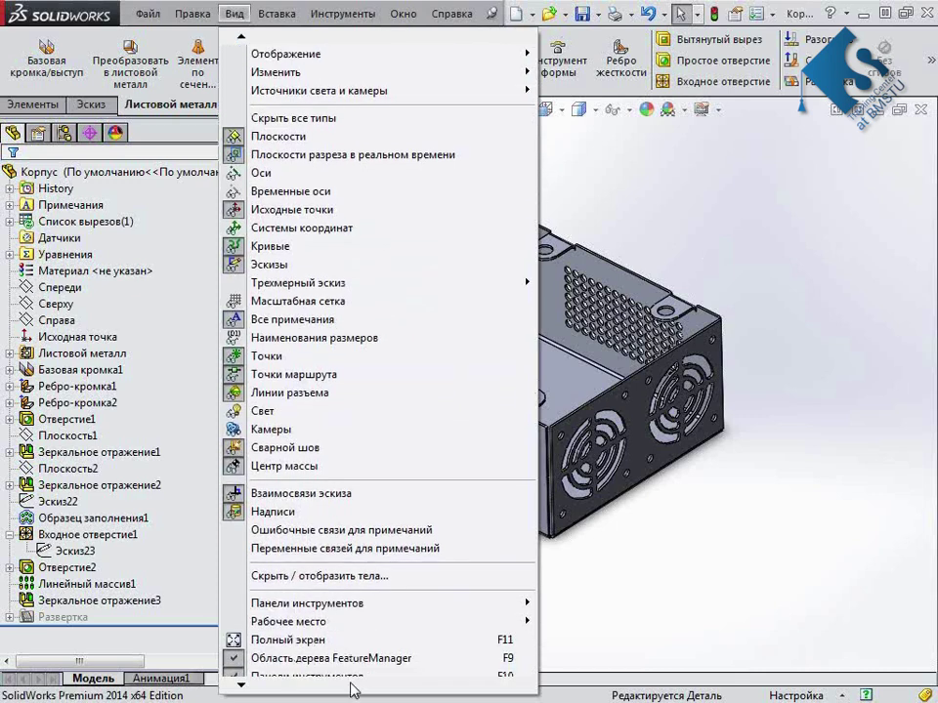
Show the task pane's Design Library and expand its folders
click(343, 637)
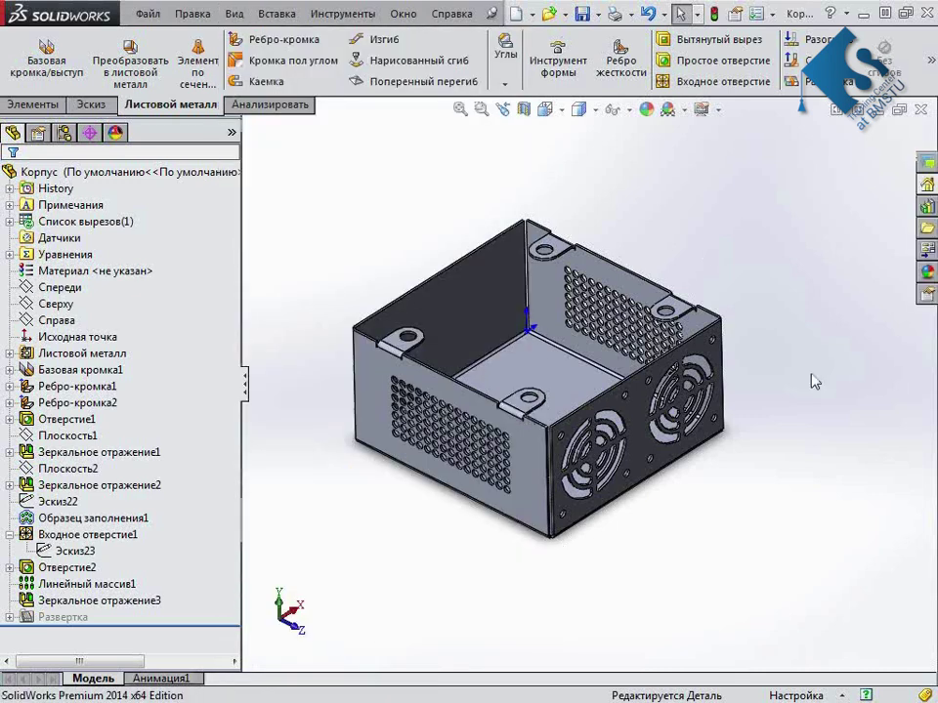
click(926, 209)
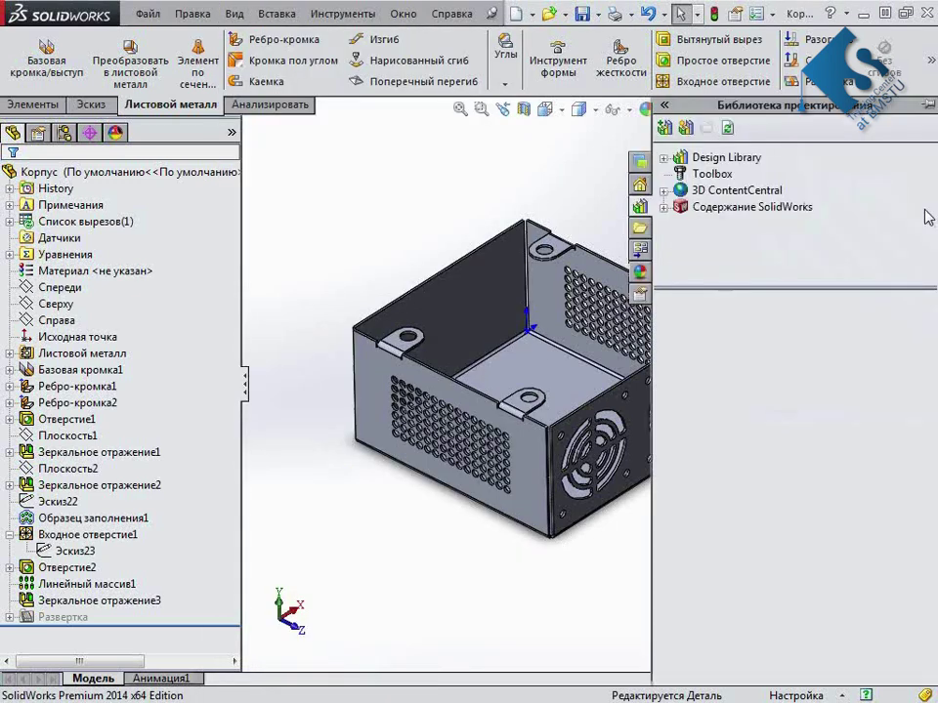
middle_drag(560, 220, 514, 303)
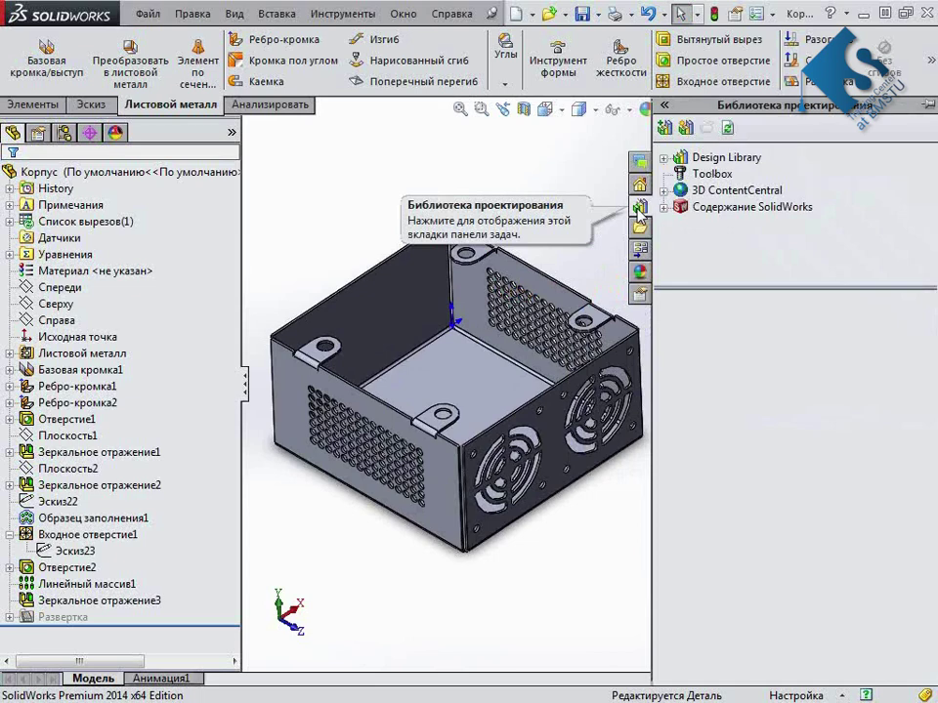
click(665, 156)
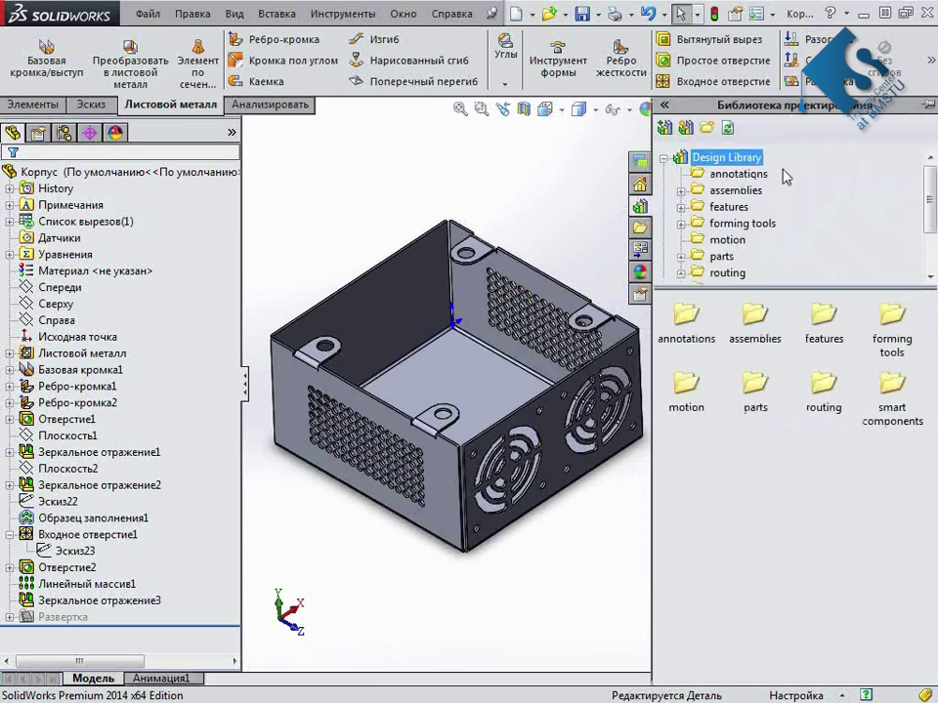
scroll(743, 225, down, 2)
scroll(743, 225, down, 1)
scroll(742, 224, down, 1)
scroll(742, 256, up, 3)
Mark the forming tools folder as Папка инструментов формы and confirm with Да
click(728, 214)
right_click(728, 215)
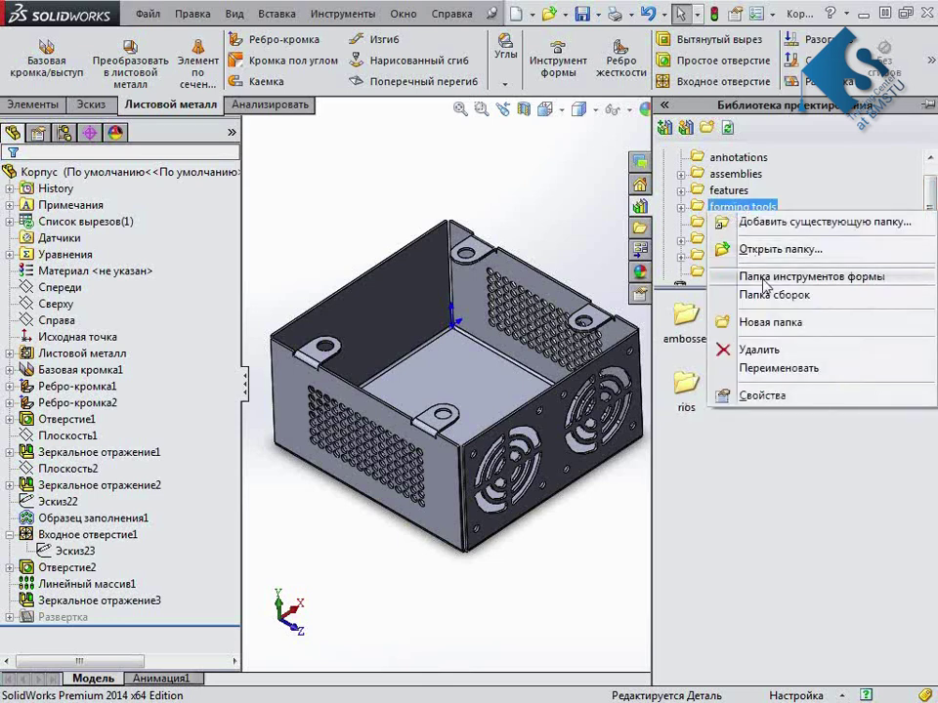
click(781, 276)
click(524, 380)
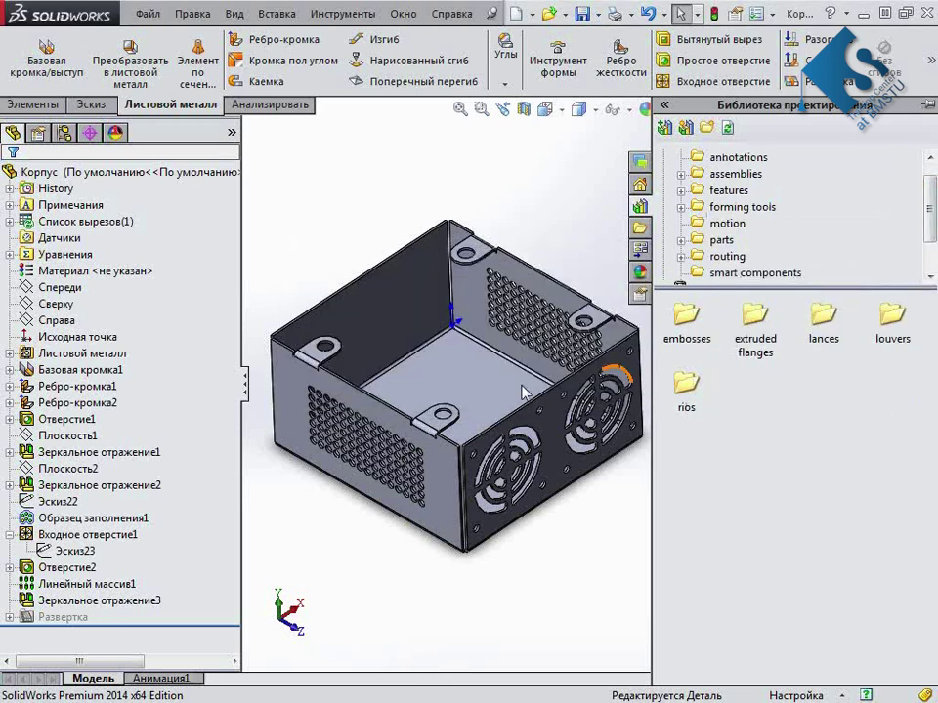
right_click(748, 209)
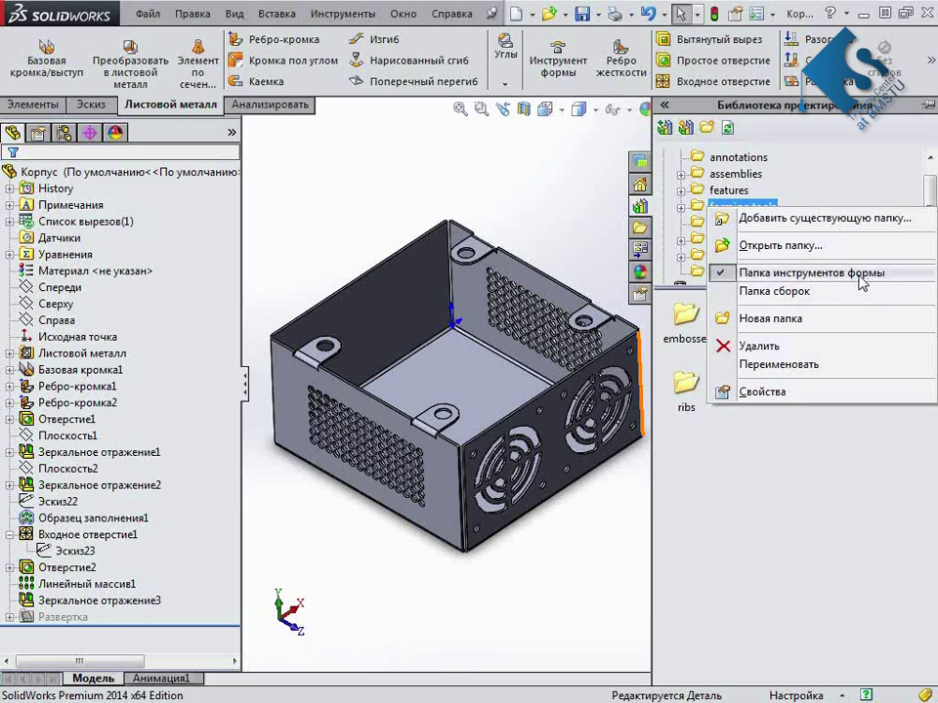
click(662, 384)
mouse_move(588, 271)
middle_down()
mouse_move(574, 362)
mouse_move(586, 415)
mouse_move(598, 398)
middle_up()
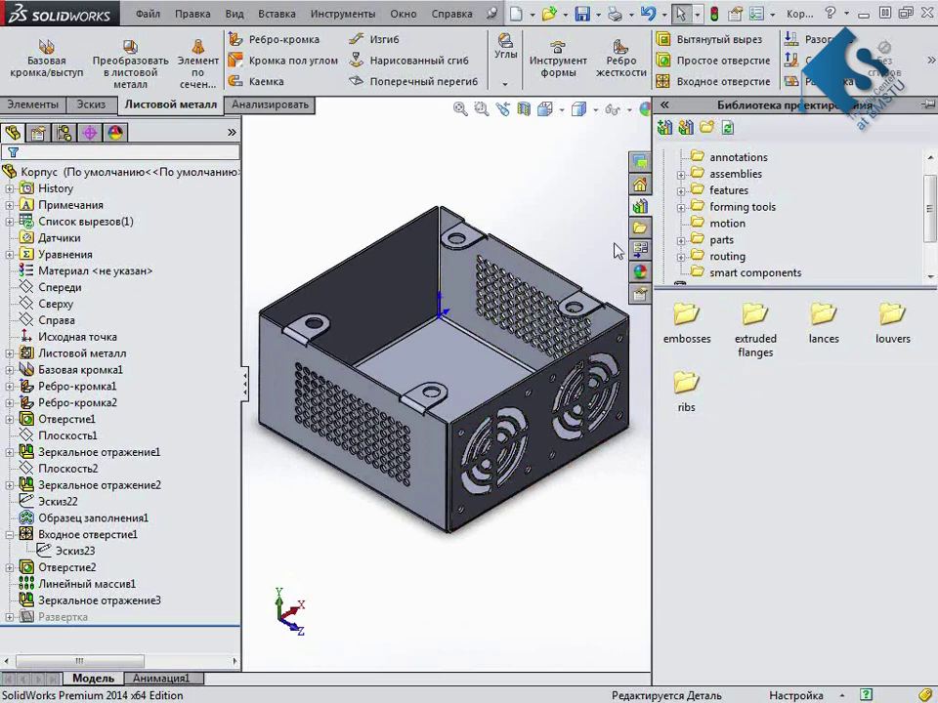
Expand forming tools and try the emboss and dimple tools on the box
click(682, 208)
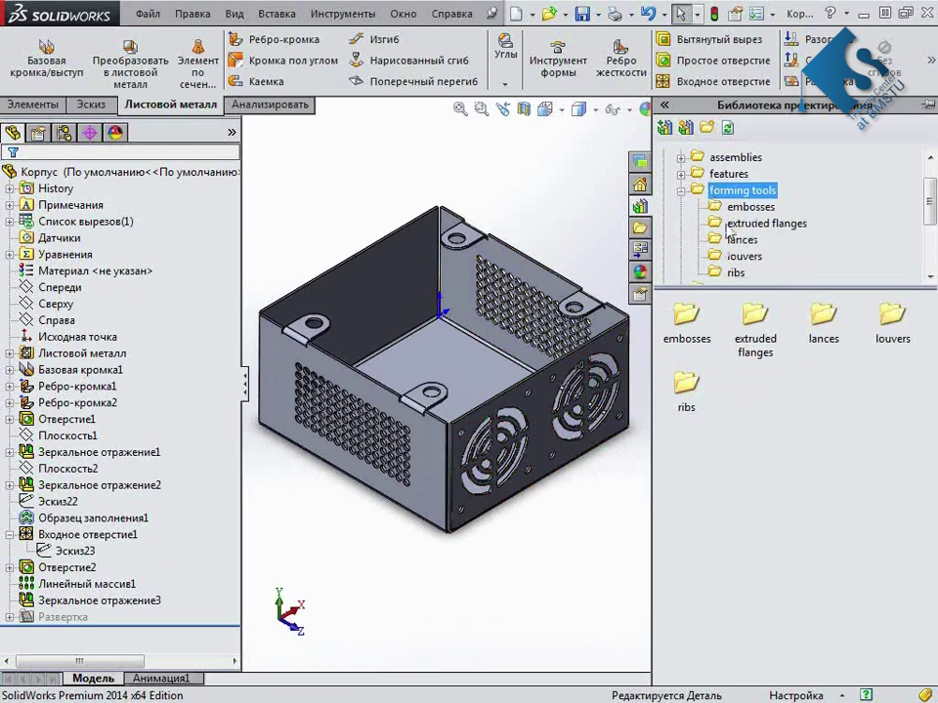
click(690, 335)
click(728, 208)
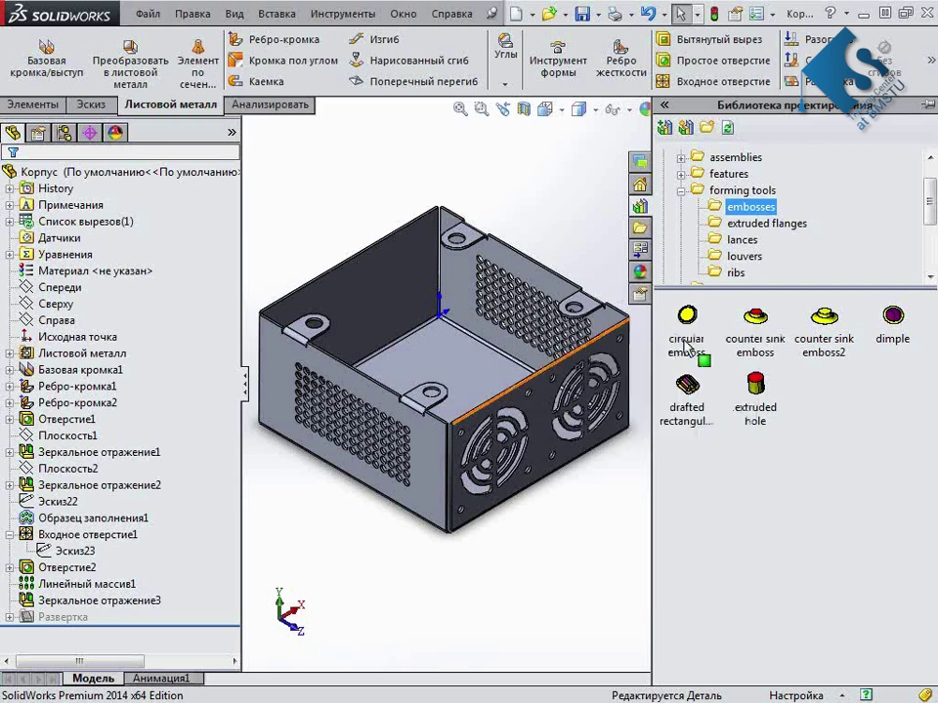
middle_drag(429, 381, 416, 425)
mouse_move(686, 318)
mouse_down()
mouse_move(481, 328)
mouse_move(828, 267)
mouse_move(770, 264)
mouse_up()
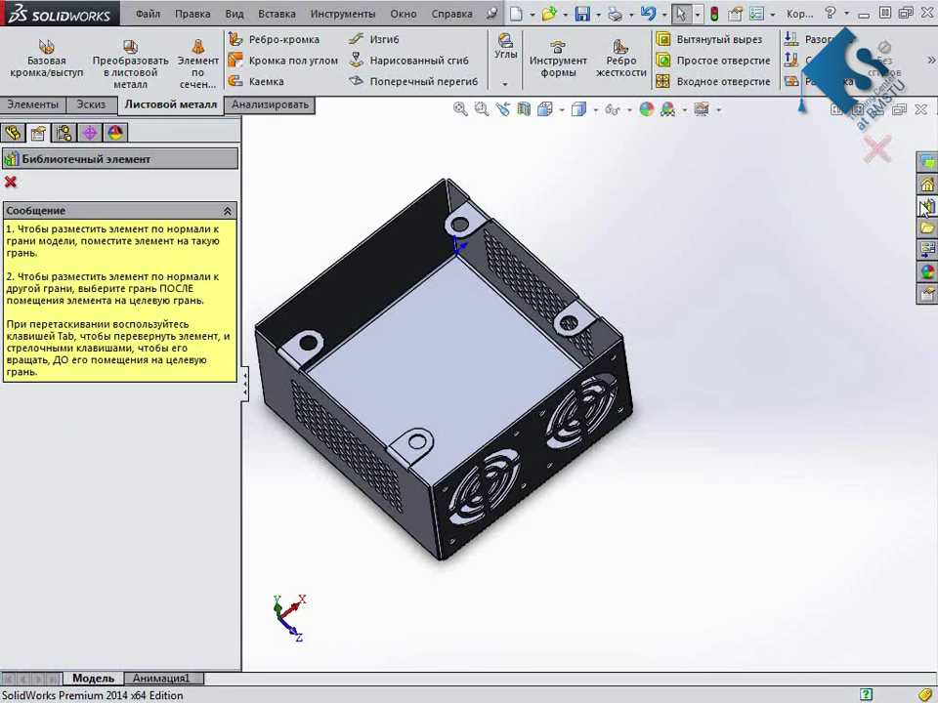
click(925, 207)
click(889, 325)
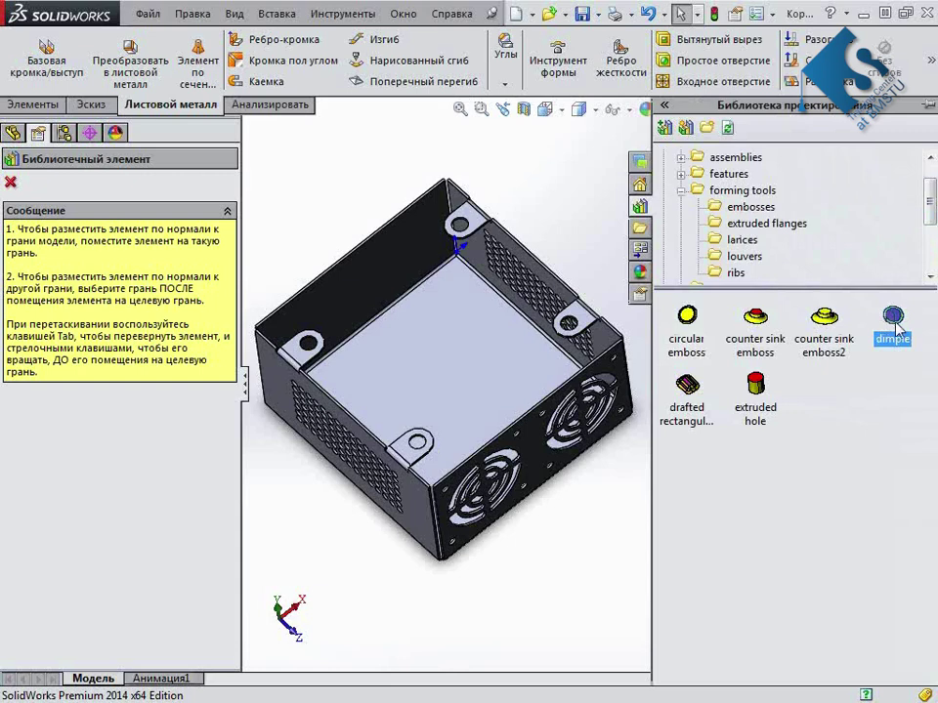
drag(894, 327, 488, 329)
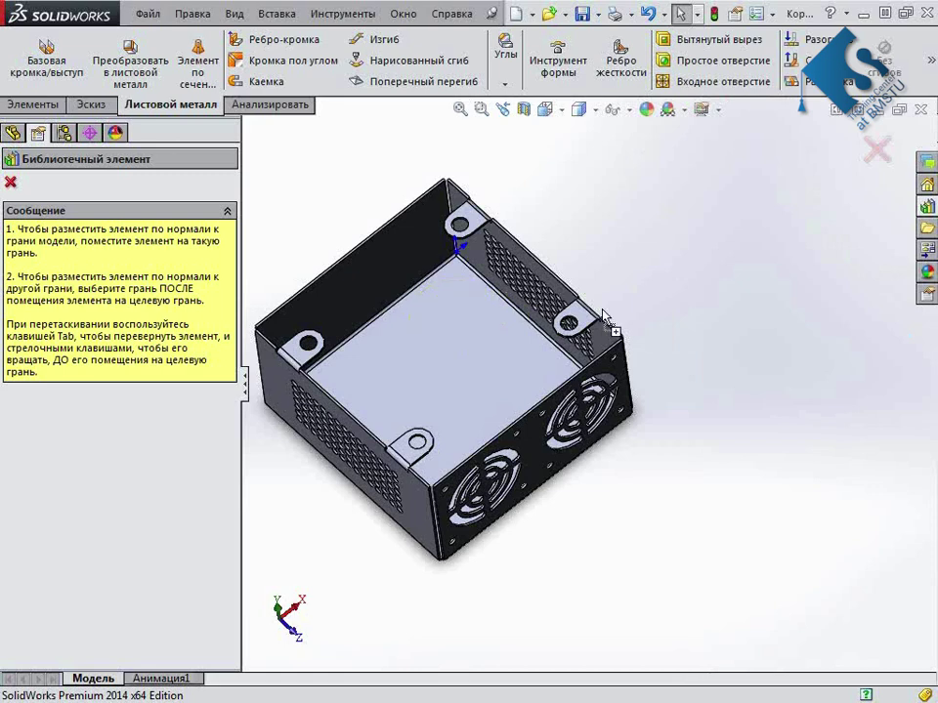
middle_drag(500, 337, 547, 391)
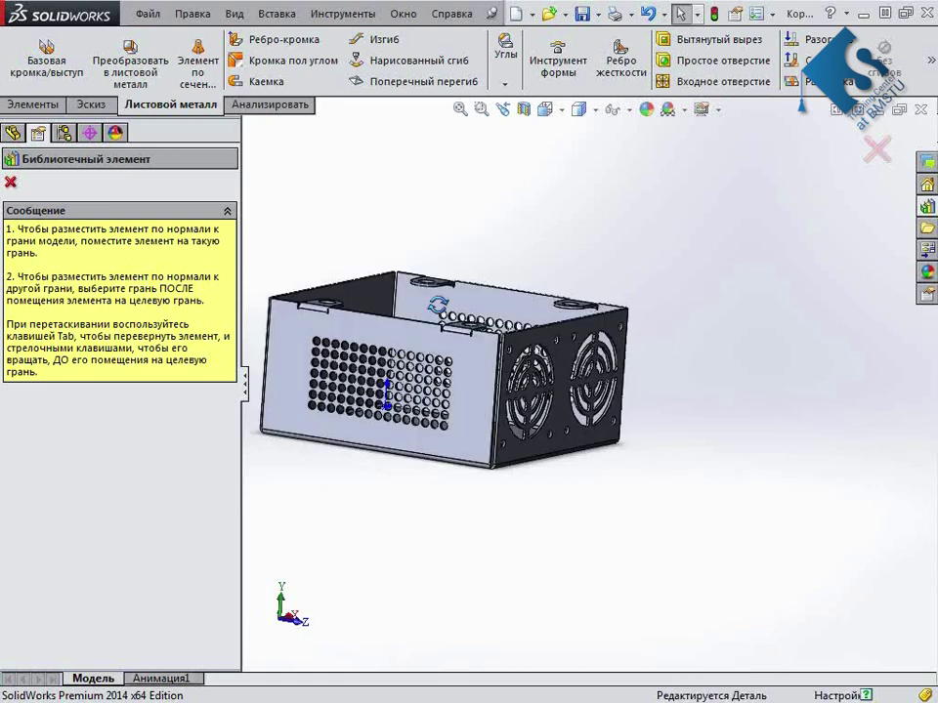
Browse extruded flanges and lances, then drag the louver tool onto the box's front face
click(926, 207)
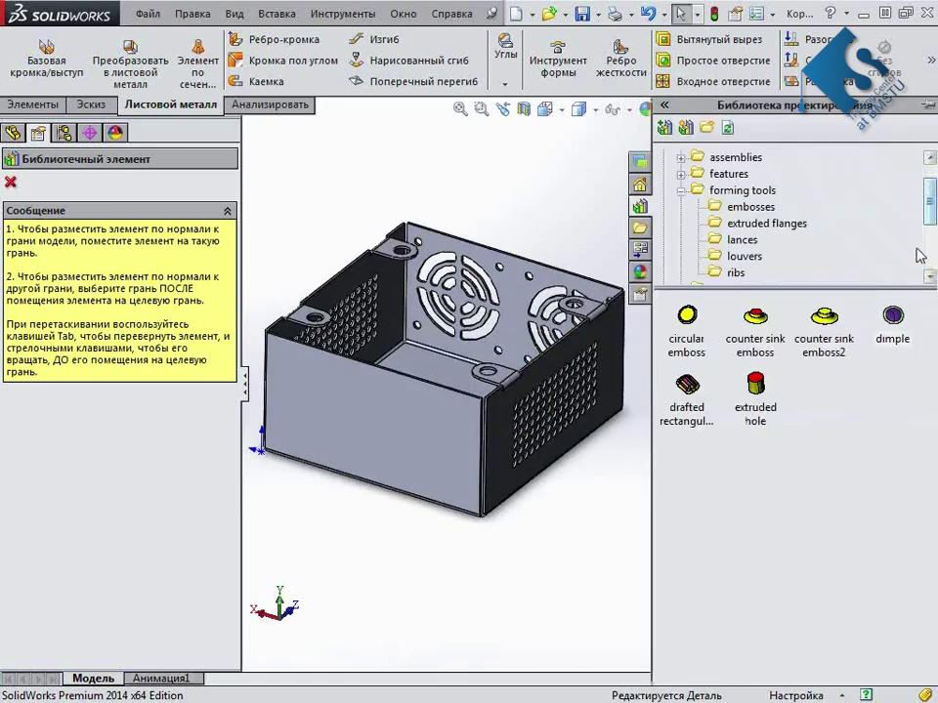
click(750, 224)
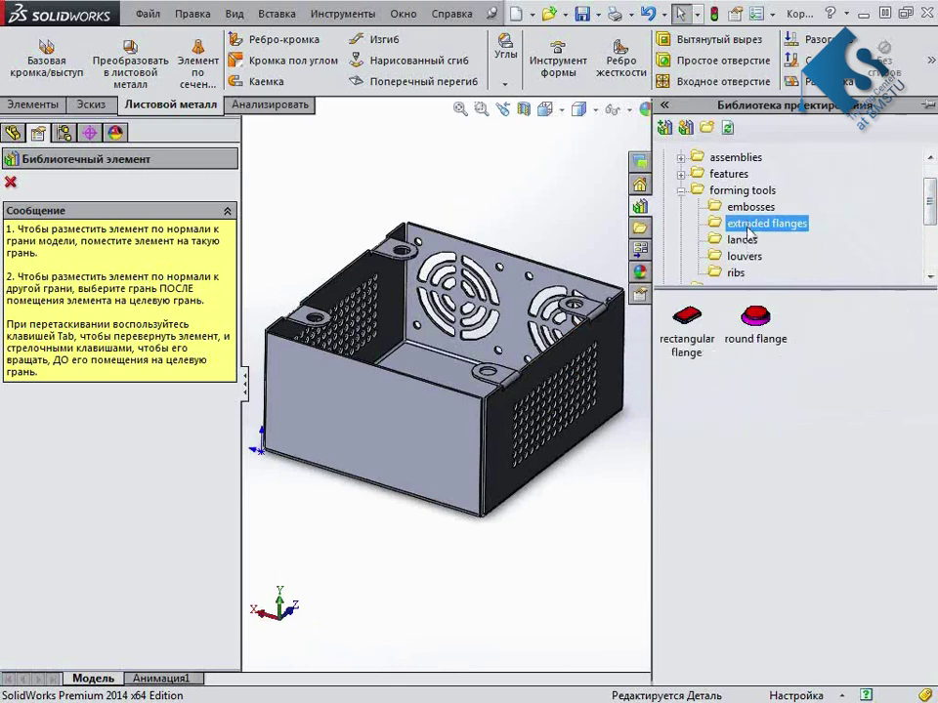
click(742, 241)
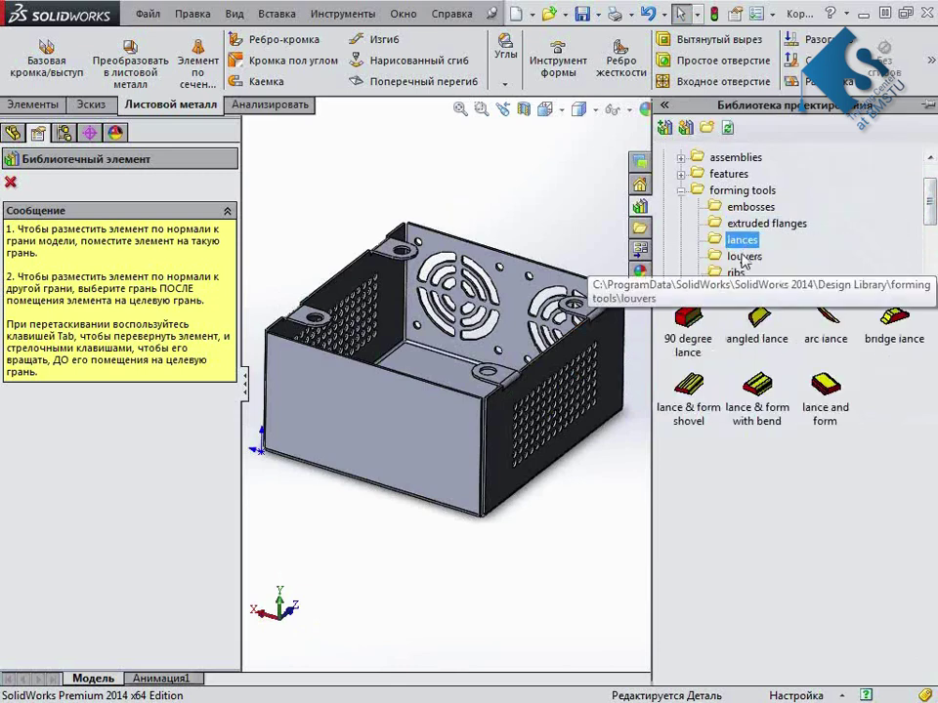
click(743, 258)
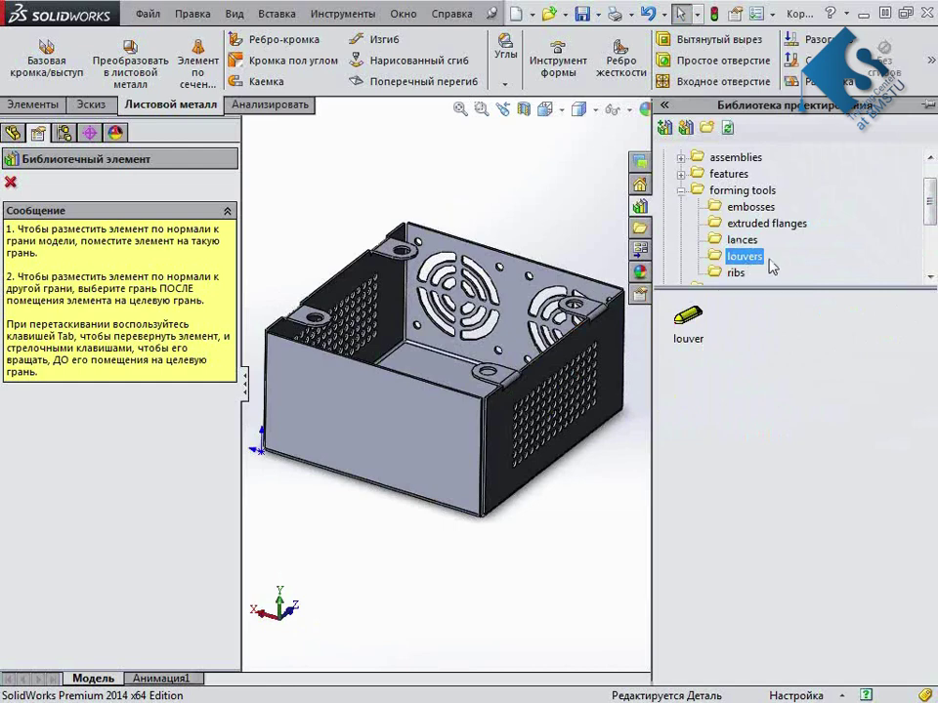
mouse_move(697, 347)
mouse_down()
mouse_move(371, 432)
mouse_move(313, 411)
mouse_up()
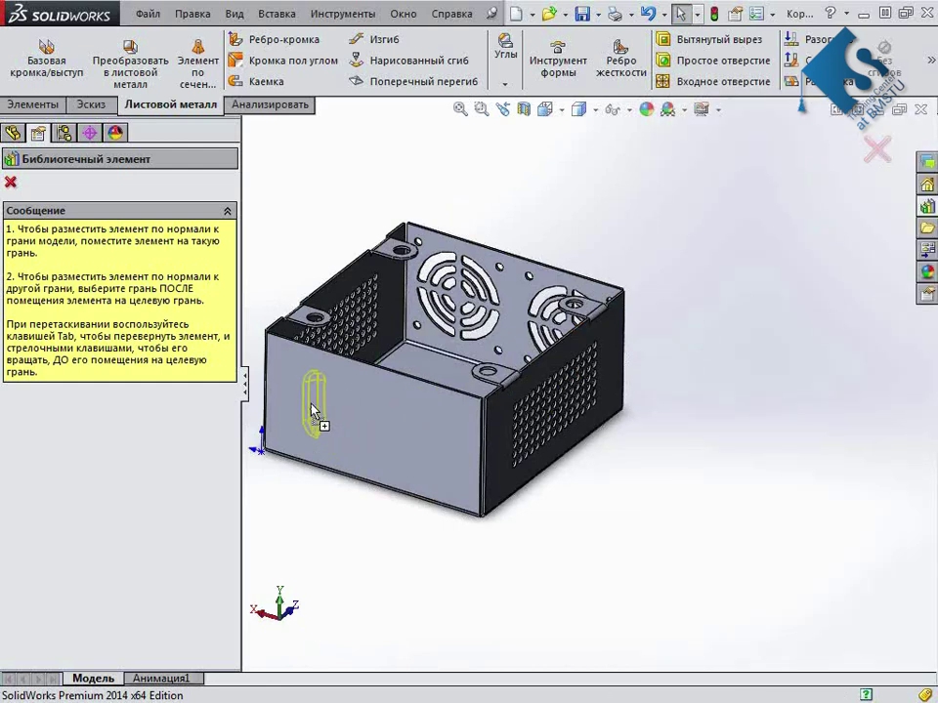
Drop the louver on the front face and flip it to form from the other sheet side
drag(313, 412, 313, 411)
scroll(459, 440, down, 2)
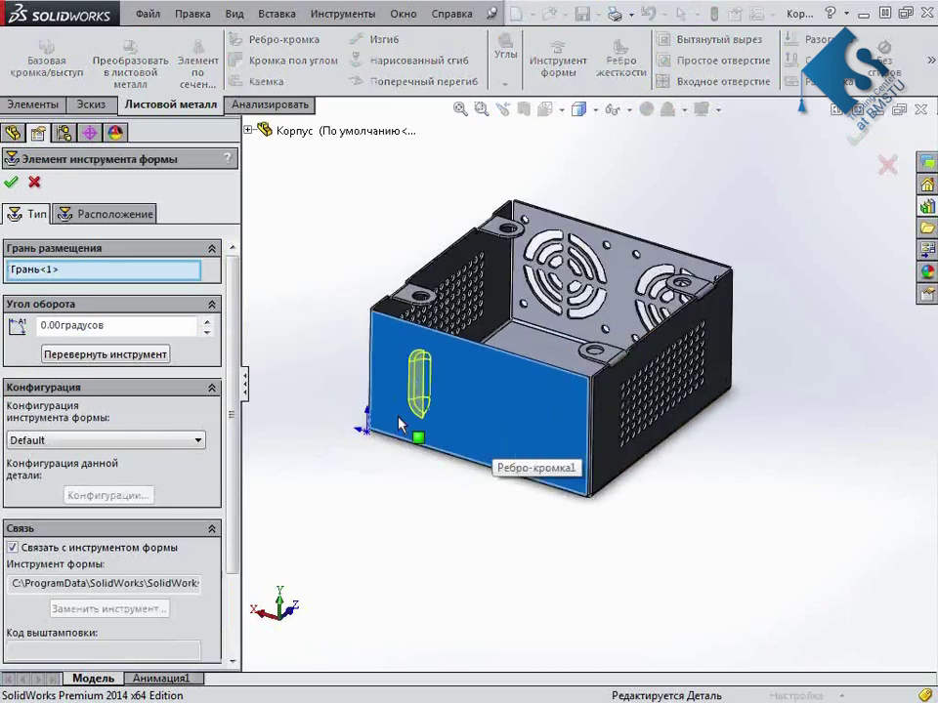
scroll(526, 375, down, 3)
mouse_move(526, 375)
middle_down()
mouse_move(536, 349)
mouse_move(465, 383)
mouse_move(474, 433)
middle_up()
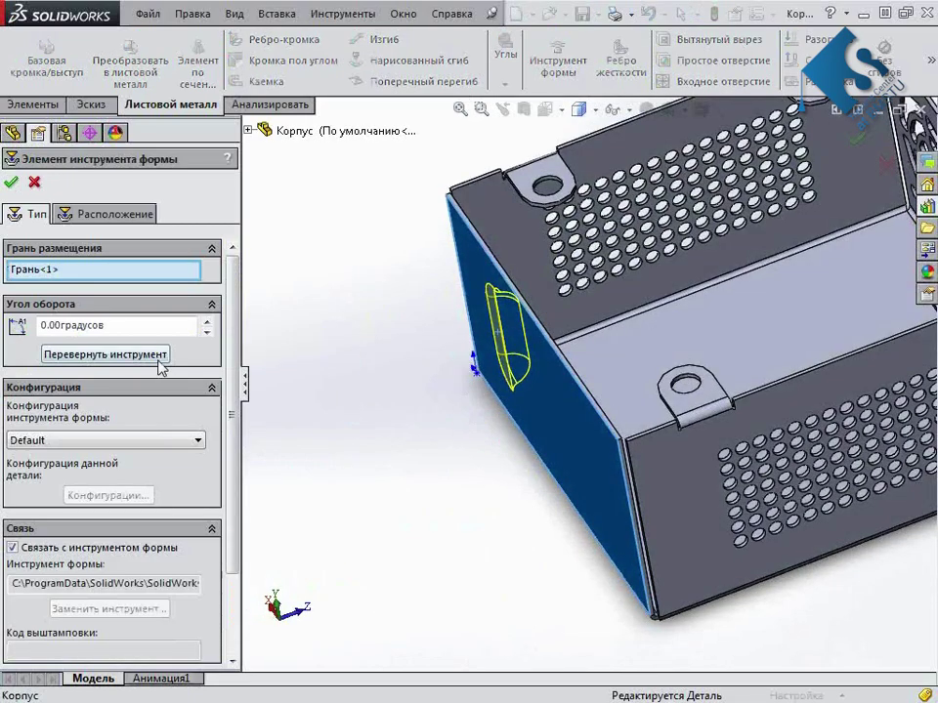
click(105, 353)
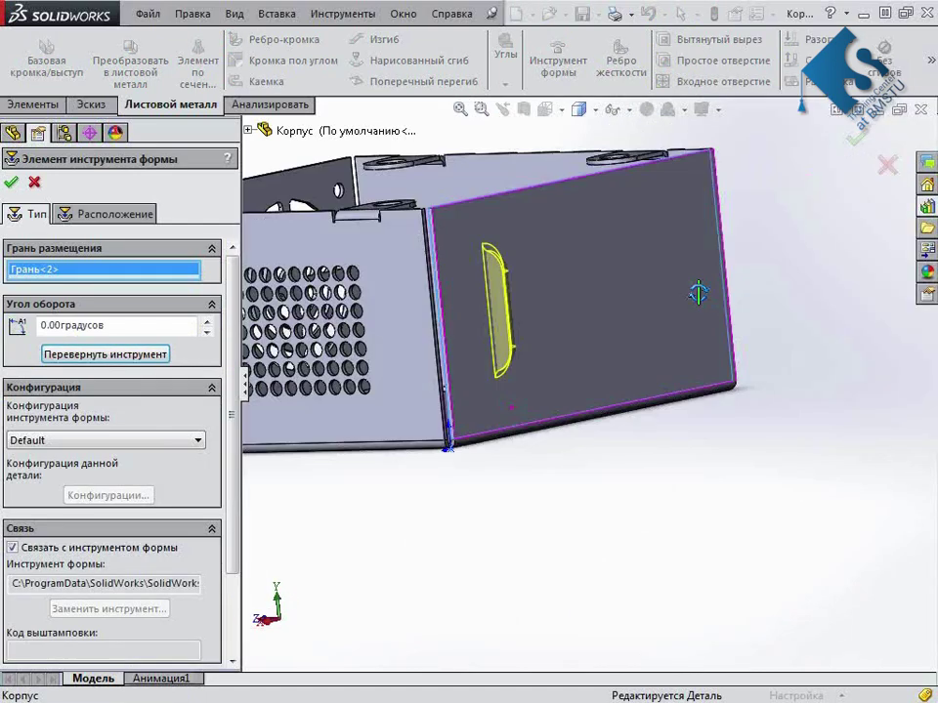
mouse_move(697, 293)
middle_down()
mouse_move(722, 295)
mouse_move(655, 272)
mouse_move(557, 324)
mouse_move(674, 303)
mouse_move(670, 331)
middle_up()
Keep the Default tool configuration and move on to the Расположение positioning page
click(199, 441)
click(200, 440)
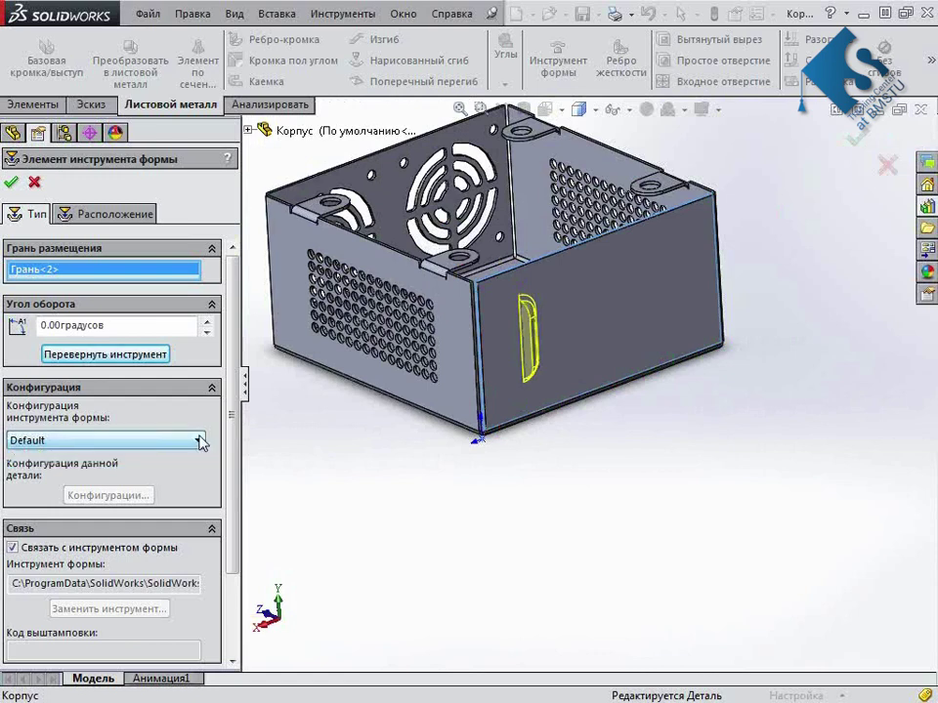
scroll(234, 498, down, 2)
scroll(235, 498, down, 2)
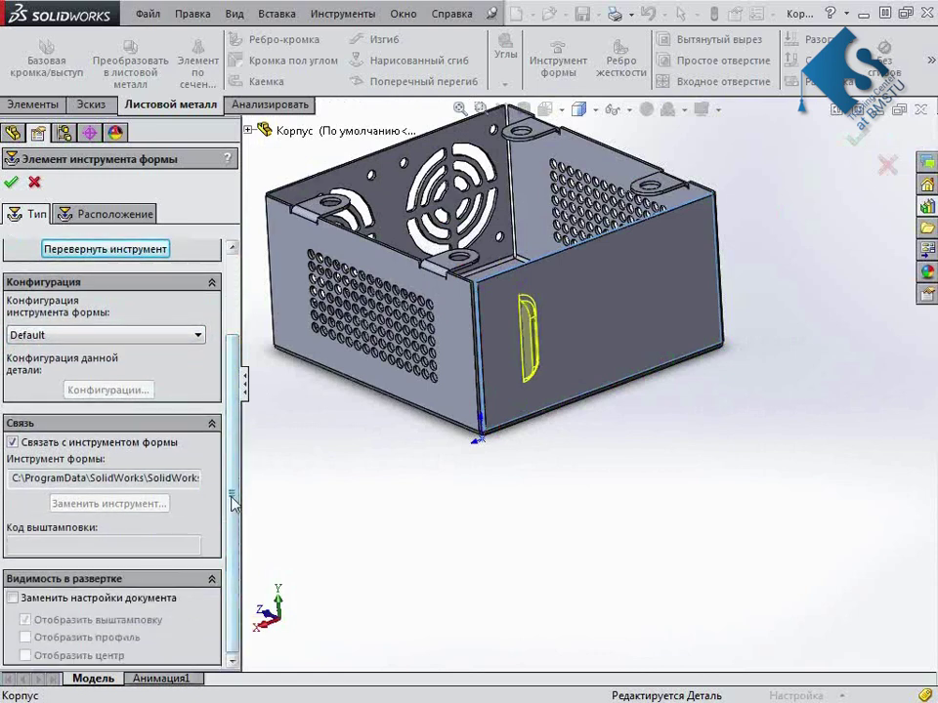
scroll(233, 498, up, 4)
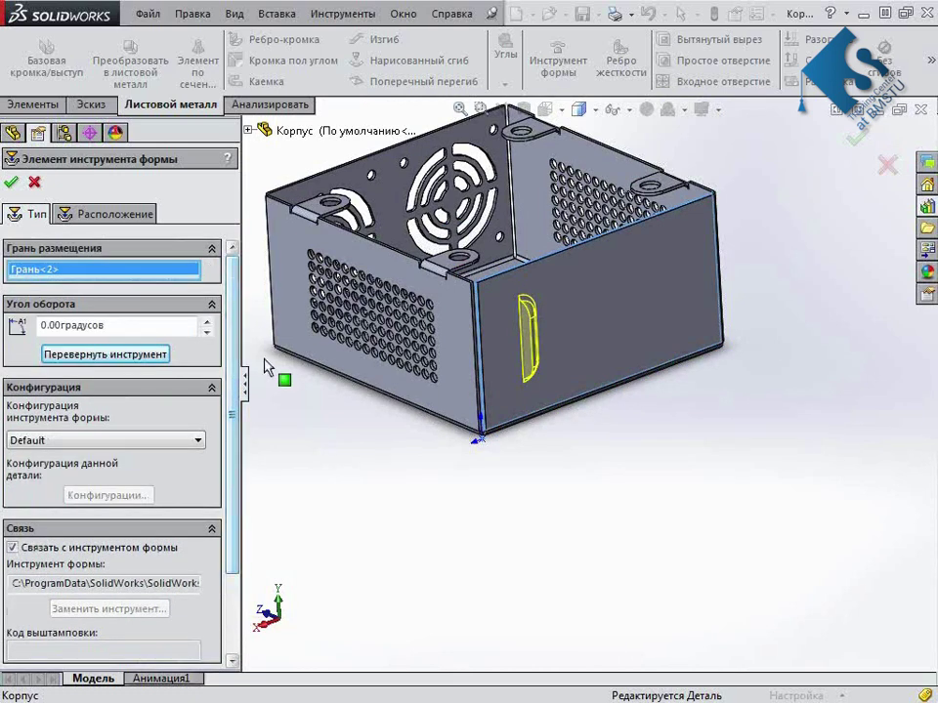
scroll(547, 317, up, 2)
scroll(586, 391, down, 3)
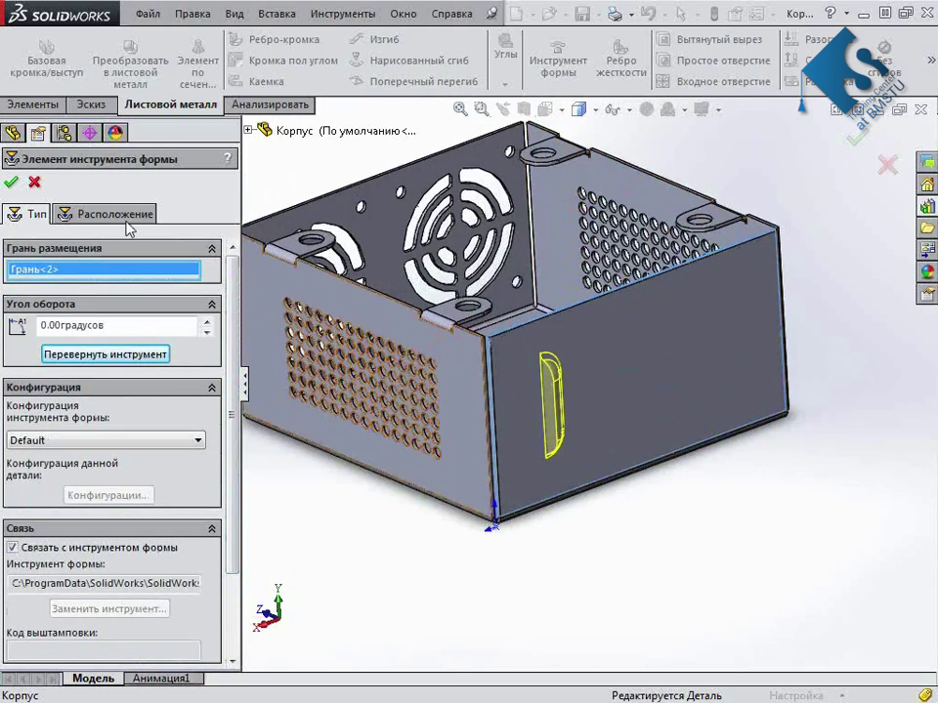
click(126, 223)
Set the louver's position point on the enclosure's front face
scroll(598, 422, down, 3)
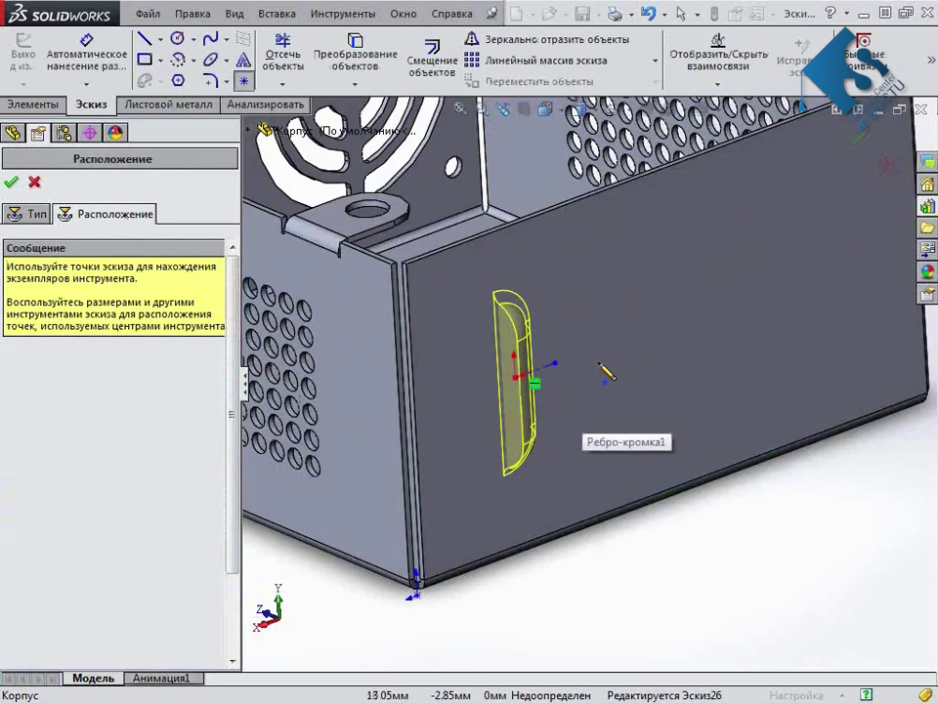
click(515, 377)
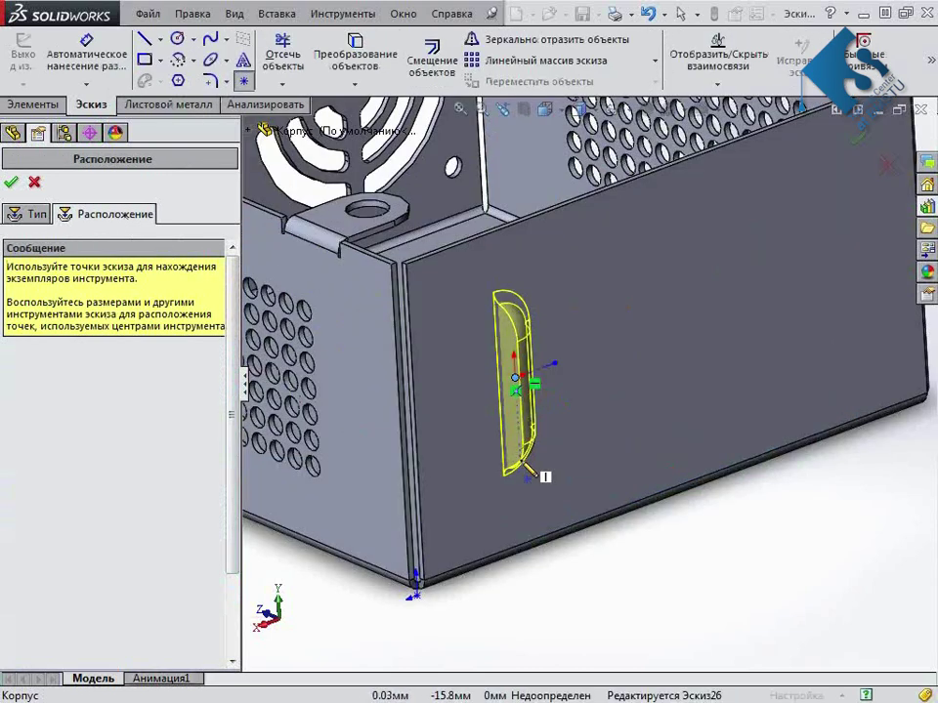
mouse_move(517, 379)
mouse_down()
mouse_move(587, 371)
mouse_move(593, 361)
mouse_move(501, 408)
mouse_up()
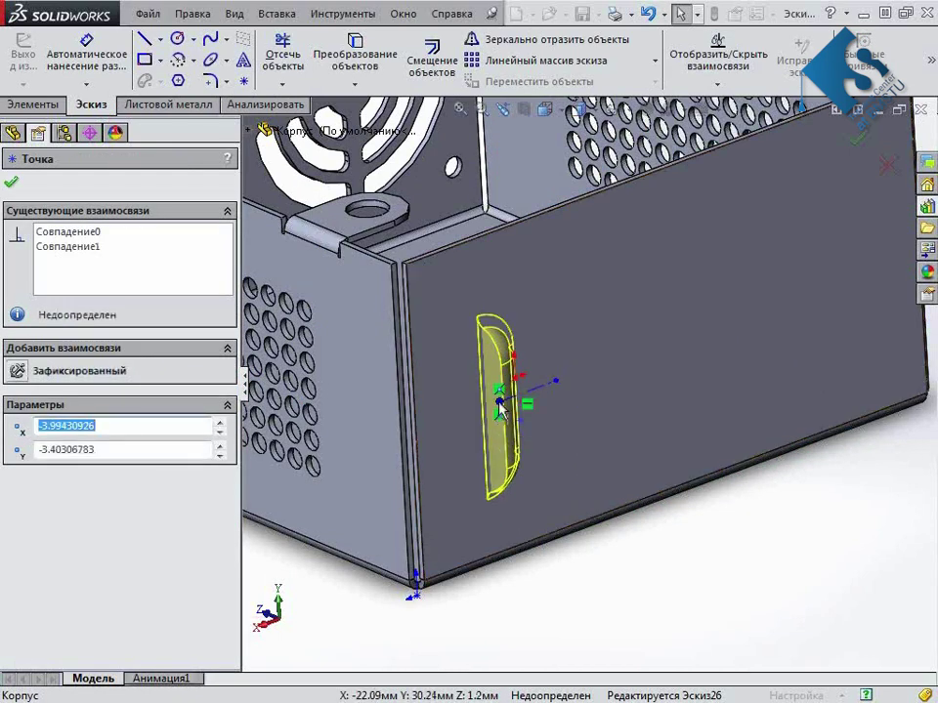
drag(515, 420, 596, 523)
mouse_move(596, 524)
middle_down()
mouse_move(530, 484)
mouse_move(612, 540)
middle_up()
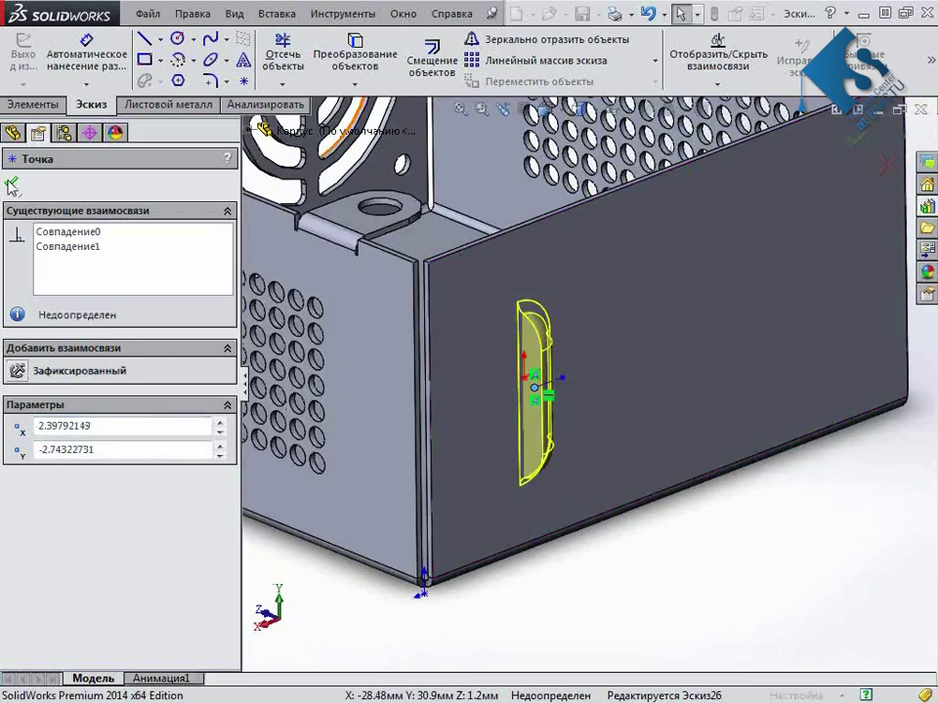
click(12, 186)
Review the louver's face and rotation-angle settings, then commit louver1(Default)
click(23, 215)
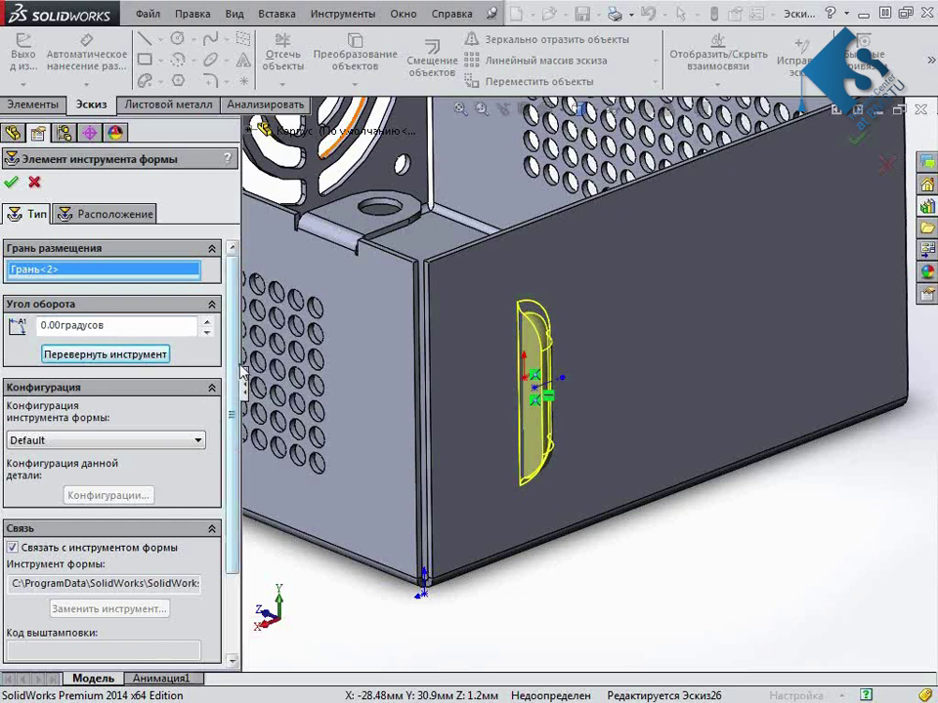
click(207, 322)
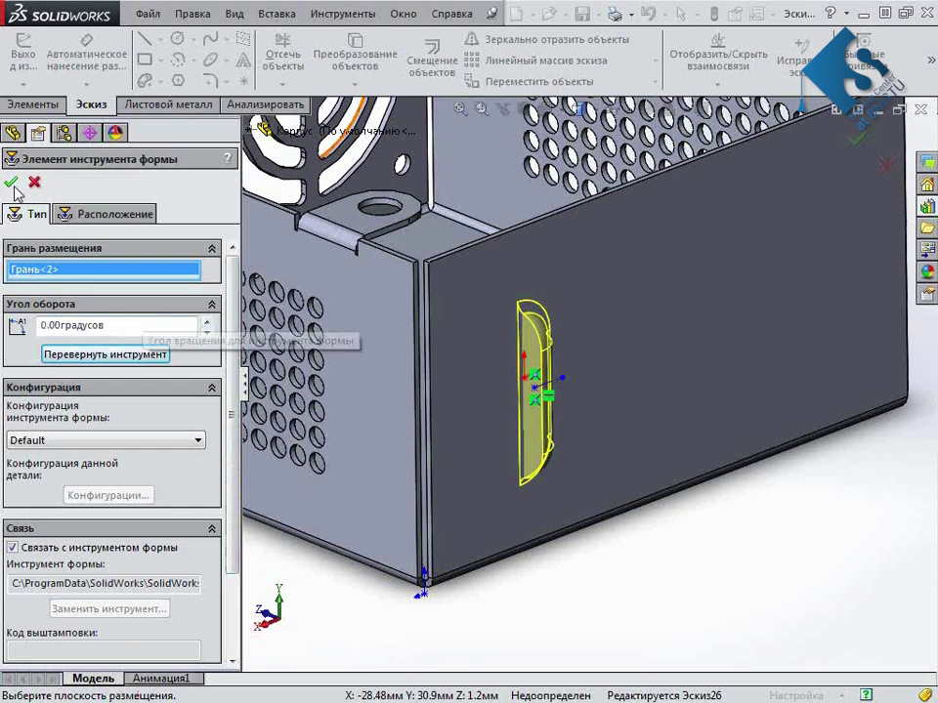
click(11, 184)
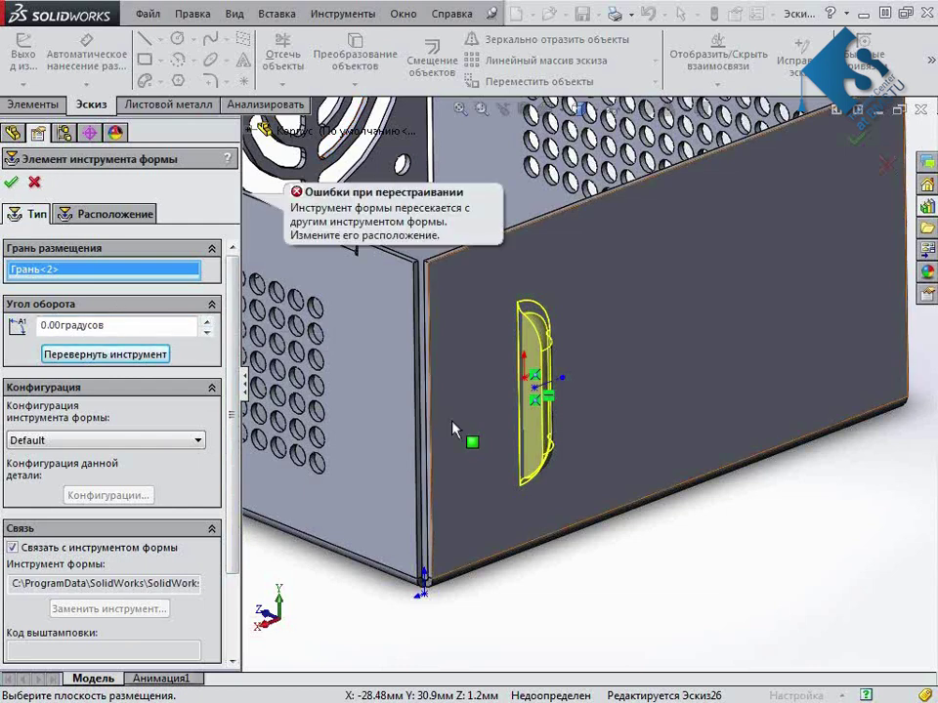
scroll(556, 494, up, 1)
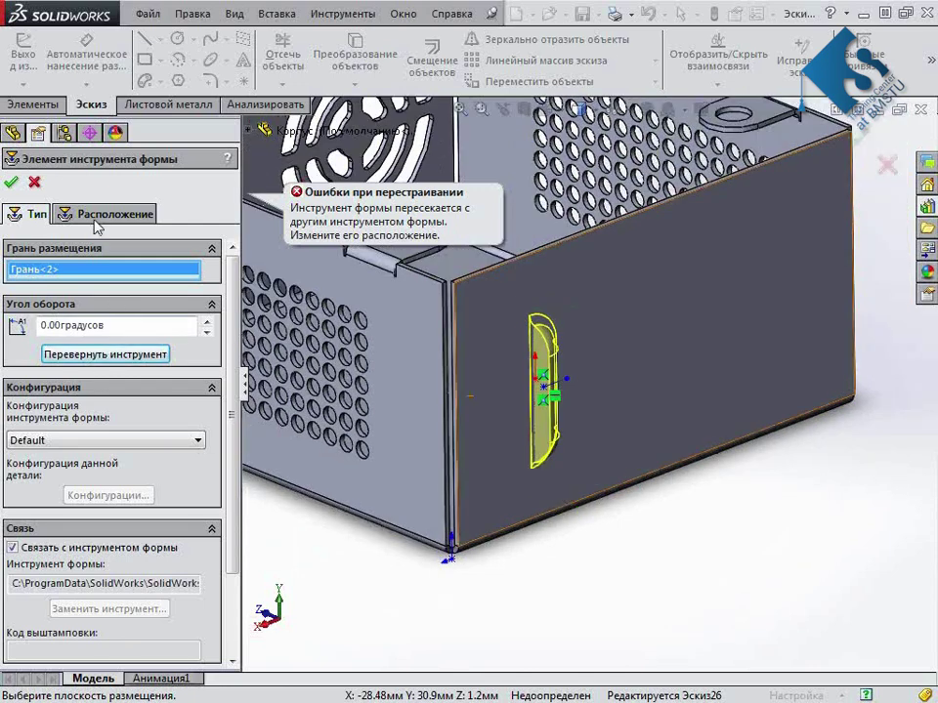
click(95, 219)
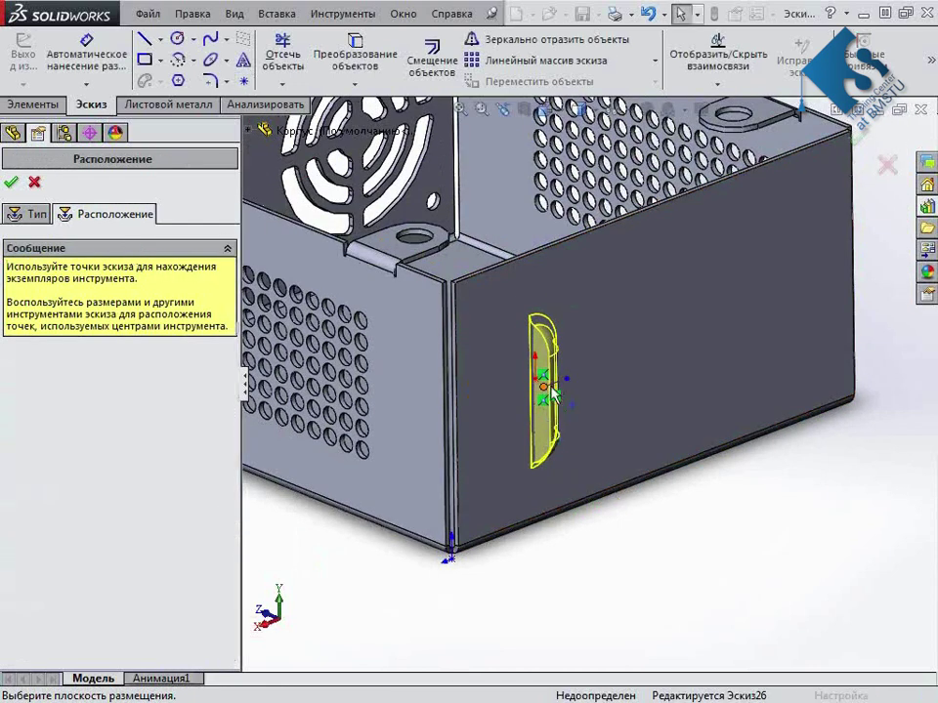
click(552, 394)
click(30, 213)
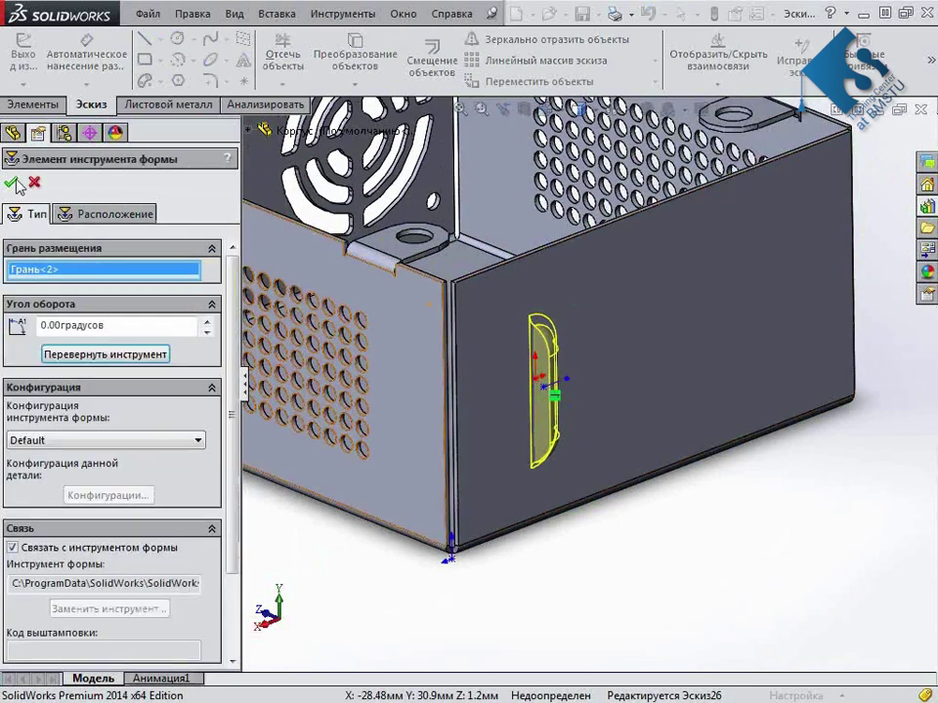
click(12, 183)
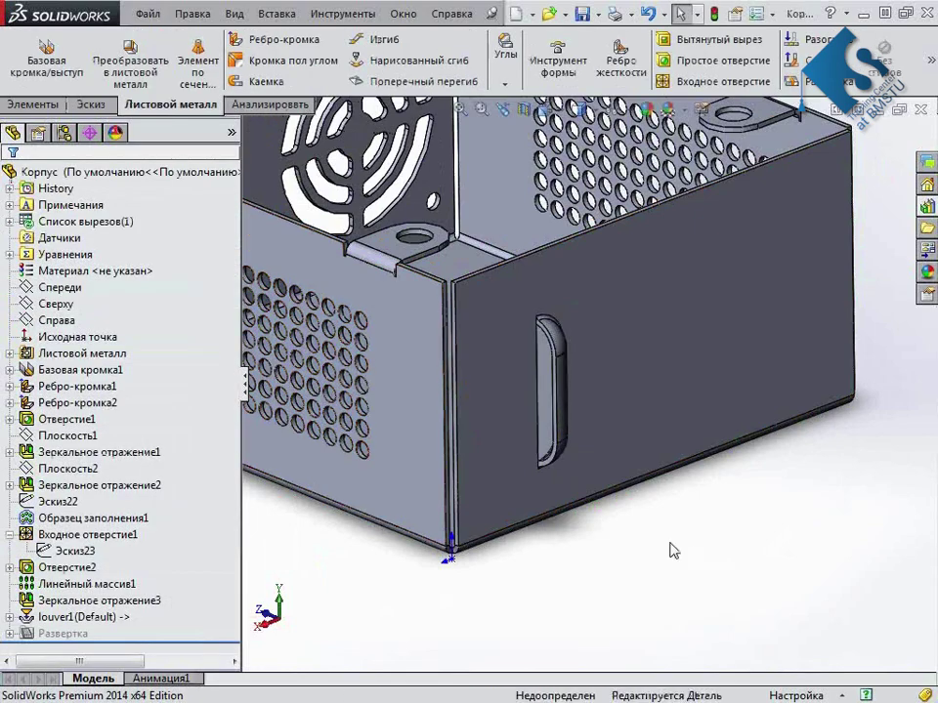
Start a linear pattern along the box's top edge with louver1 as the feature
mouse_move(669, 543)
middle_down()
mouse_move(486, 383)
mouse_move(547, 391)
mouse_move(743, 448)
mouse_move(759, 480)
mouse_move(753, 519)
mouse_move(722, 445)
mouse_move(541, 436)
mouse_move(543, 474)
mouse_move(548, 460)
mouse_move(538, 503)
middle_up()
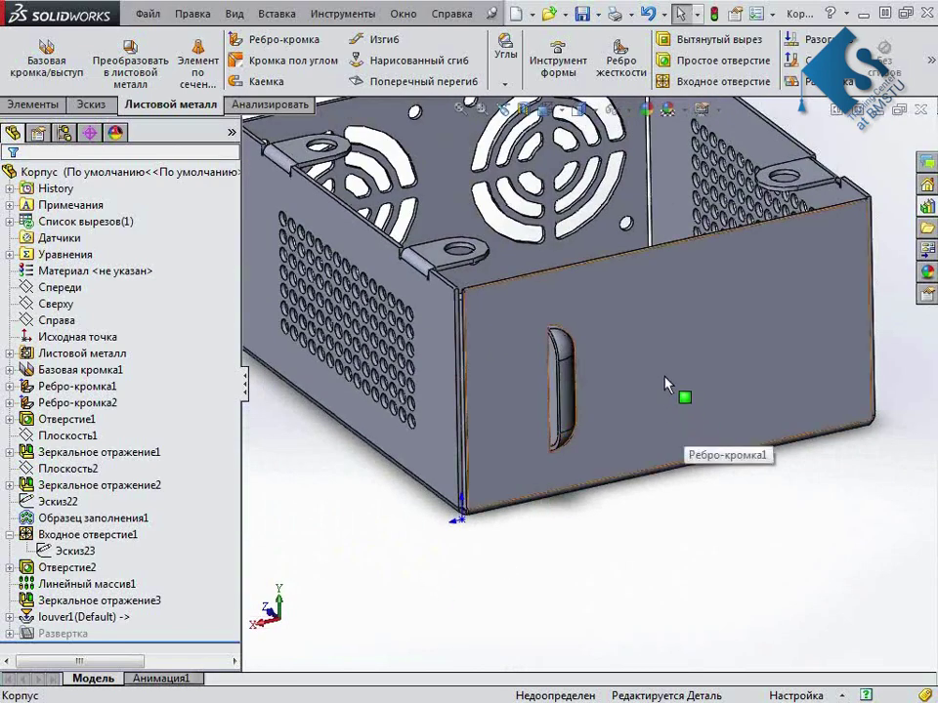
click(47, 105)
click(877, 90)
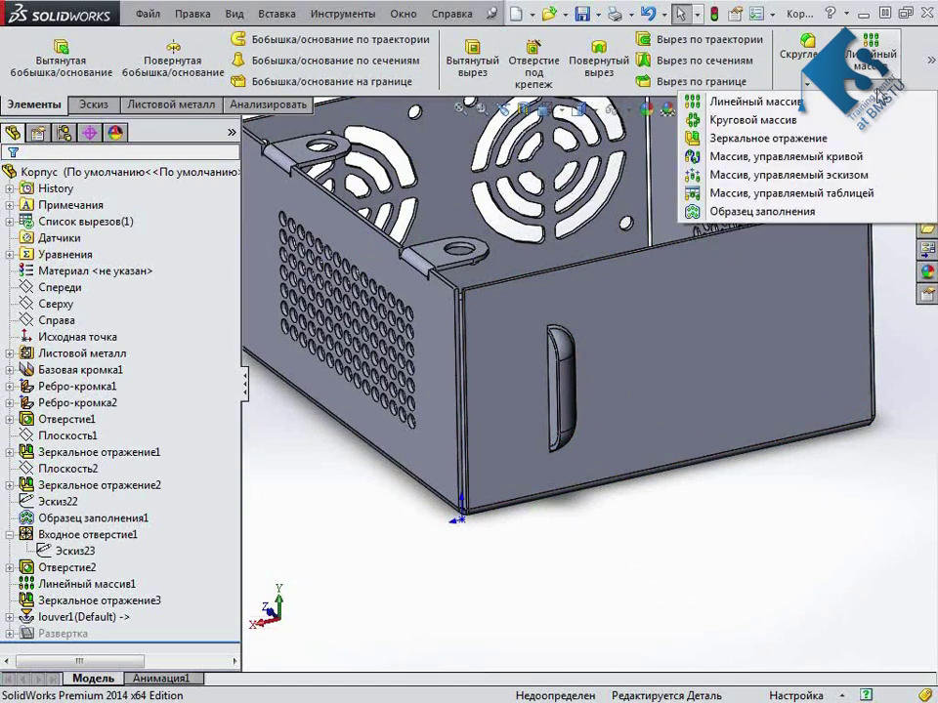
click(752, 101)
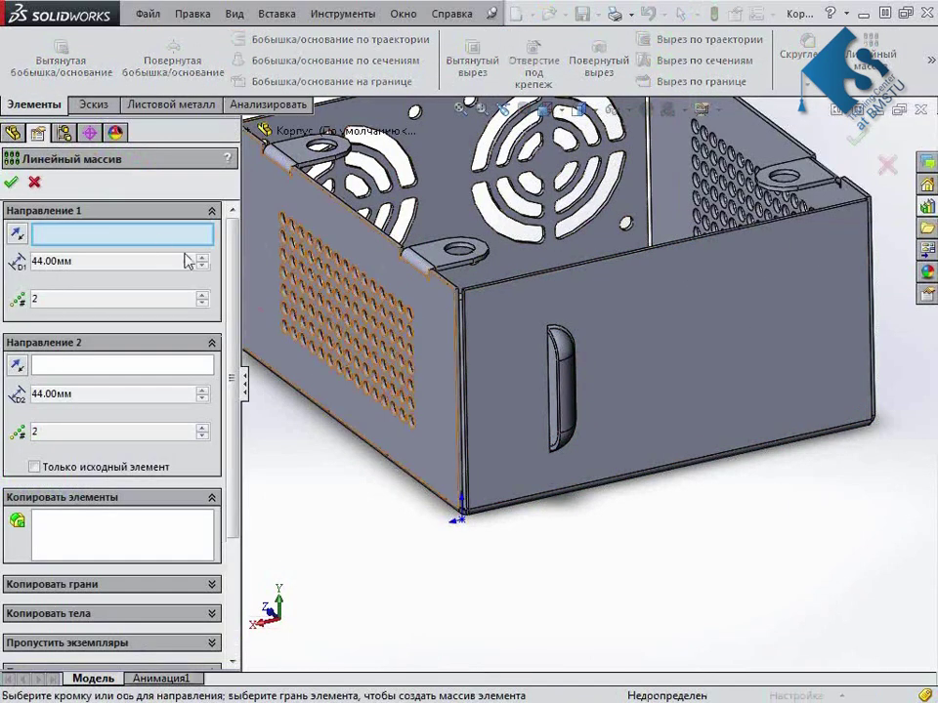
click(549, 283)
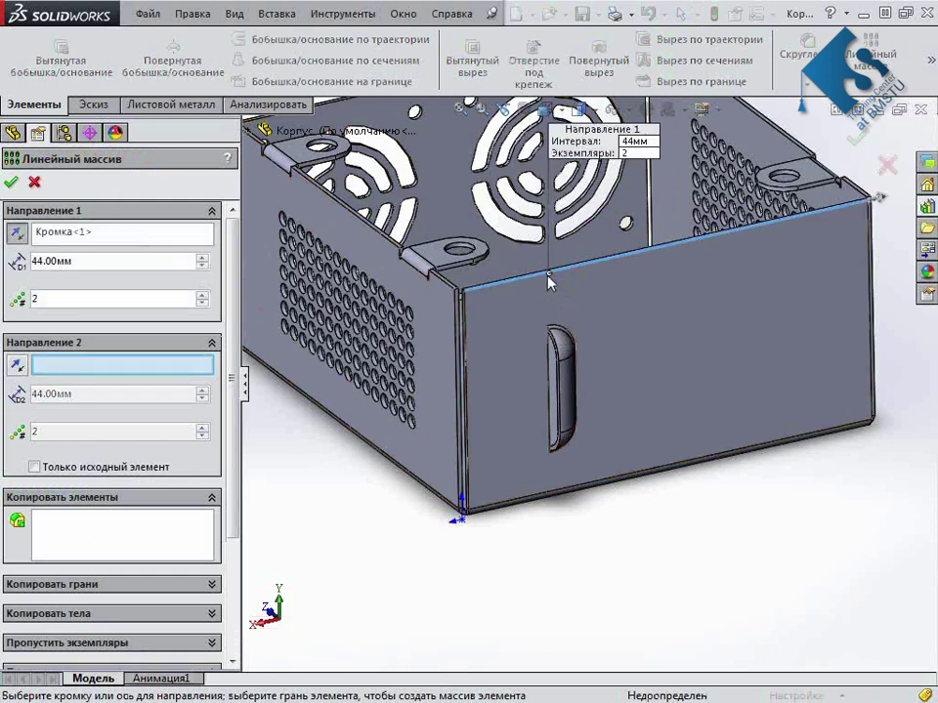
click(122, 533)
click(567, 395)
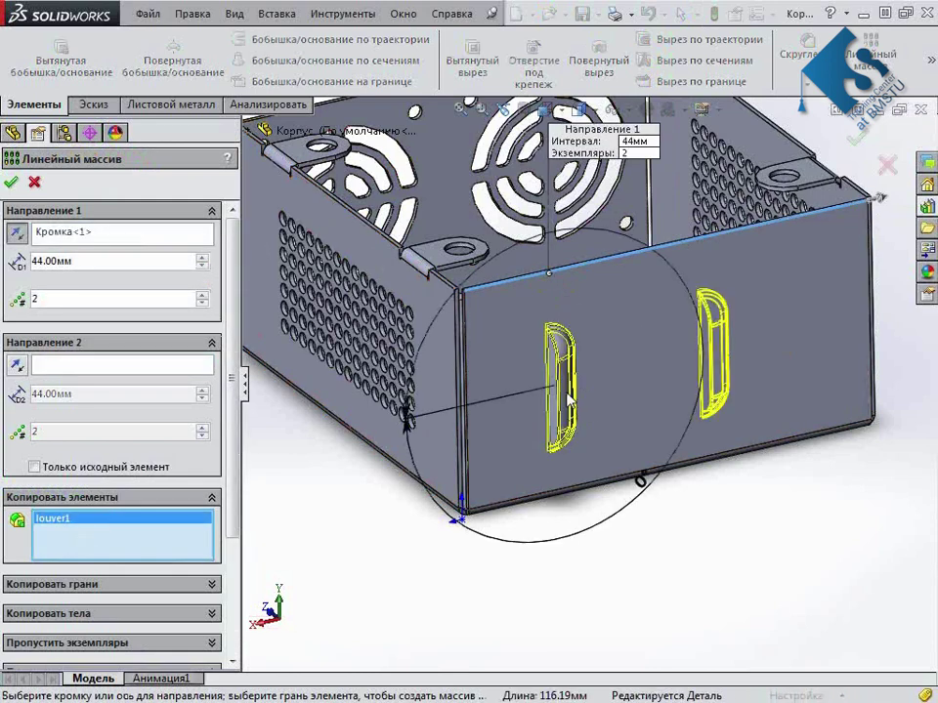
Set the louver pattern to 20 mm spacing and 4 instances, then confirm it
click(202, 267)
click(203, 266)
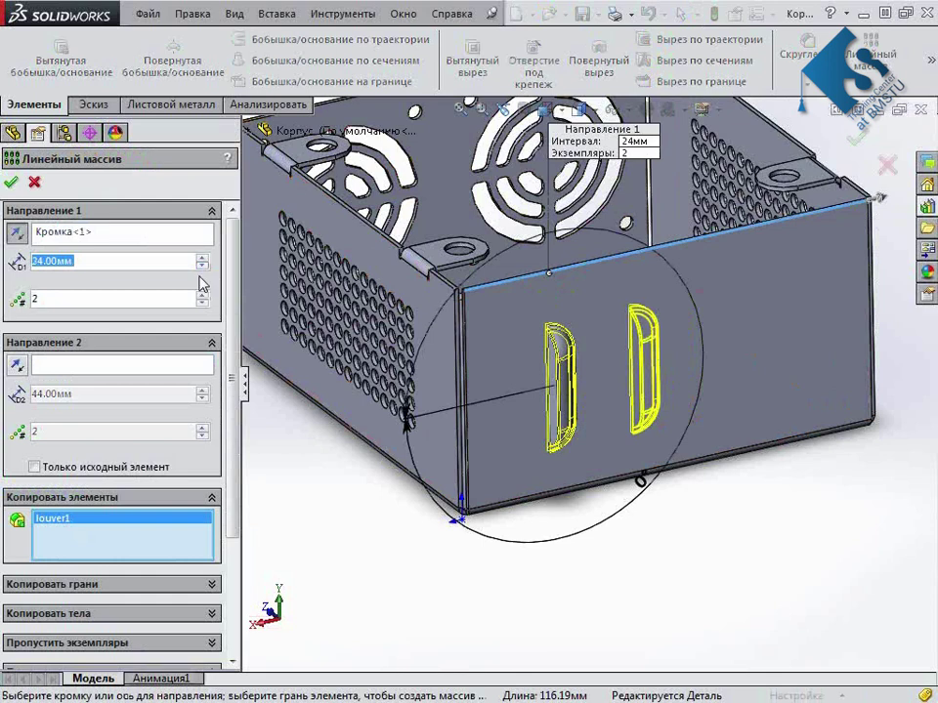
click(201, 296)
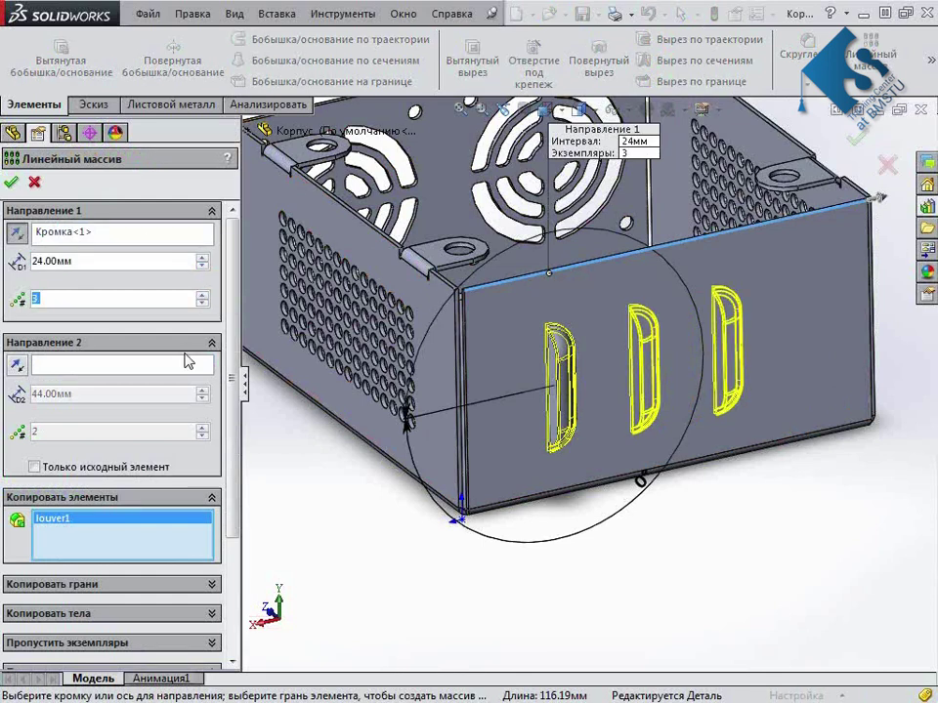
double_click(88, 268)
text(20)
key(Return)
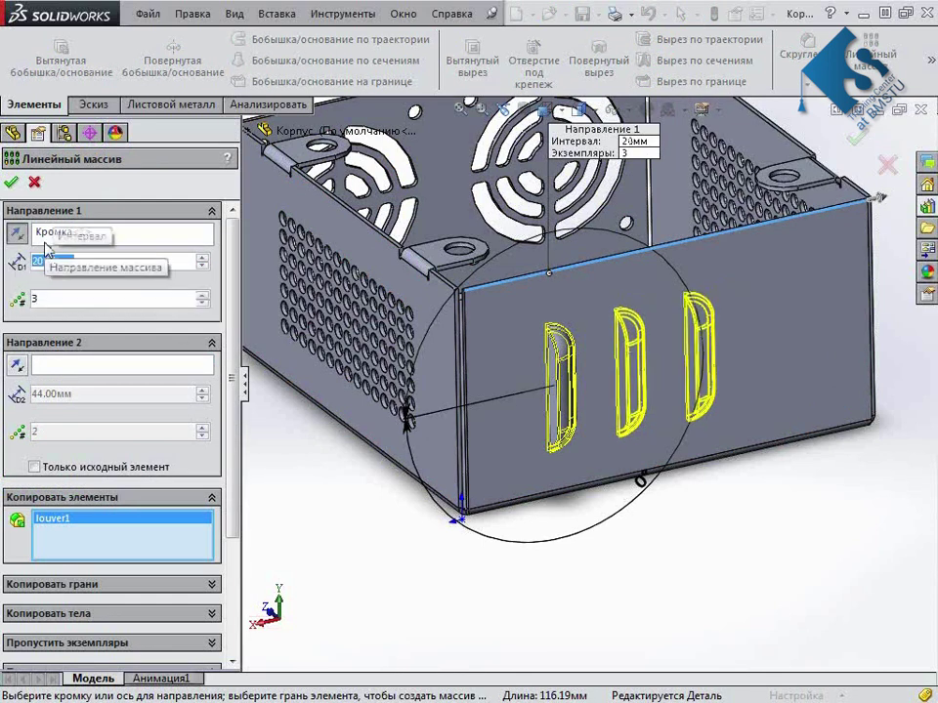
click(201, 296)
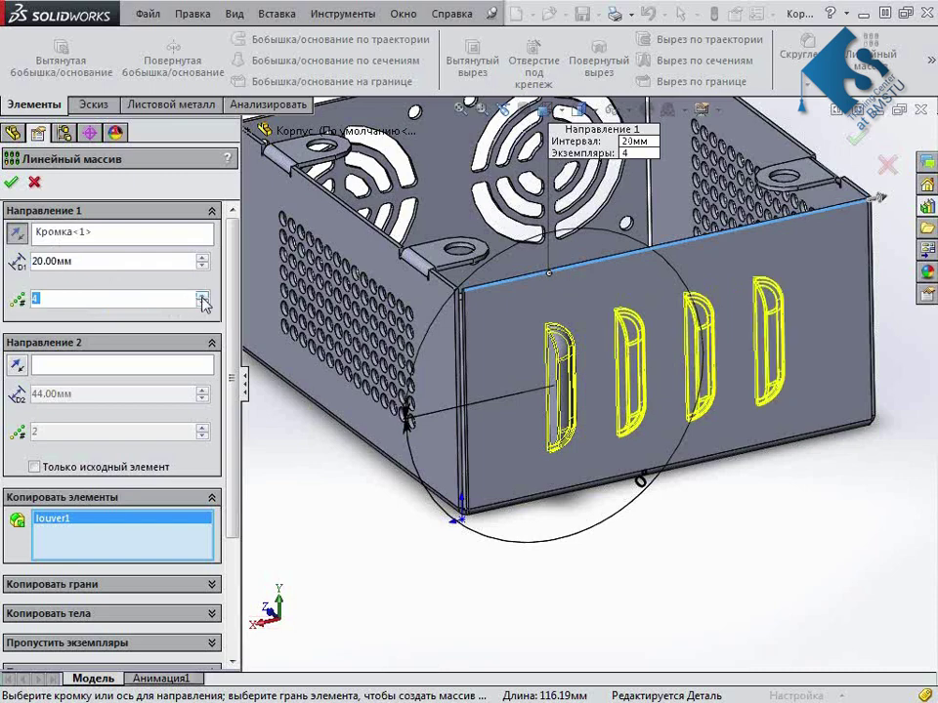
mouse_move(699, 483)
middle_down()
mouse_move(651, 419)
mouse_move(690, 428)
mouse_move(723, 472)
middle_up()
right_click(723, 472)
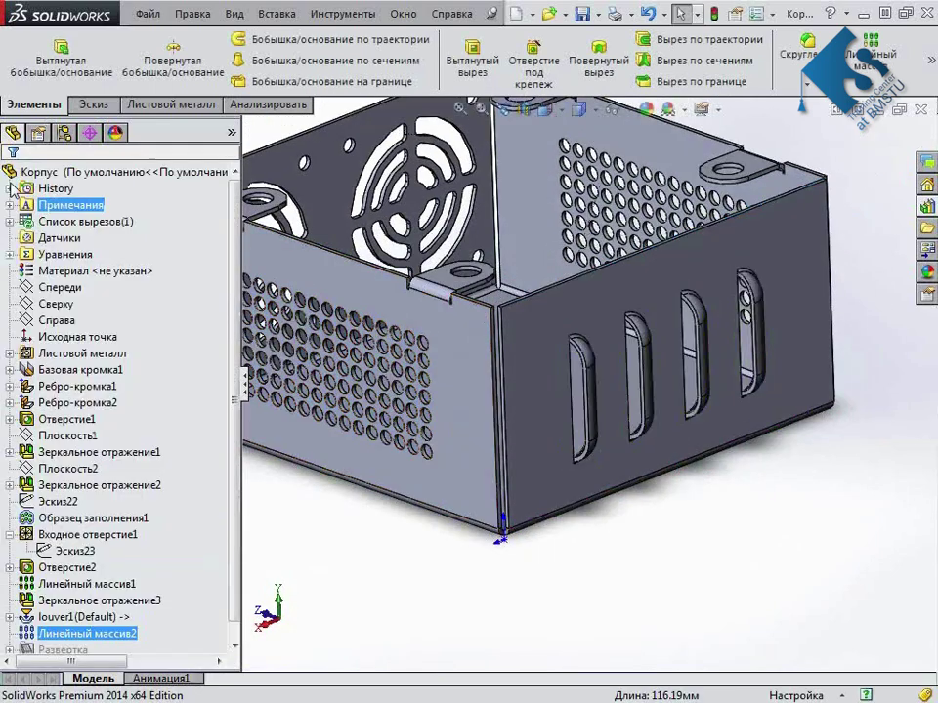
Inspect the louvered box from several angles, then flatten it from the Sheet Metal tab
key(f)
mouse_move(607, 523)
middle_down()
mouse_move(643, 447)
mouse_move(774, 489)
mouse_move(784, 545)
mouse_move(775, 619)
mouse_move(760, 478)
mouse_move(515, 496)
mouse_move(437, 513)
mouse_move(486, 498)
mouse_move(707, 517)
mouse_move(745, 611)
middle_up()
key(ctrl+7)
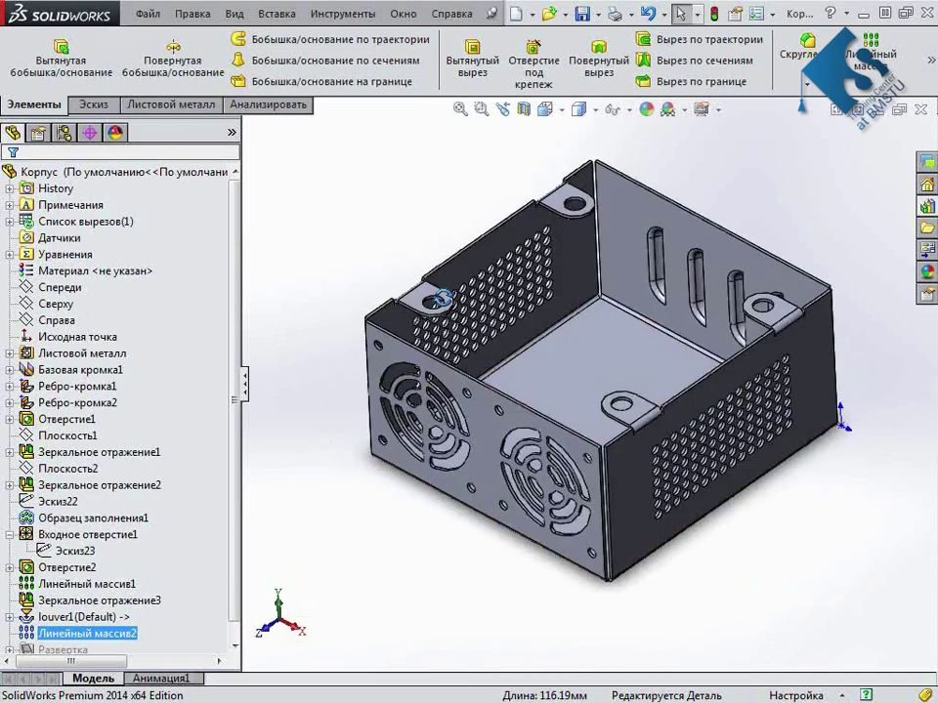
key(Escape)
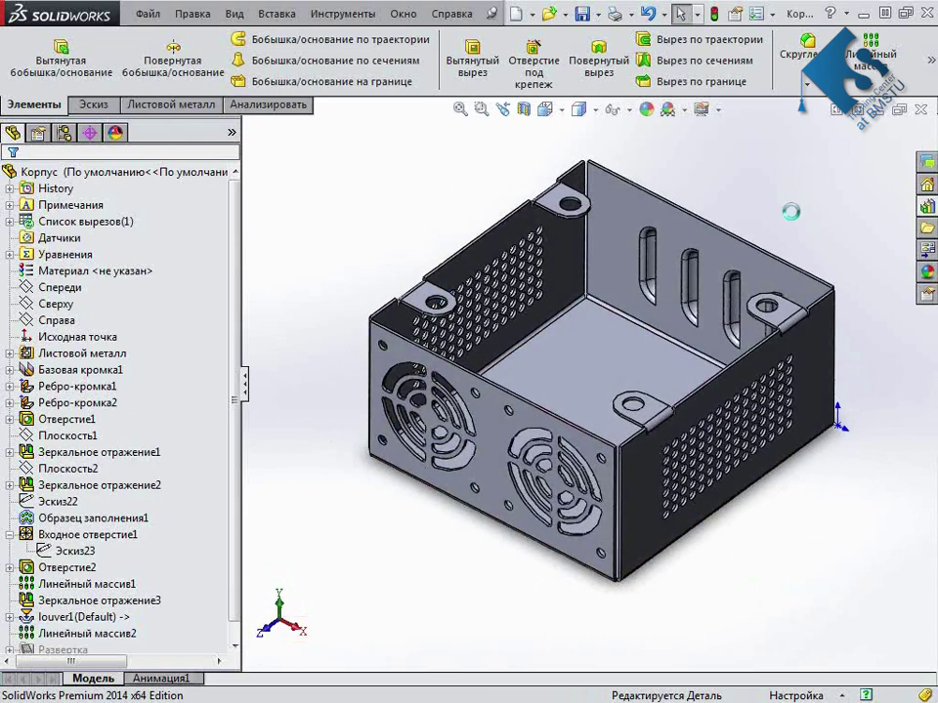
mouse_move(791, 415)
middle_down()
mouse_move(820, 226)
mouse_move(762, 179)
mouse_move(803, 401)
middle_up()
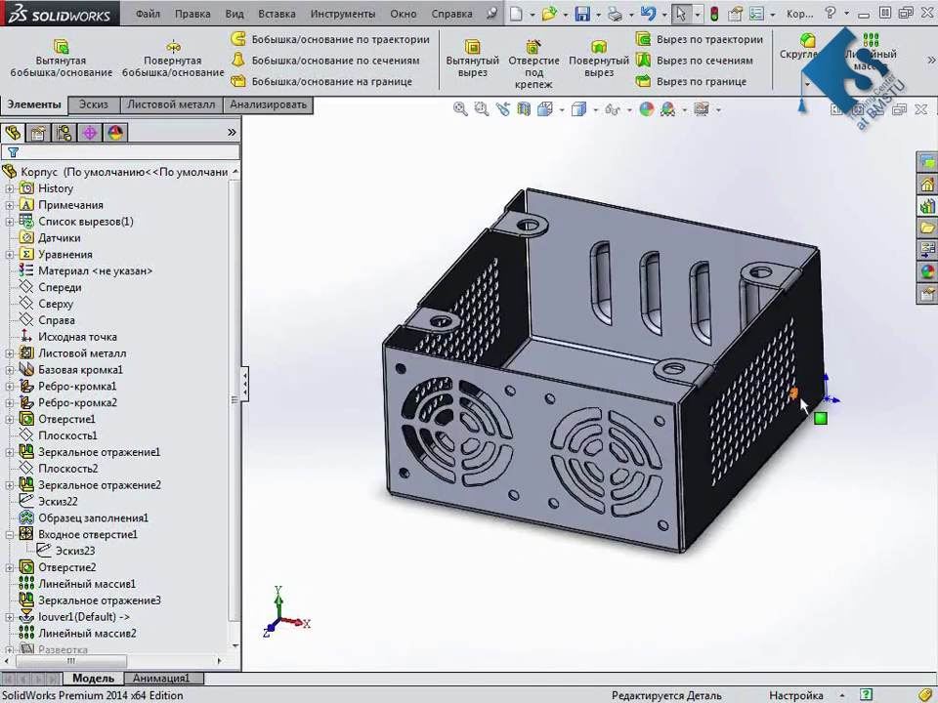
mouse_move(801, 395)
middle_down()
mouse_move(761, 316)
mouse_move(586, 273)
middle_up()
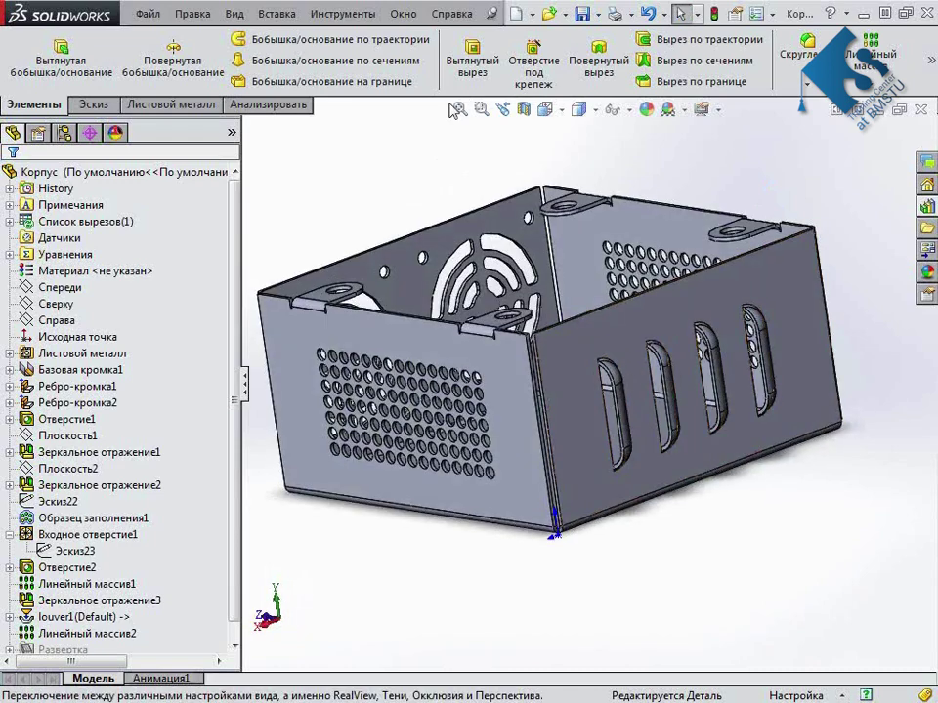
click(171, 104)
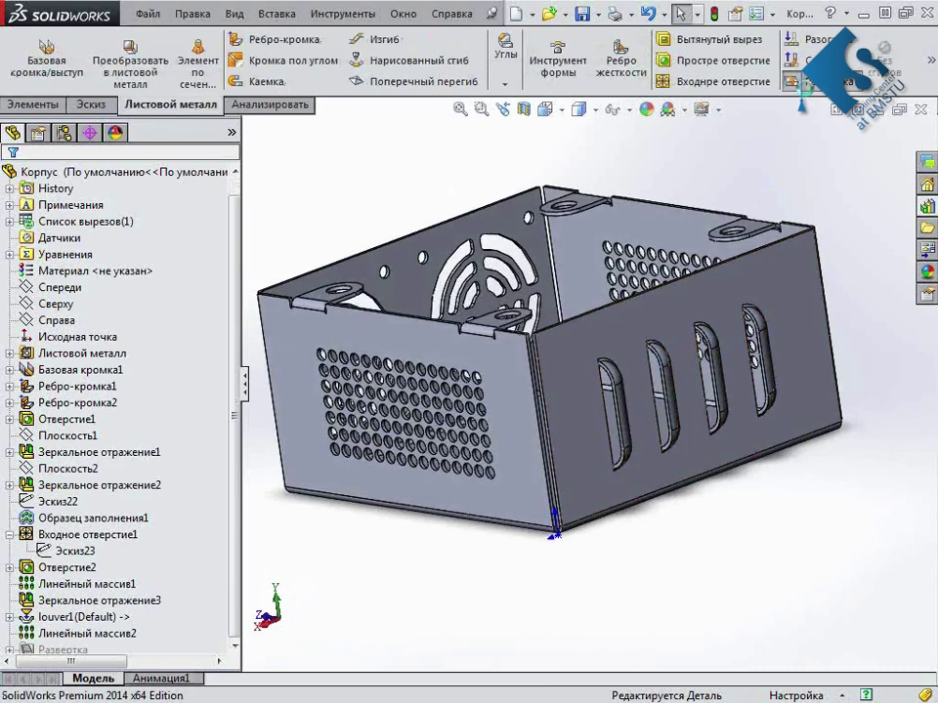
click(792, 81)
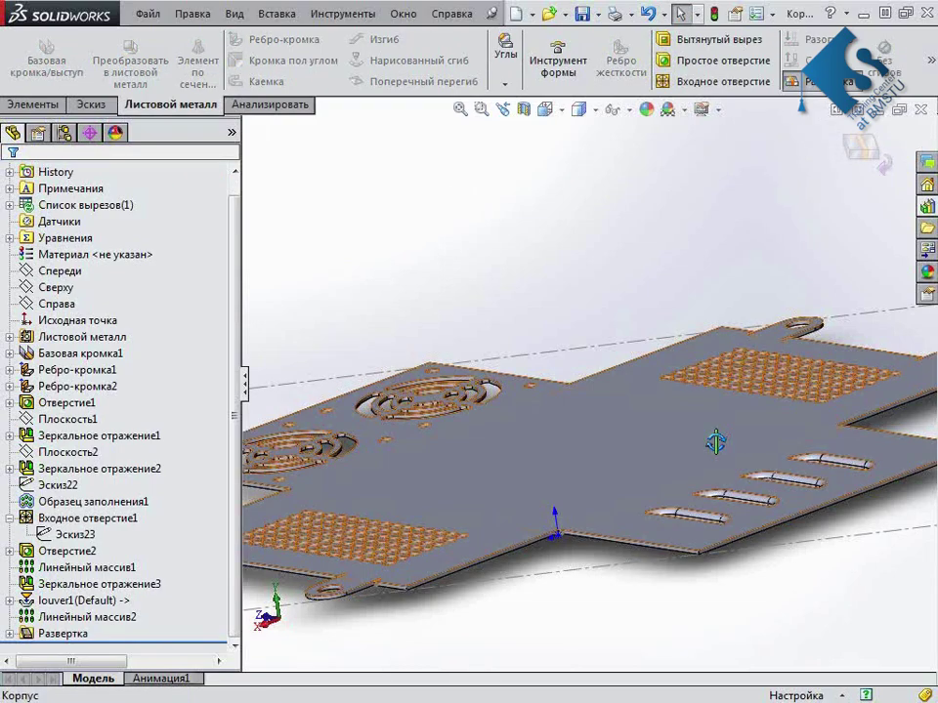
Orbit and zoom around the flat pattern to inspect it from top-down and oblique views
middle_drag(716, 443, 722, 529)
scroll(722, 529, down, 3)
scroll(661, 311, down, 3)
mouse_move(651, 209)
middle_down()
mouse_move(655, 260)
mouse_move(749, 265)
middle_up()
scroll(461, 299, down, 3)
scroll(638, 335, down, 2)
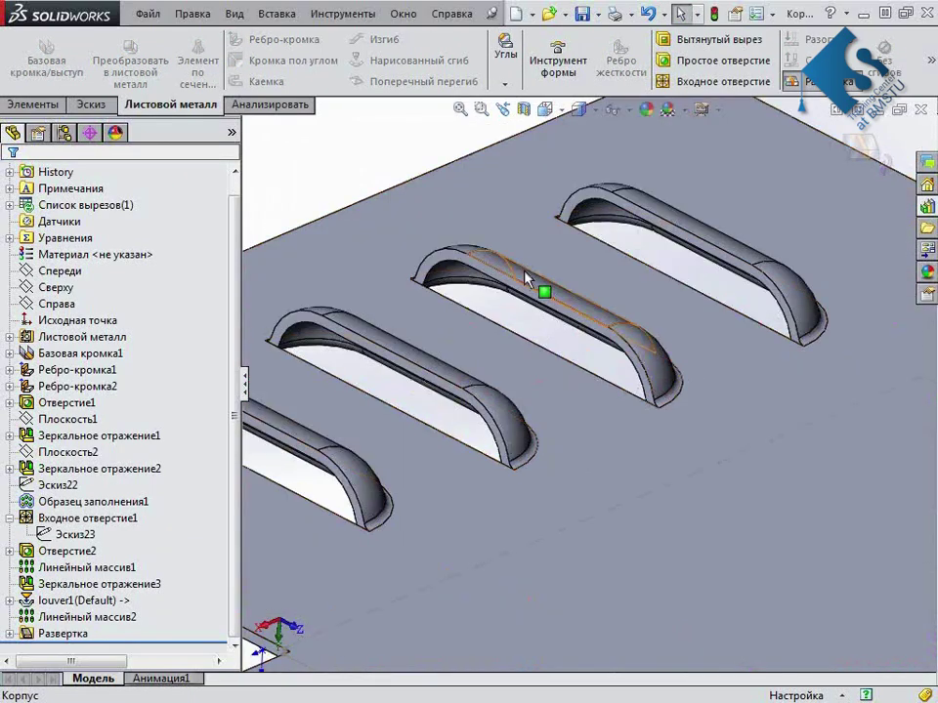
scroll(504, 255, up, 1)
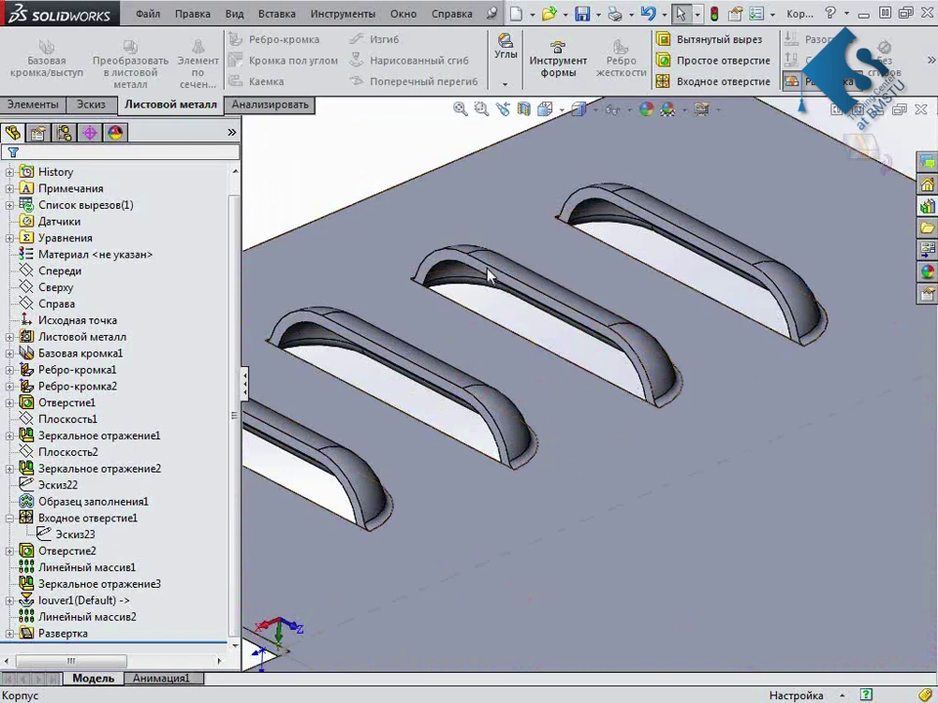
scroll(536, 341, up, 4)
scroll(532, 342, up, 2)
mouse_move(533, 343)
middle_down()
mouse_move(836, 428)
mouse_move(709, 252)
middle_up()
scroll(709, 252, up, 1)
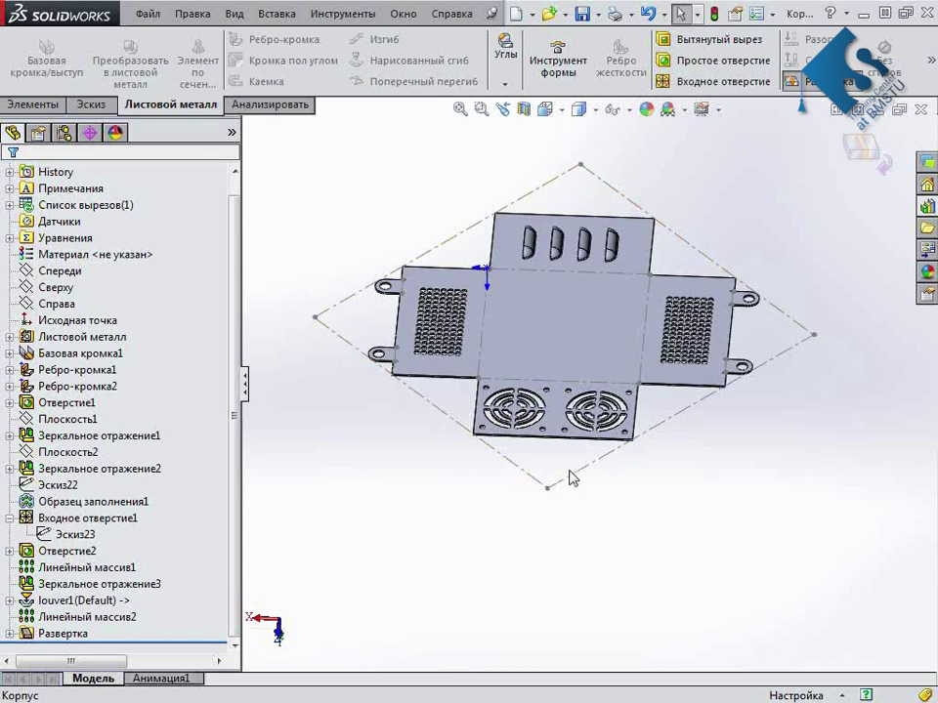
scroll(624, 218, down, 1)
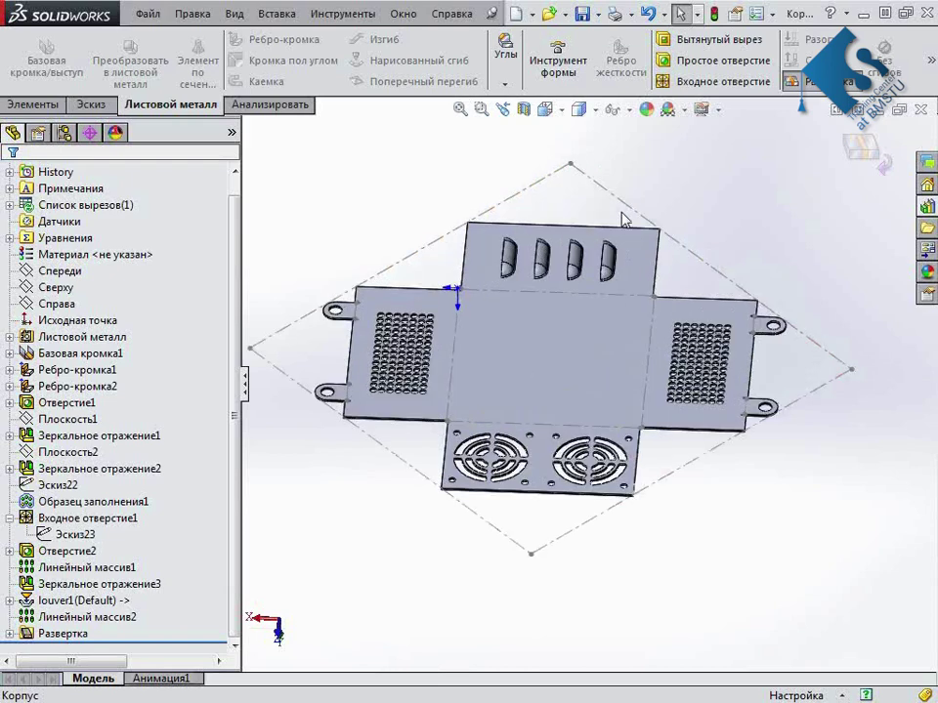
click(87, 205)
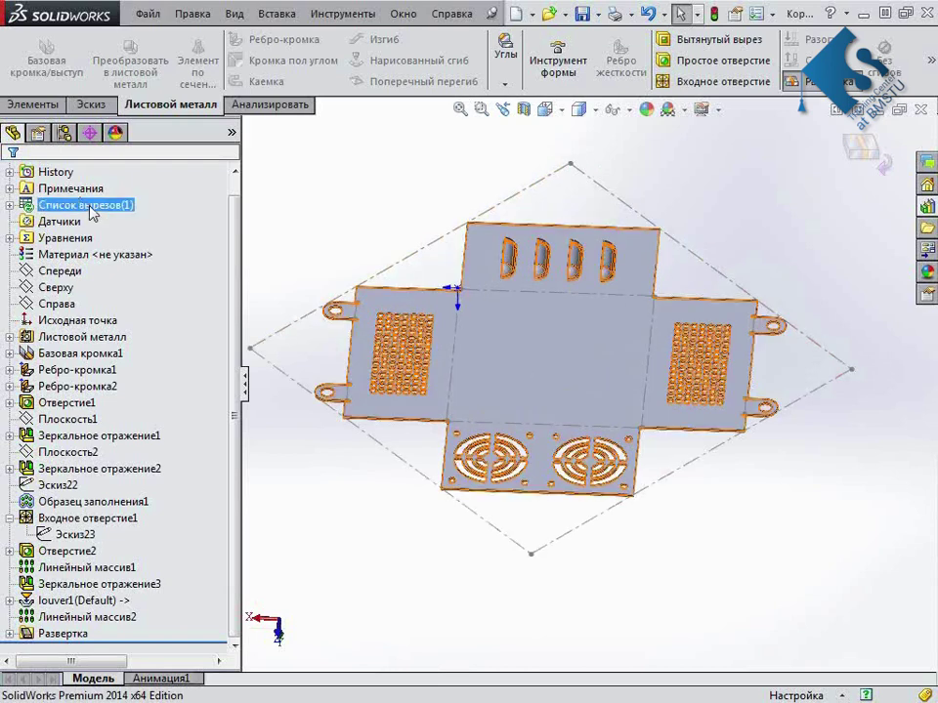
right_click(90, 210)
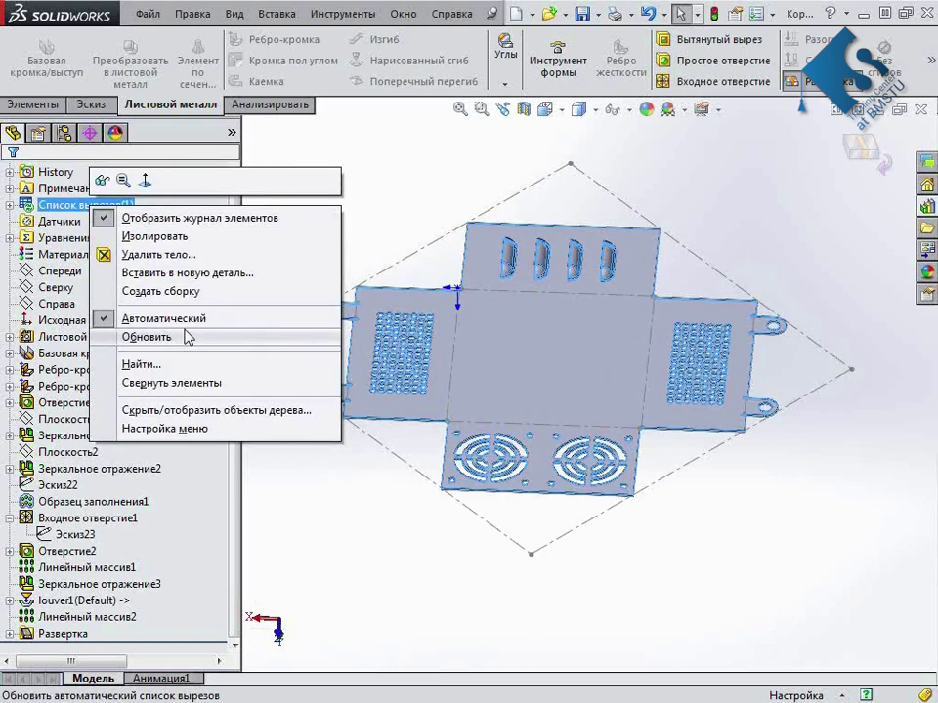
click(242, 336)
right_click(101, 208)
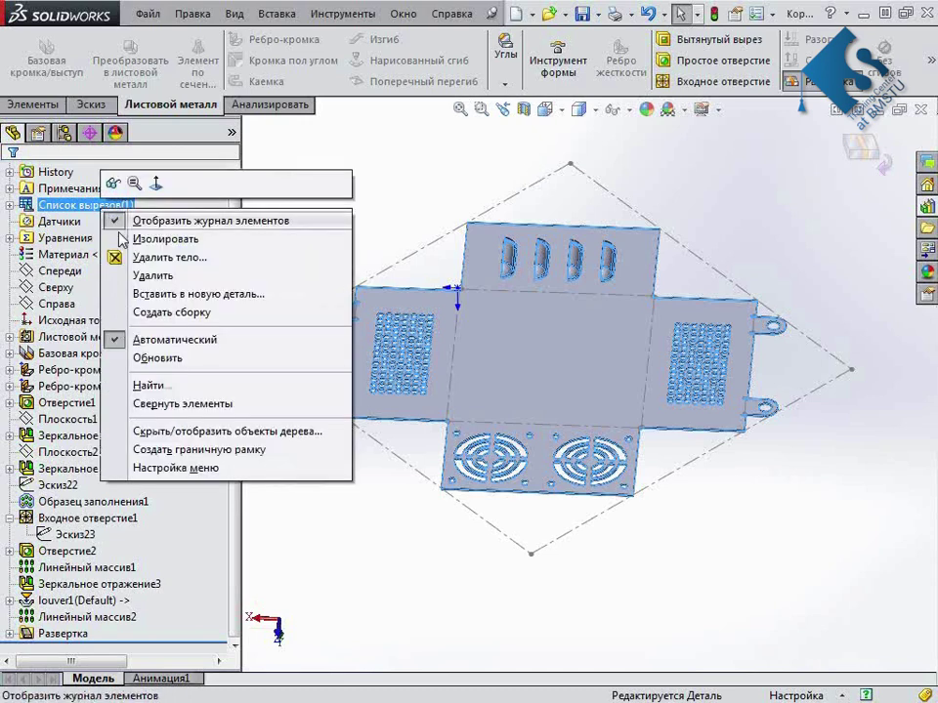
click(9, 336)
right_click(88, 354)
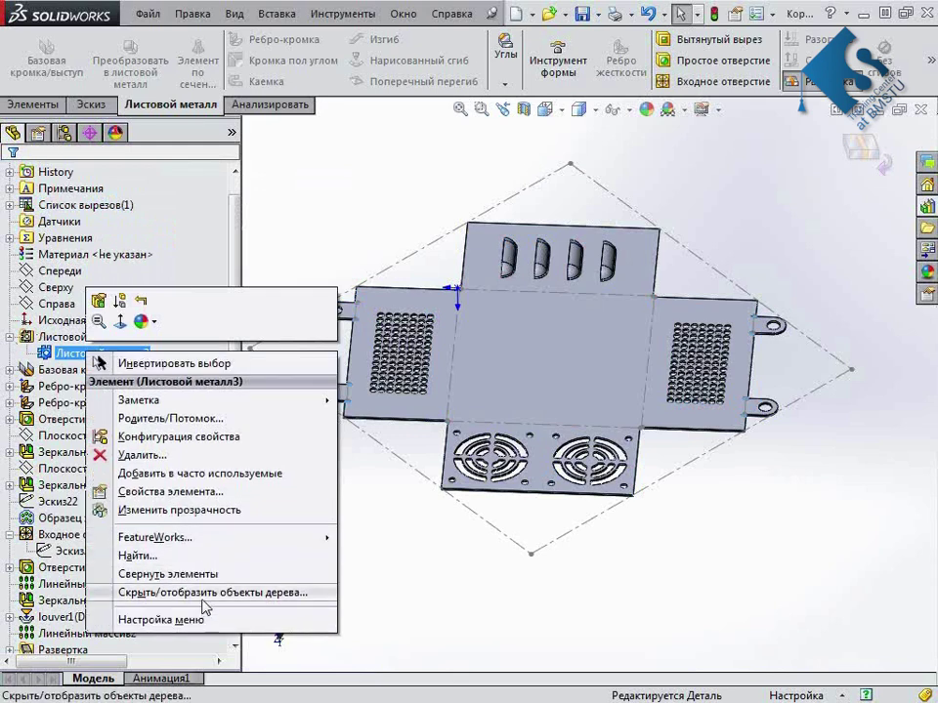
click(298, 221)
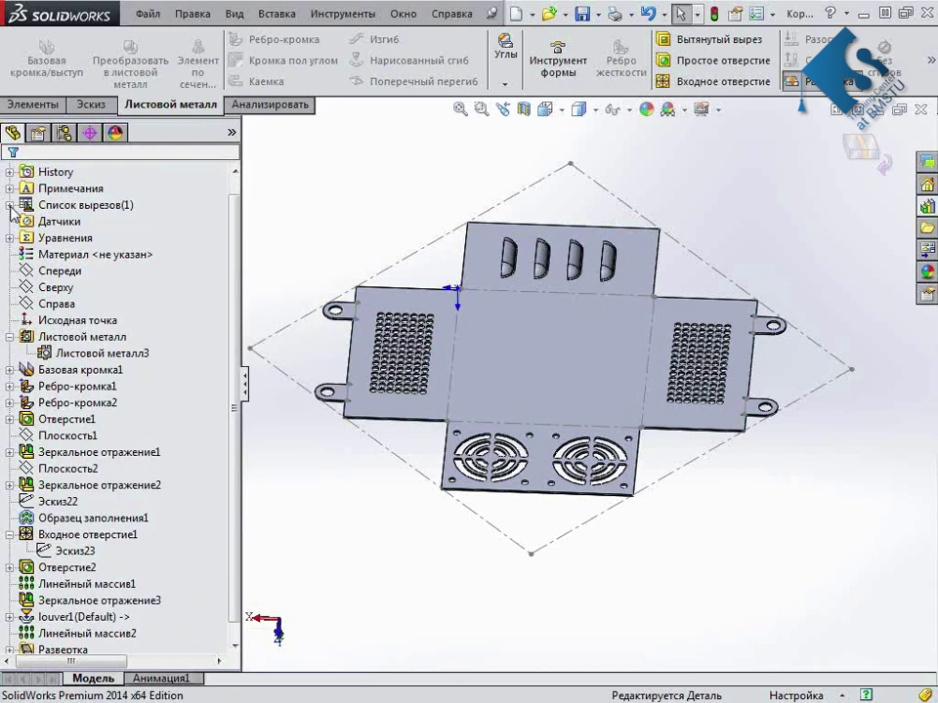
click(10, 206)
right_click(58, 221)
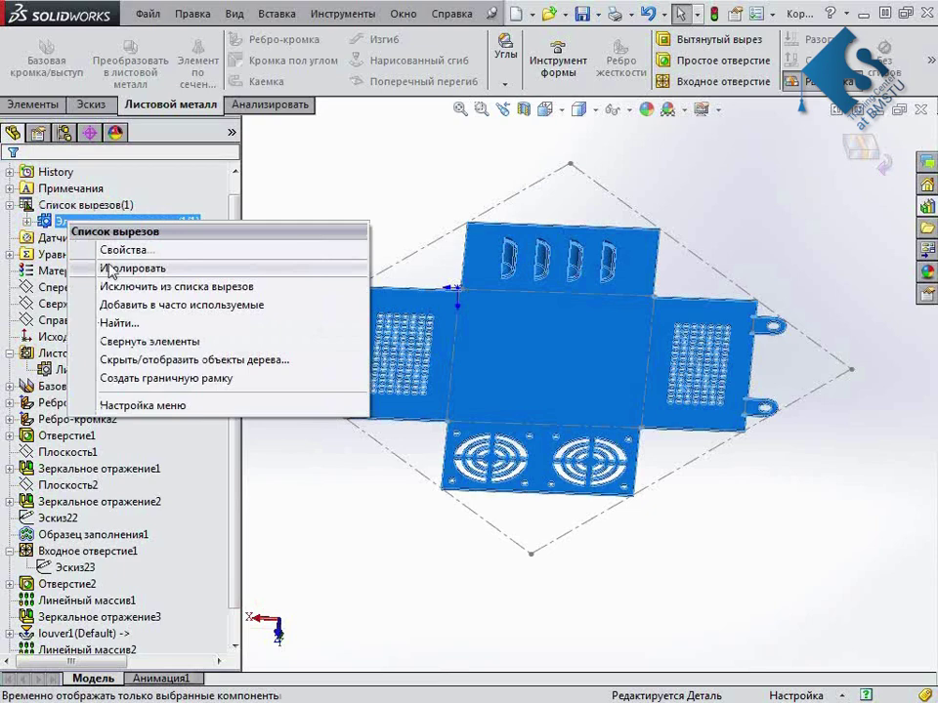
click(122, 250)
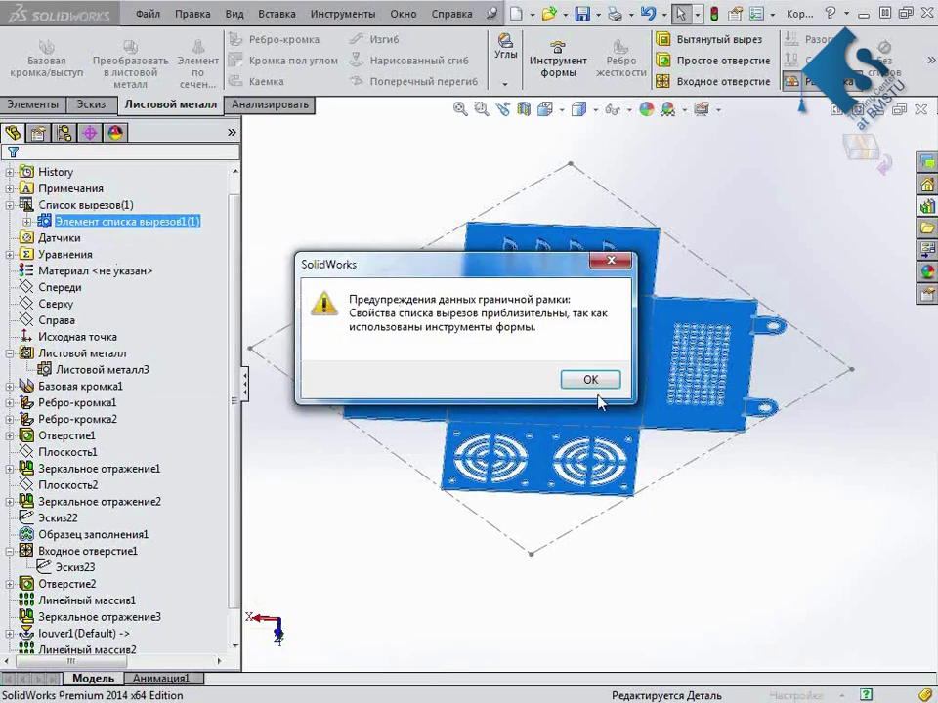
click(590, 380)
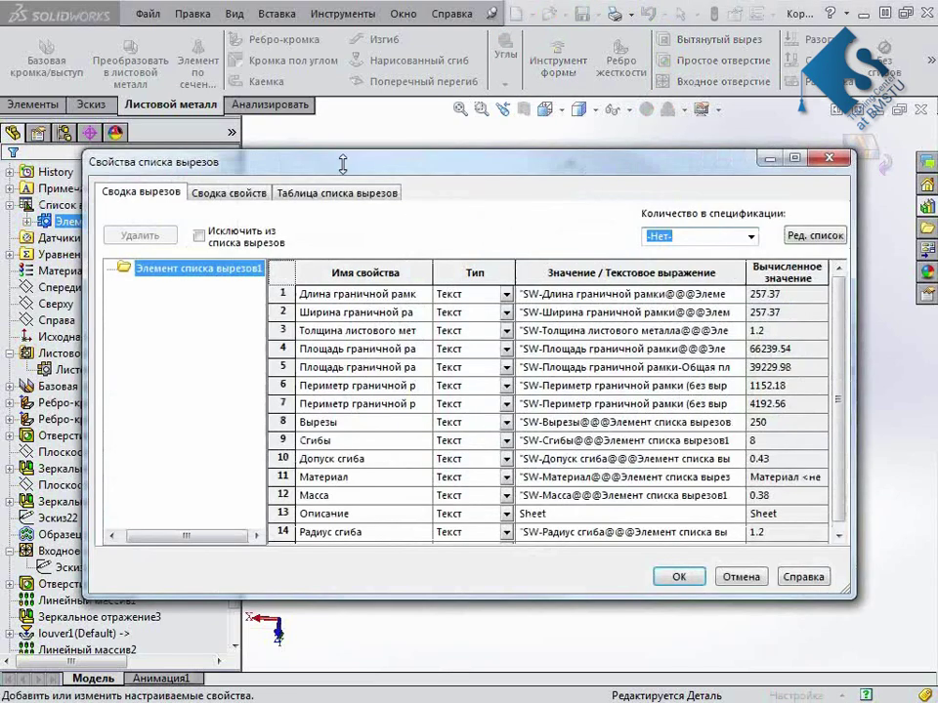
drag(337, 173, 278, 100)
mouse_move(374, 198)
mouse_down()
mouse_move(559, 204)
mouse_move(583, 251)
mouse_move(569, 227)
mouse_move(564, 235)
mouse_up()
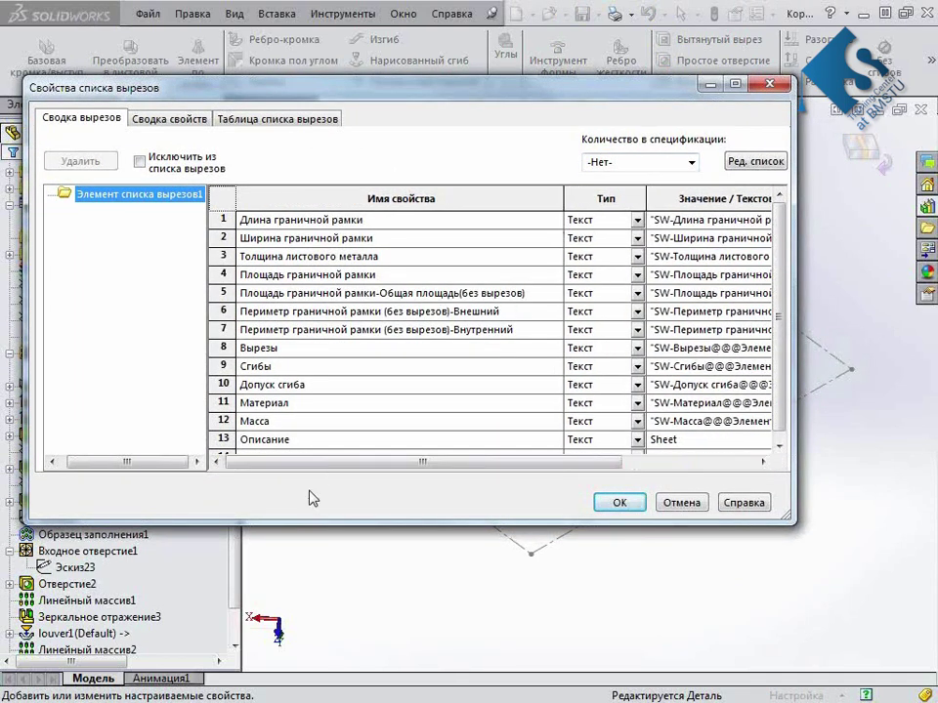
drag(320, 463, 508, 463)
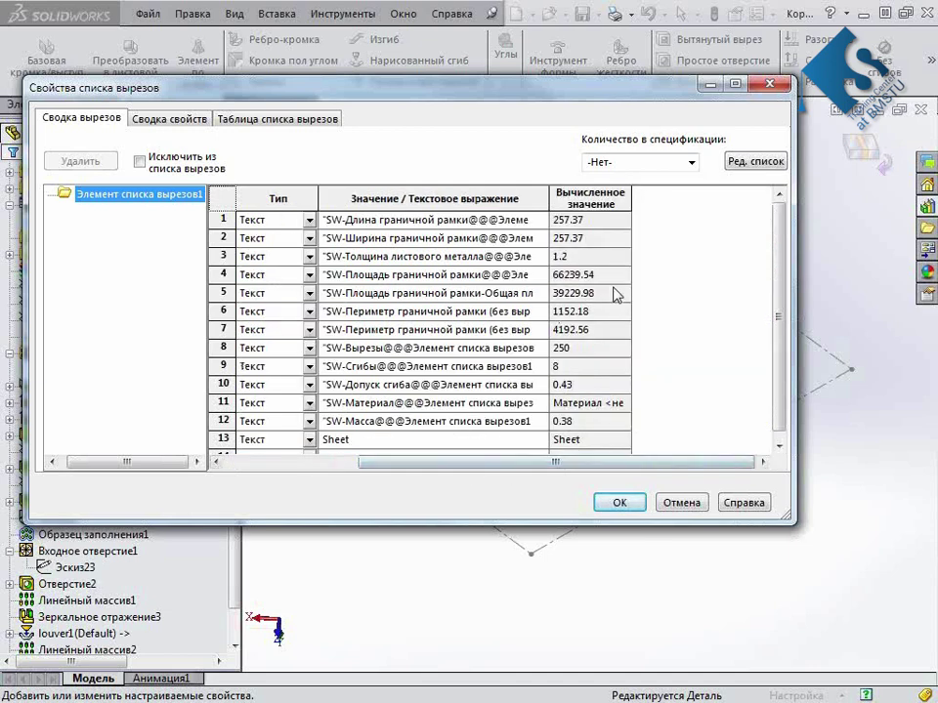
drag(511, 463, 375, 467)
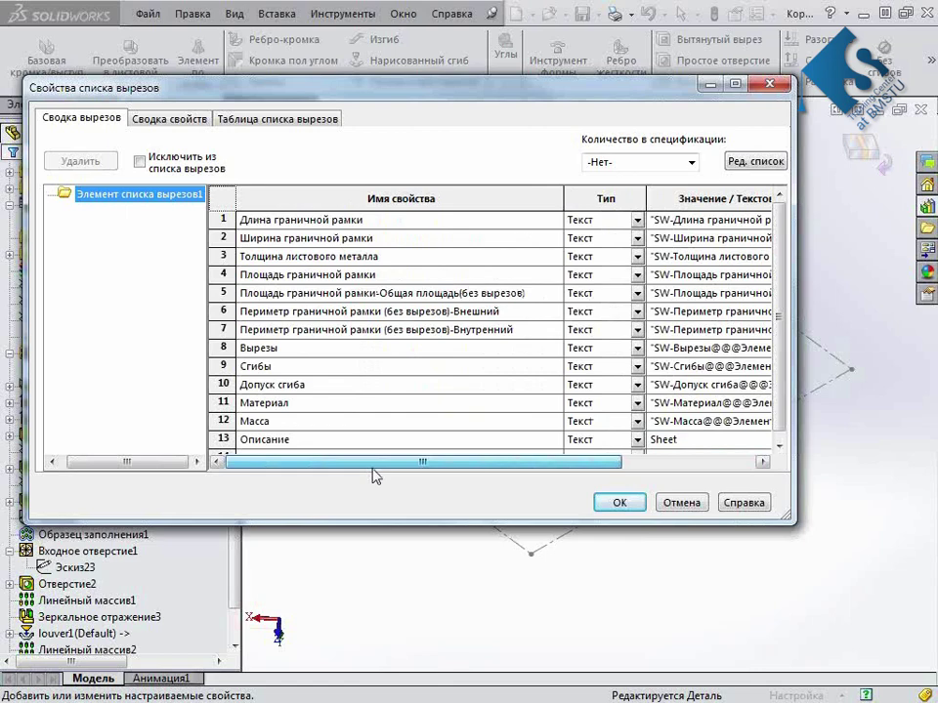
click(678, 502)
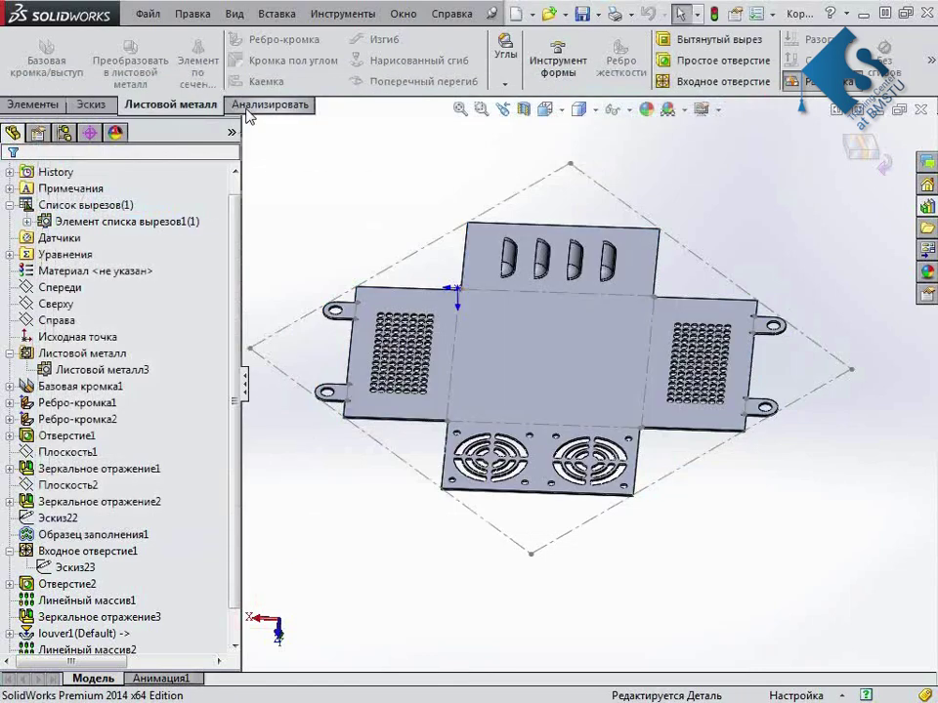
Measure the flat pattern's bounding-box diagonal between opposite corners, reading 257.37 mm
click(269, 106)
click(129, 51)
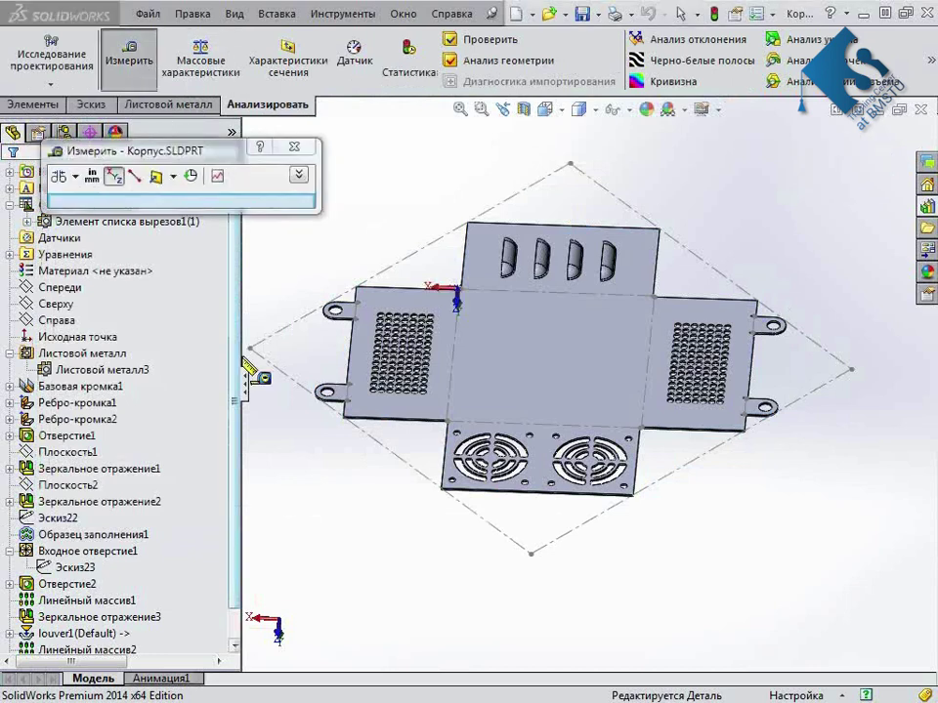
click(251, 348)
click(532, 554)
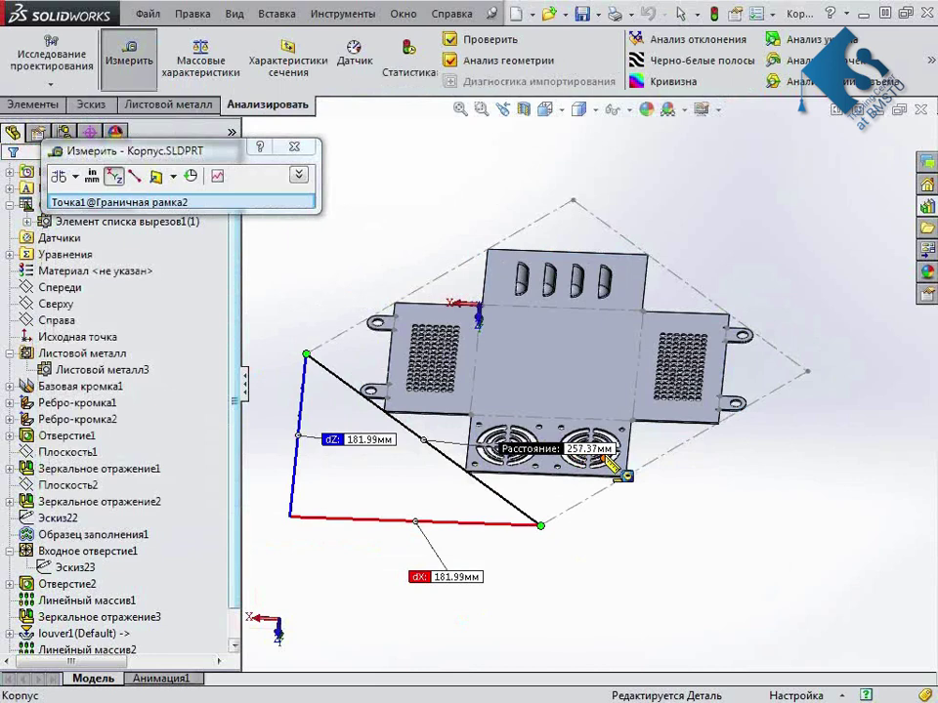
Close the measurement and fold the flat pattern back into the formed box
click(293, 146)
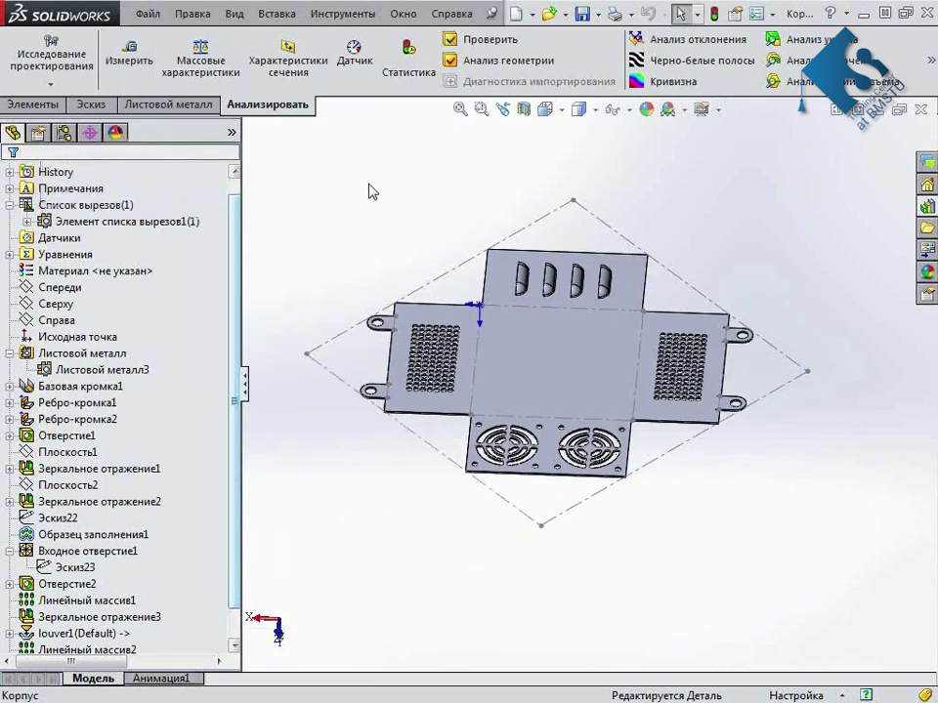
middle_drag(421, 235, 430, 254)
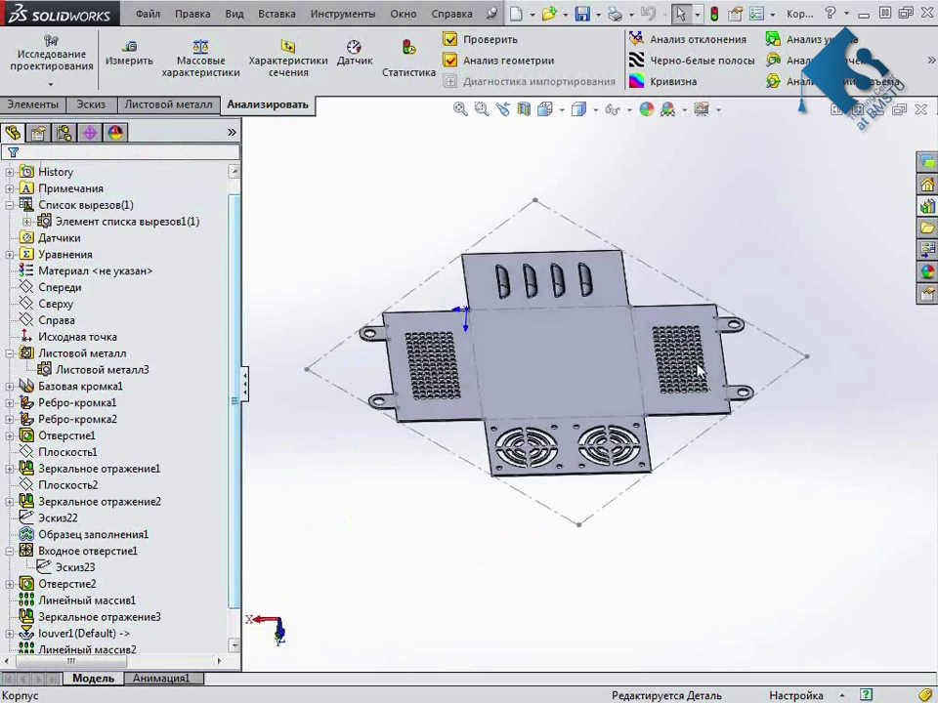
click(179, 107)
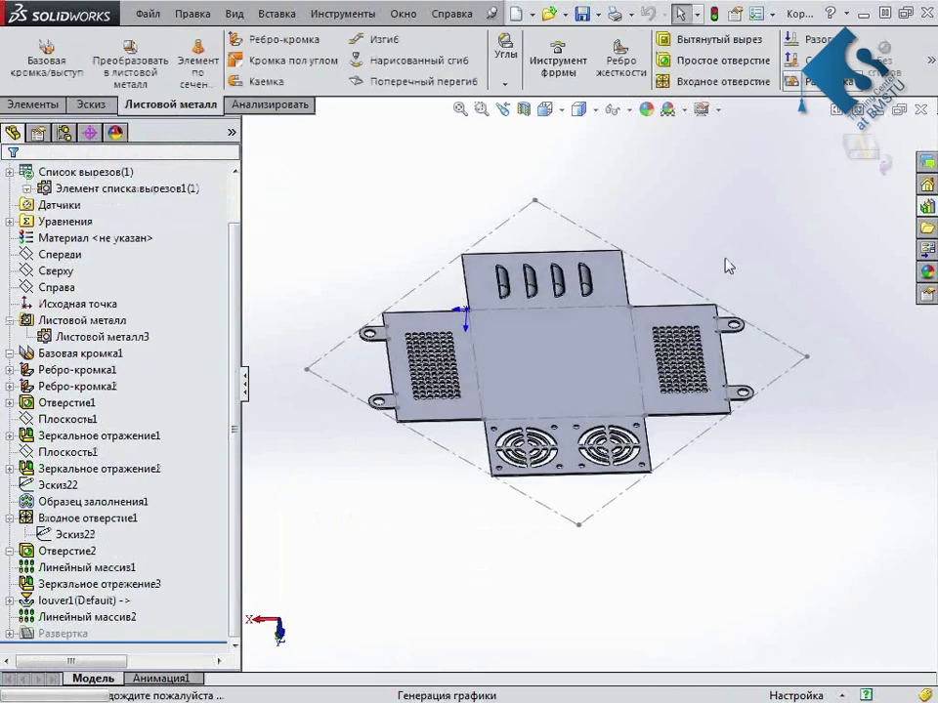
Assign 1060 Сплав from the aluminium alloys library as the part's material
mouse_move(703, 293)
middle_down()
mouse_move(486, 540)
mouse_move(461, 494)
middle_up()
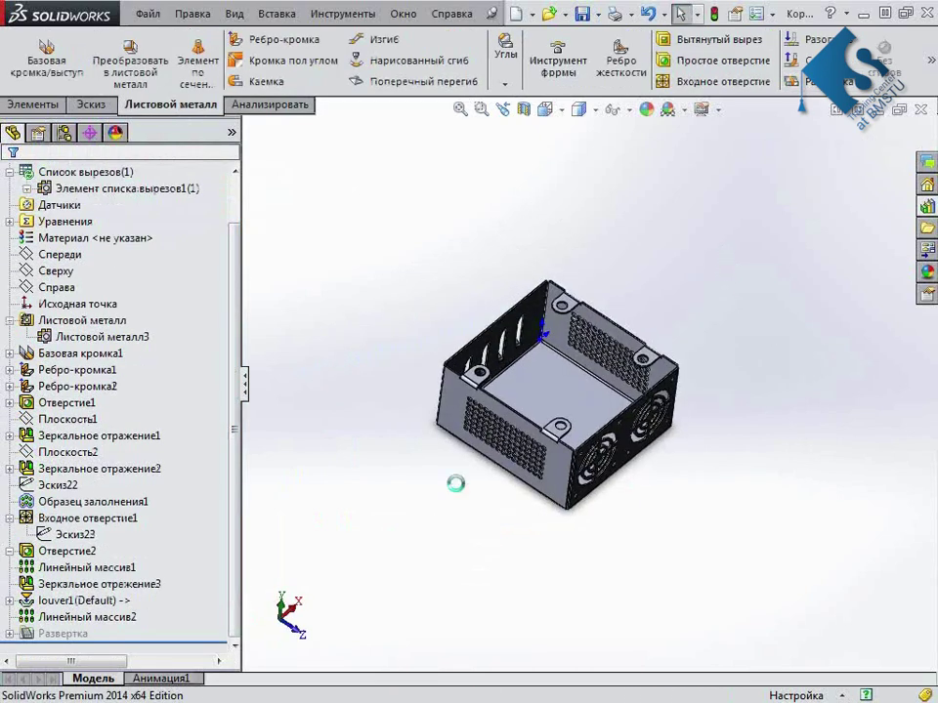
middle_drag(576, 403, 451, 290)
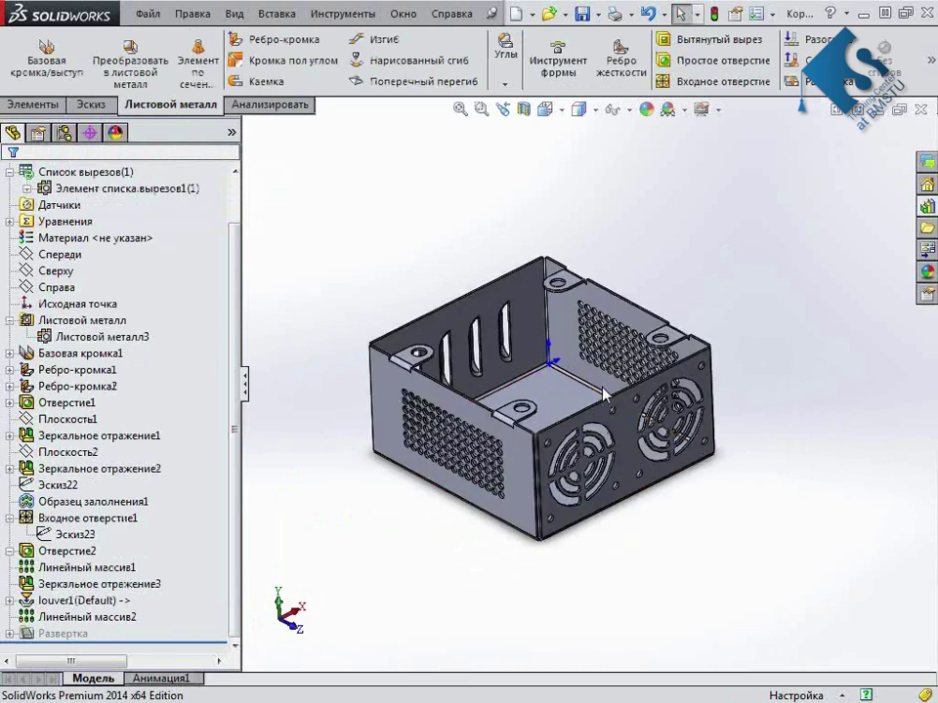
right_click(120, 244)
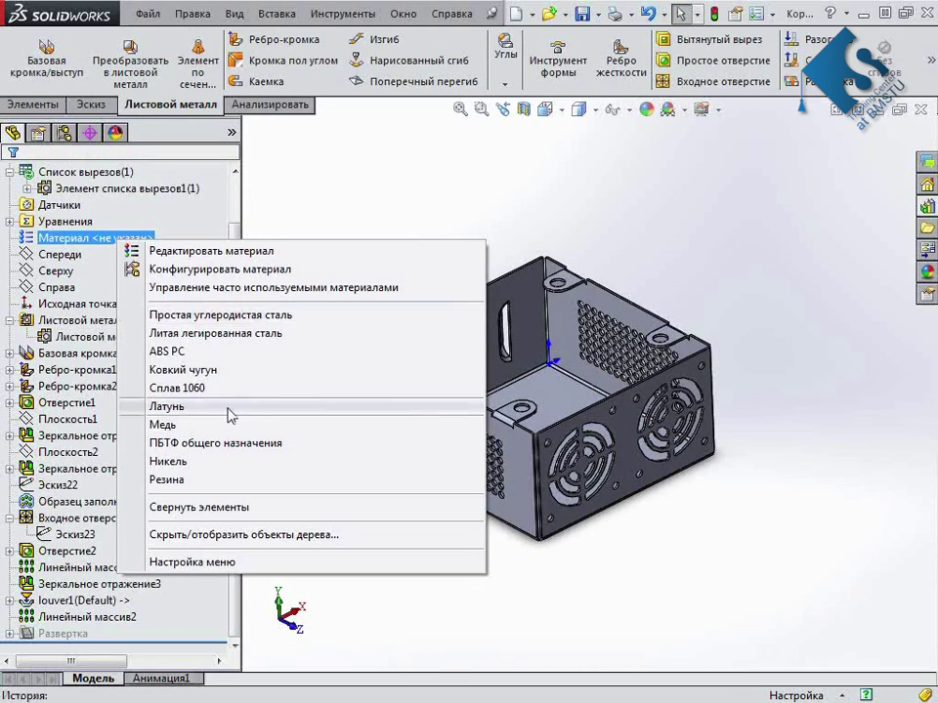
click(210, 251)
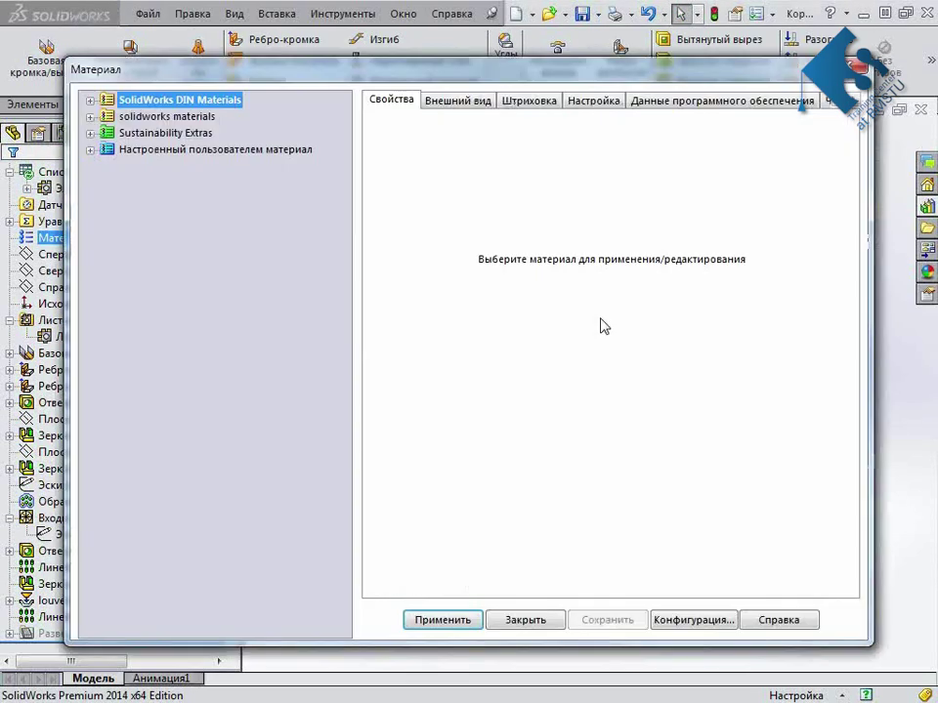
click(91, 118)
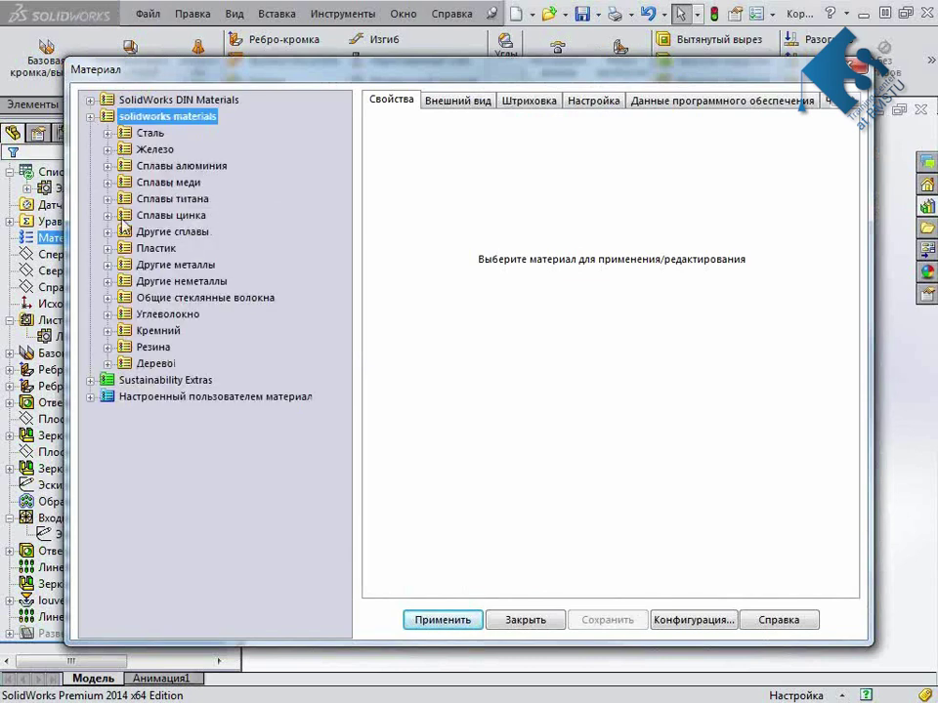
click(109, 168)
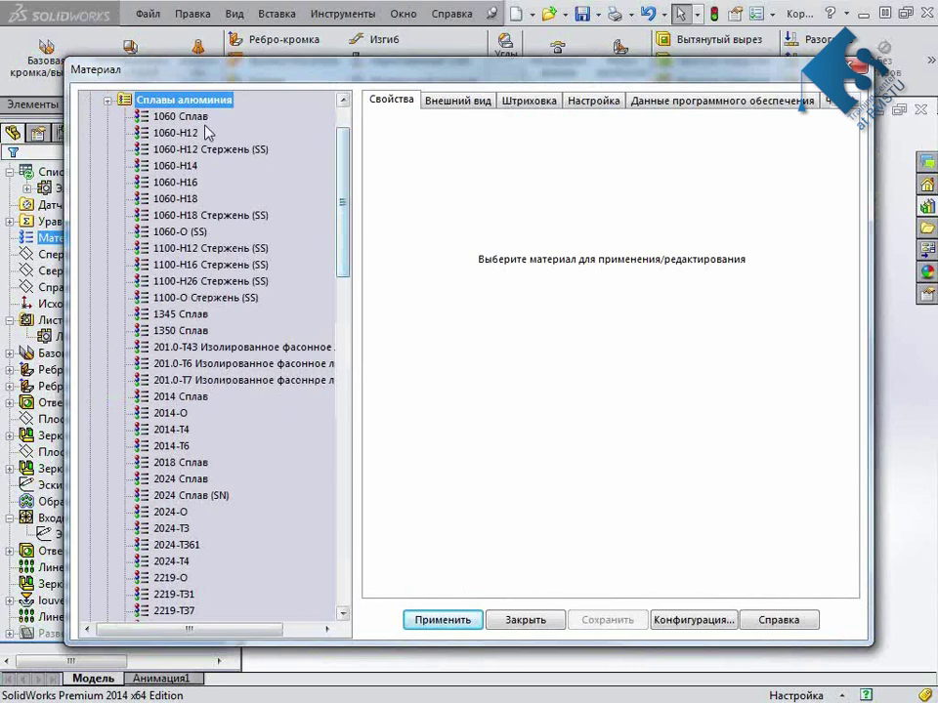
click(182, 117)
click(478, 621)
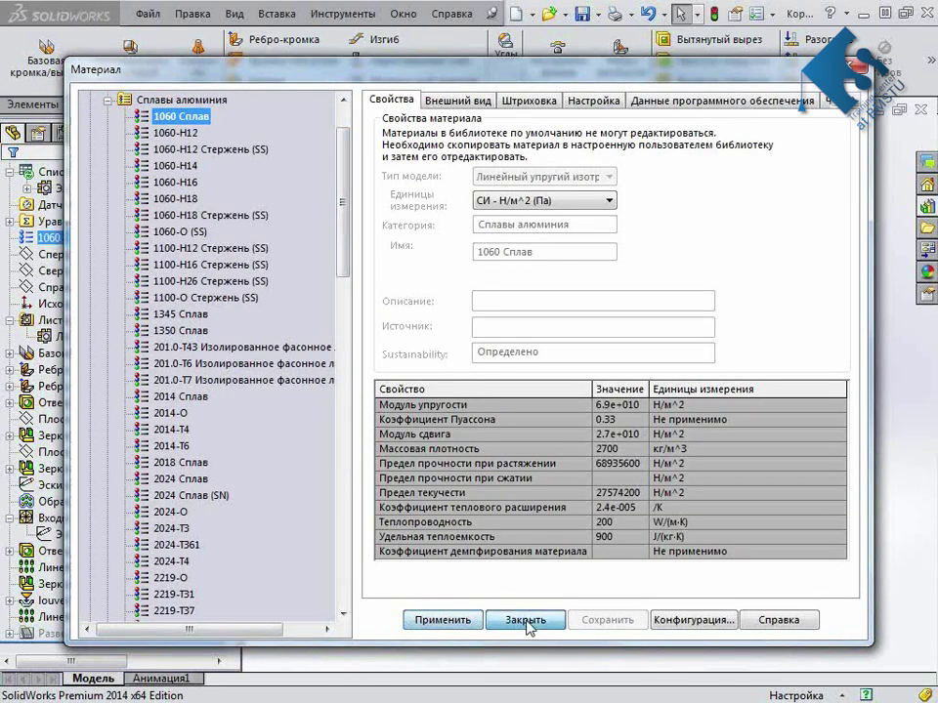
click(530, 622)
Turn the aluminium box toward the fan panel and return it to isometric view
middle_drag(613, 283, 576, 392)
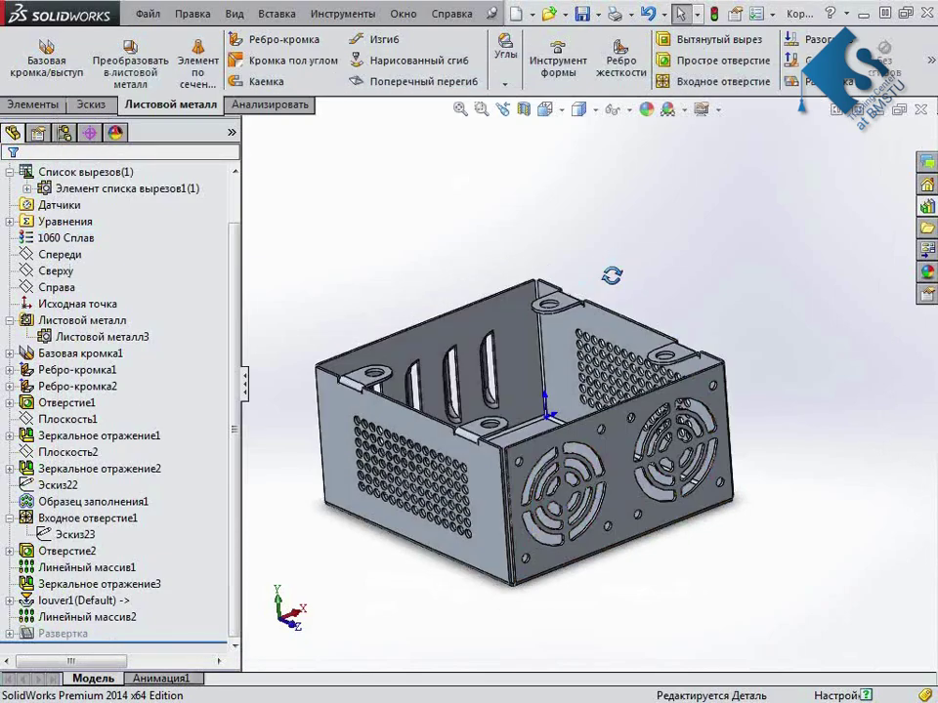
key(ctrl+7)
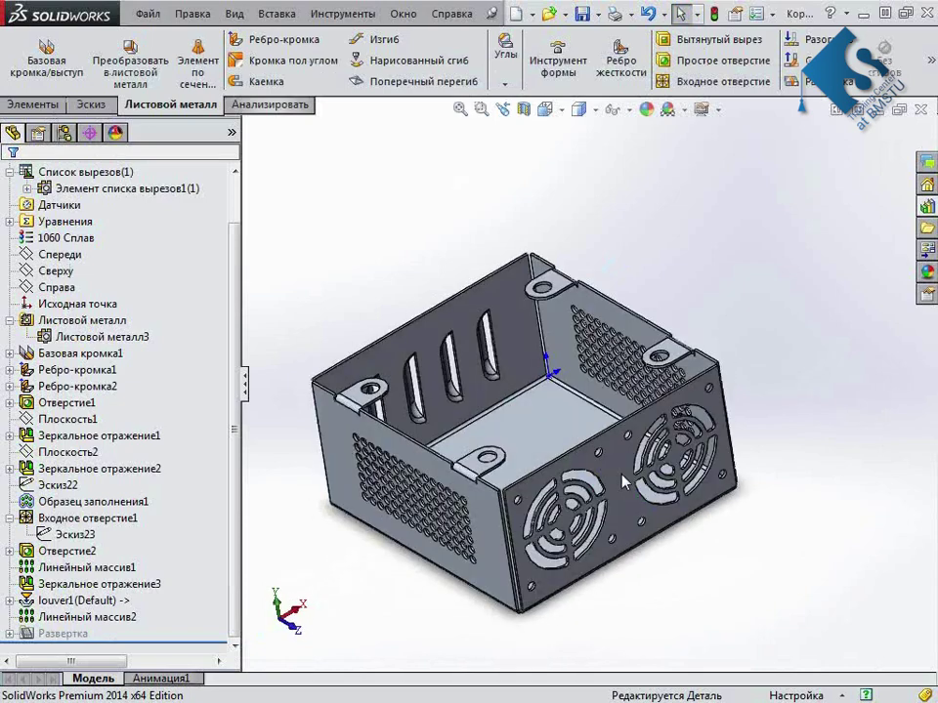
click(269, 103)
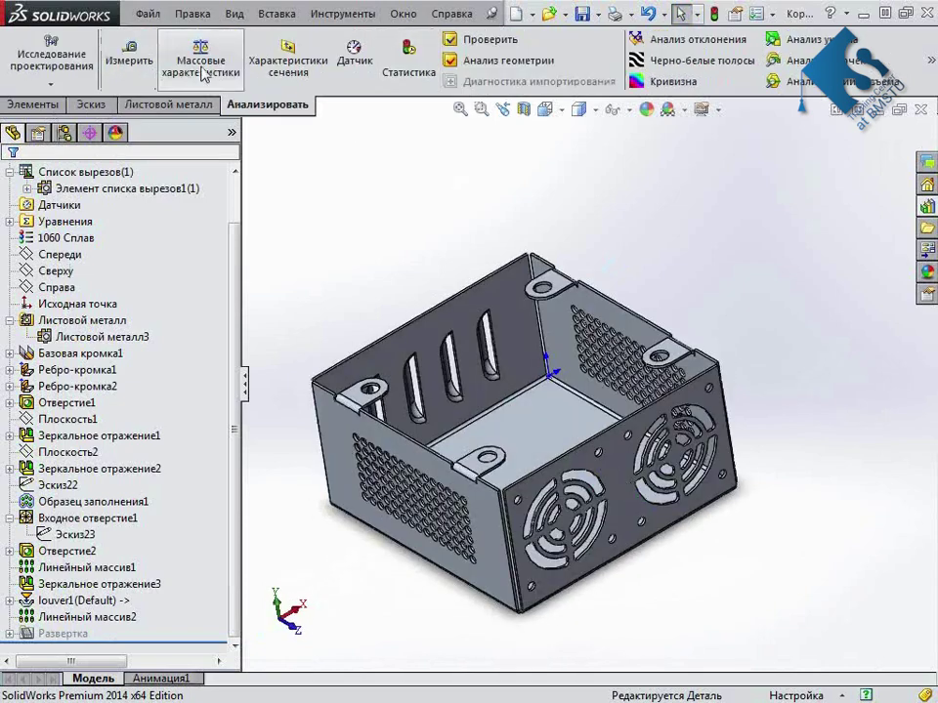
Report Корпус's mass properties in custom units of grams, showing 131.90 g
click(206, 54)
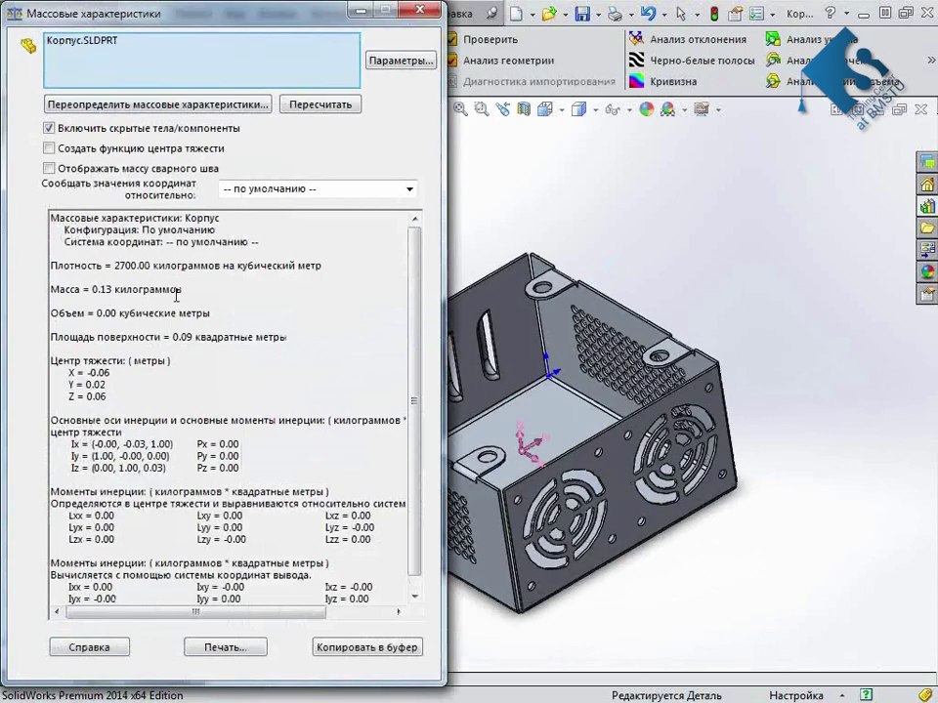
click(402, 61)
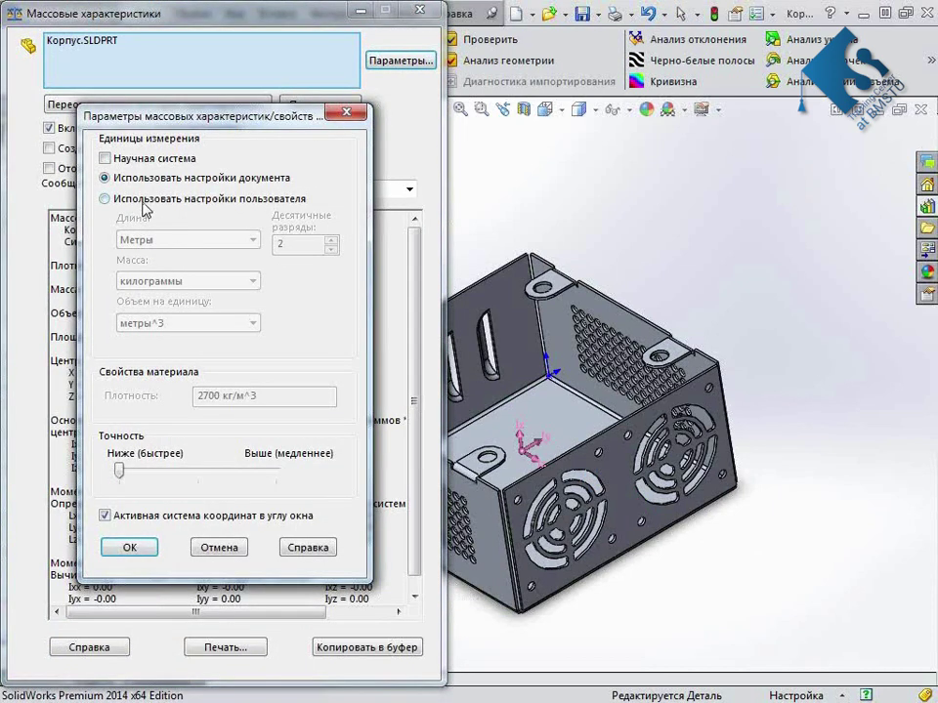
click(144, 201)
click(207, 282)
click(166, 309)
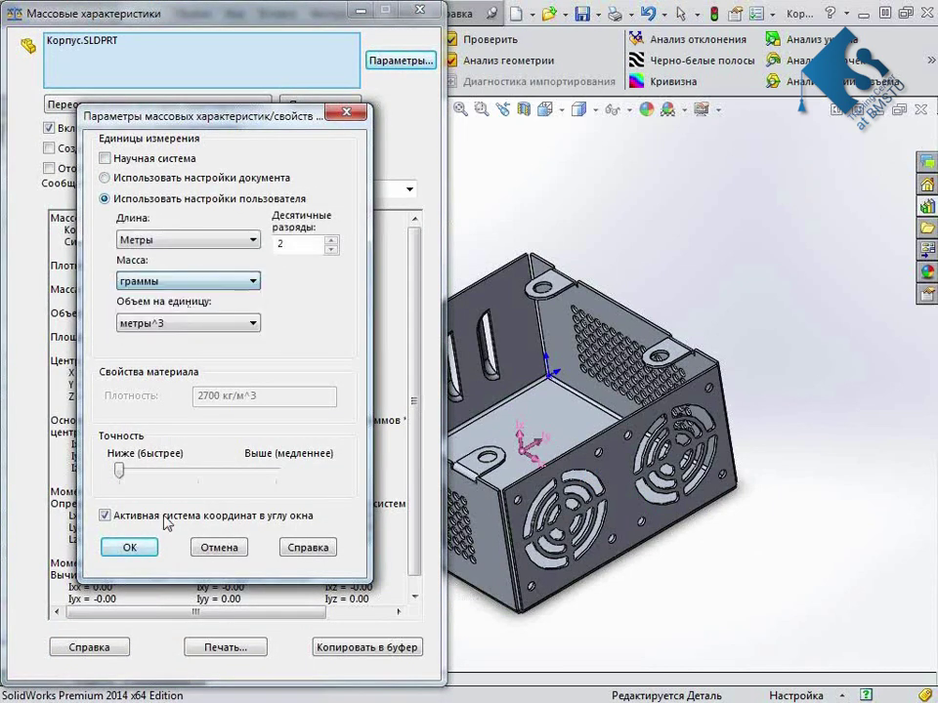
click(130, 547)
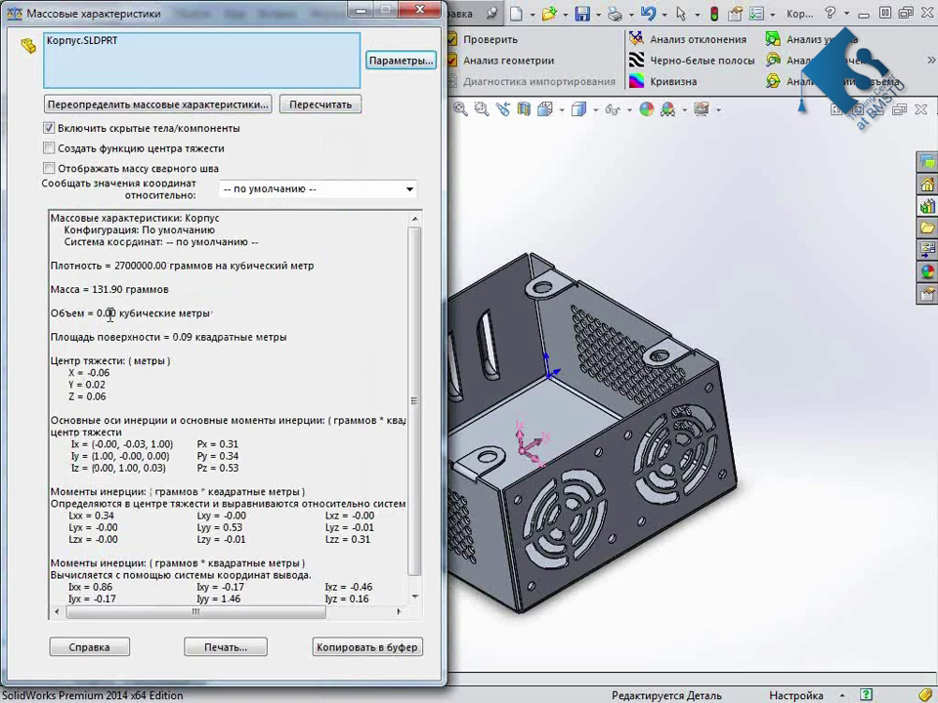
key(Escape)
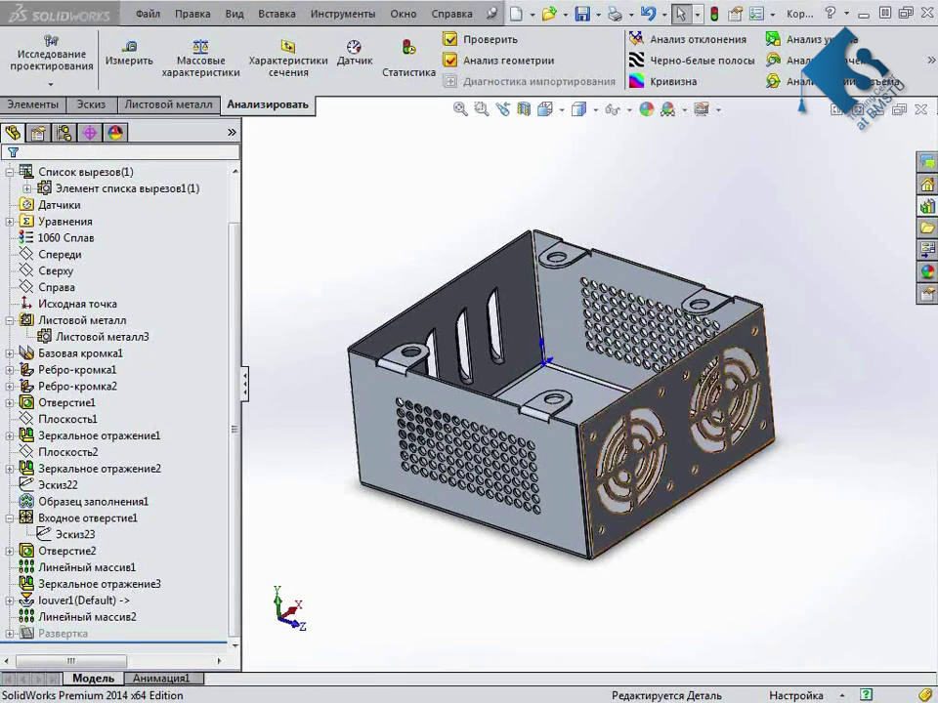
Zoom in on the box's back corner and begin a Base Flange/Tab feature
mouse_move(785, 487)
middle_down()
mouse_move(778, 448)
mouse_move(692, 433)
mouse_move(774, 471)
mouse_move(785, 542)
middle_up()
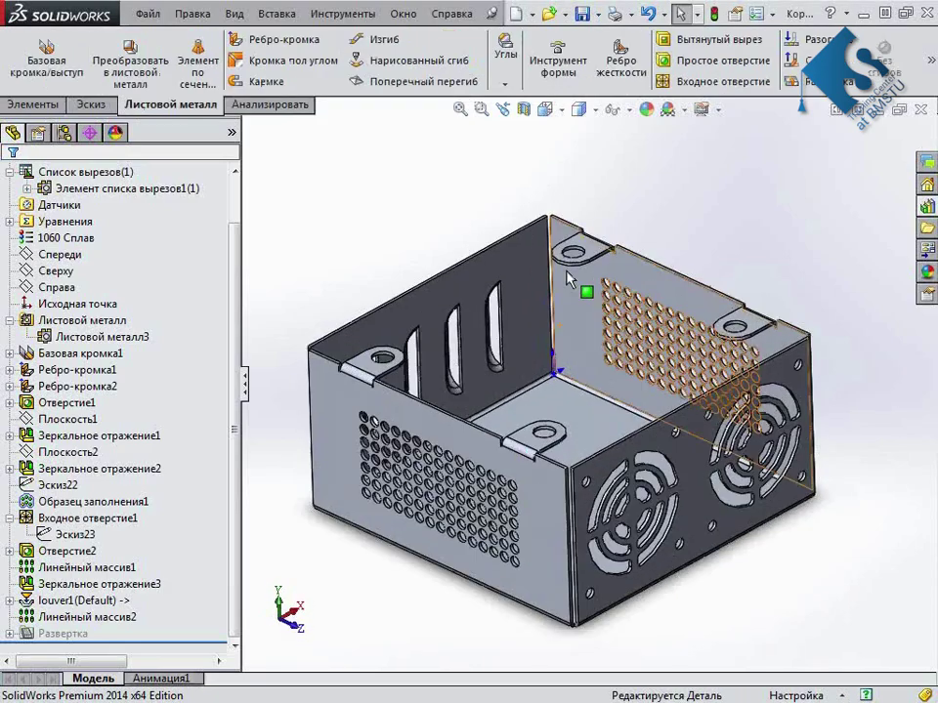
scroll(565, 267, down, 3)
scroll(578, 274, down, 3)
scroll(577, 274, down, 3)
scroll(510, 237, up, 3)
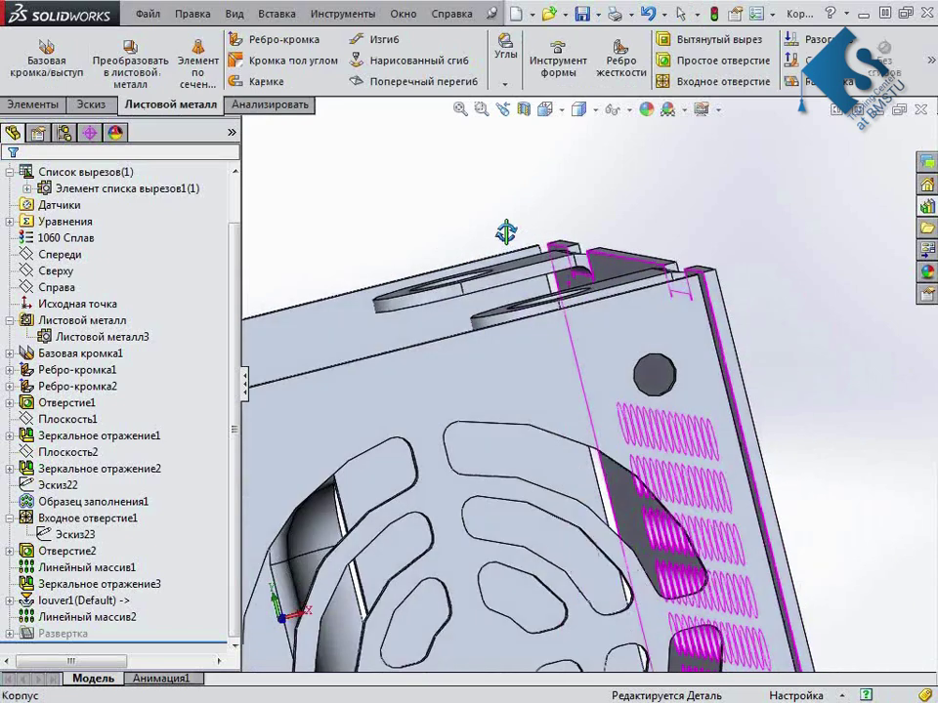
scroll(528, 249, down, 2)
scroll(557, 269, up, 5)
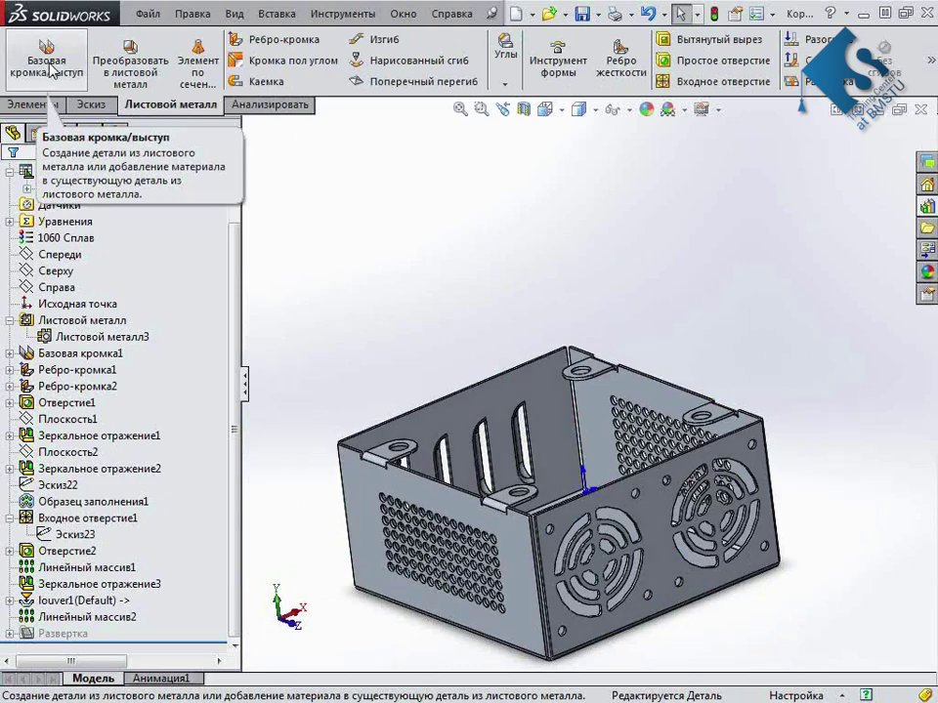
click(54, 70)
scroll(569, 351, down, 3)
scroll(597, 330, down, 2)
mouse_move(598, 331)
middle_down()
mouse_move(602, 393)
mouse_move(620, 368)
mouse_move(720, 452)
middle_up()
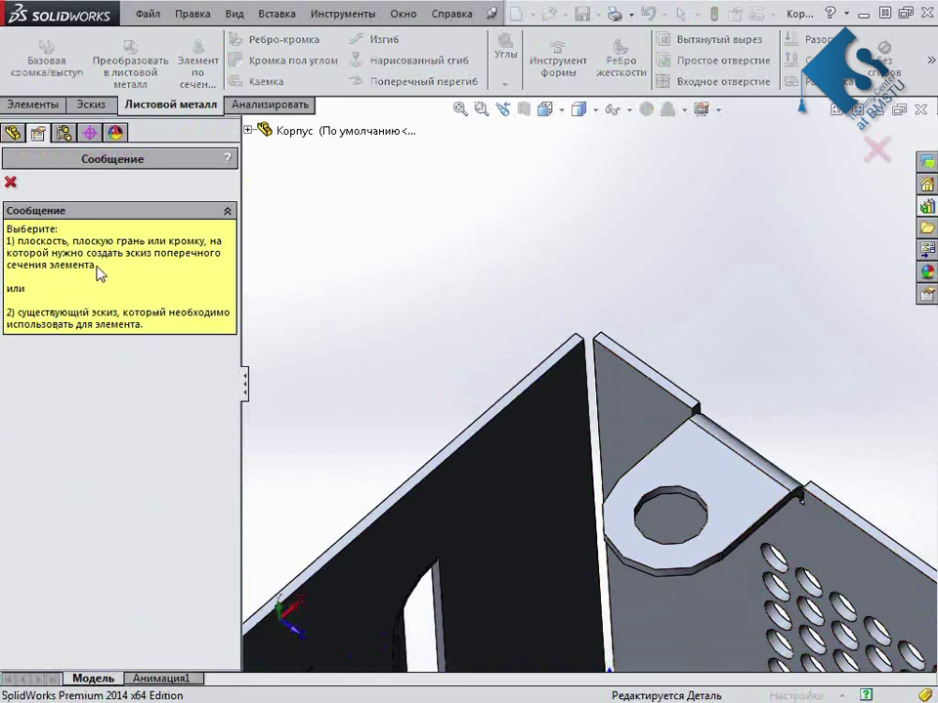
Pick the panel face as the sketch plane and view it Normal To
scroll(668, 423, down, 3)
click(640, 256)
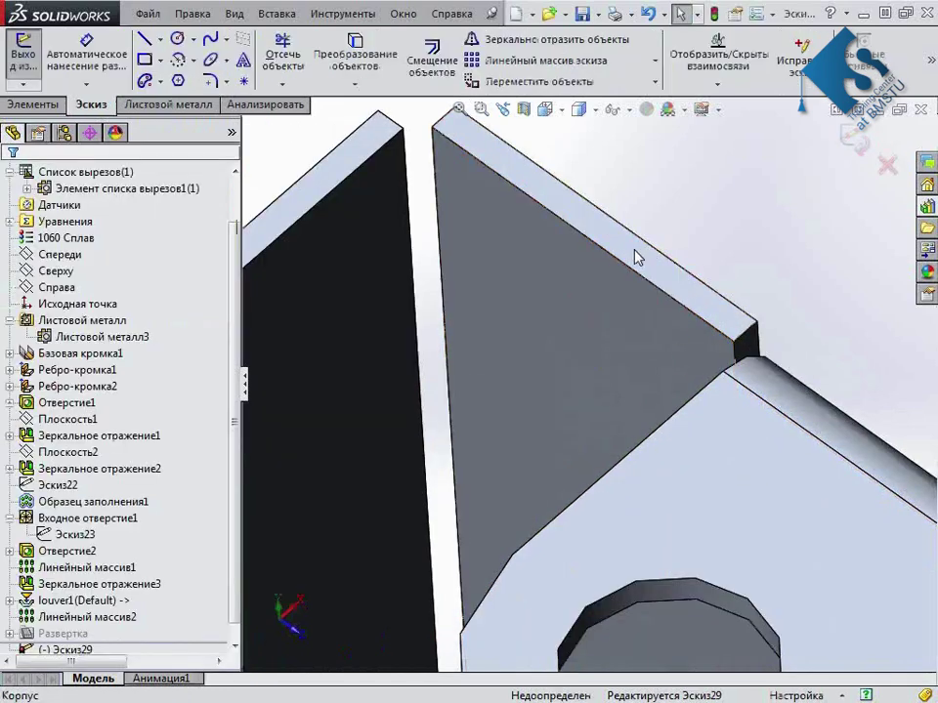
scroll(633, 266, up, 2)
scroll(609, 339, down, 1)
scroll(614, 368, down, 1)
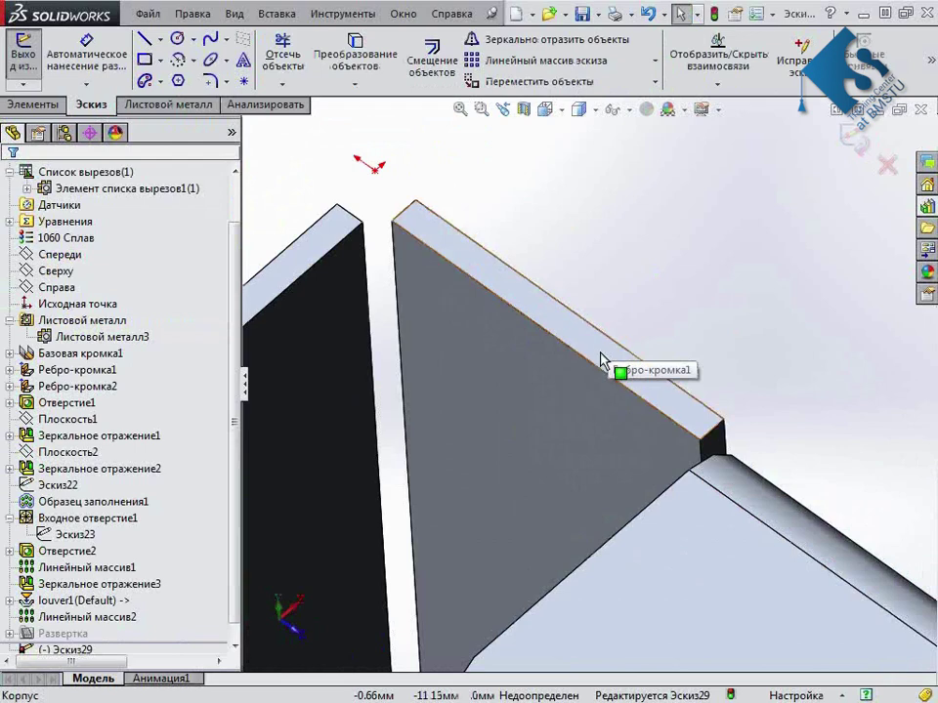
scroll(587, 212, up, 3)
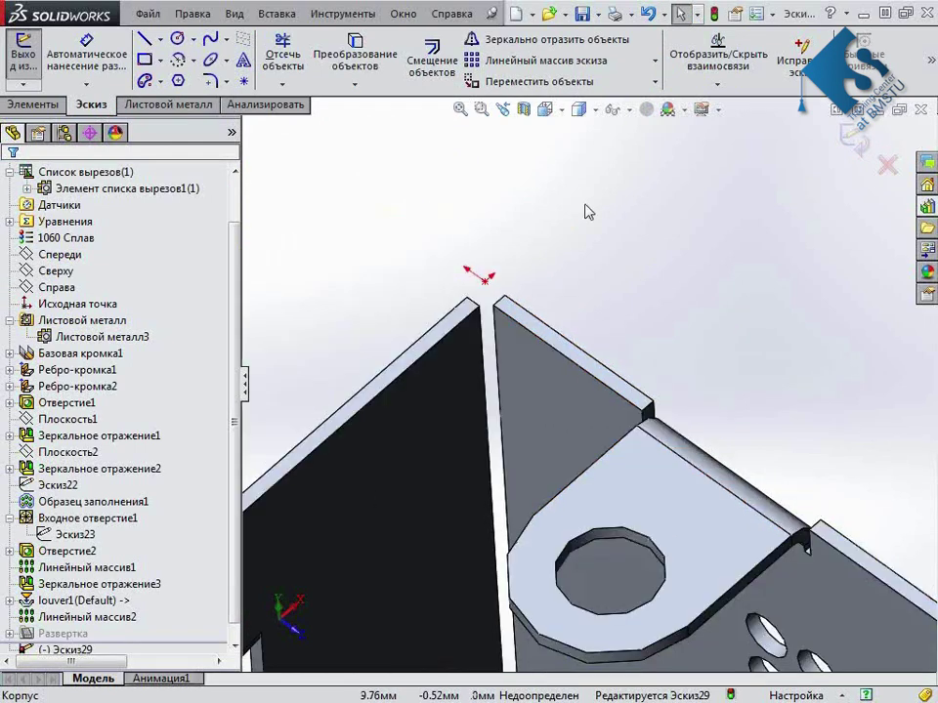
key(ctrl+8)
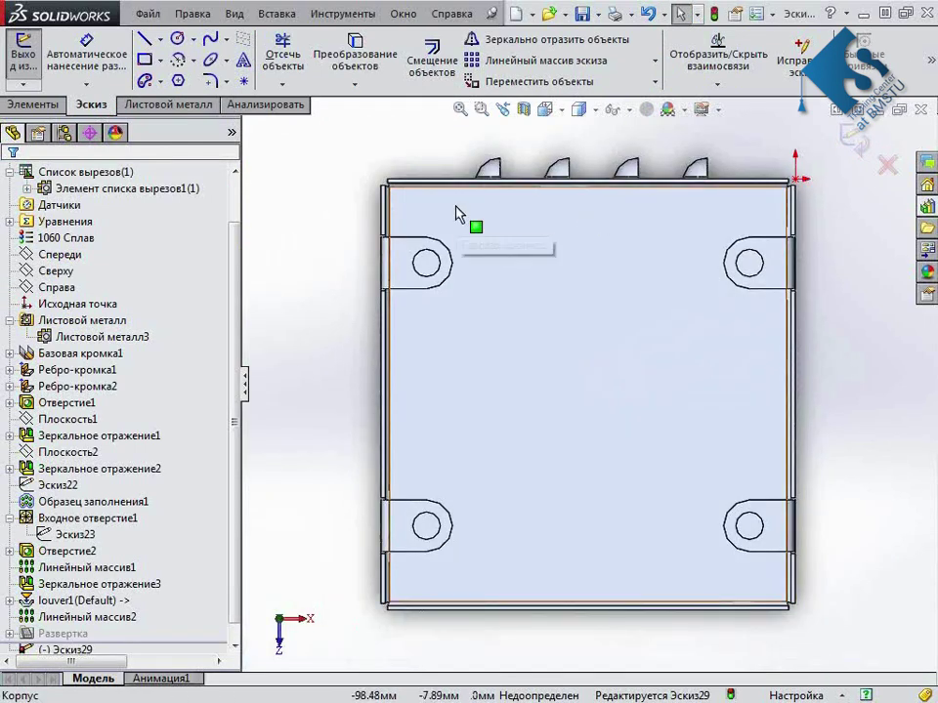
Convert the top, bottom, right and left rim edges into the sketch
click(355, 56)
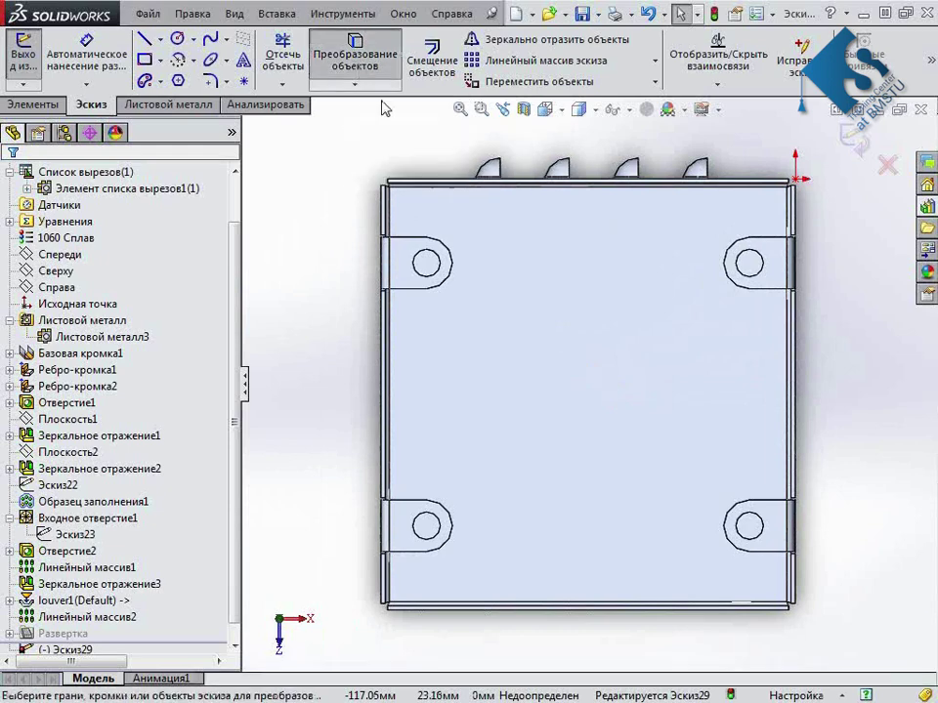
scroll(420, 141, down, 4)
click(418, 249)
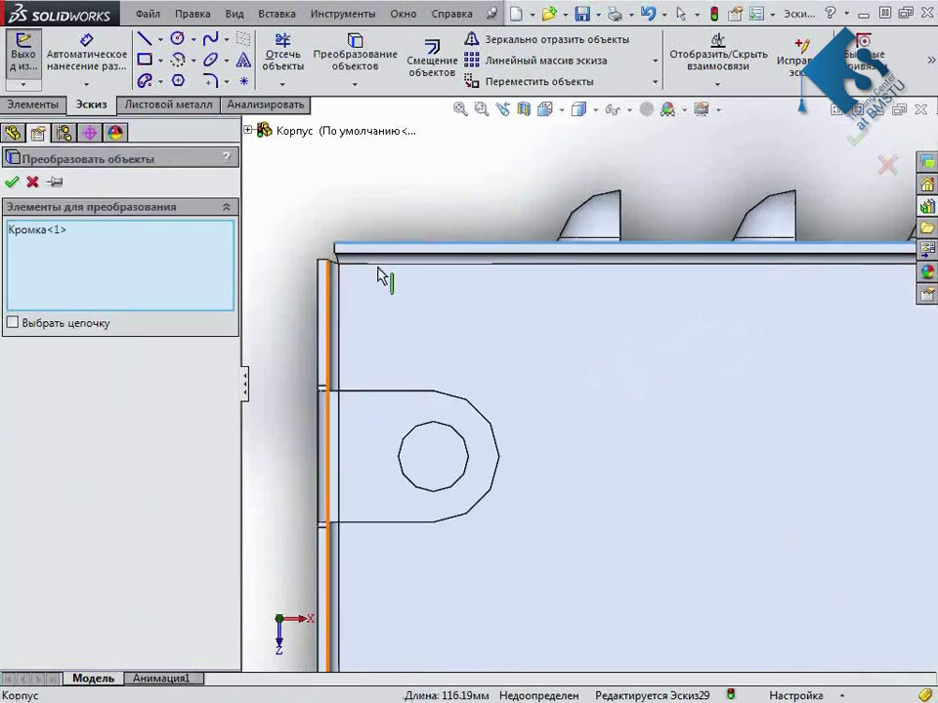
scroll(383, 278, up, 3)
scroll(632, 621, up, 5)
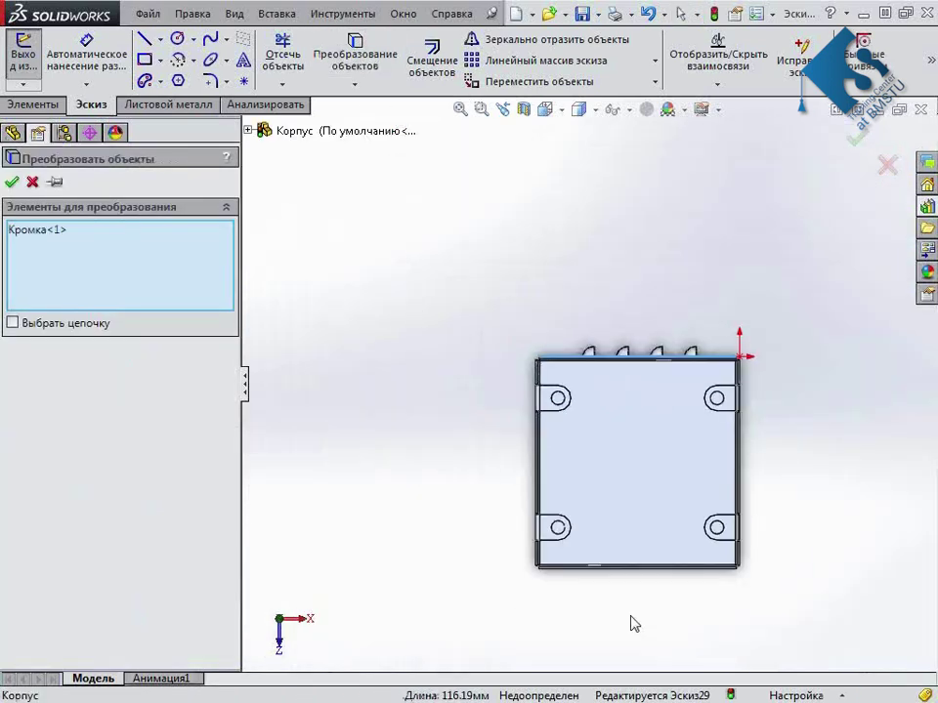
scroll(657, 571, down, 4)
click(693, 496)
scroll(736, 439, up, 3)
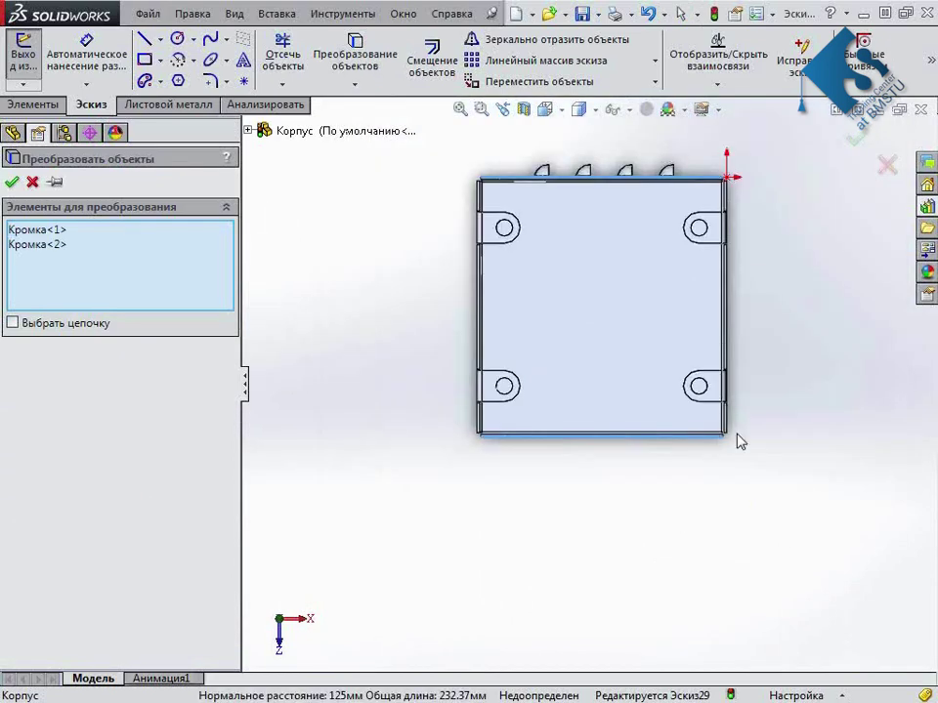
scroll(736, 439, down, 3)
click(681, 355)
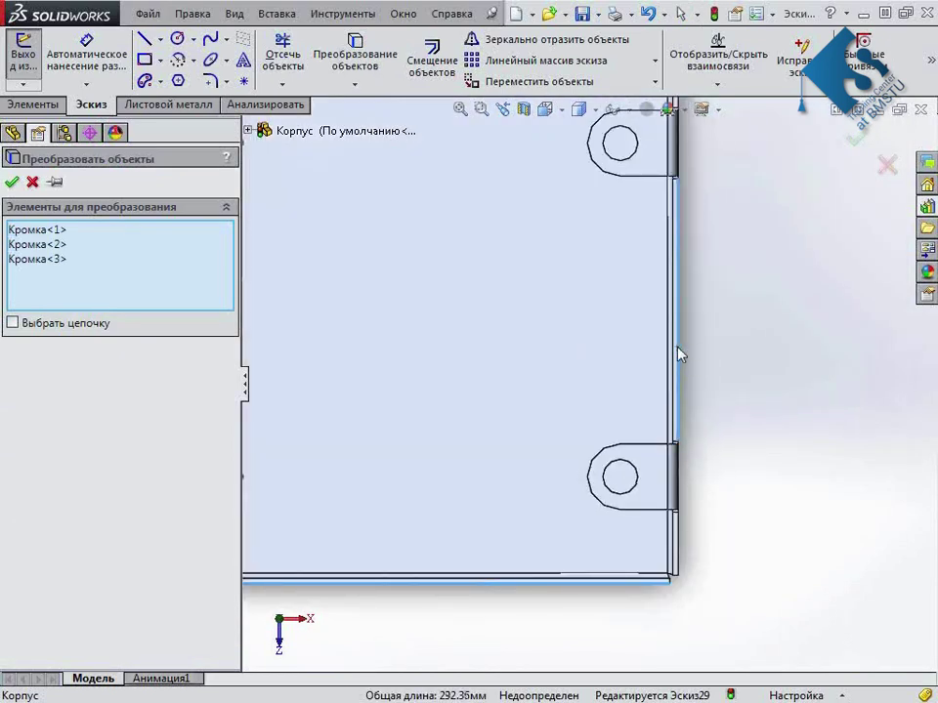
scroll(335, 340, up, 2)
scroll(488, 371, down, 2)
click(498, 367)
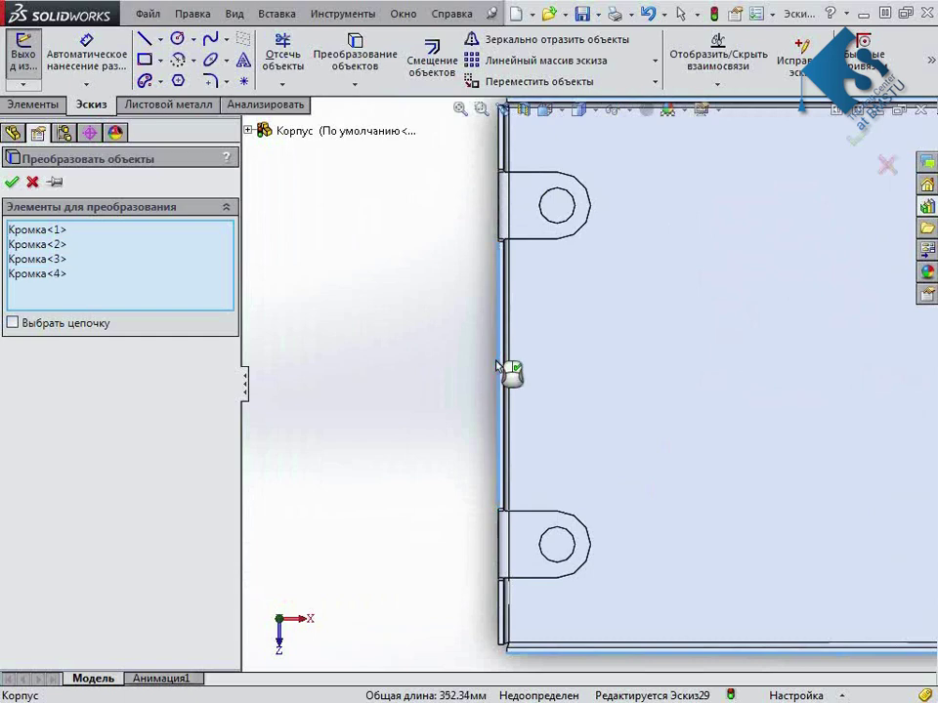
click(12, 183)
Snap the displaced sketch end point back onto the corner to close the outline
scroll(527, 371, up, 2)
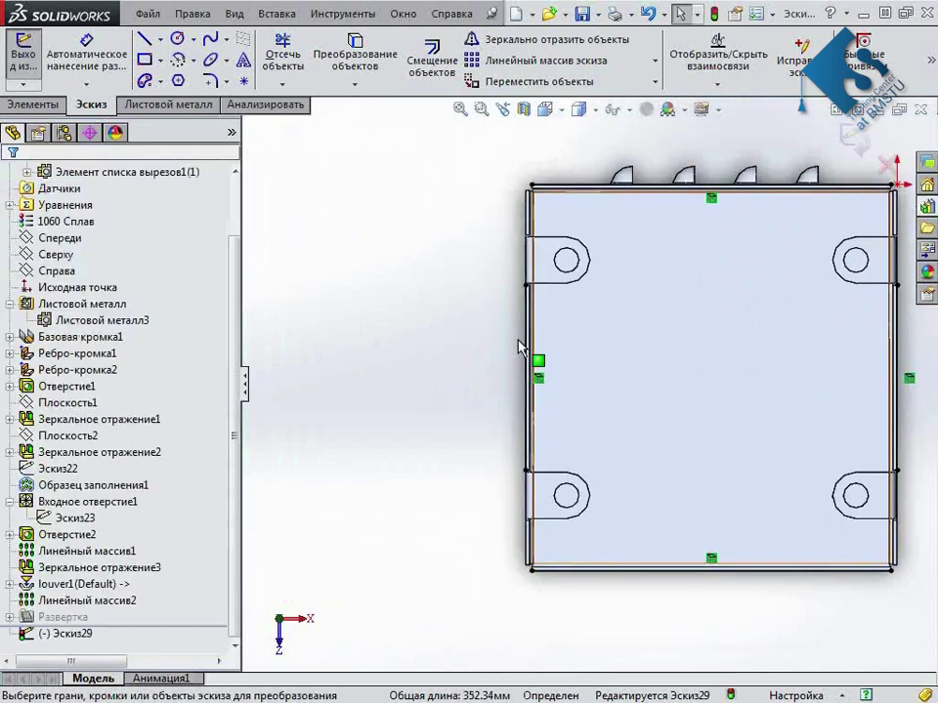
scroll(505, 388, down, 3)
drag(505, 392, 502, 179)
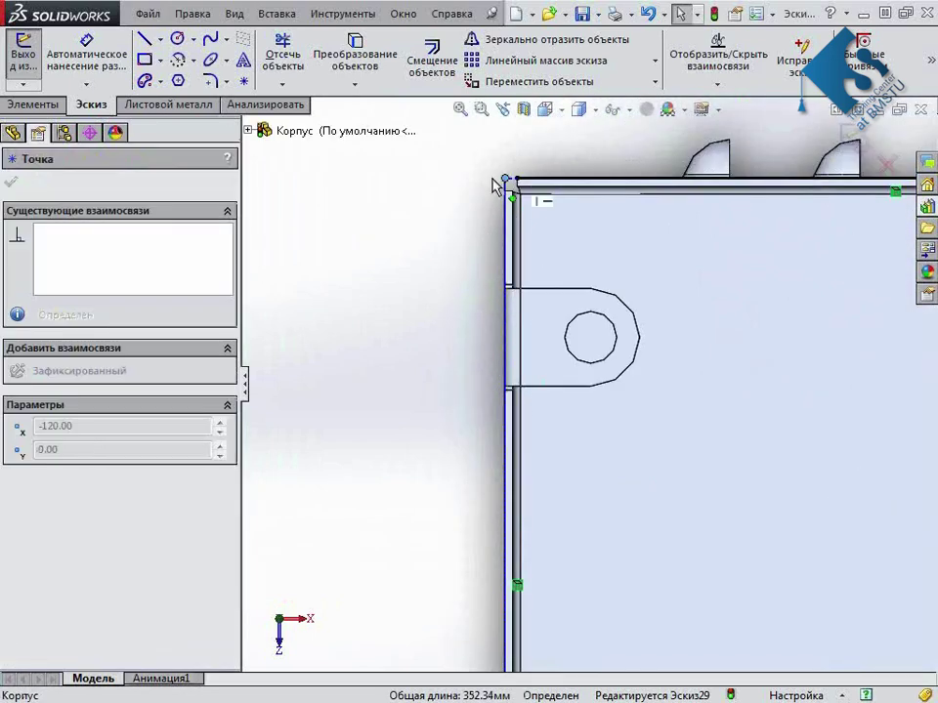
scroll(503, 171, down, 3)
drag(533, 280, 534, 322)
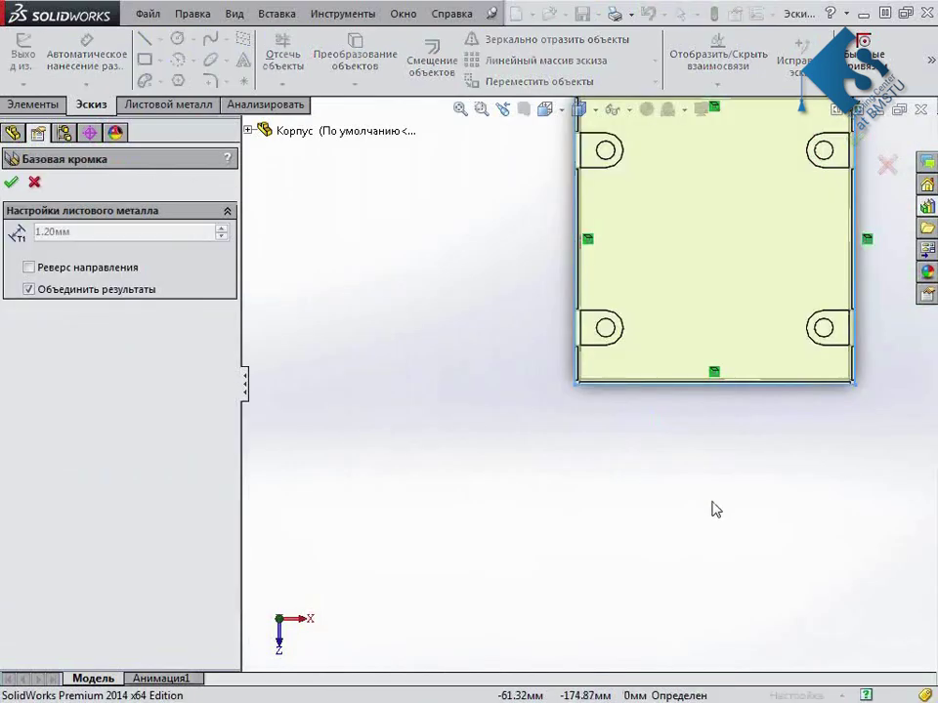
mouse_move(714, 509)
middle_down()
mouse_move(706, 403)
mouse_move(319, 403)
mouse_move(341, 388)
mouse_move(135, 193)
middle_up()
scroll(318, 404, down, 5)
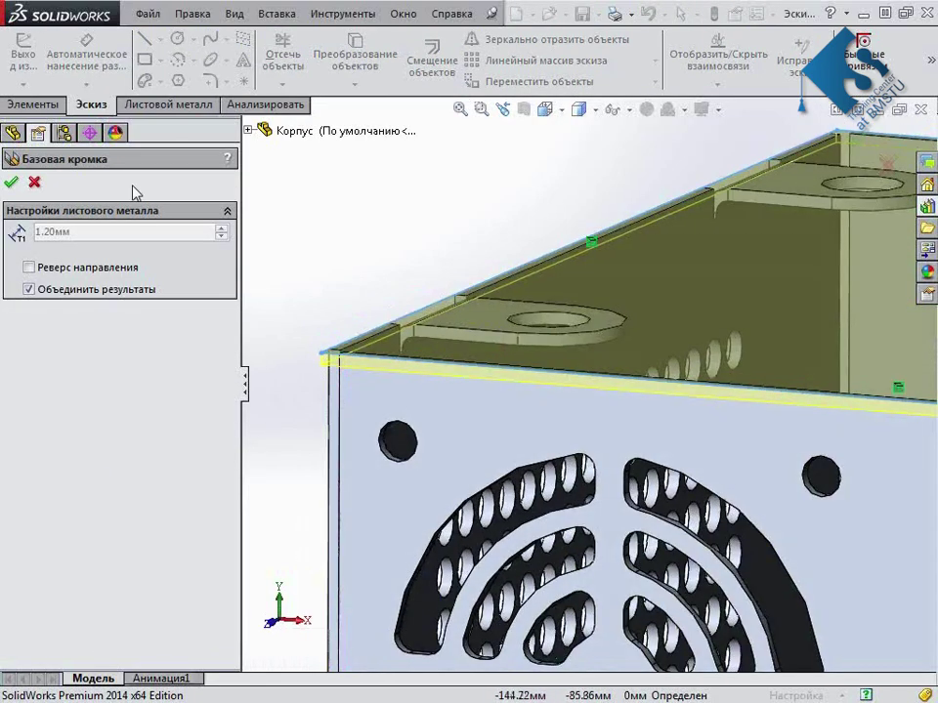
Reverse the 1.20 mm lid's thickness direction, uncheck Merge Results, and accept the base flange
mouse_move(285, 313)
middle_down()
mouse_move(321, 310)
mouse_move(324, 291)
middle_up()
scroll(507, 408, down, 3)
click(28, 268)
scroll(429, 313, up, 2)
mouse_move(429, 313)
middle_down()
mouse_move(530, 432)
mouse_move(524, 456)
mouse_move(498, 449)
middle_up()
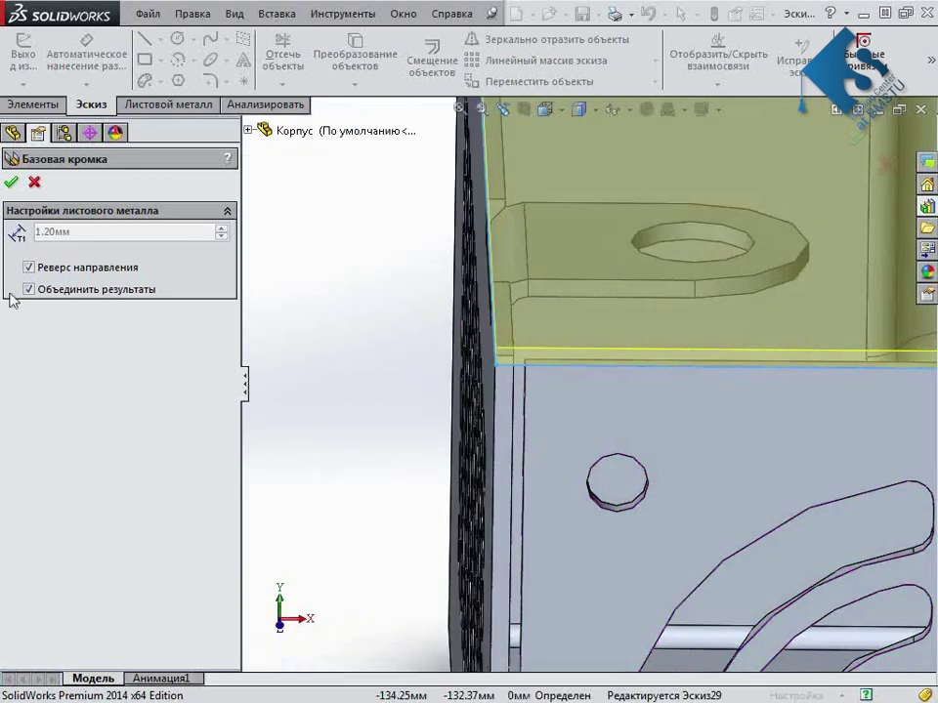
click(28, 290)
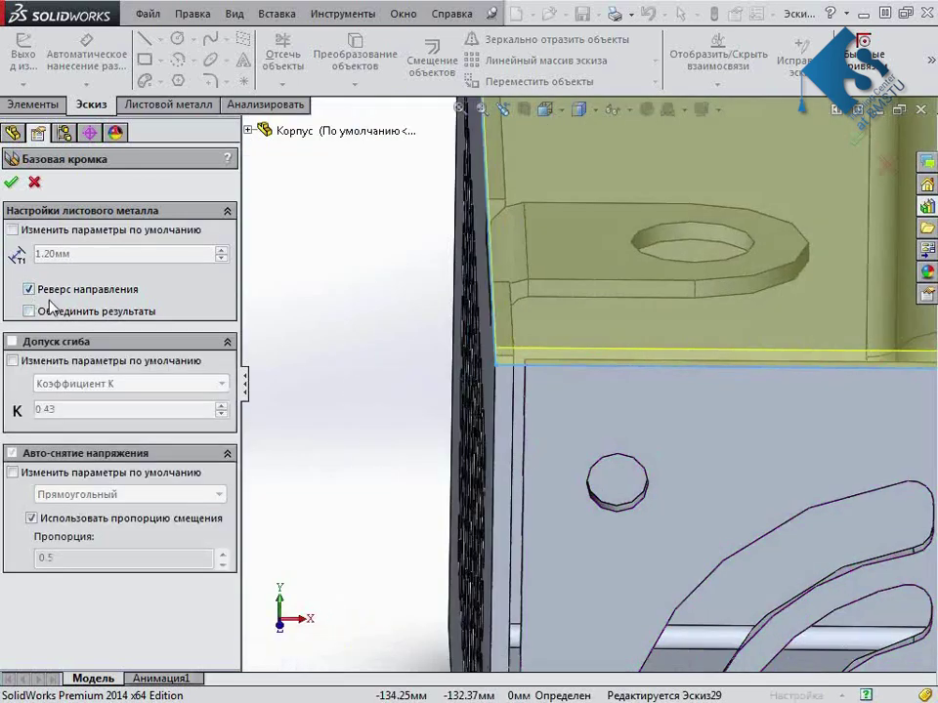
scroll(456, 354, down, 2)
scroll(456, 354, down, 2)
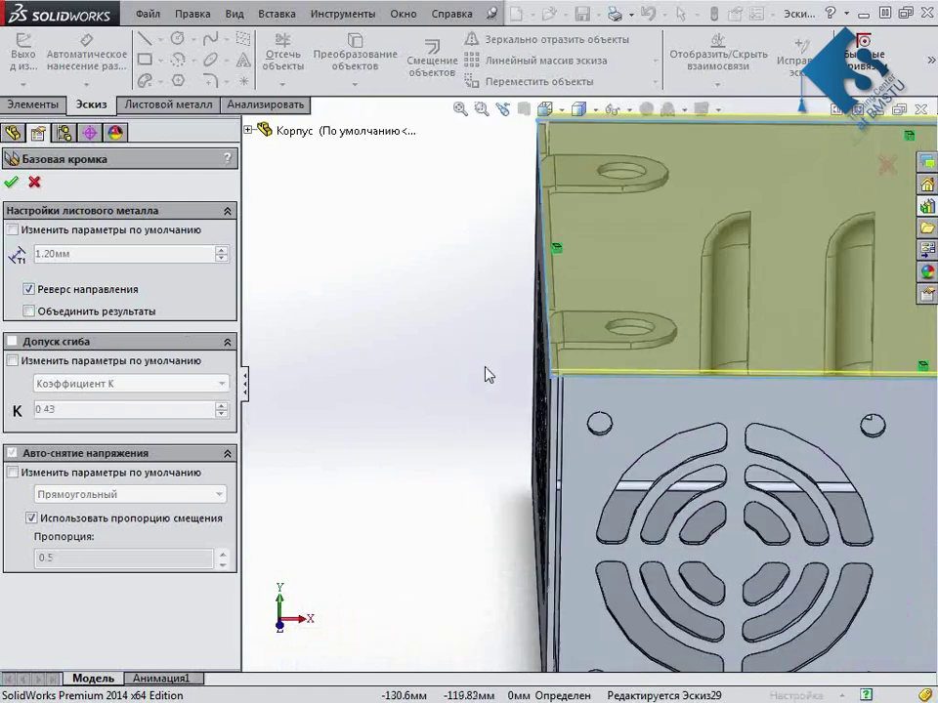
scroll(486, 374, down, 2)
mouse_move(670, 470)
middle_down()
mouse_move(774, 477)
mouse_move(840, 459)
mouse_move(847, 439)
mouse_move(775, 364)
mouse_move(581, 288)
middle_up()
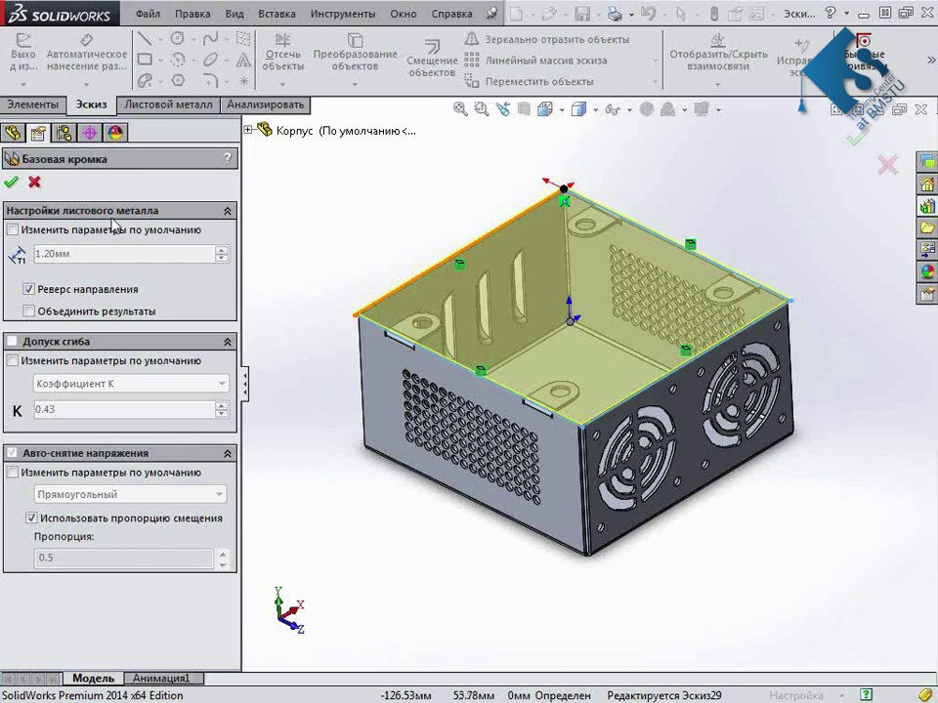
scroll(550, 268, down, 3)
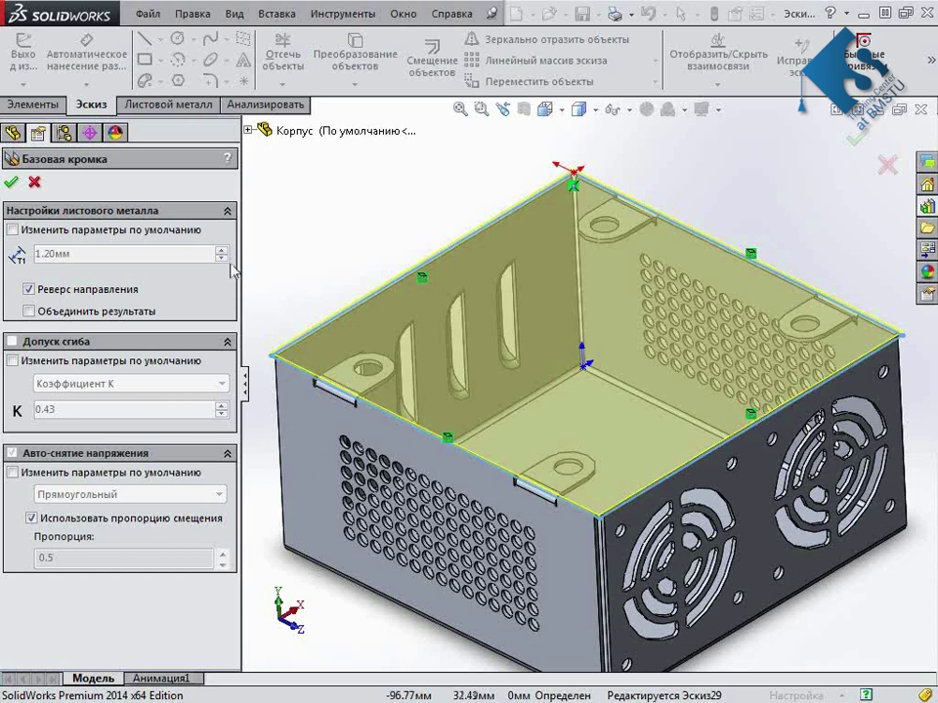
click(12, 184)
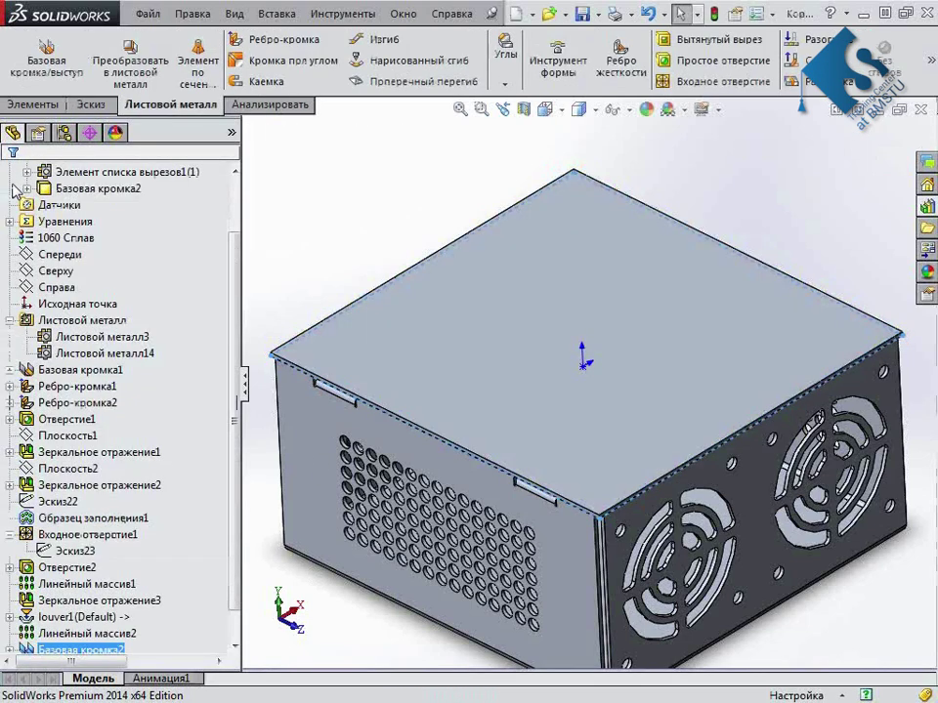
Return the lidded box to isometric view and start a Break Corner treatment at 5.00 mm
scroll(227, 386, down, 1)
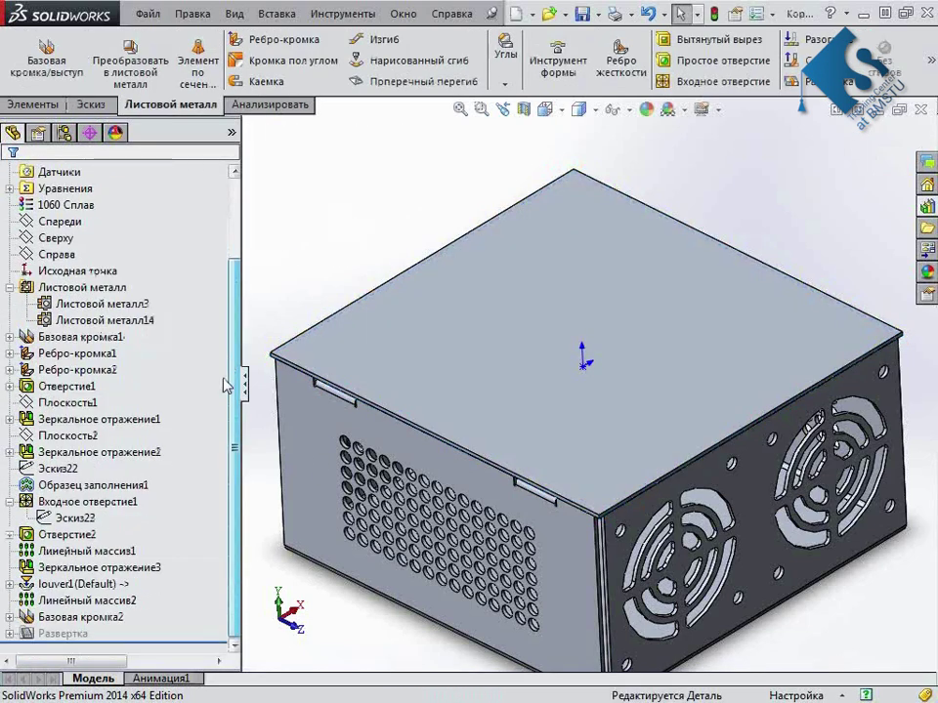
drag(226, 279, 228, 228)
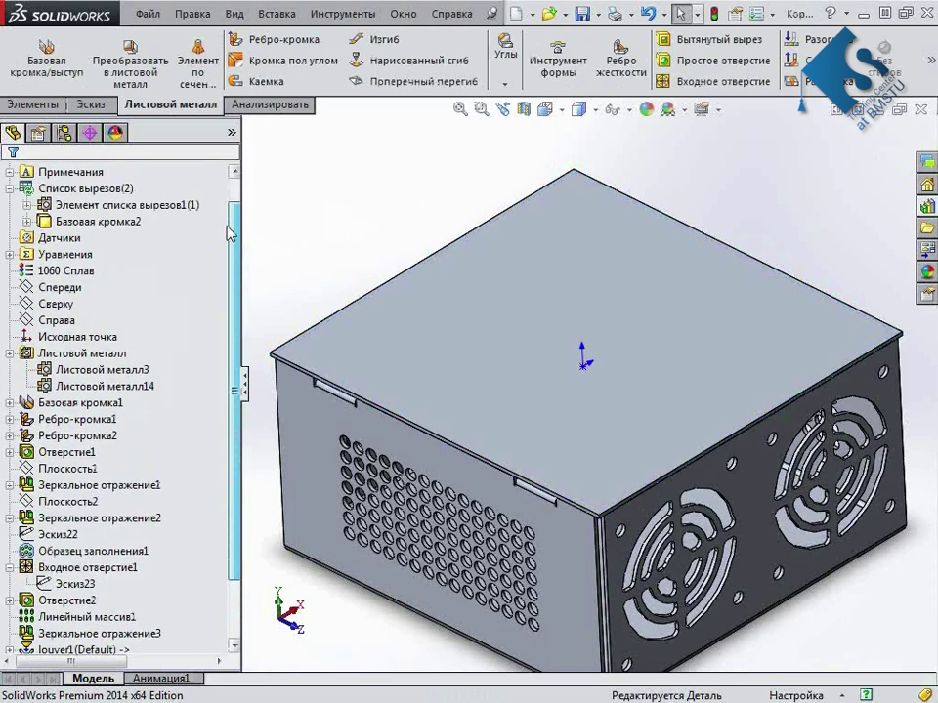
click(127, 242)
click(304, 260)
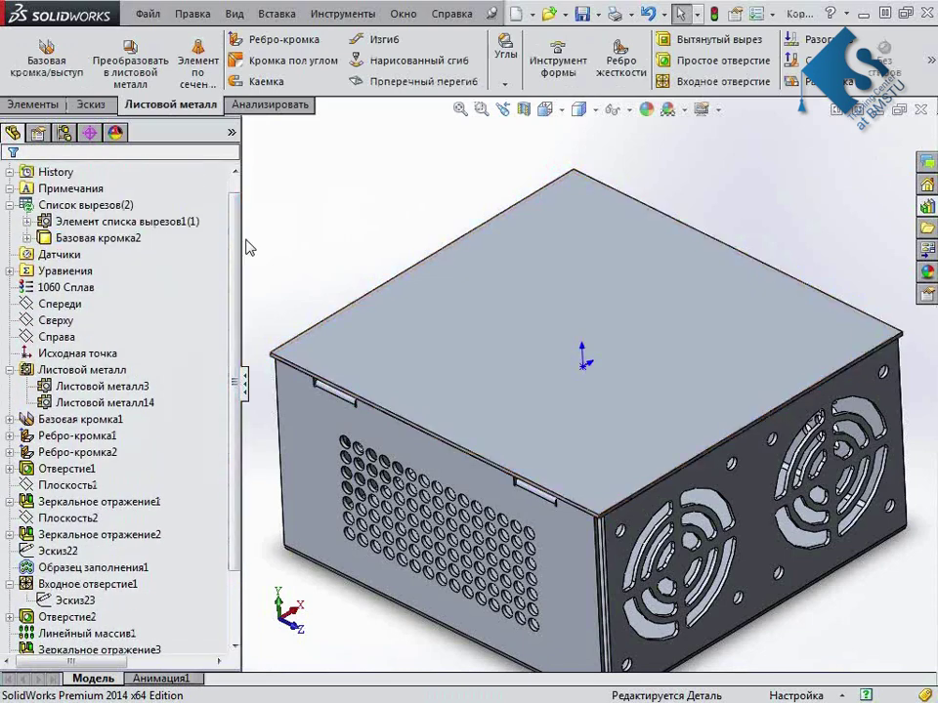
key(ctrl+7)
scroll(591, 500, down, 5)
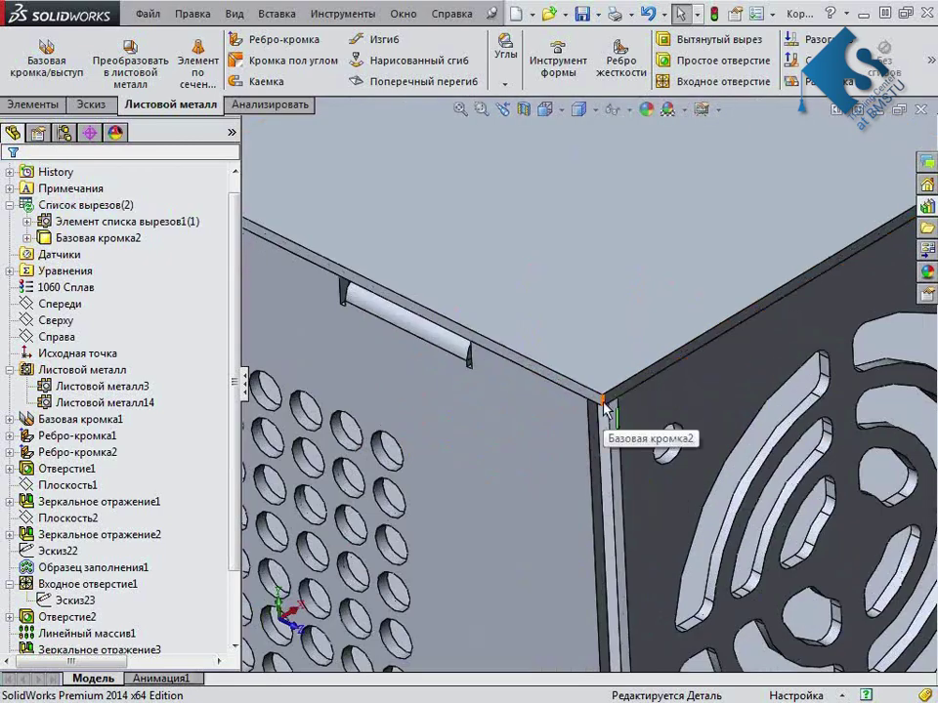
scroll(604, 409, up, 5)
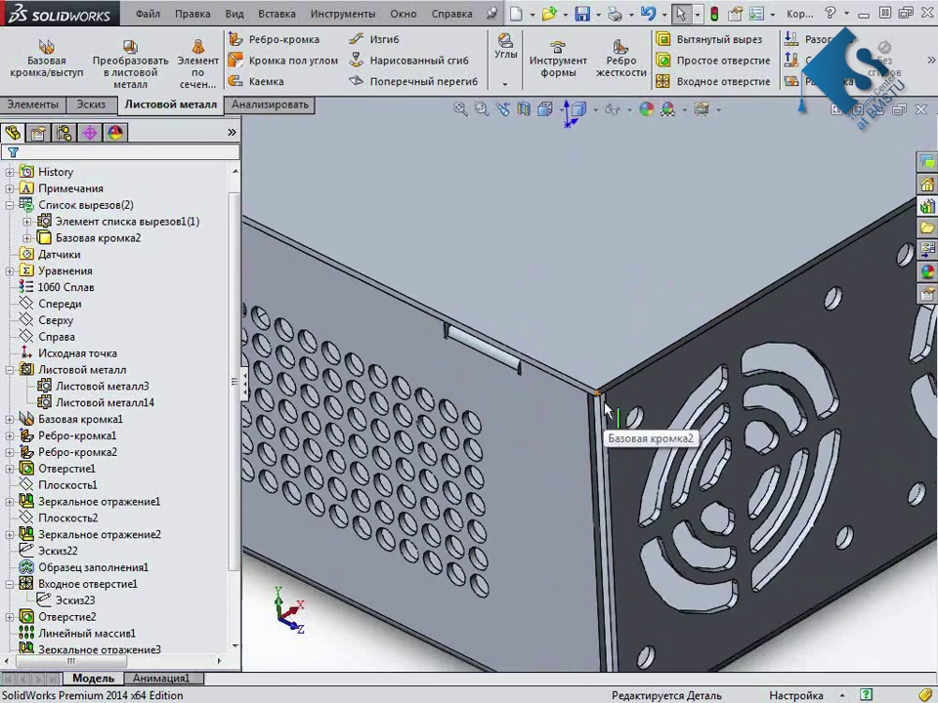
click(507, 86)
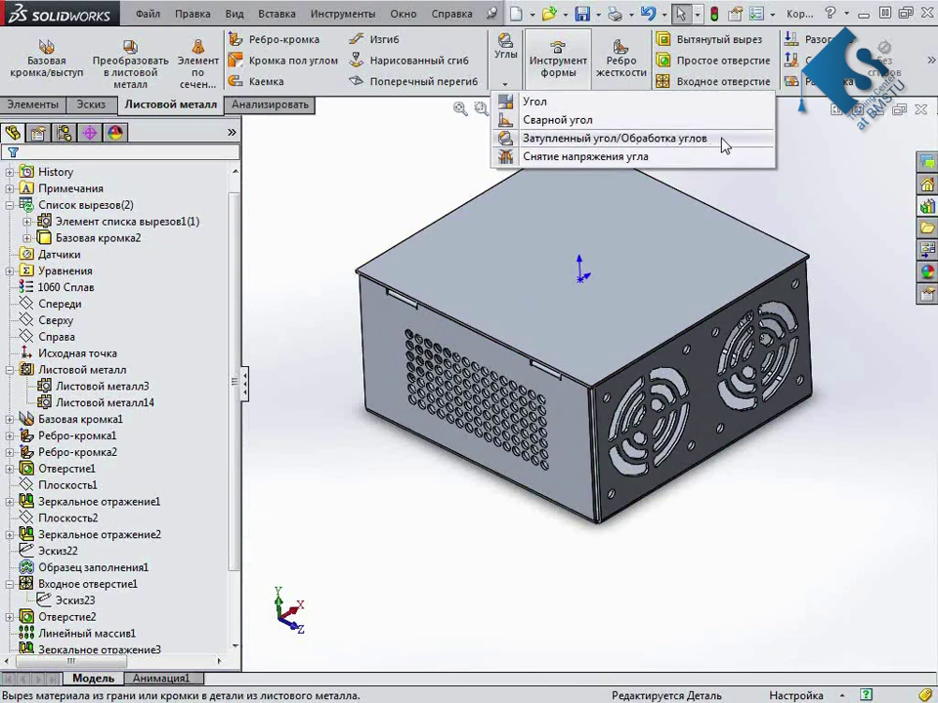
click(687, 143)
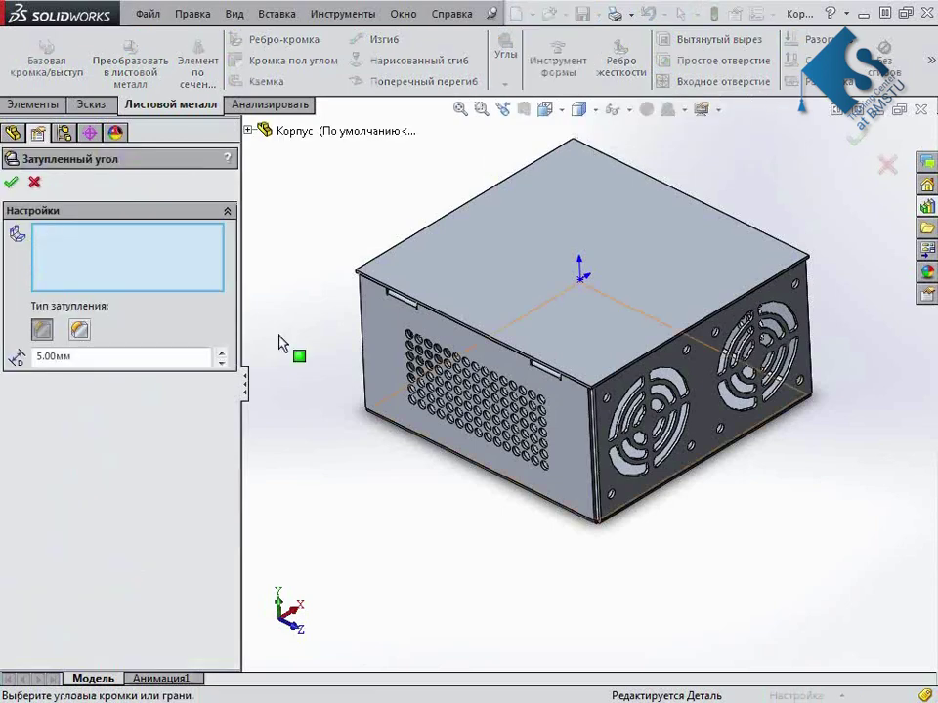
Select the four lid corner edges, Кромка<1>–<4>, for the break corner
scroll(586, 372, down, 5)
scroll(672, 357, down, 3)
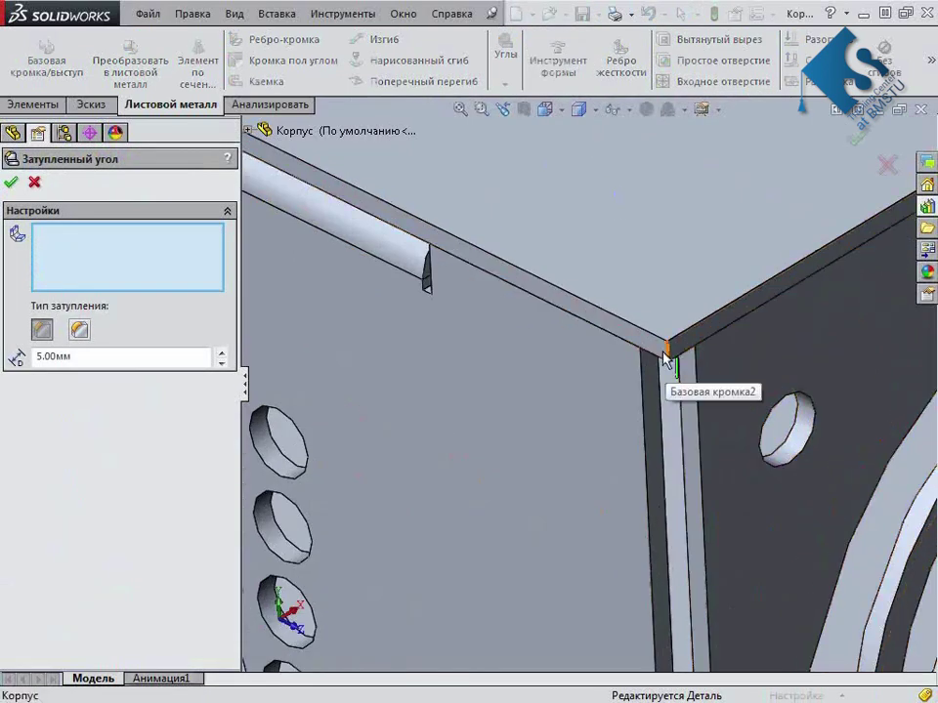
click(664, 355)
scroll(664, 358, up, 8)
middle_drag(473, 360, 558, 430)
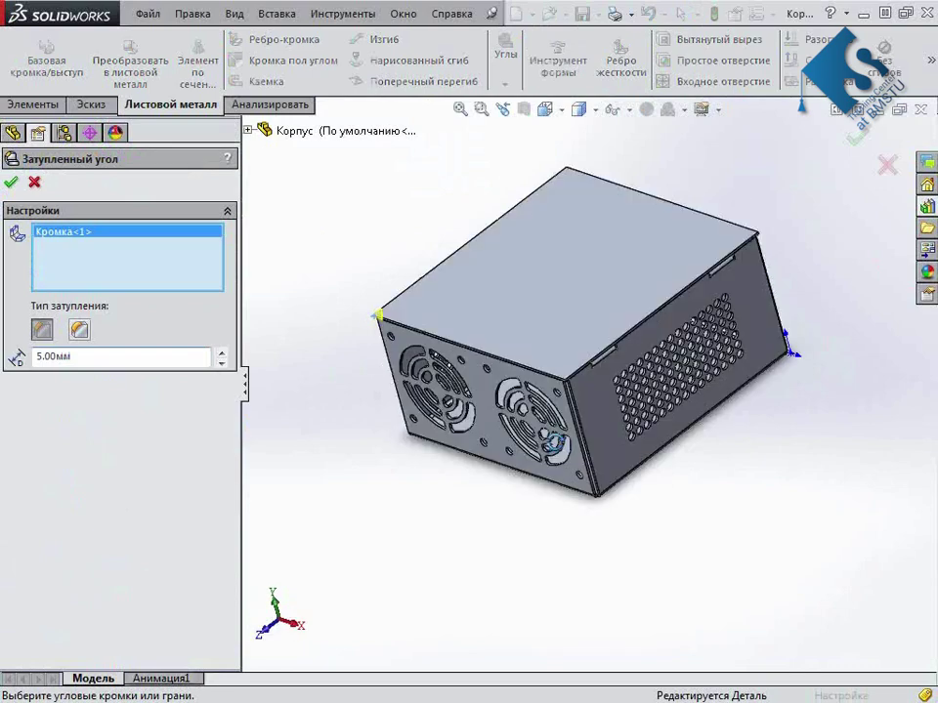
scroll(558, 429, down, 8)
scroll(626, 434, down, 3)
click(661, 414)
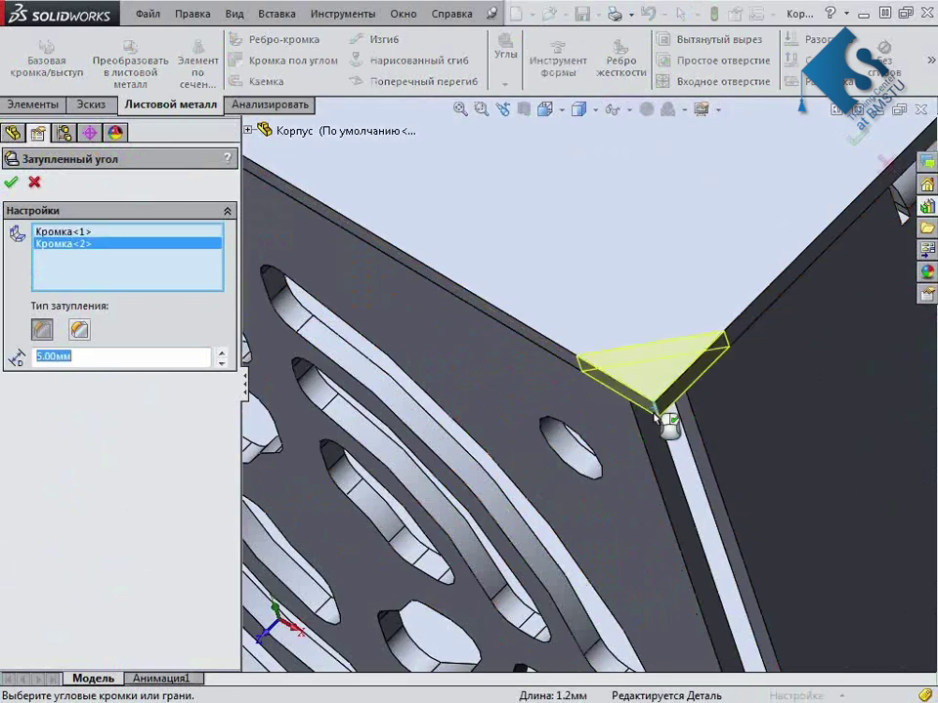
scroll(606, 469, up, 3)
scroll(580, 498, up, 5)
scroll(561, 335, down, 3)
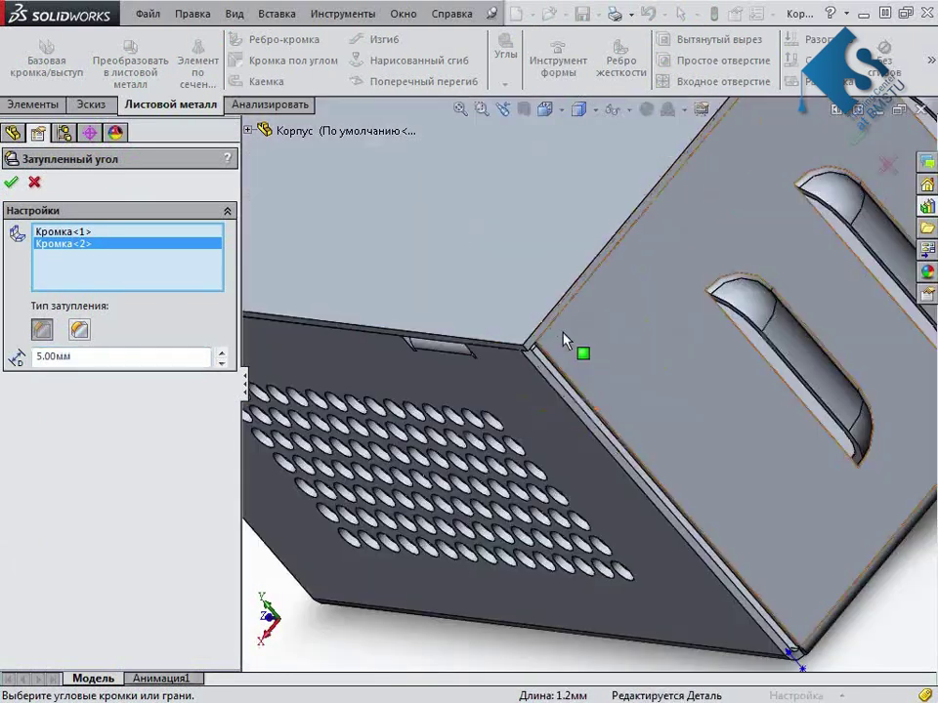
scroll(509, 366, down, 2)
click(509, 364)
scroll(509, 363, up, 5)
mouse_move(495, 483)
middle_down()
mouse_move(694, 354)
mouse_move(579, 469)
middle_up()
scroll(543, 315, down, 3)
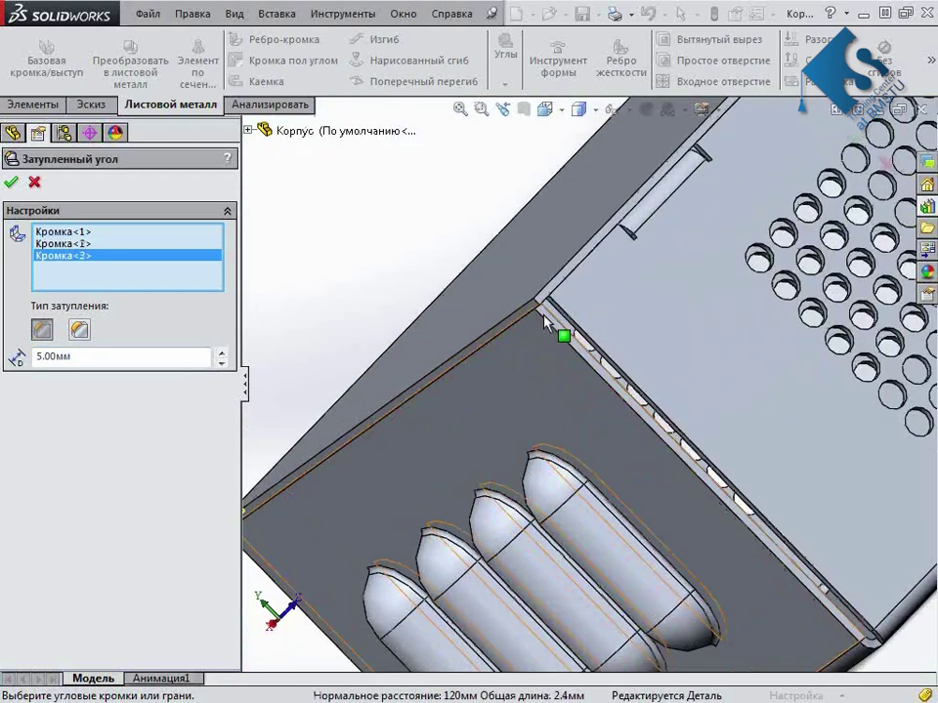
scroll(545, 314, down, 2)
click(543, 316)
scroll(662, 442, up, 2)
scroll(661, 442, up, 3)
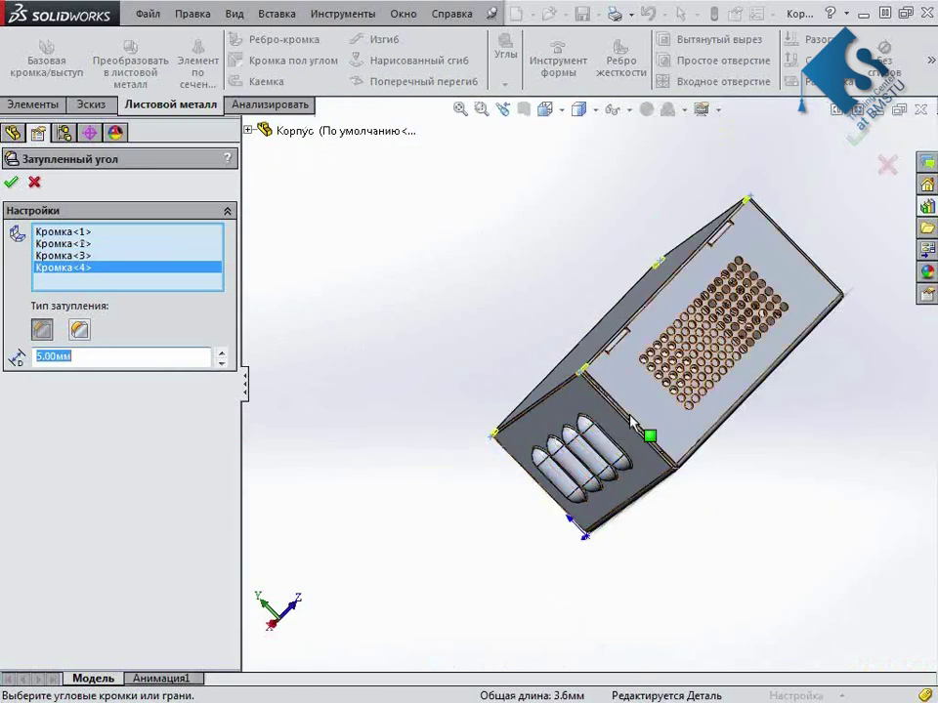
middle_drag(645, 432, 801, 359)
scroll(801, 362, down, 3)
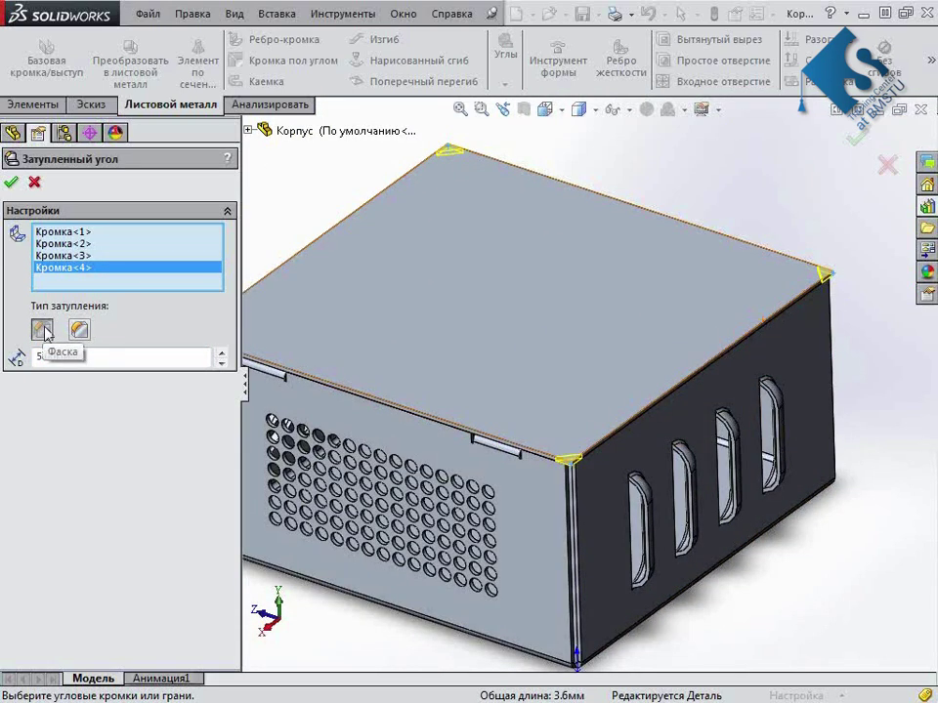
Make the corner breaks rounded with a 2 mm radius and confirm Затупленный угол1
click(78, 331)
scroll(569, 361, down, 2)
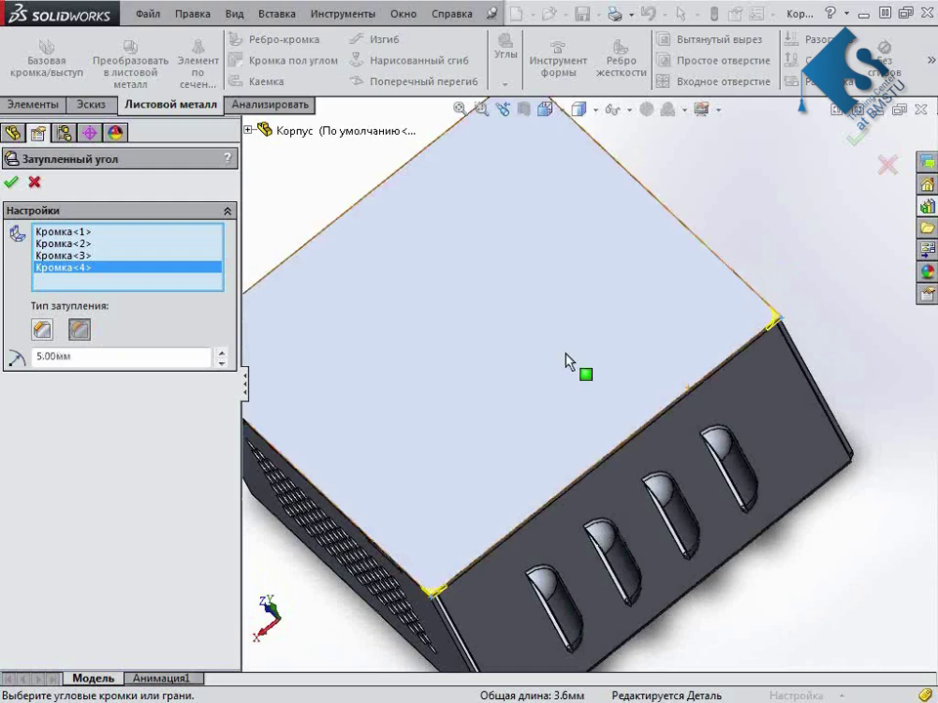
scroll(772, 361, down, 5)
scroll(743, 376, down, 2)
mouse_move(737, 372)
middle_down()
mouse_move(641, 283)
mouse_move(291, 323)
middle_up()
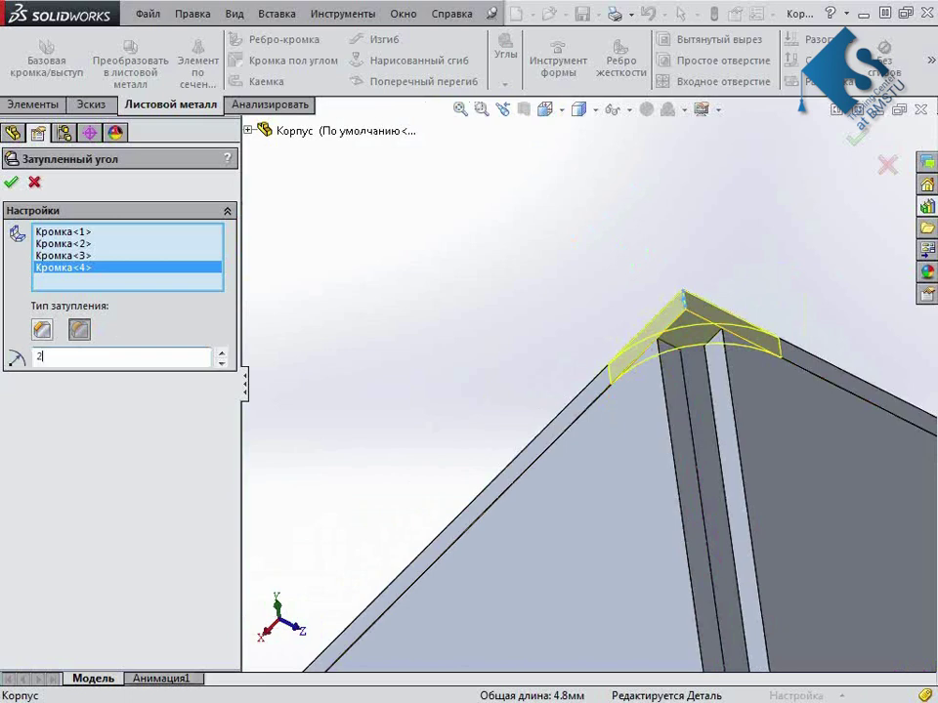
key(Return)
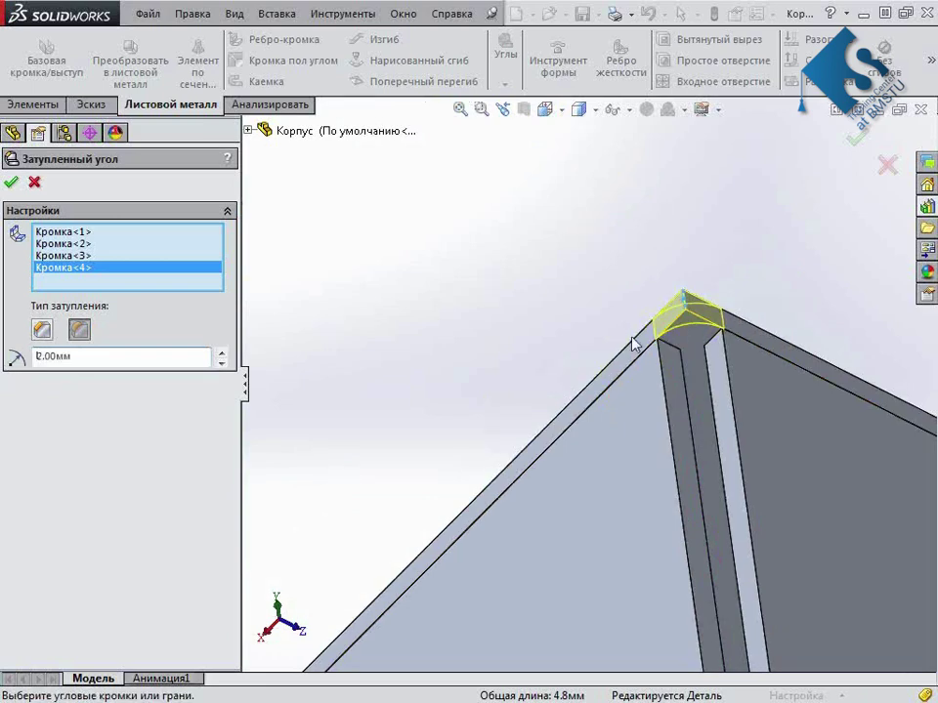
click(11, 182)
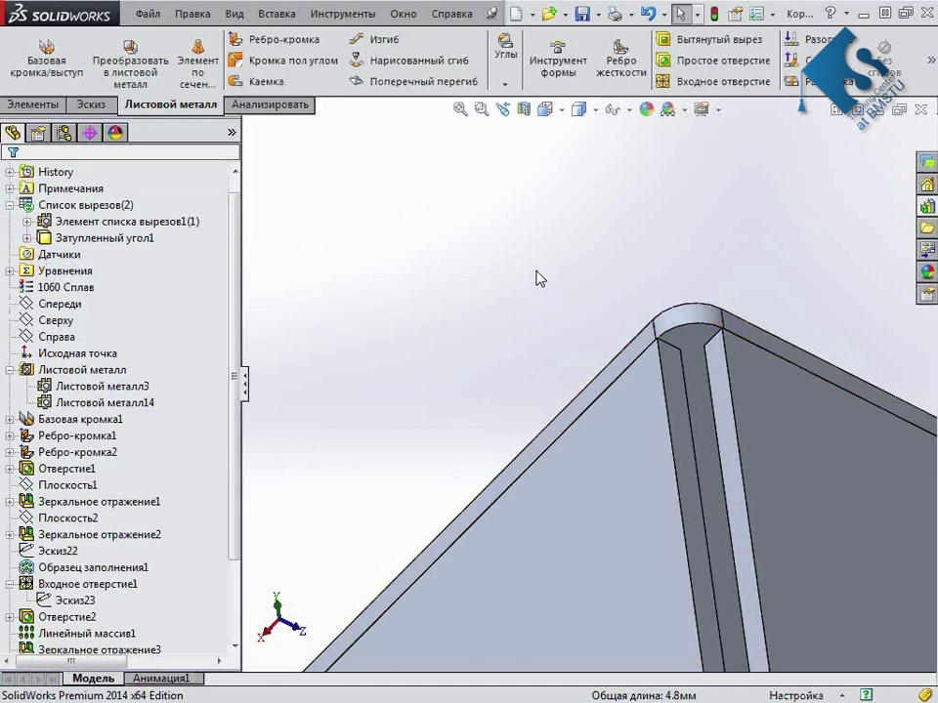
Orbit and zoom around the box to inspect the rounded lid corners, fan face and side holes
mouse_move(540, 272)
middle_down()
mouse_move(582, 335)
mouse_move(655, 383)
mouse_move(659, 398)
mouse_move(466, 401)
mouse_move(429, 478)
middle_up()
scroll(660, 397, up, 8)
scroll(485, 414, down, 3)
scroll(515, 429, down, 5)
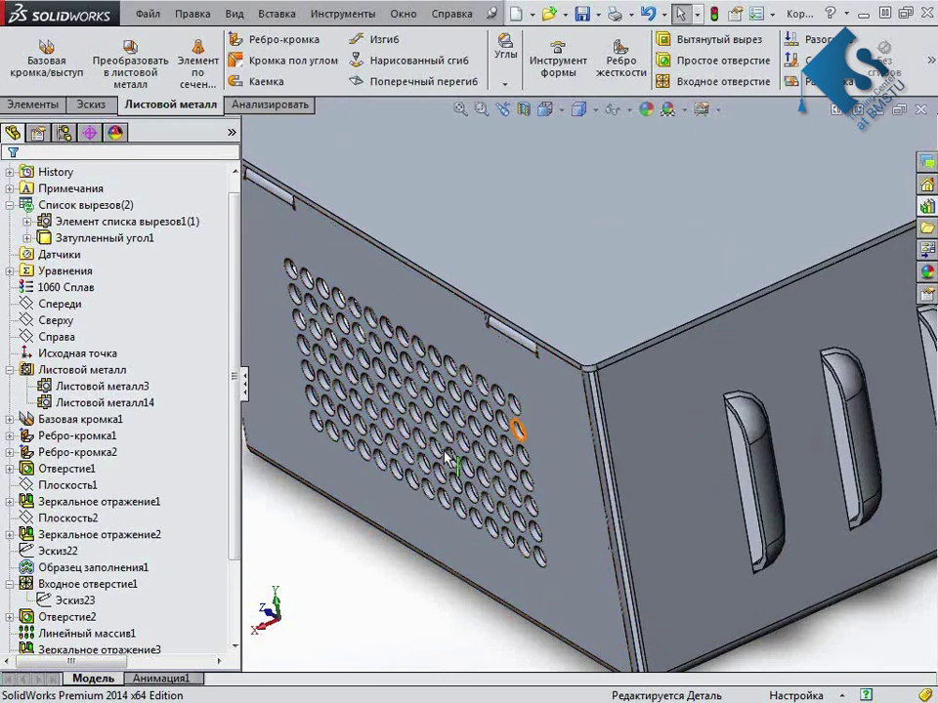
scroll(514, 430, down, 3)
scroll(518, 425, up, 3)
scroll(519, 425, up, 3)
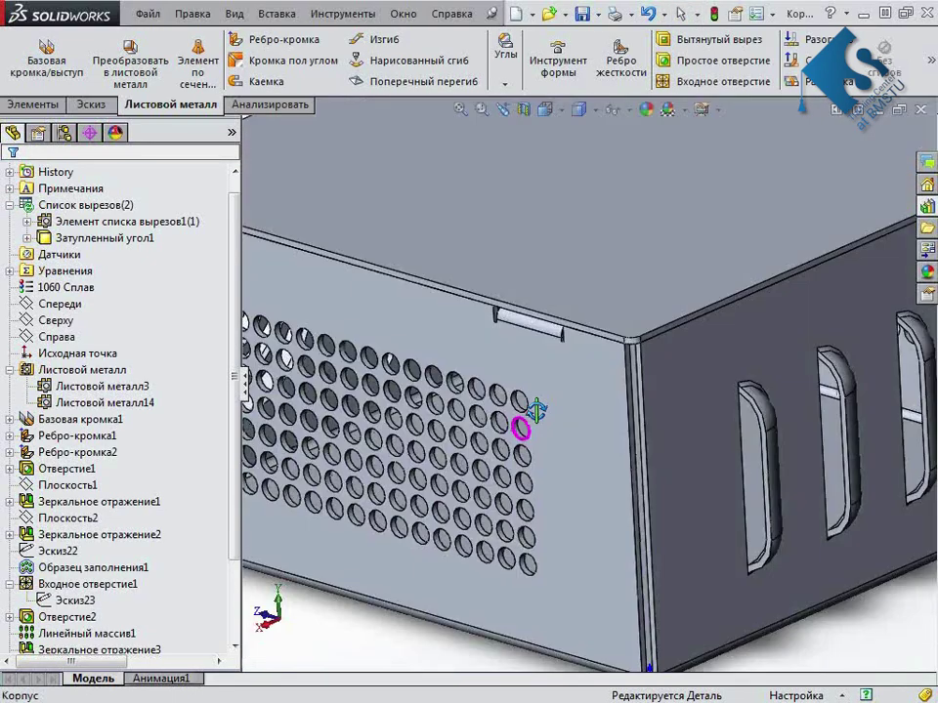
scroll(519, 425, up, 4)
mouse_move(569, 476)
middle_down()
mouse_move(540, 473)
mouse_move(605, 434)
mouse_move(662, 449)
mouse_move(672, 498)
middle_up()
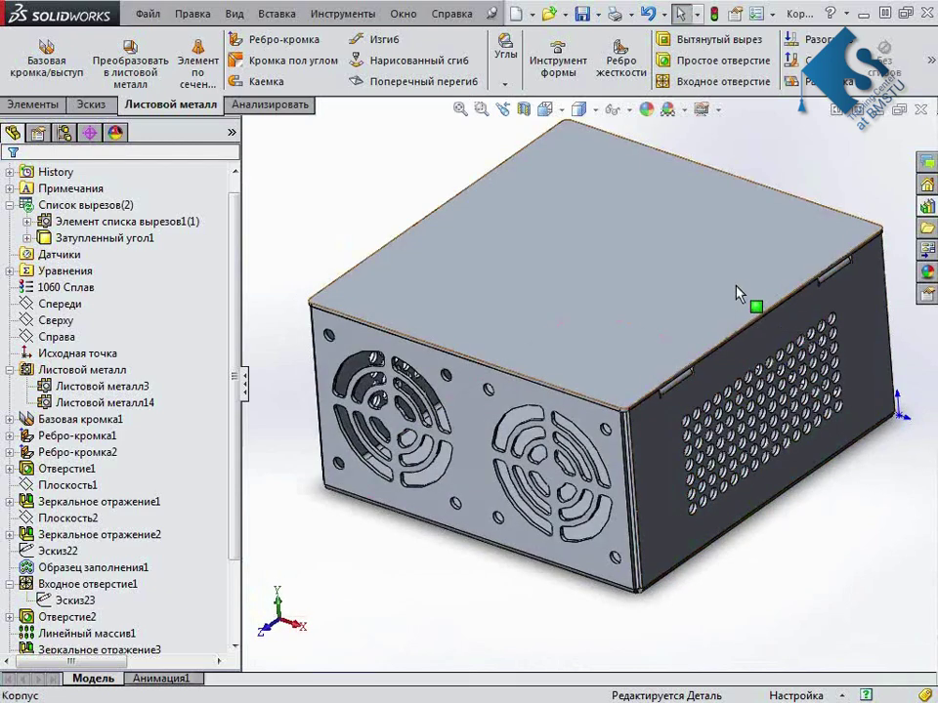
Tilt the view over the fan face, then return to a fitted isometric facing the fan cutouts
middle_drag(736, 288, 692, 289)
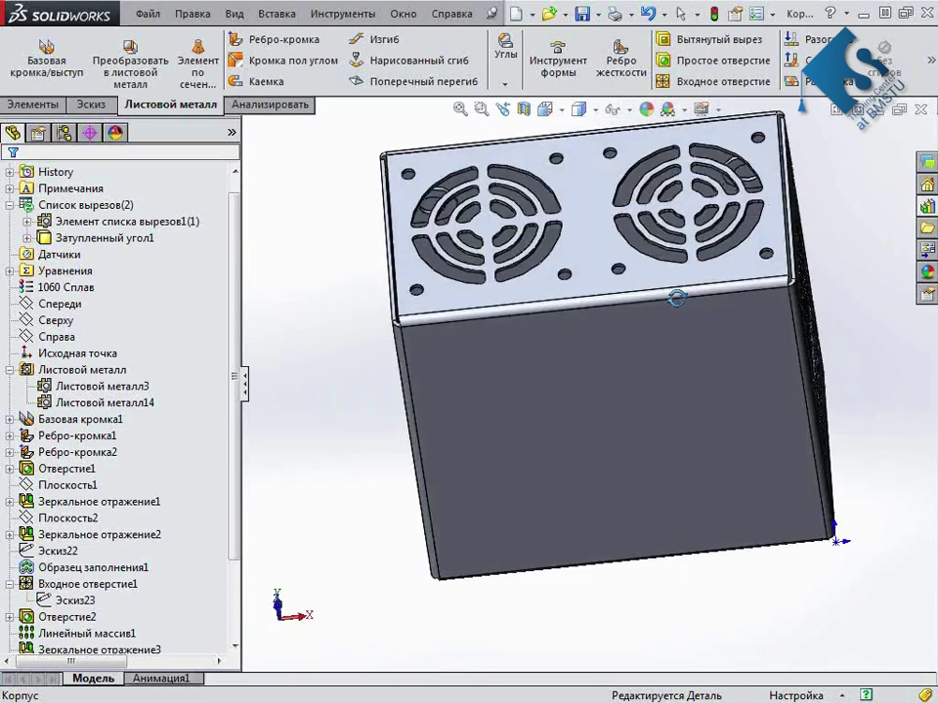
scroll(692, 291, down, 5)
mouse_move(680, 255)
middle_down()
mouse_move(720, 412)
mouse_move(707, 387)
mouse_move(771, 484)
middle_up()
key(ctrl+7)
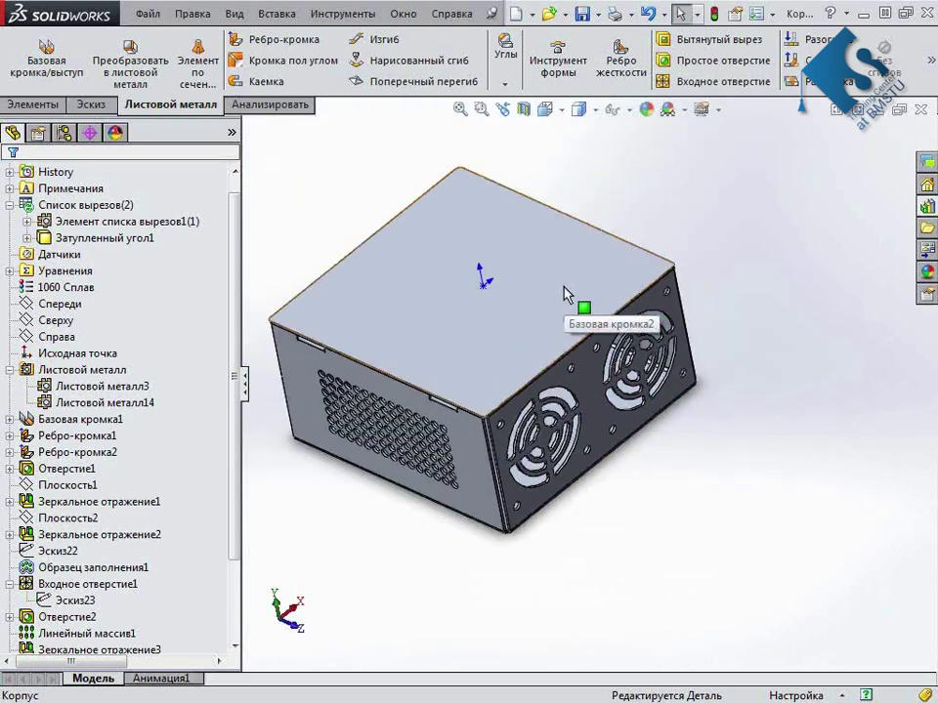
middle_drag(580, 304, 617, 299)
scroll(616, 299, down, 5)
scroll(591, 321, down, 2)
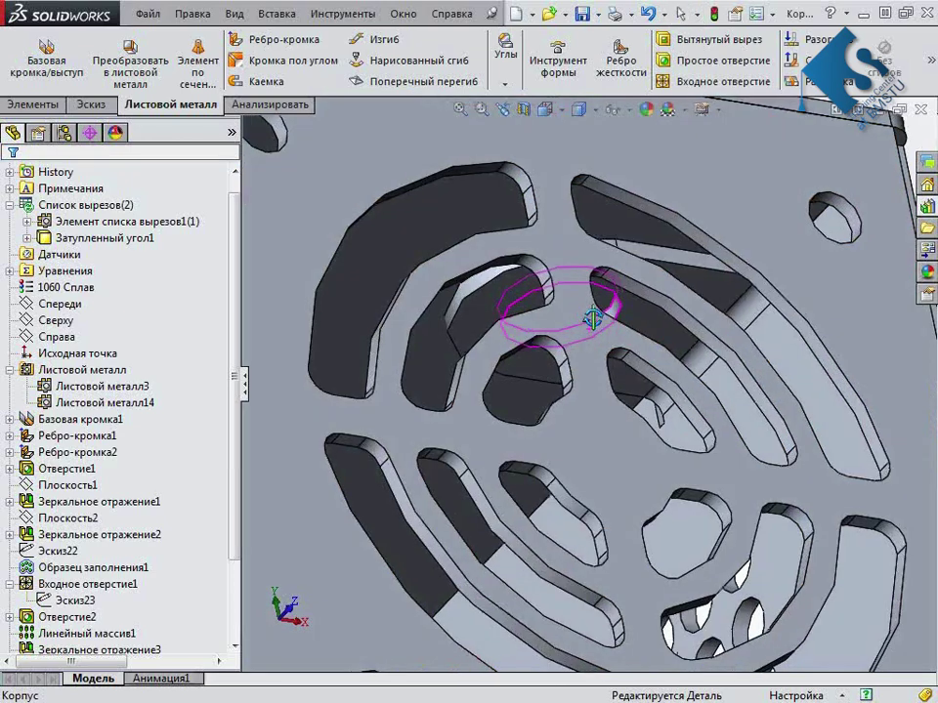
scroll(553, 300, down, 2)
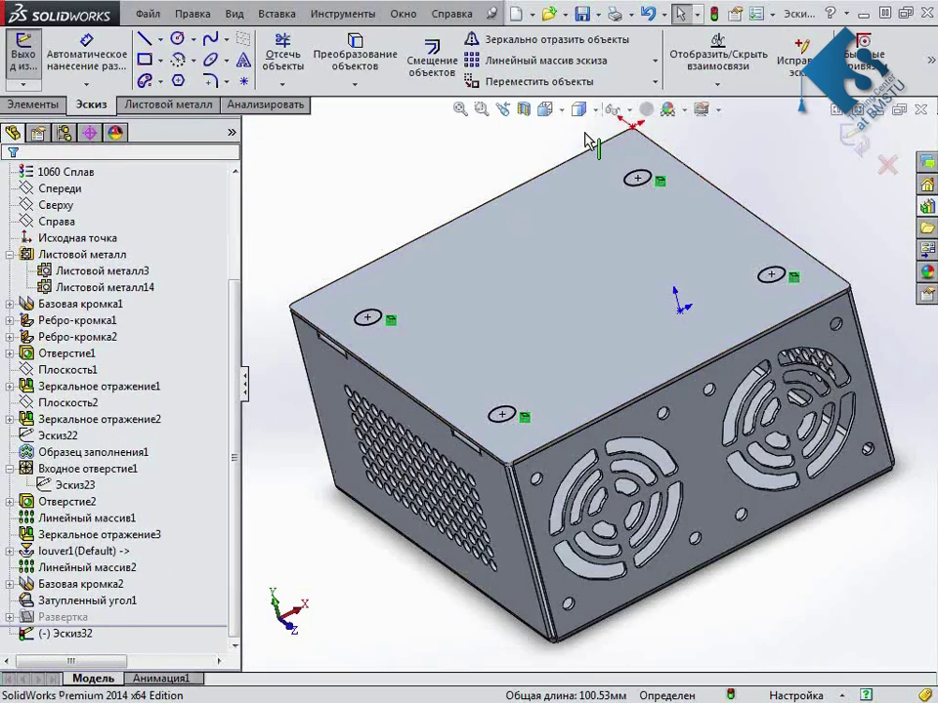
Cut the four circles through the lid with Вырез-Вытянуть, Авто-выбор off and the sheet-metal body selected
click(35, 104)
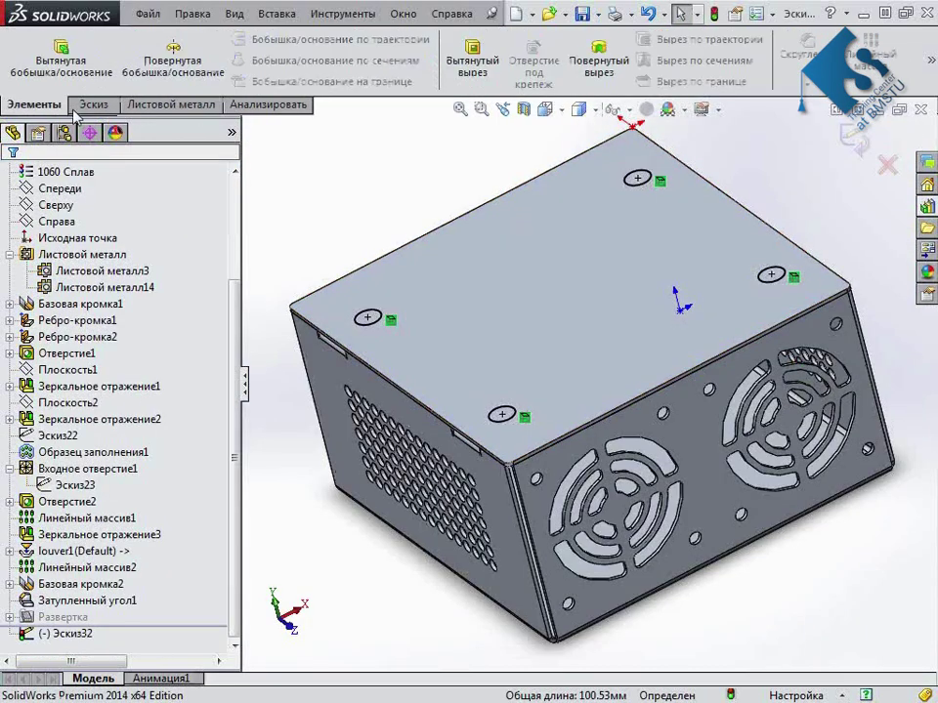
click(473, 60)
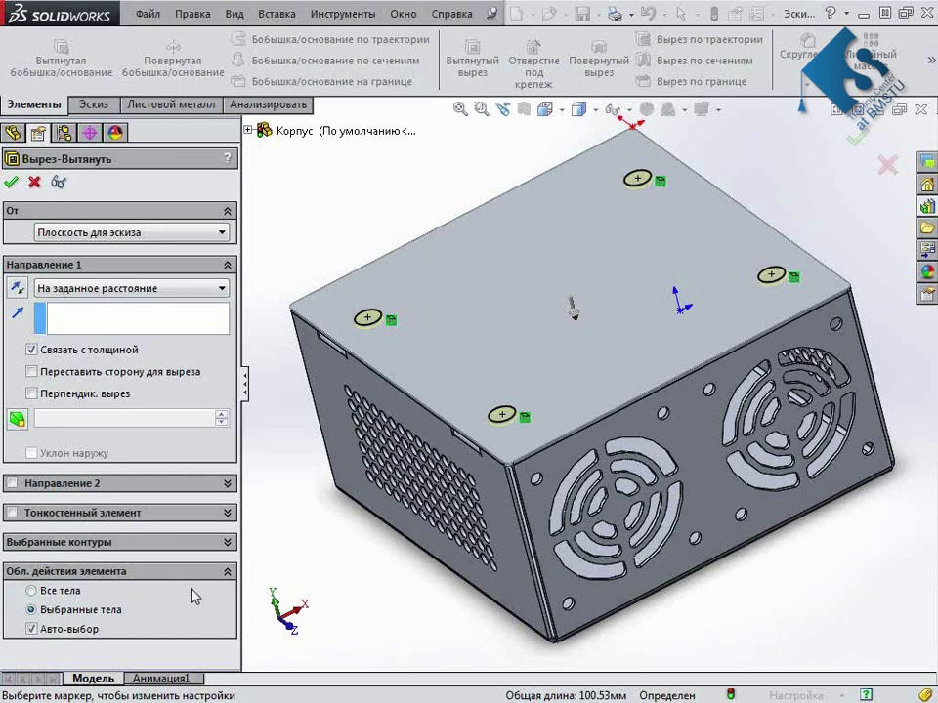
click(31, 630)
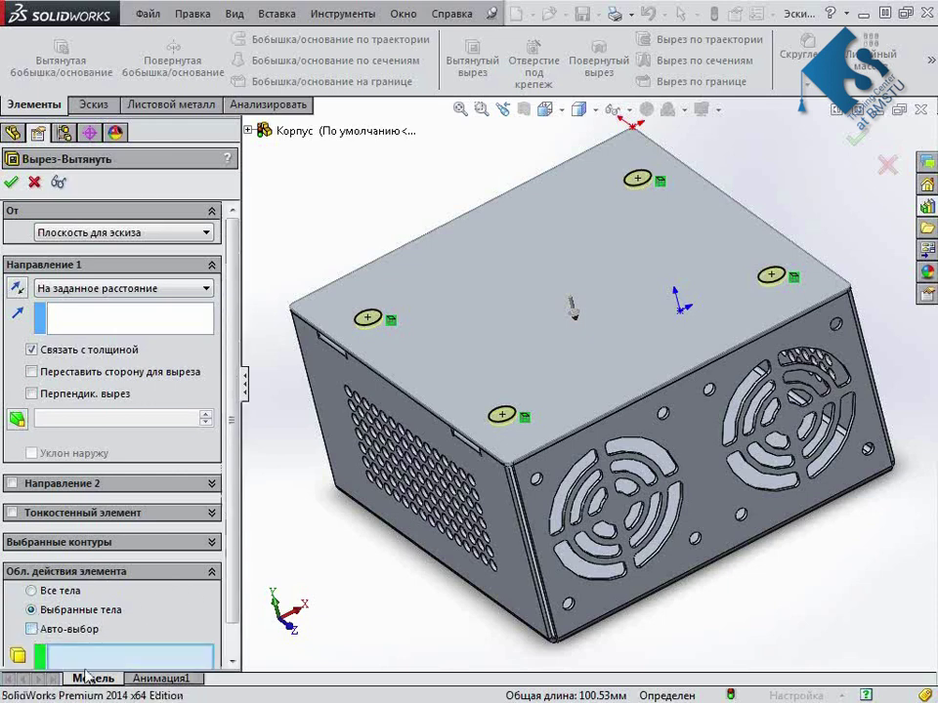
click(439, 328)
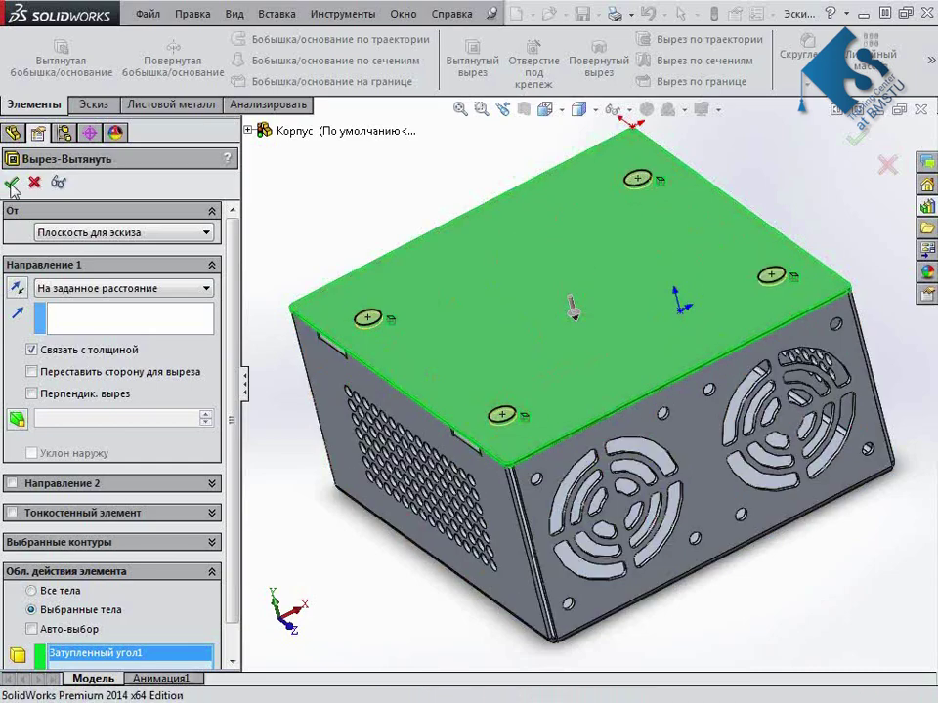
click(12, 182)
mouse_move(368, 203)
middle_down()
mouse_move(436, 219)
mouse_move(430, 318)
middle_up()
Orbit and zoom to inspect the four new lid holes and the perforated side
scroll(420, 332, down, 5)
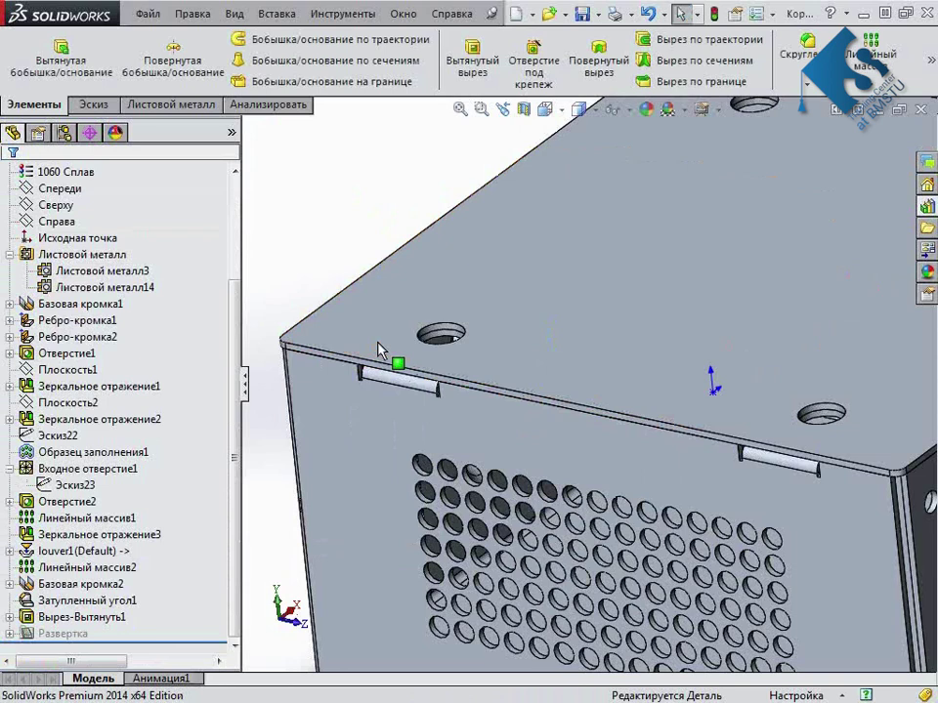
scroll(486, 342, down, 3)
scroll(469, 348, up, 3)
scroll(451, 350, up, 2)
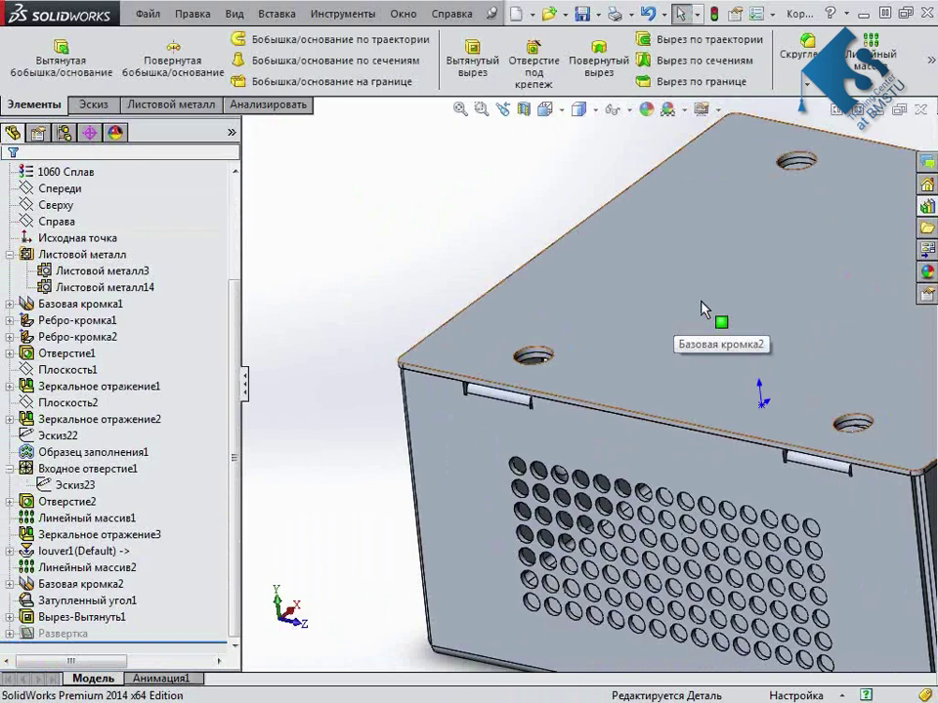
scroll(703, 309, up, 2)
scroll(704, 309, up, 3)
mouse_move(836, 469)
middle_down()
mouse_move(808, 496)
mouse_move(689, 559)
mouse_move(829, 548)
mouse_move(854, 566)
mouse_move(820, 527)
mouse_move(799, 478)
middle_up()
scroll(852, 564, down, 5)
scroll(799, 478, up, 1)
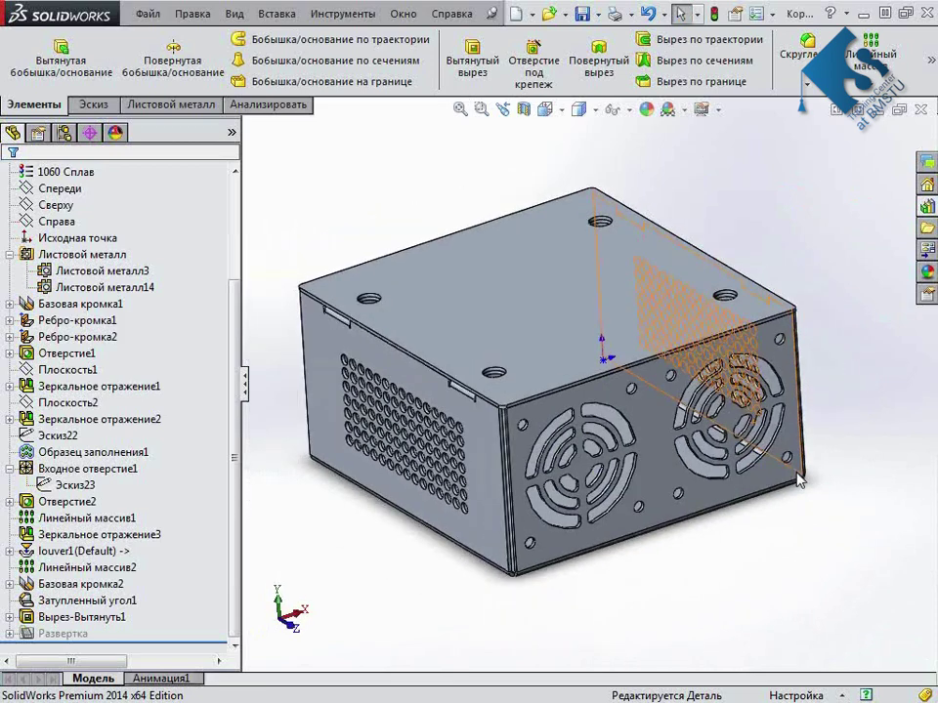
Expand Развертка in the feature tree to show the flat patterns
click(9, 633)
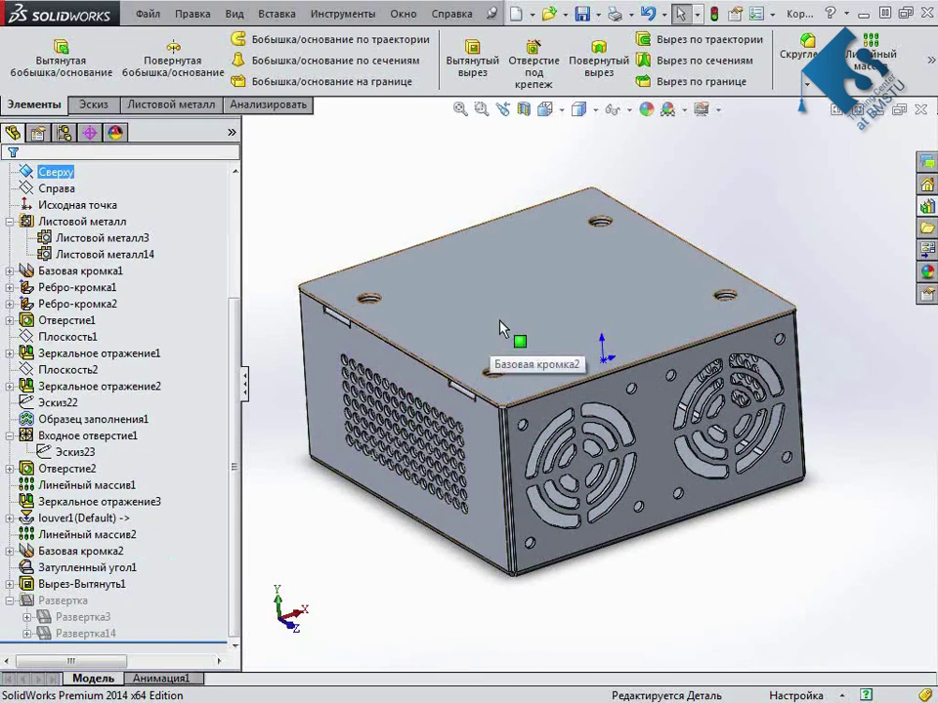
scroll(583, 299, down, 3)
middle_drag(583, 299, 611, 302)
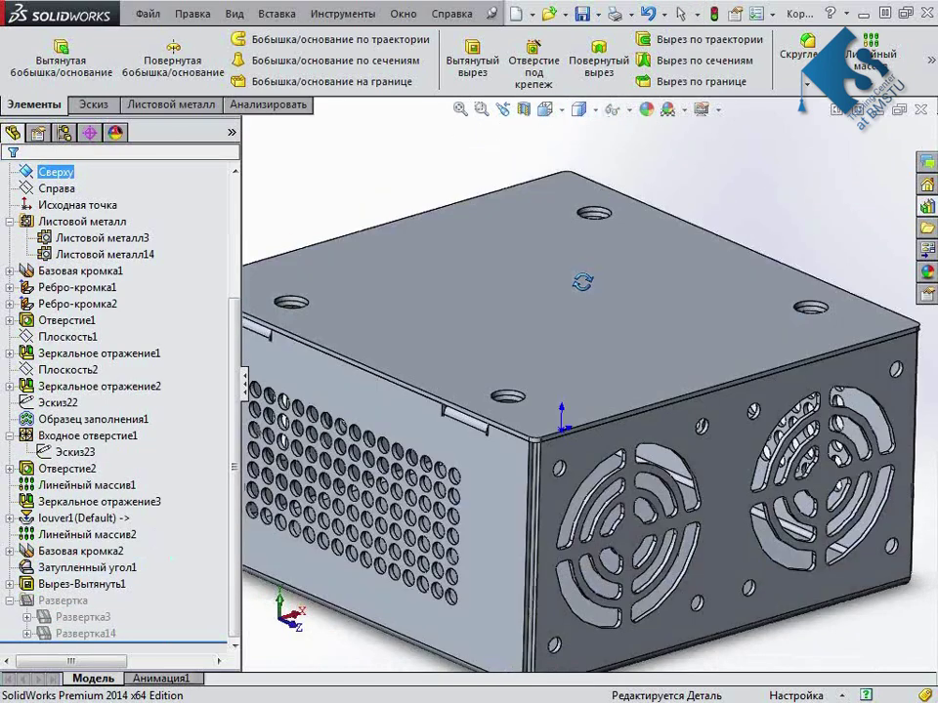
scroll(611, 299, up, 3)
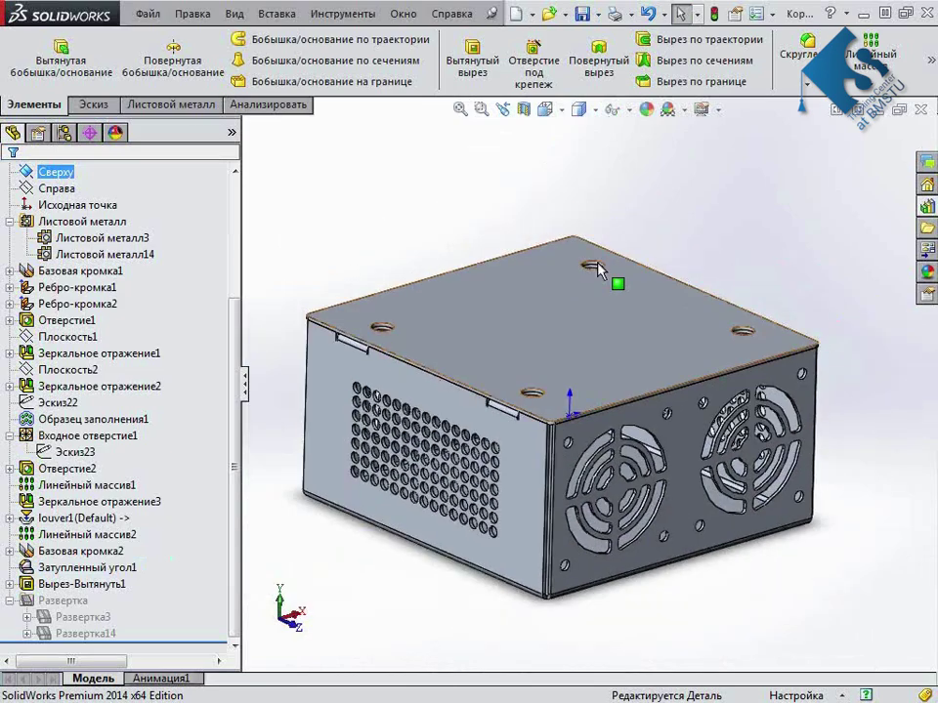
mouse_move(610, 303)
middle_down()
mouse_move(532, 295)
mouse_move(545, 260)
mouse_move(628, 211)
mouse_move(559, 179)
mouse_move(533, 267)
middle_up()
scroll(8, 603, up, 1)
middle_drag(410, 371, 495, 273)
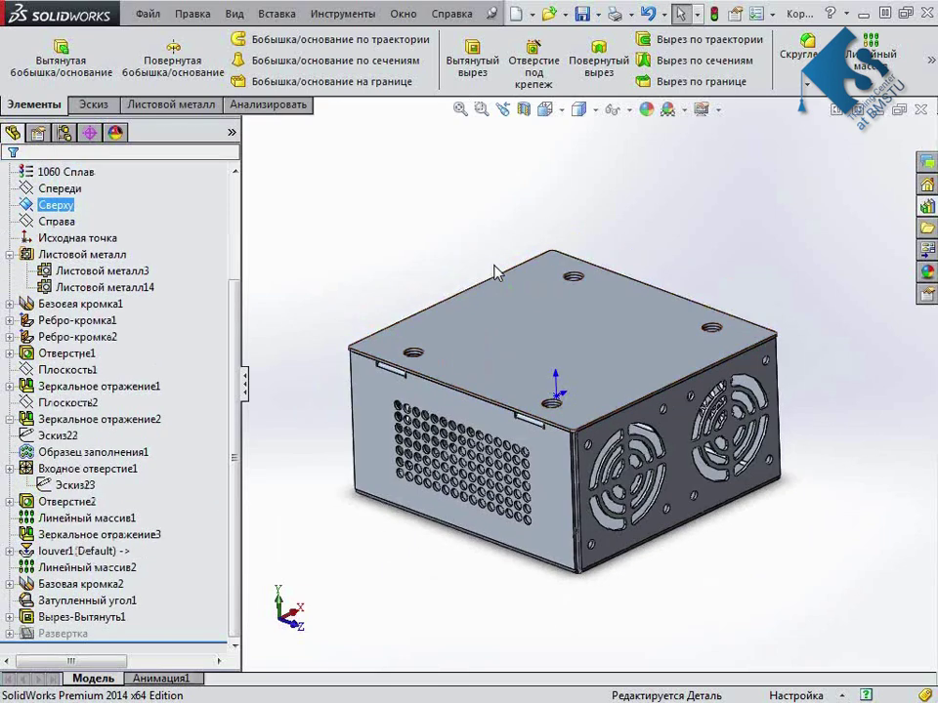
Collapse the Листовой металл folder and bring up the sheet-metal corner treatments list
click(8, 256)
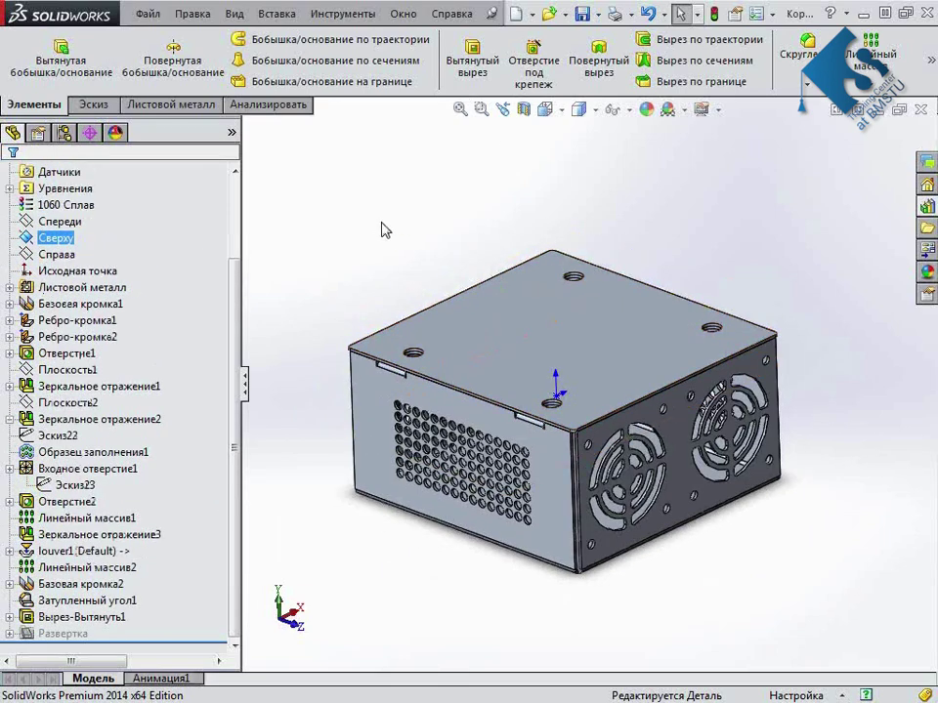
click(156, 104)
scroll(576, 547, down, 2)
scroll(586, 523, down, 3)
scroll(594, 500, down, 3)
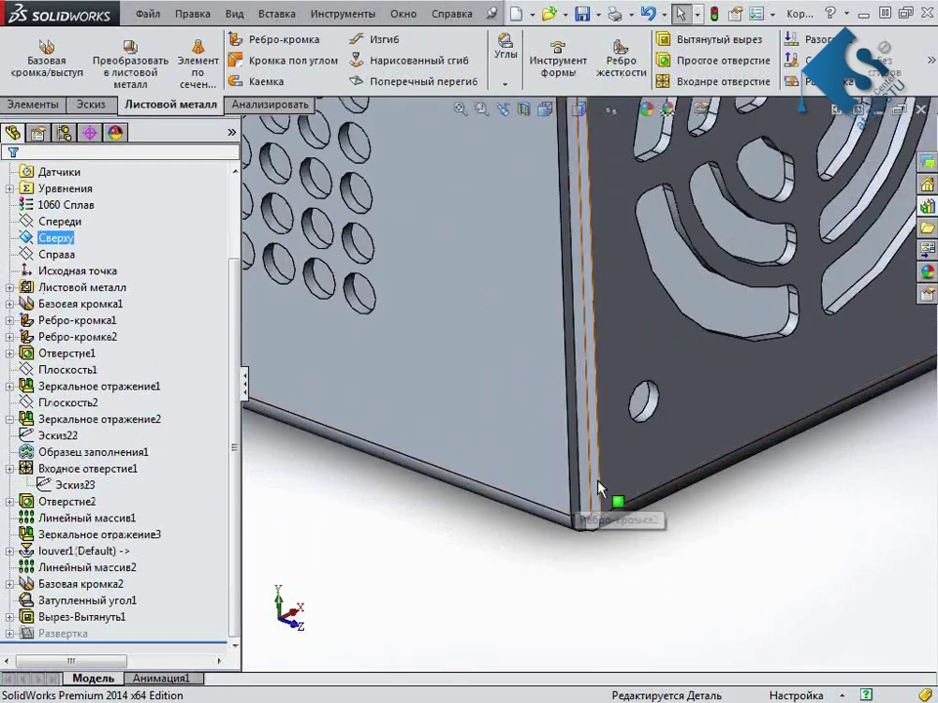
scroll(615, 537, up, 1)
scroll(674, 469, up, 3)
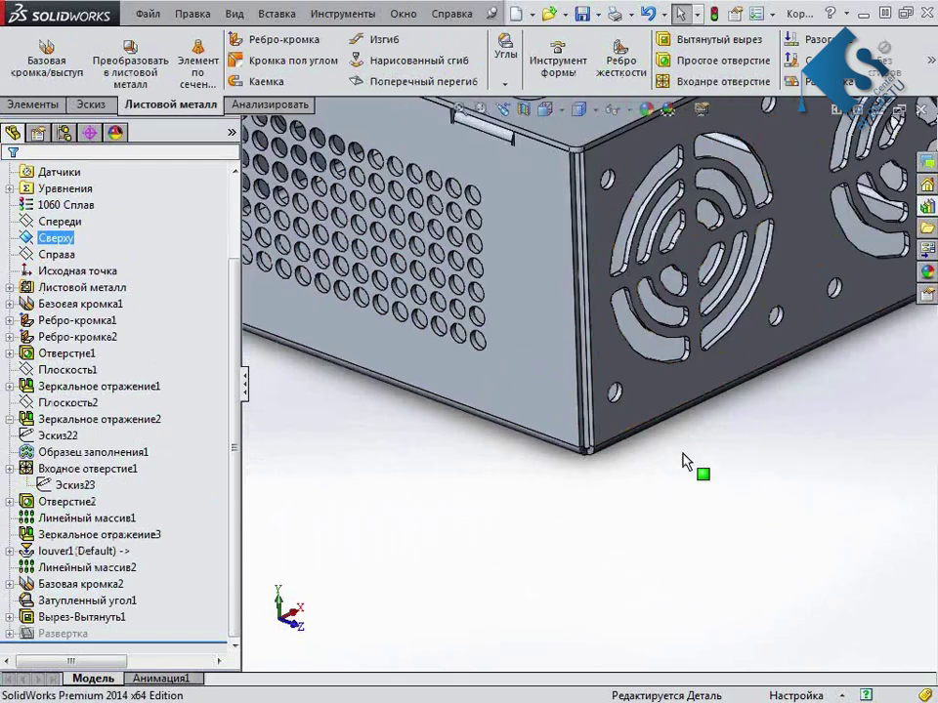
scroll(684, 460, up, 1)
scroll(586, 262, down, 1)
click(507, 86)
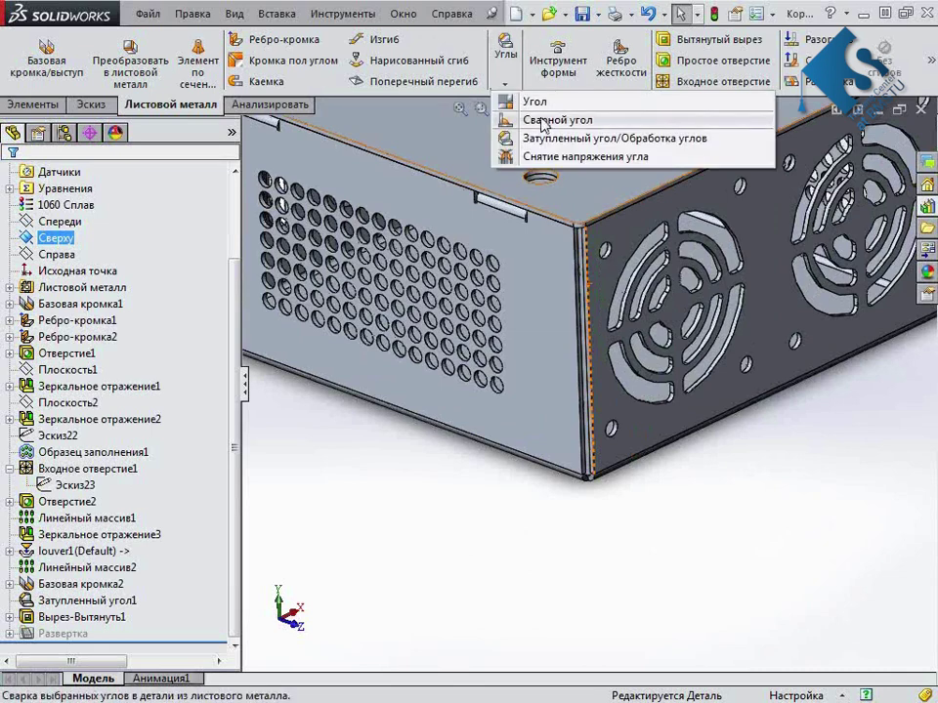
Start a Сварной угол feature and try the flange faces at the bottom front corner
click(544, 120)
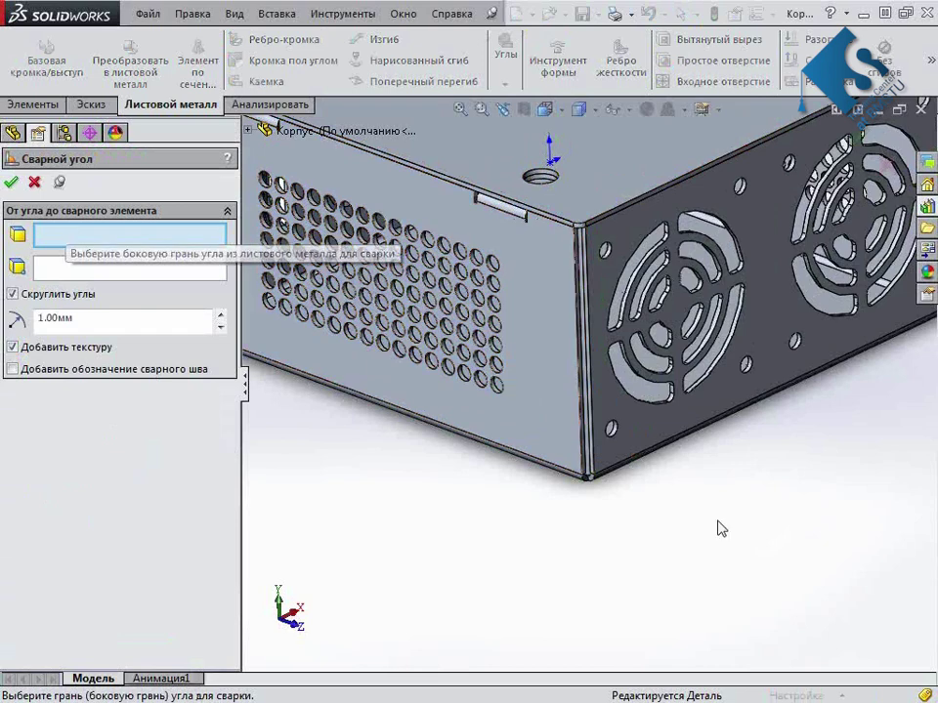
scroll(565, 434, down, 2)
scroll(438, 429, down, 2)
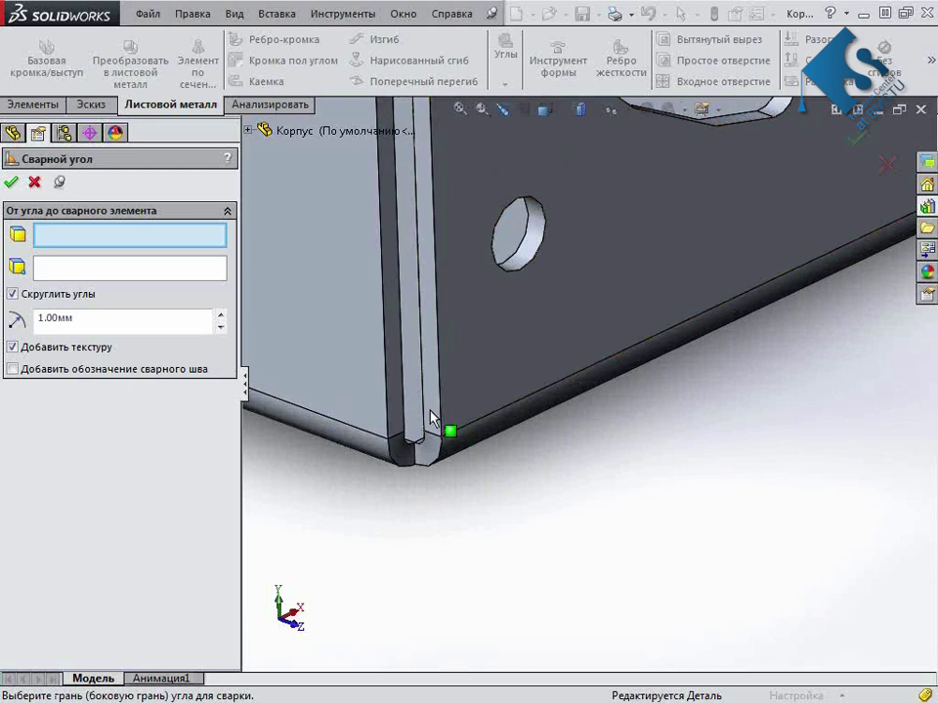
click(429, 418)
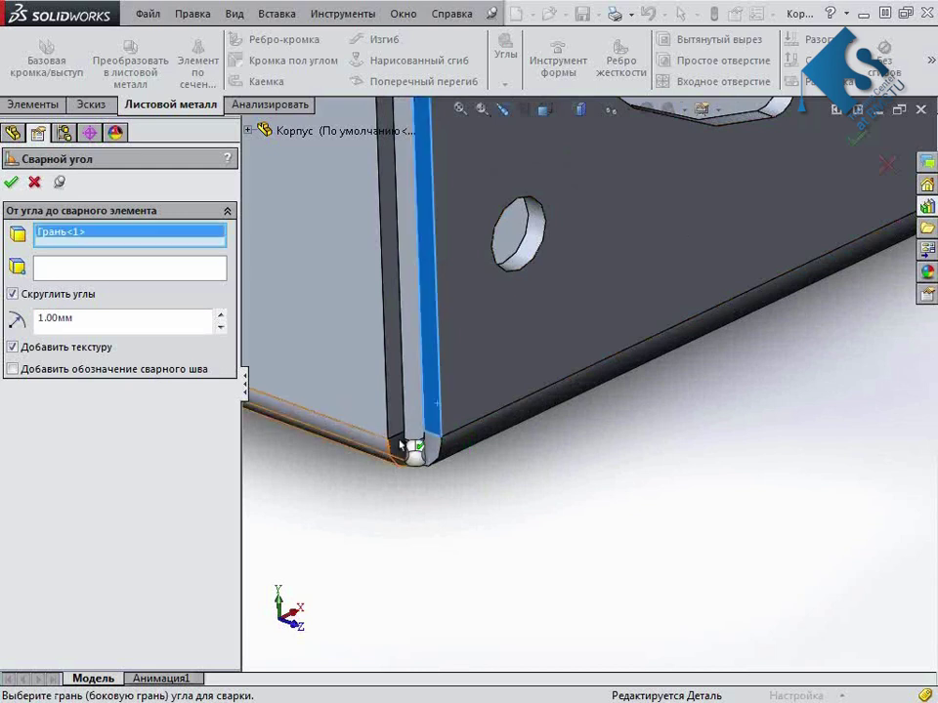
click(390, 370)
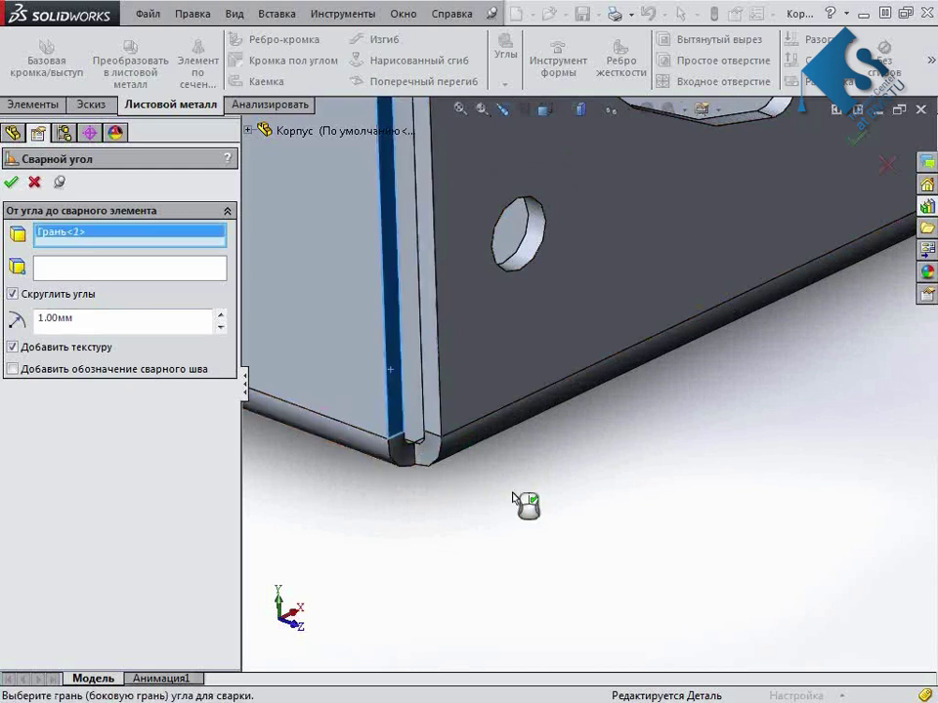
click(420, 415)
click(135, 273)
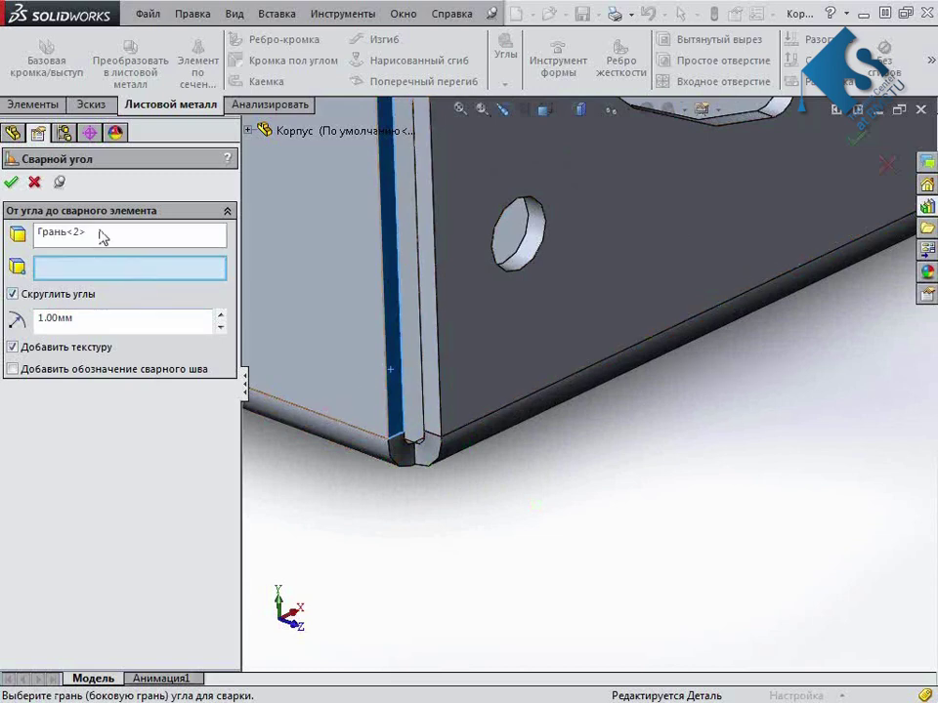
click(101, 235)
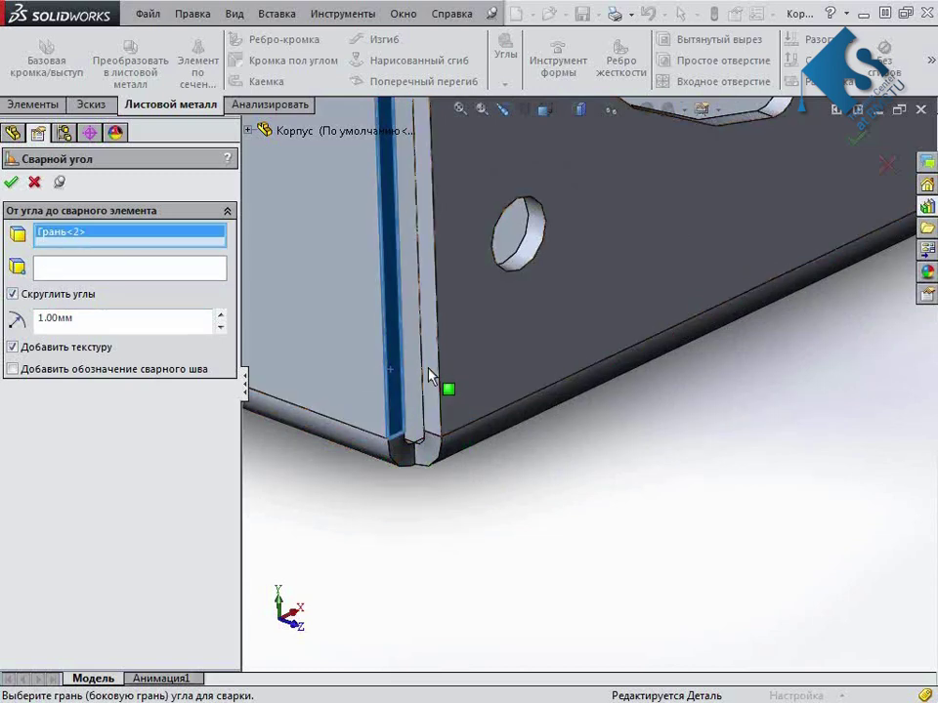
Select the corner's long vertical strip face and apply the 1.00 mm rounded weld
middle_drag(485, 477, 456, 469)
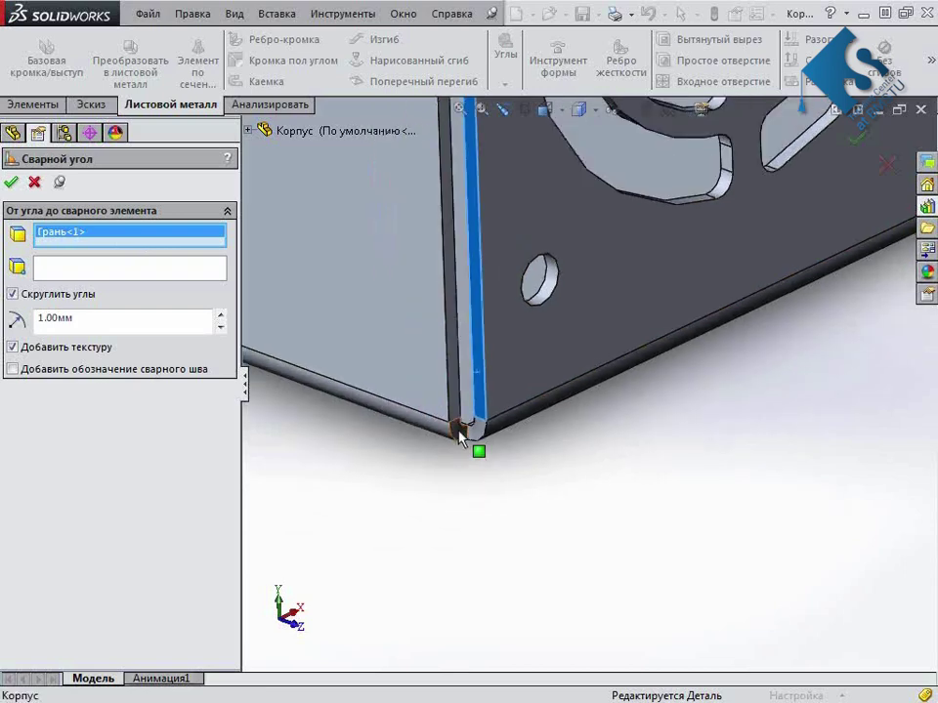
click(459, 428)
middle_drag(524, 470, 528, 404)
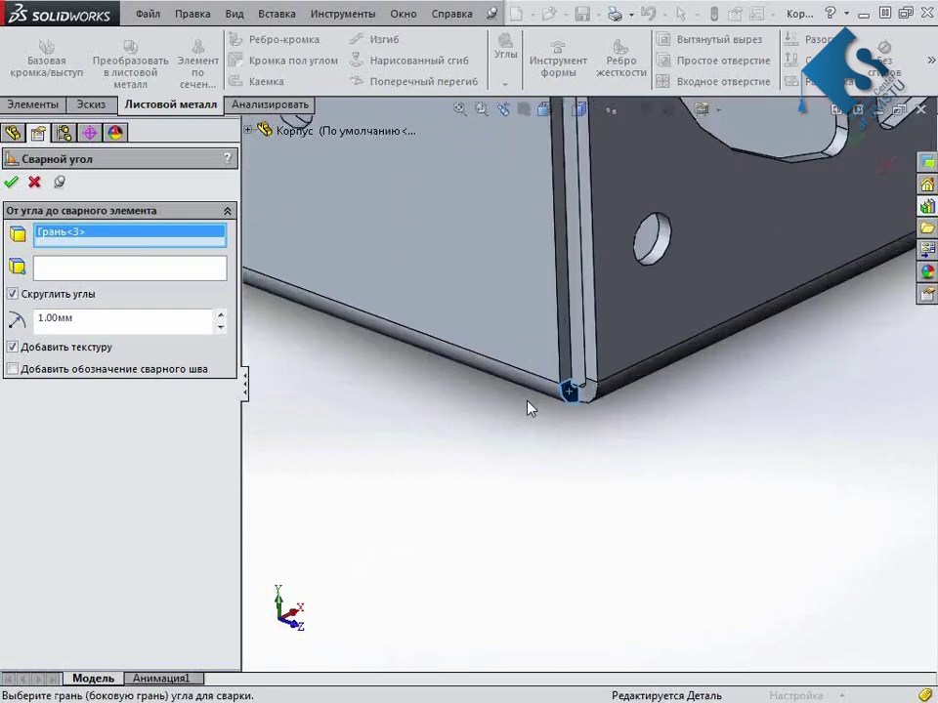
scroll(570, 383, up, 2)
middle_drag(647, 517, 645, 513)
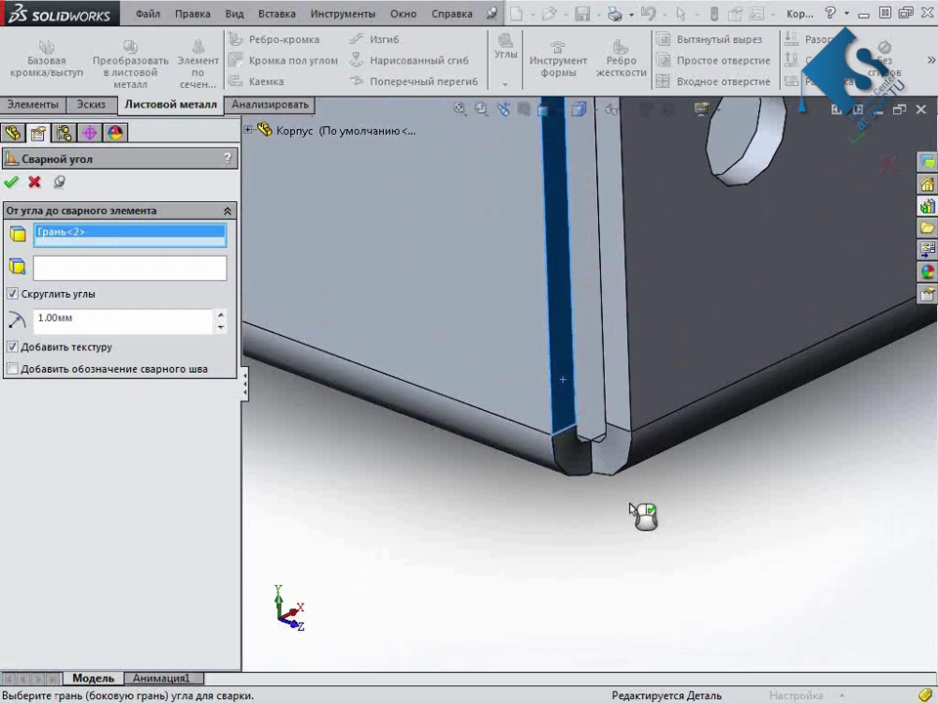
click(15, 182)
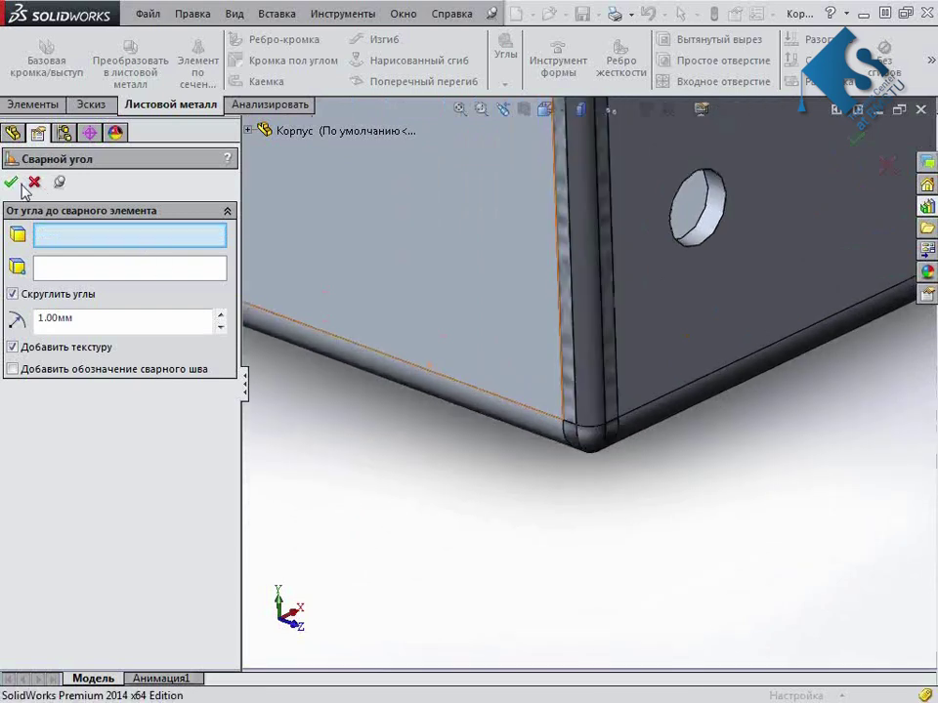
Weld the second bottom corner by selecting its narrow face
scroll(586, 410, up, 2)
scroll(645, 532, down, 3)
mouse_move(619, 511)
middle_down()
mouse_move(647, 409)
mouse_move(500, 429)
middle_up()
scroll(598, 454, up, 3)
scroll(598, 454, up, 3)
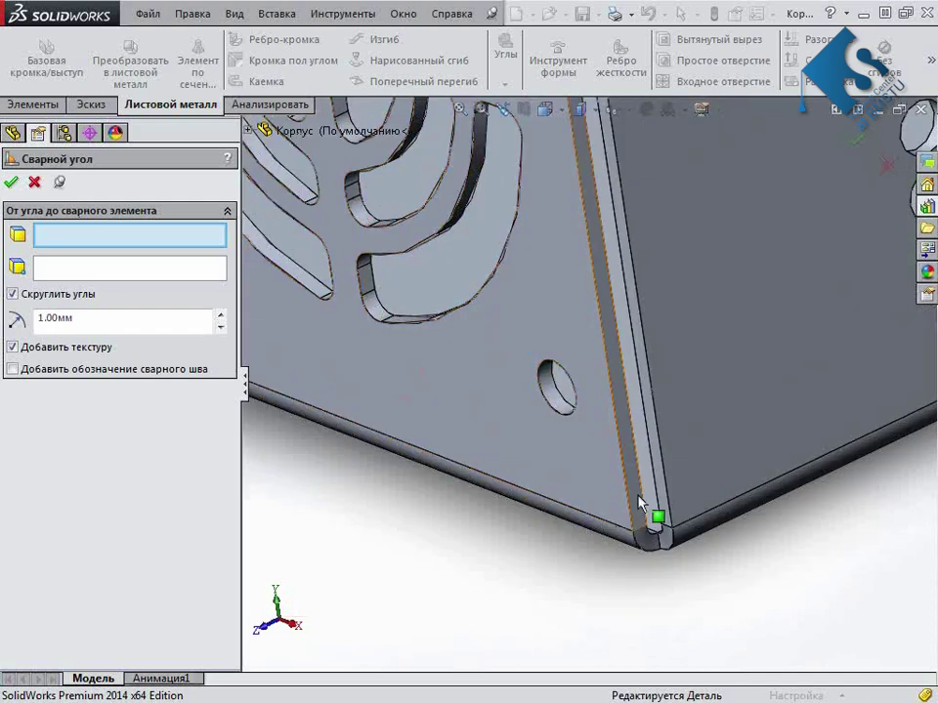
click(640, 527)
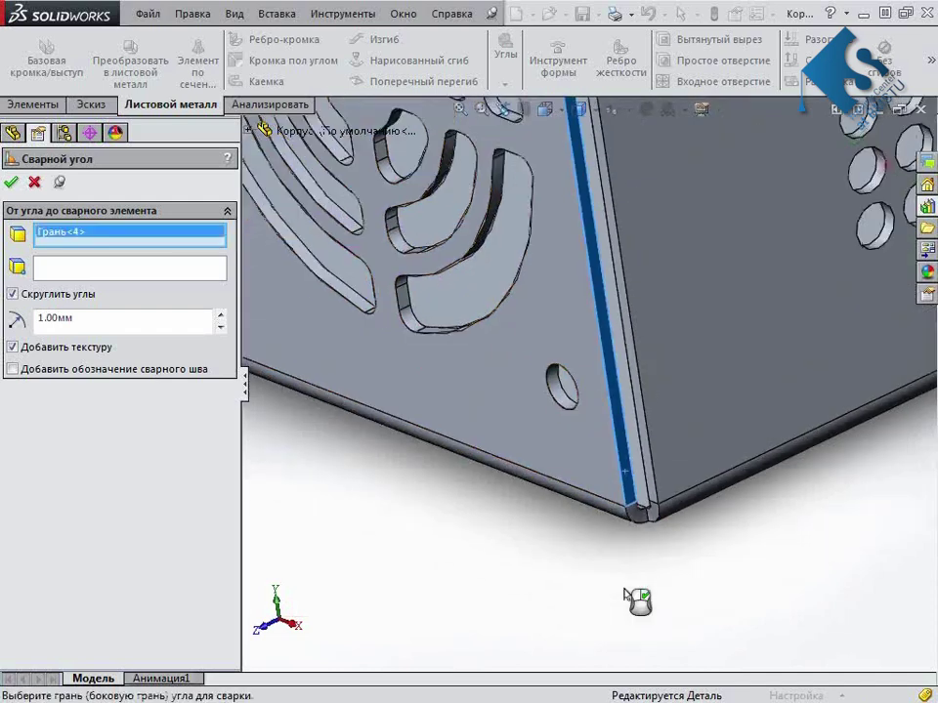
click(648, 590)
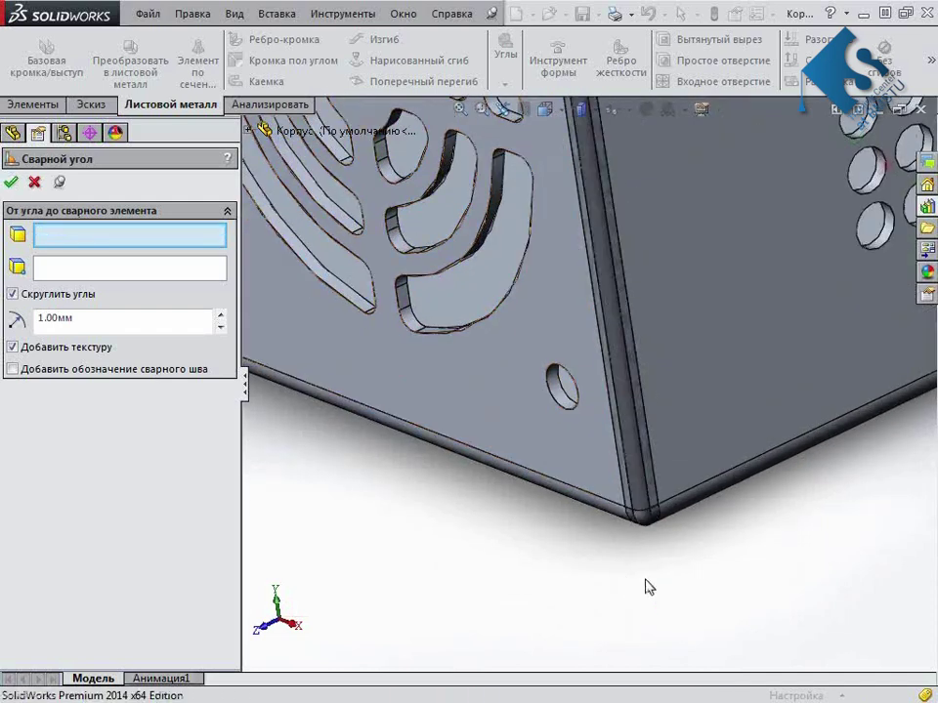
Weld the third bottom corner by selecting its bend face
scroll(634, 577, down, 3)
scroll(611, 517, down, 3)
mouse_move(612, 517)
middle_down()
mouse_move(506, 411)
mouse_move(486, 450)
middle_up()
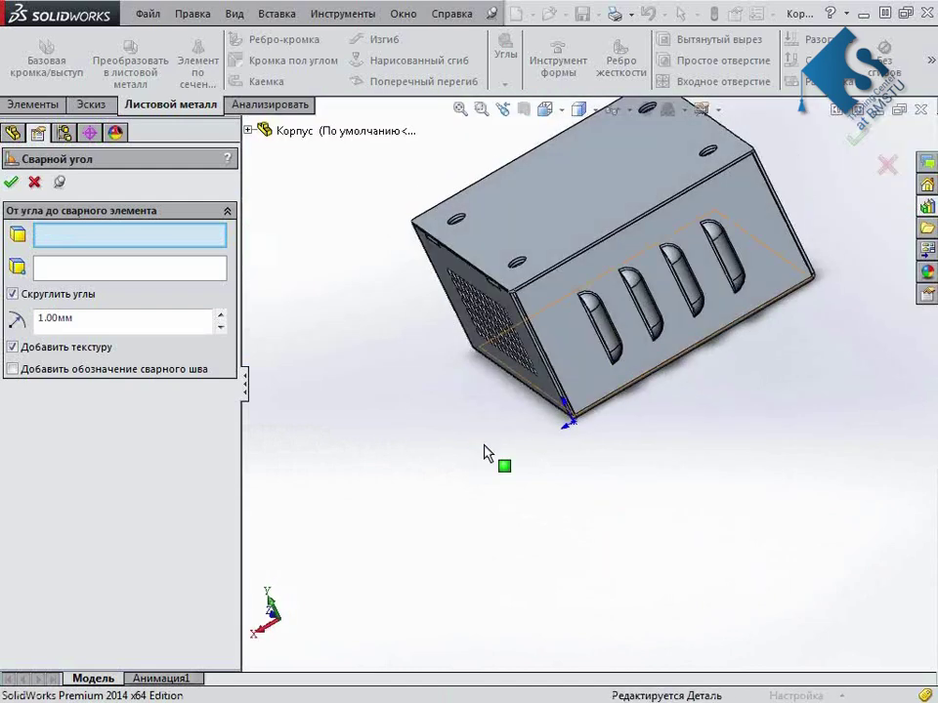
scroll(561, 404, up, 5)
click(584, 408)
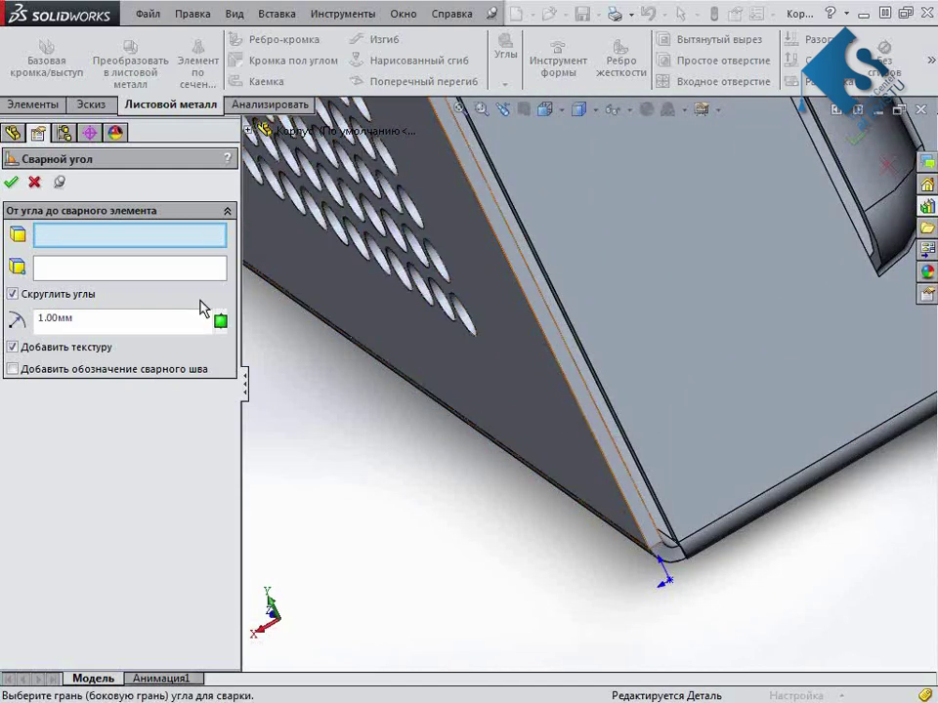
click(12, 183)
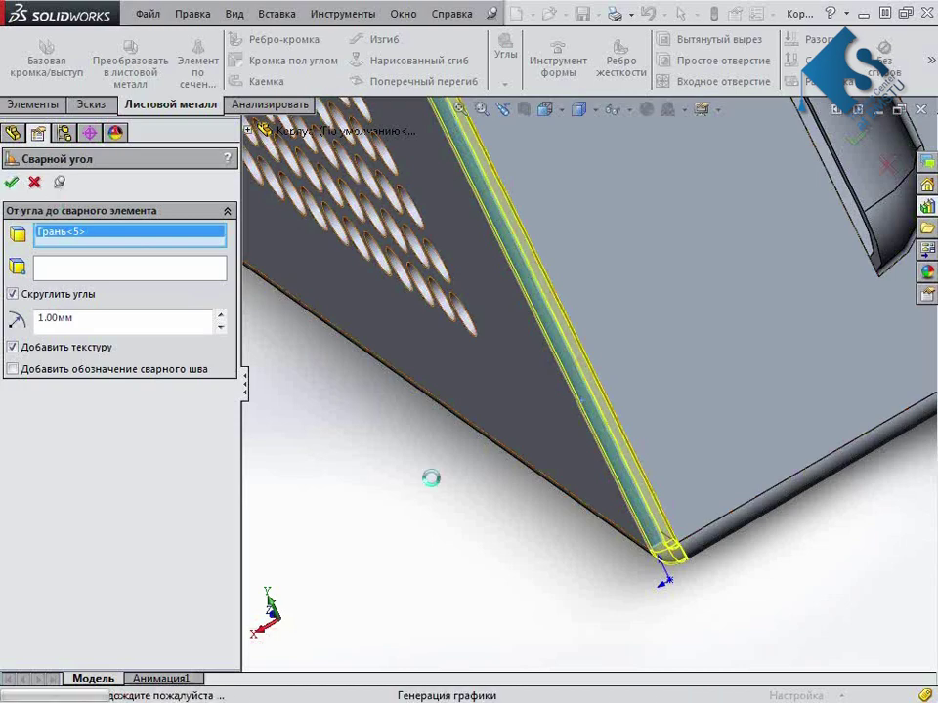
Weld the last corner by the vent panel and close the weld corner tool
scroll(431, 482, down, 3)
scroll(462, 498, down, 2)
mouse_move(462, 500)
middle_down()
mouse_move(535, 338)
mouse_move(596, 295)
middle_up()
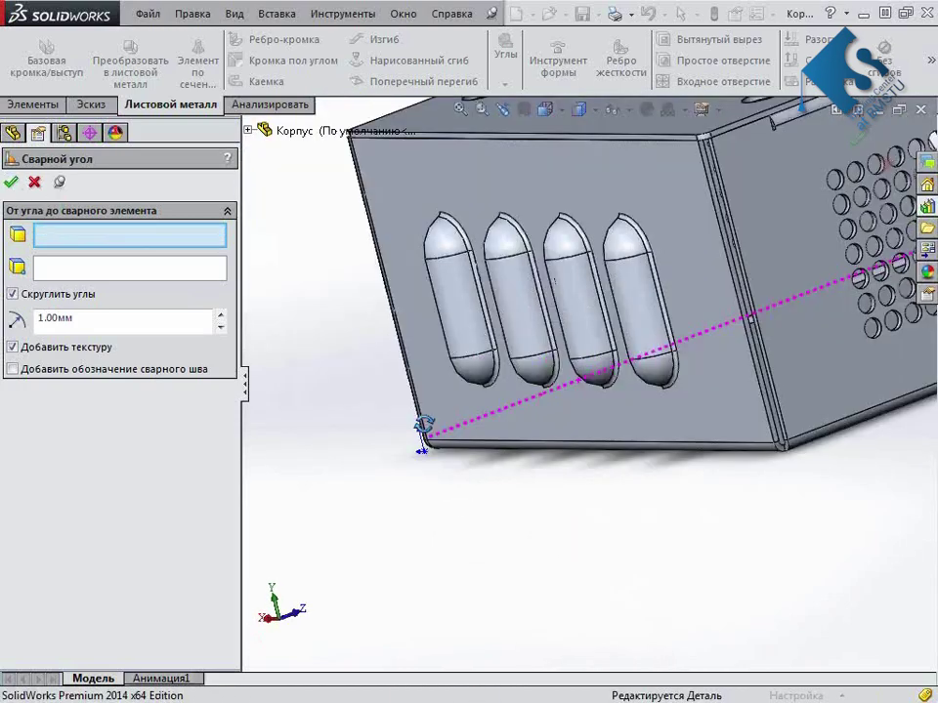
scroll(619, 377, down, 3)
scroll(660, 401, down, 3)
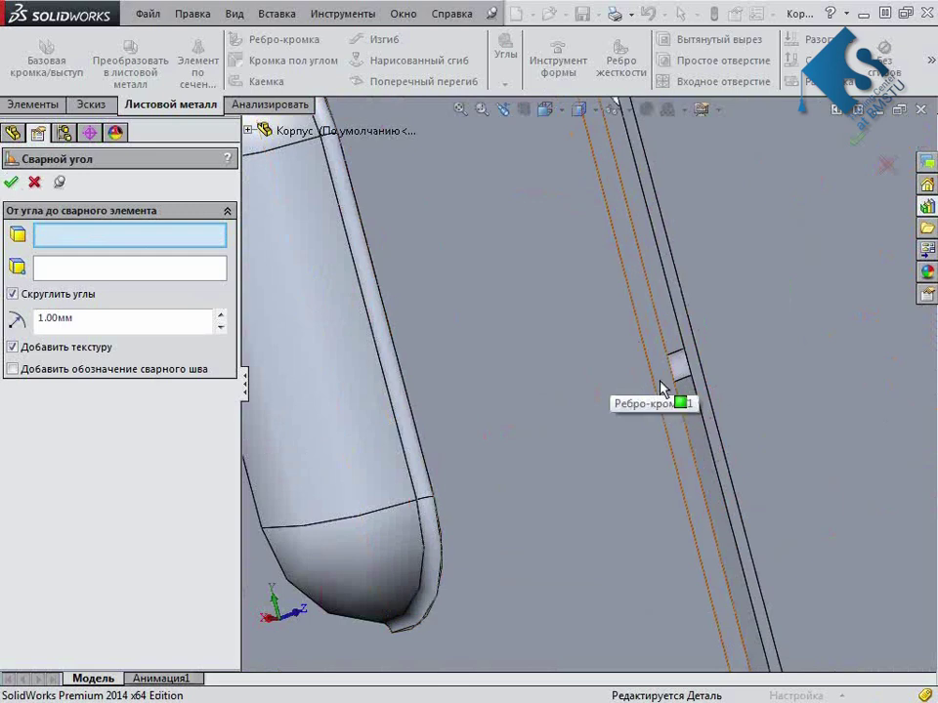
click(698, 484)
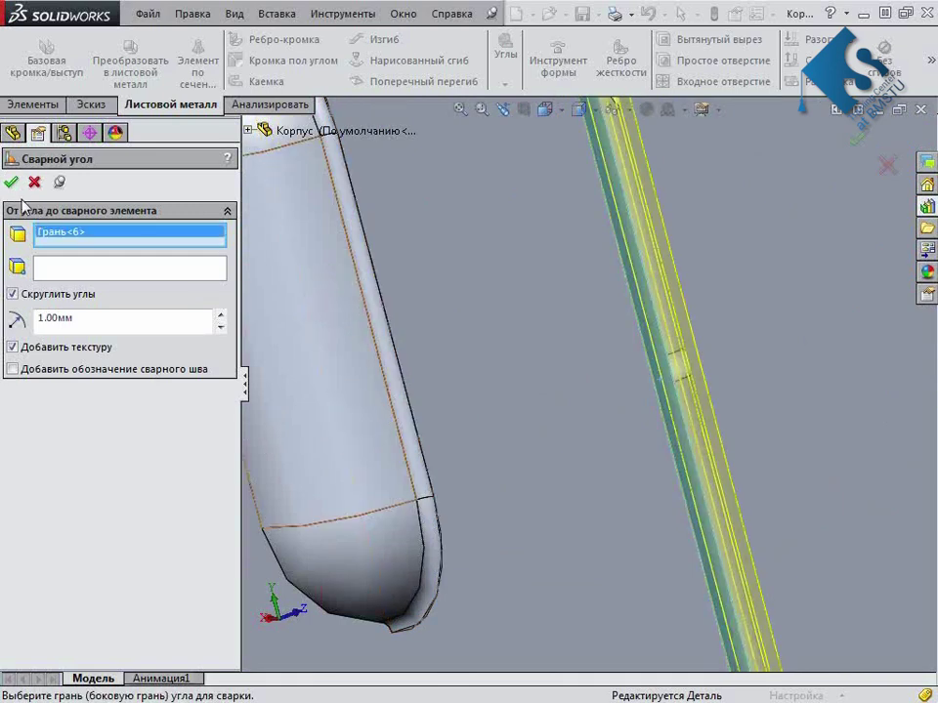
click(716, 548)
scroll(695, 553, up, 5)
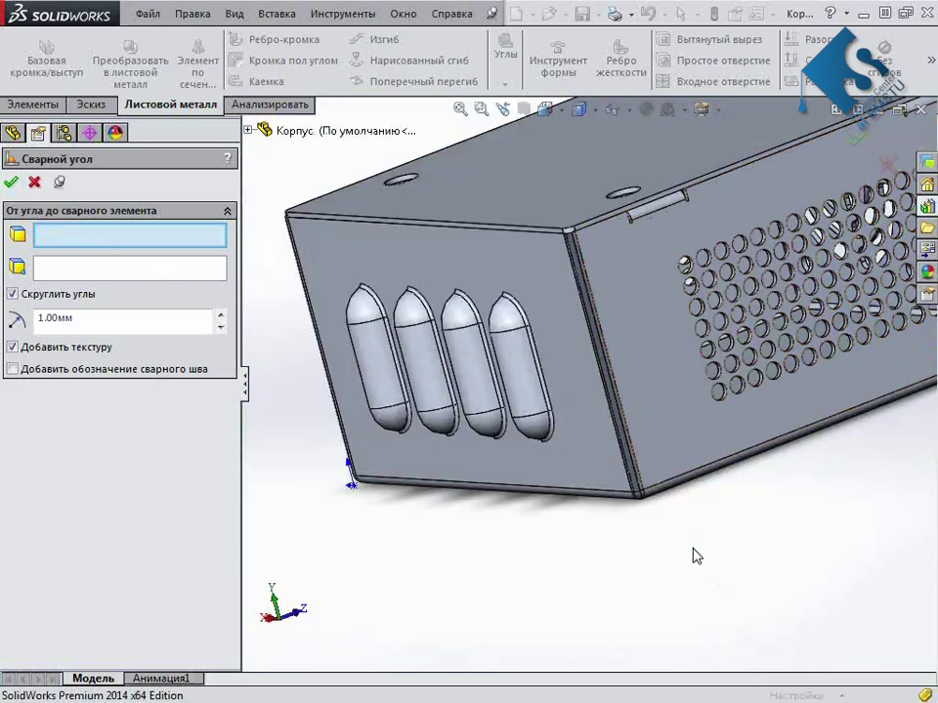
click(11, 181)
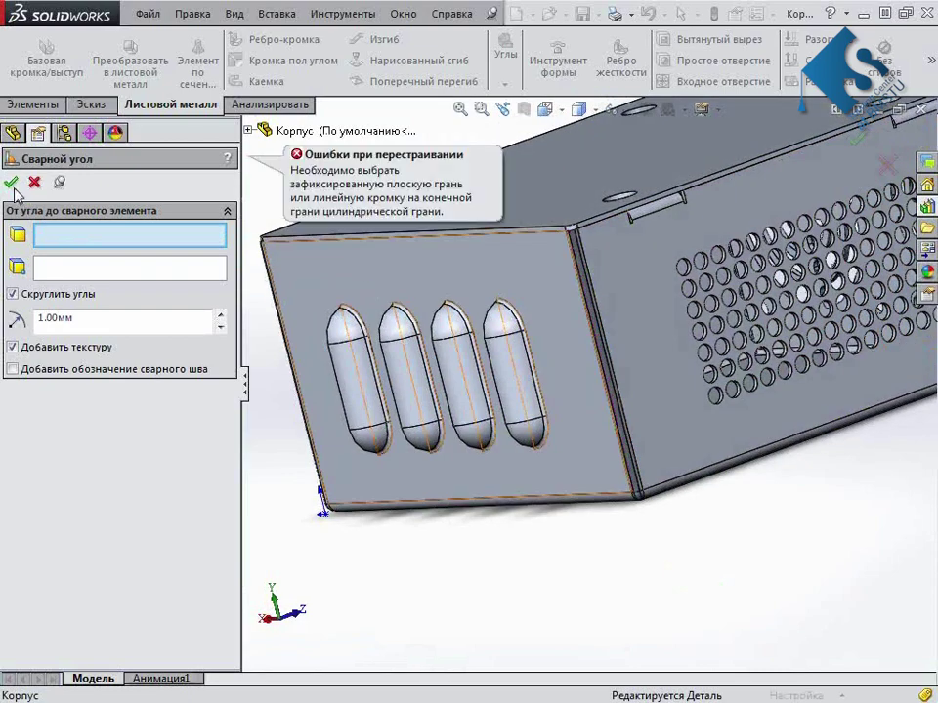
click(35, 183)
mouse_move(592, 546)
middle_down()
mouse_move(704, 496)
mouse_move(536, 469)
middle_up()
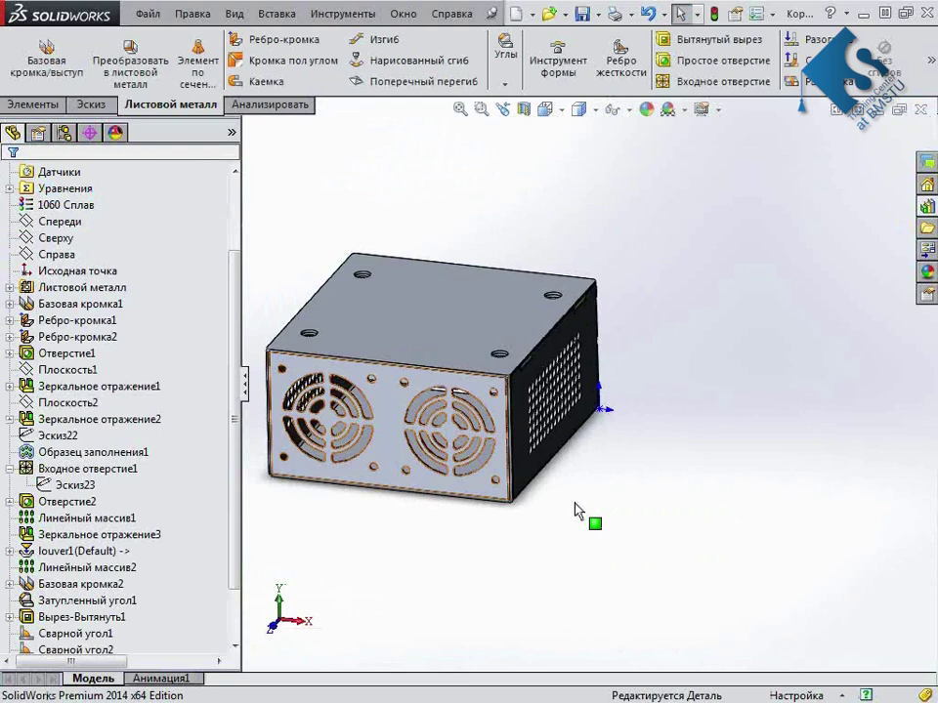
scroll(536, 472, down, 3)
middle_drag(537, 472, 552, 430)
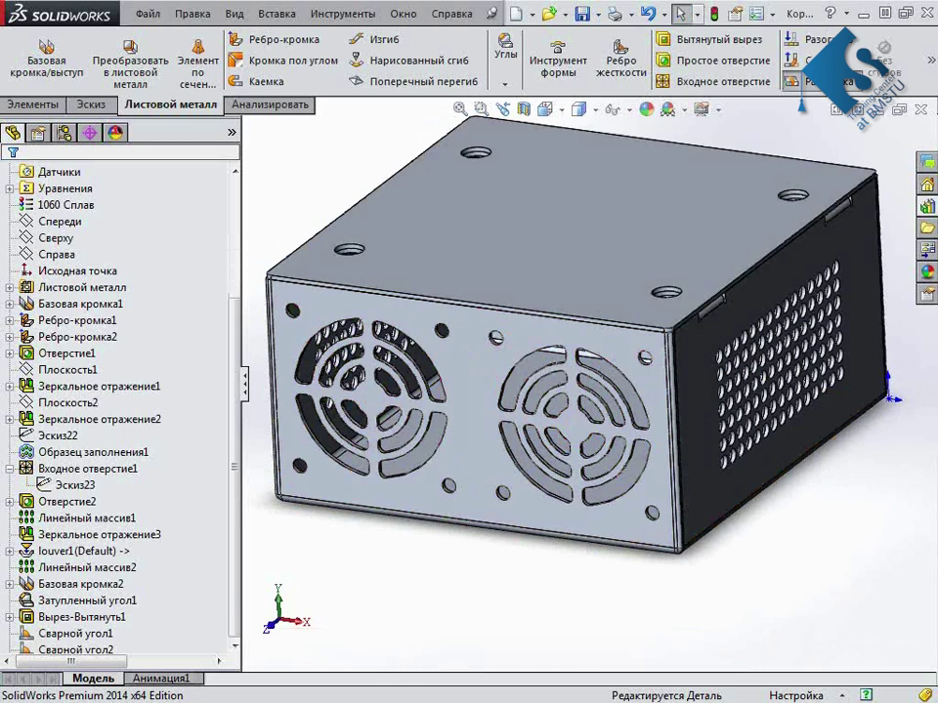
Flatten the enclosure to preview its flat pattern, then view the refolded box
click(805, 82)
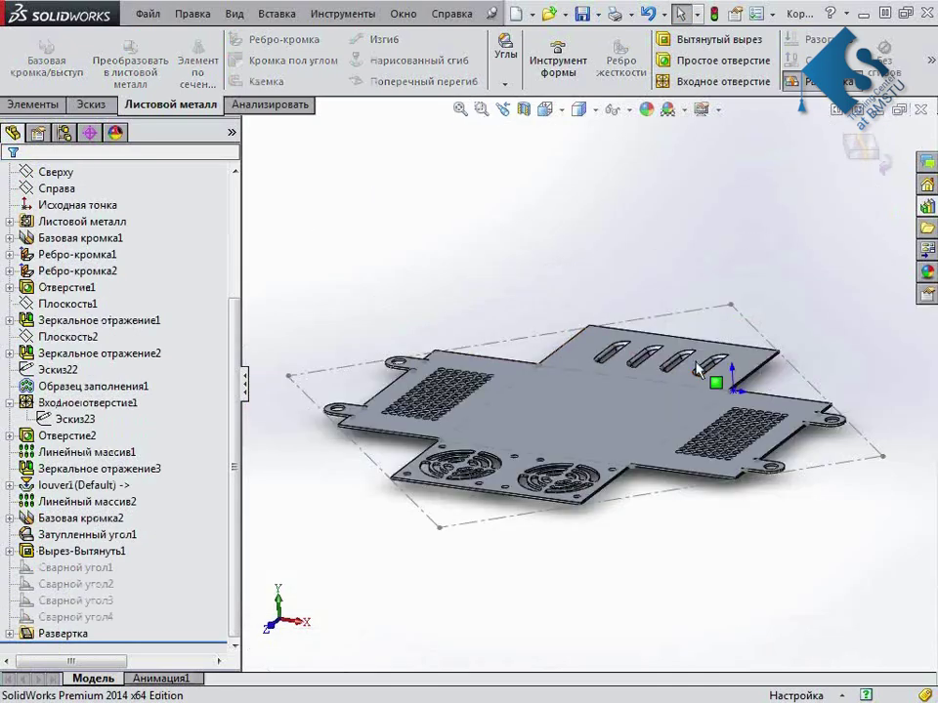
mouse_move(697, 369)
middle_down()
mouse_move(654, 431)
mouse_move(662, 390)
mouse_move(760, 404)
mouse_move(859, 379)
mouse_move(735, 349)
mouse_move(709, 438)
middle_up()
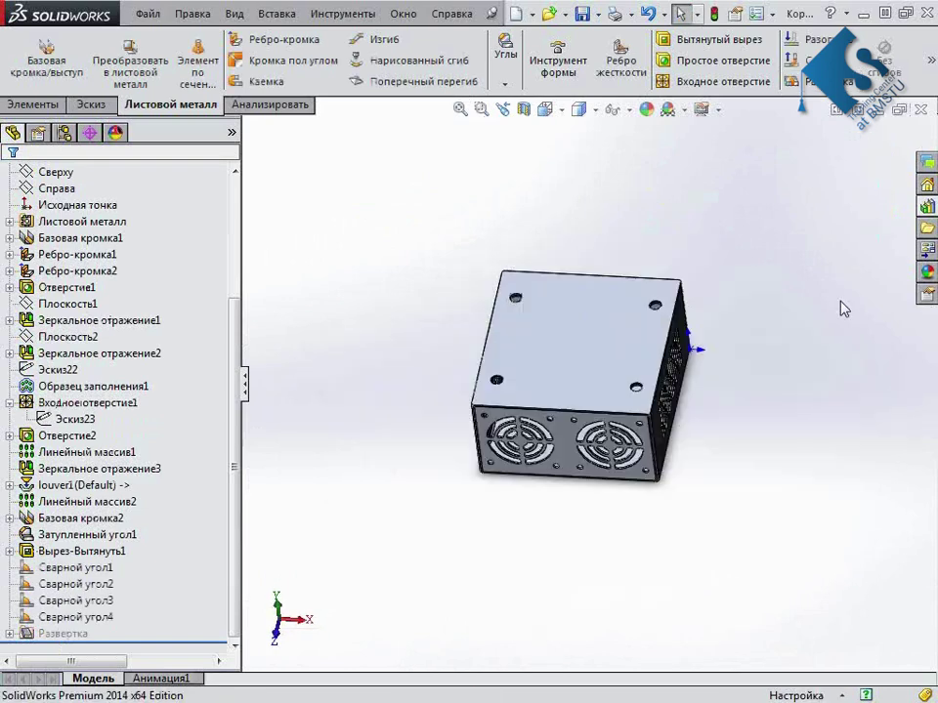
mouse_move(806, 308)
middle_down()
mouse_move(619, 368)
mouse_move(660, 440)
middle_up()
scroll(620, 368, down, 3)
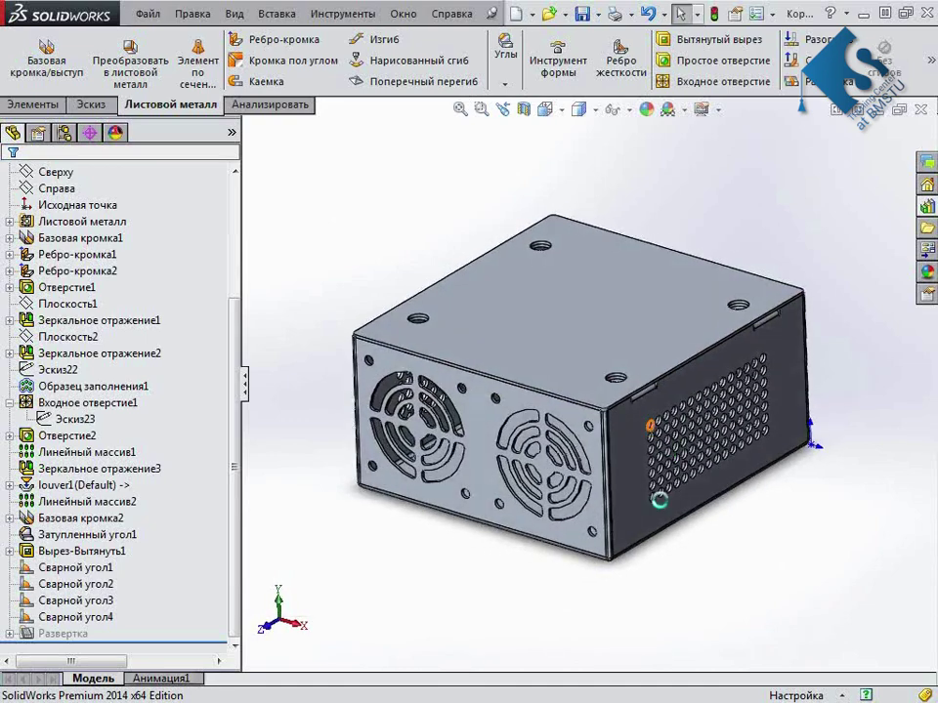
Tilt the box to see the fan face and underside, then fit it in view
mouse_move(558, 593)
middle_down()
mouse_move(575, 366)
mouse_move(648, 559)
middle_up()
scroll(682, 545, down, 5)
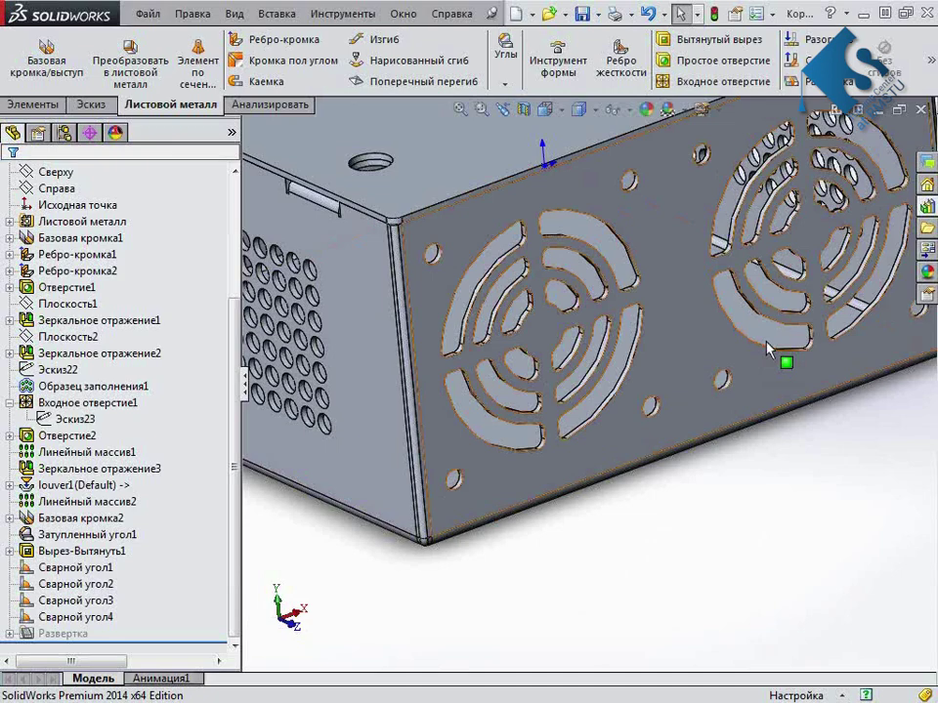
scroll(768, 355, up, 5)
mouse_move(758, 408)
middle_down()
mouse_move(689, 403)
mouse_move(557, 478)
mouse_move(592, 496)
middle_up()
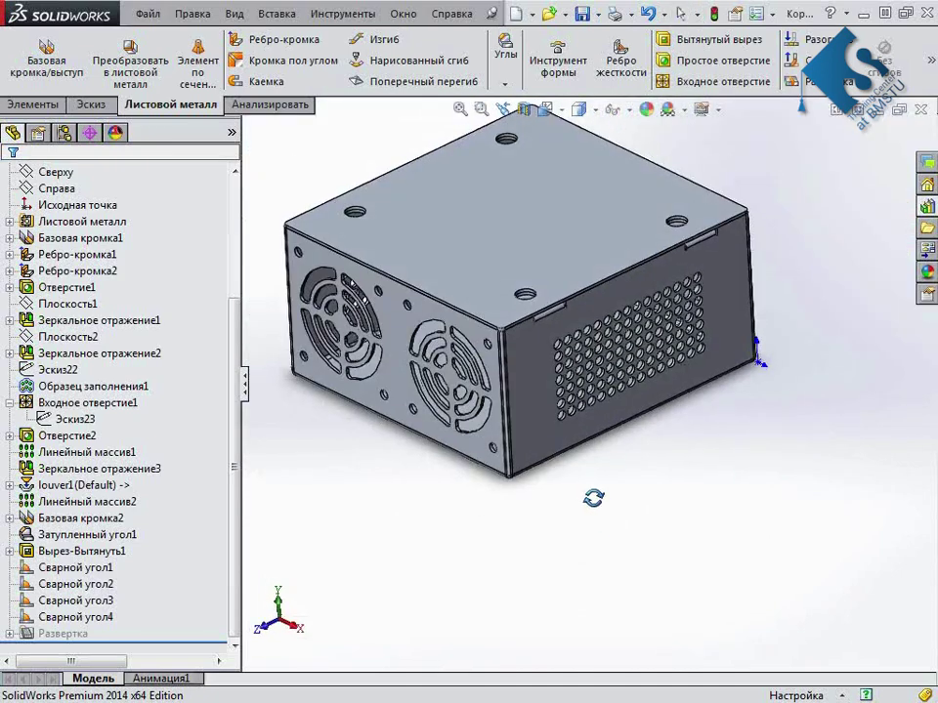
key(f)
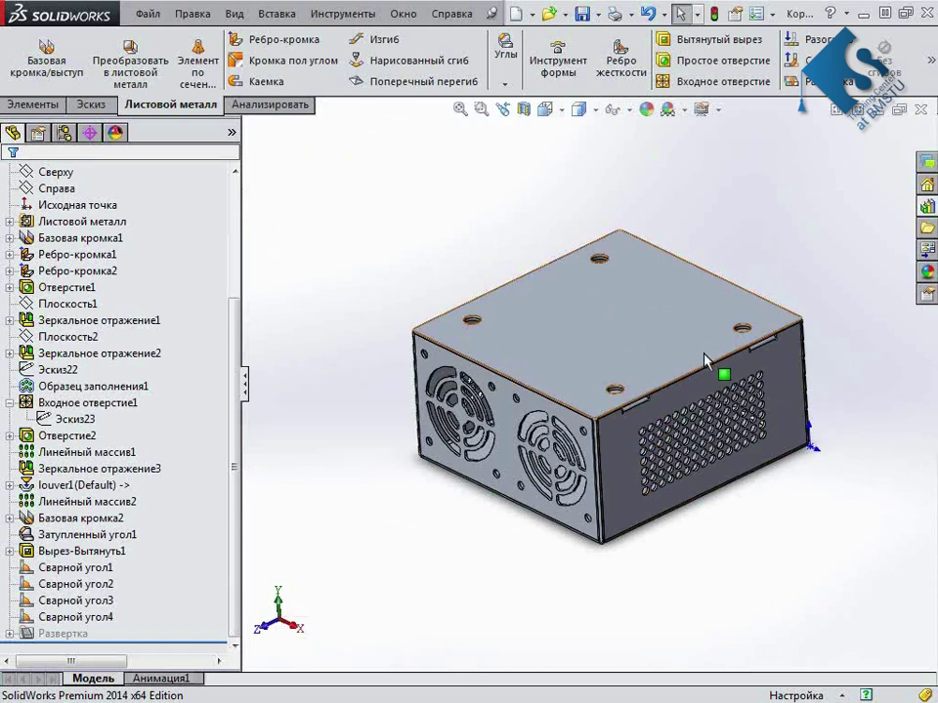
Orbit to show the louvered side, both fan grilles and the top, then open Анализировать
mouse_move(504, 312)
middle_down()
mouse_move(590, 364)
mouse_move(644, 469)
middle_up()
scroll(660, 493, down, 3)
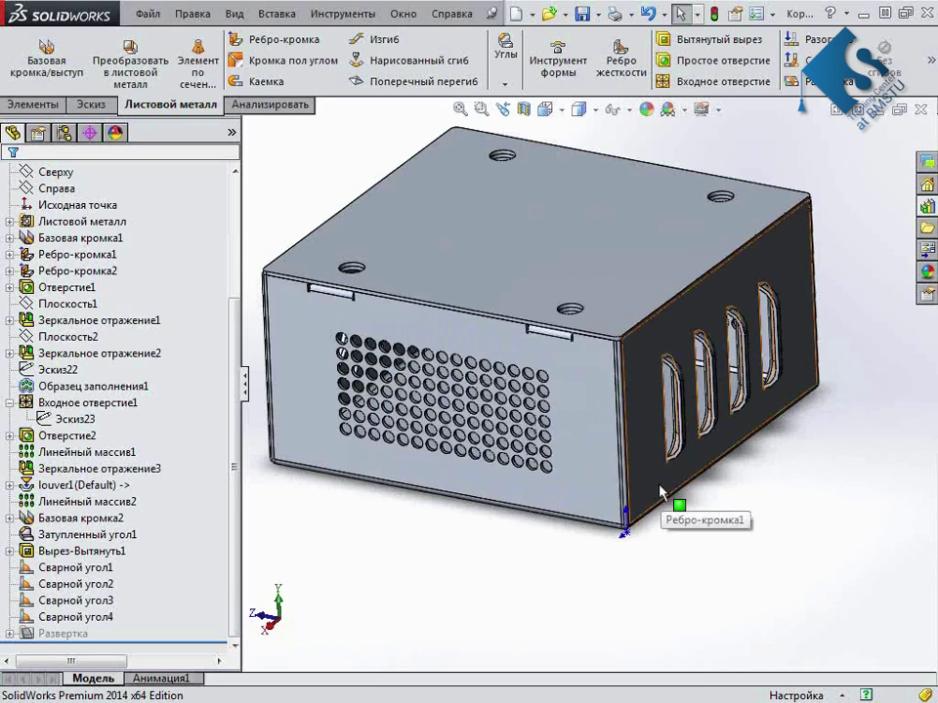
scroll(781, 401, down, 2)
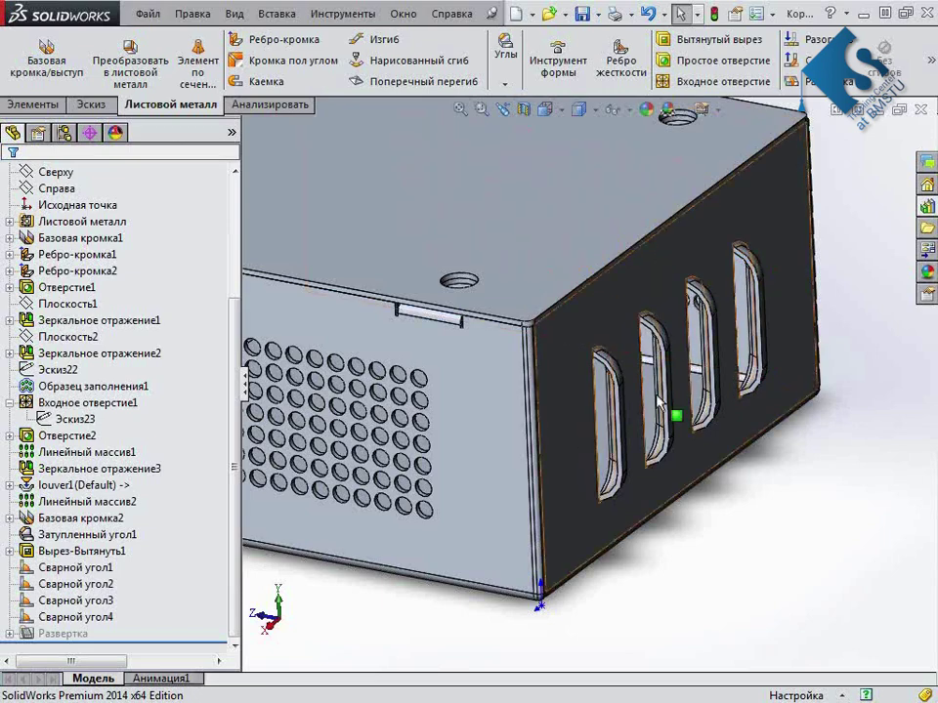
scroll(660, 399, up, 5)
middle_drag(689, 485, 742, 430)
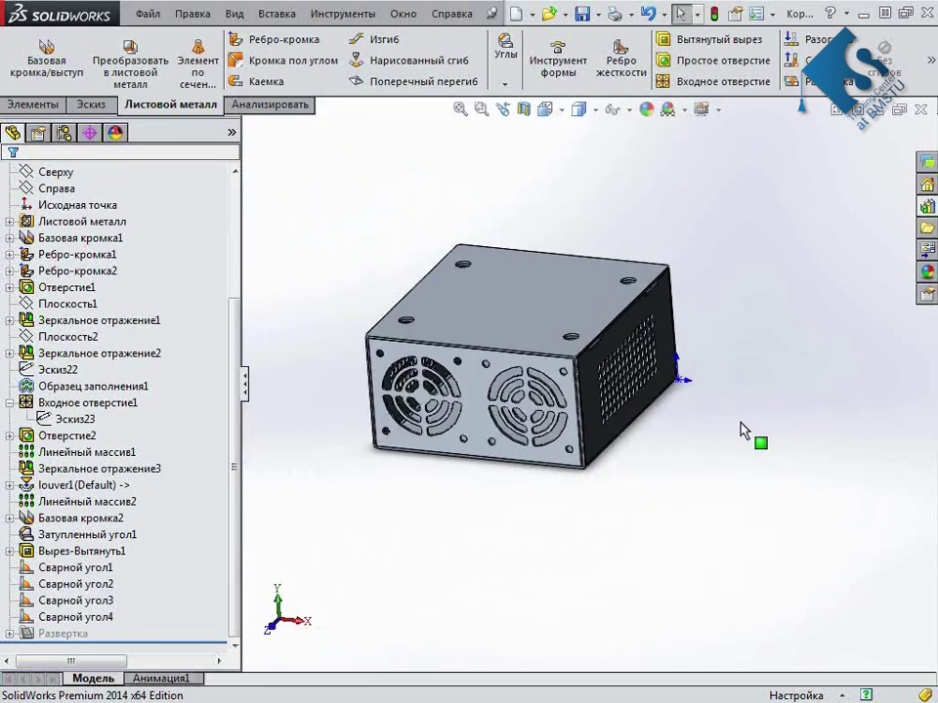
scroll(410, 356, down, 3)
scroll(833, 422, down, 3)
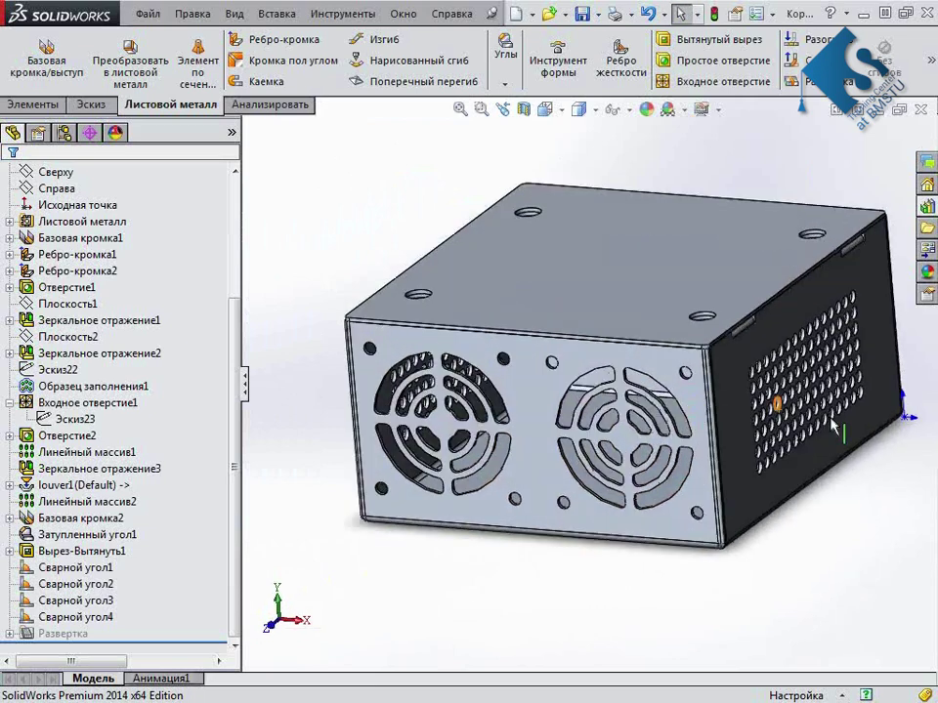
middle_drag(833, 422, 864, 522)
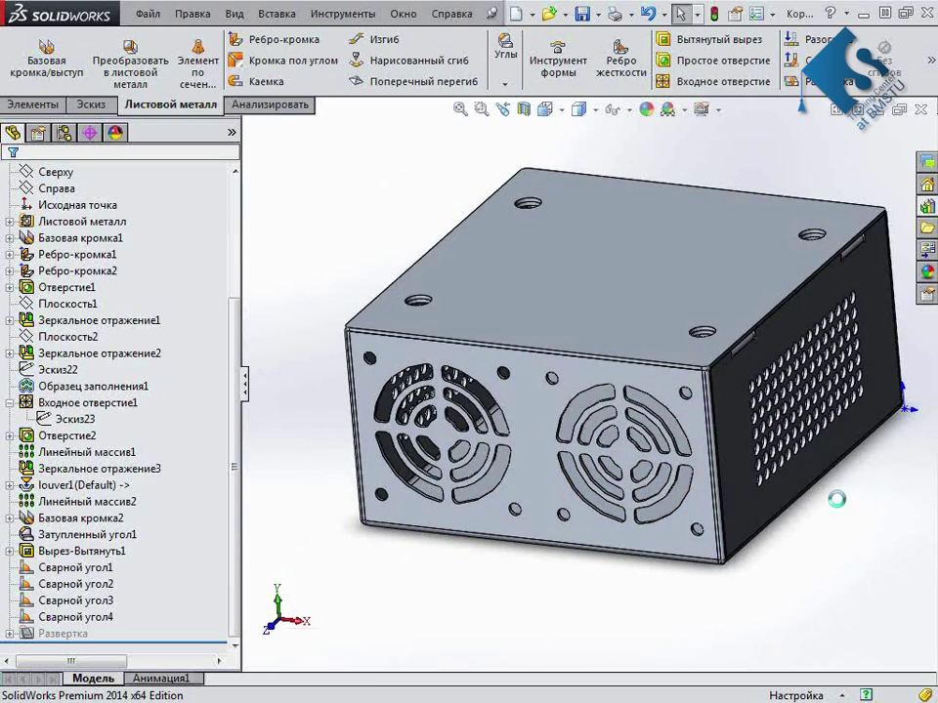
click(277, 105)
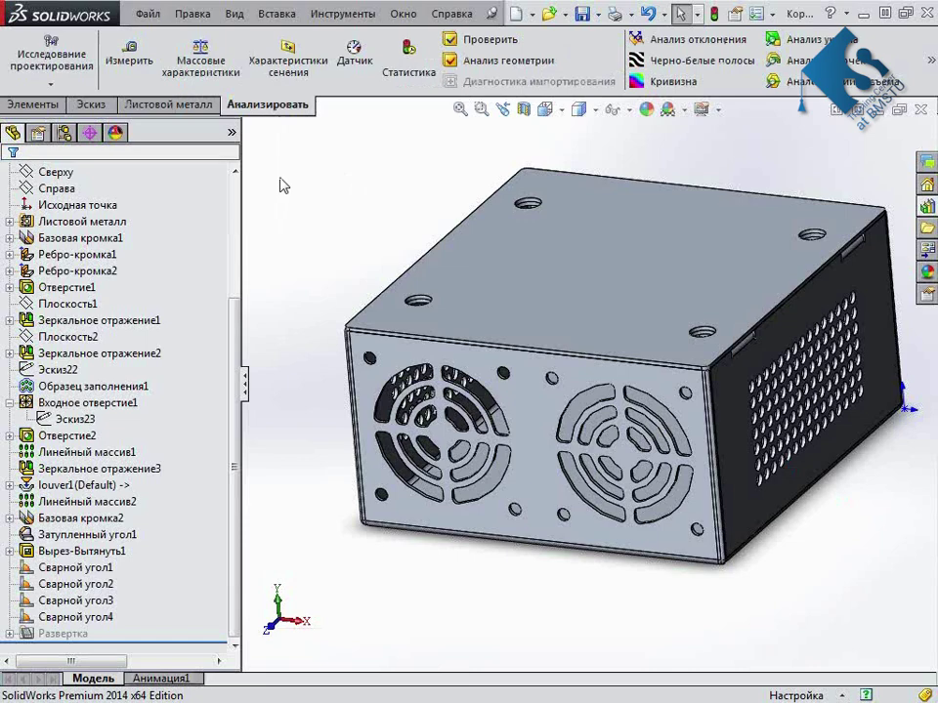
Check the part's 181.84 g mass in Массовые характеристики, then start a new document with Ctrl+N
click(195, 78)
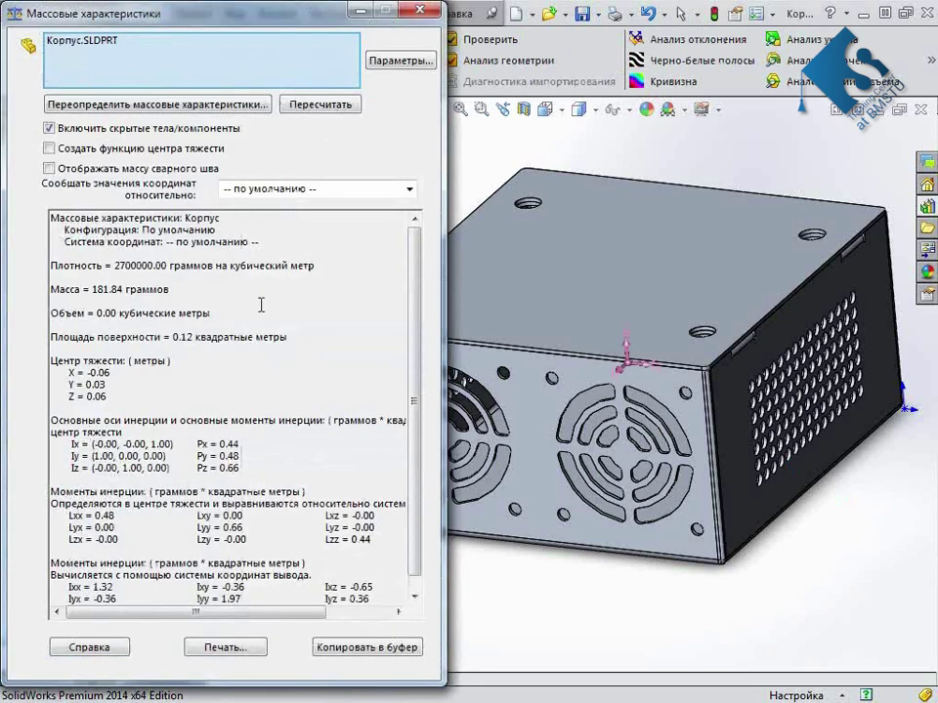
key(Escape)
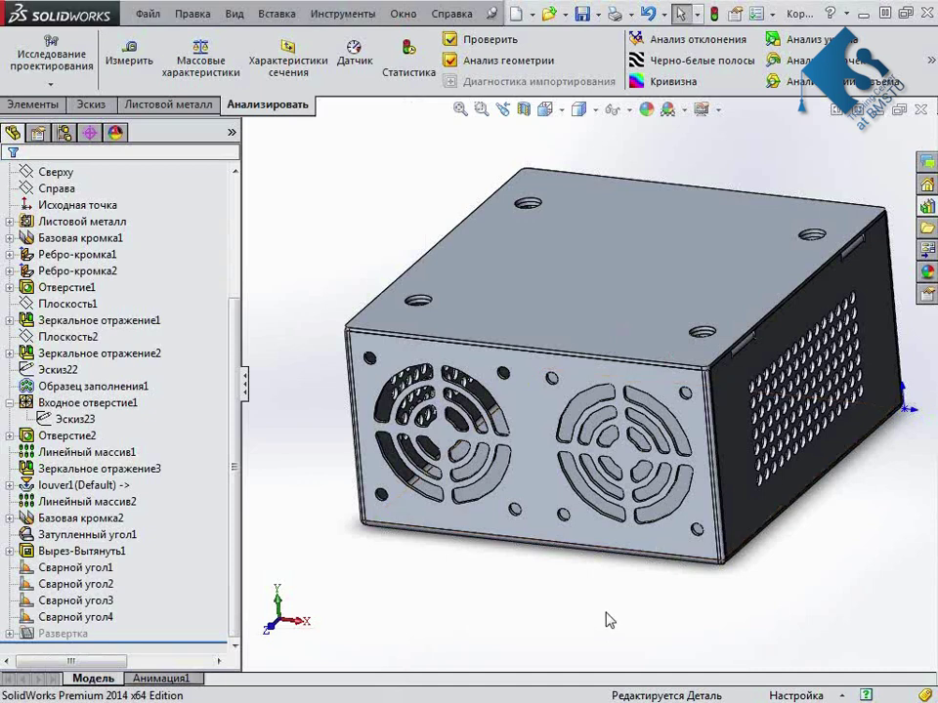
scroll(606, 619, up, 2)
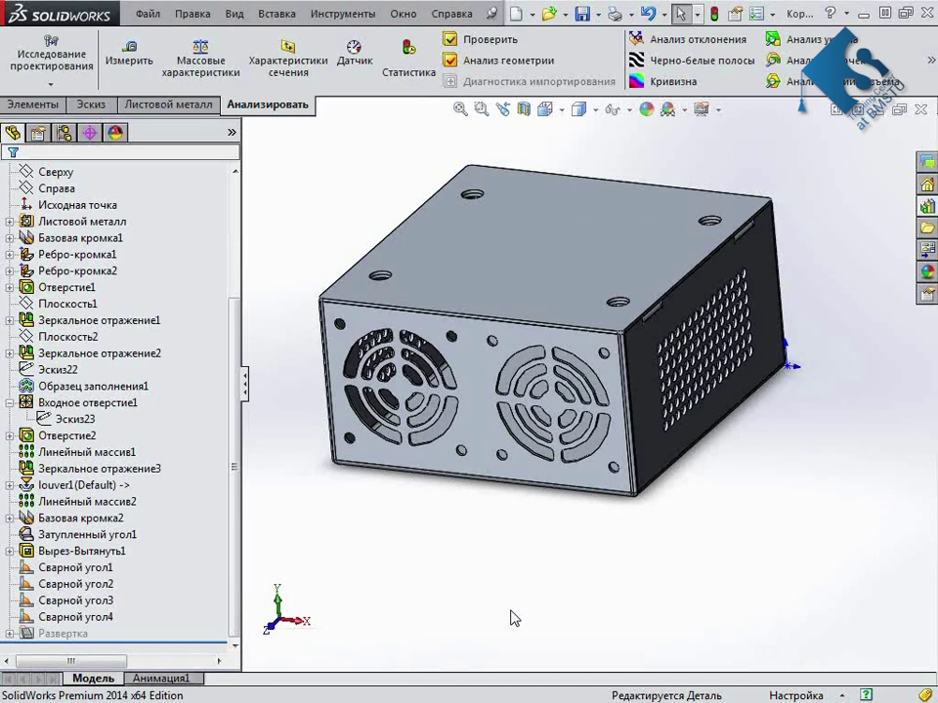
key(ctrl+n)
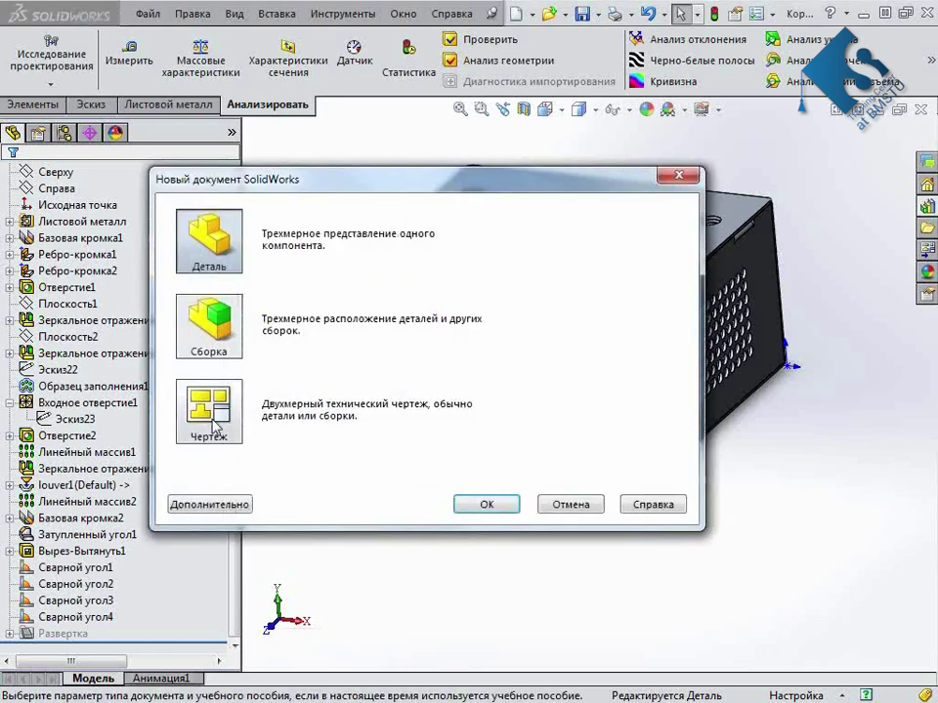
Create a new drawing on the A2-Sheet1 (ГОСТ) sheet format
click(205, 418)
click(484, 505)
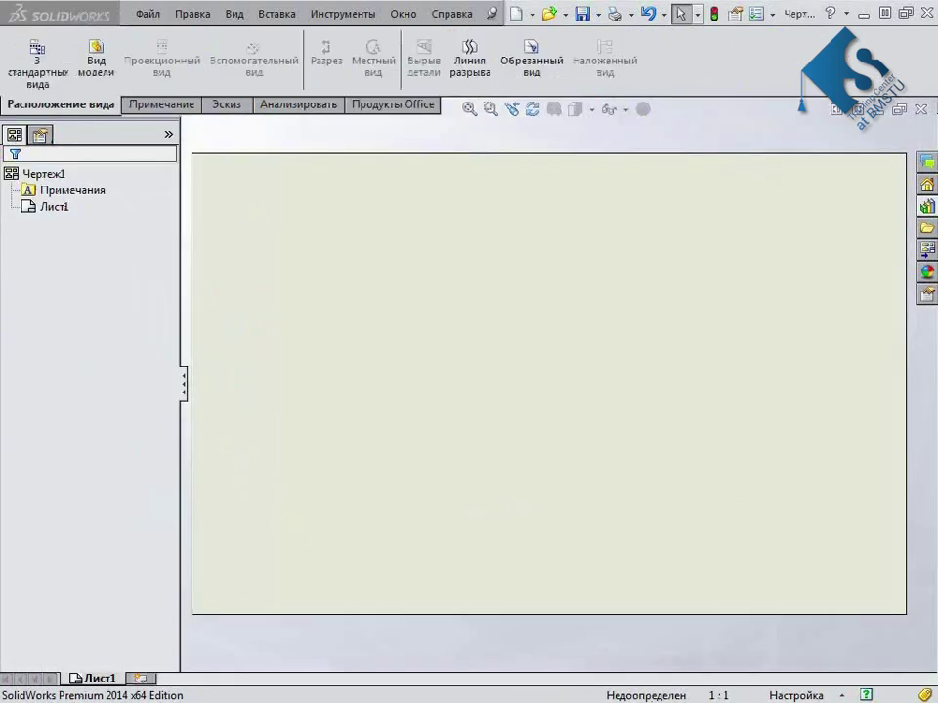
drag(393, 247, 365, 244)
click(298, 278)
click(335, 293)
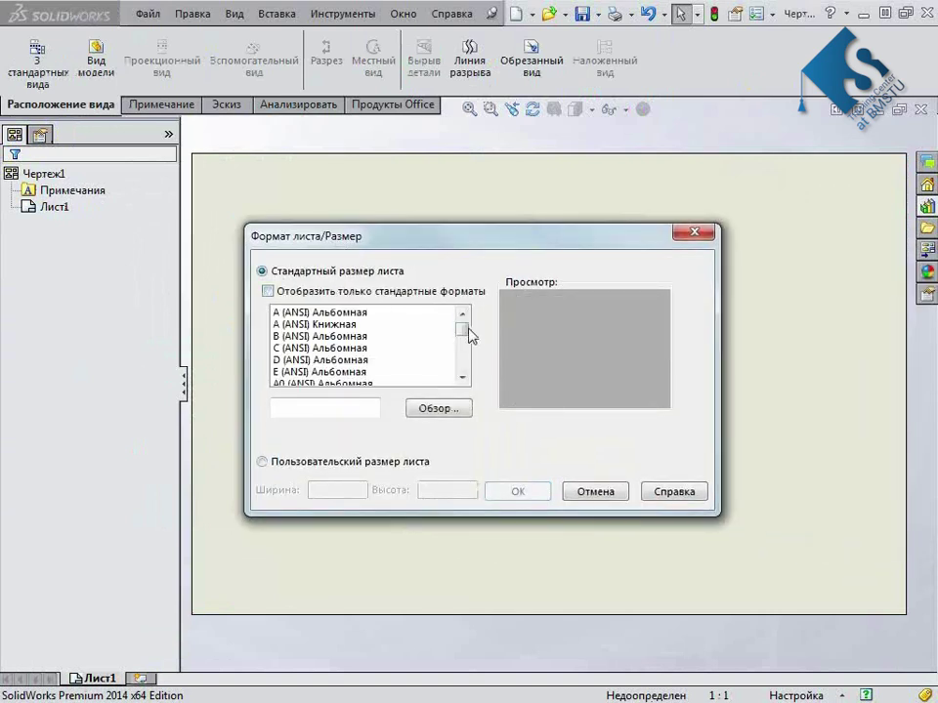
drag(469, 335, 473, 357)
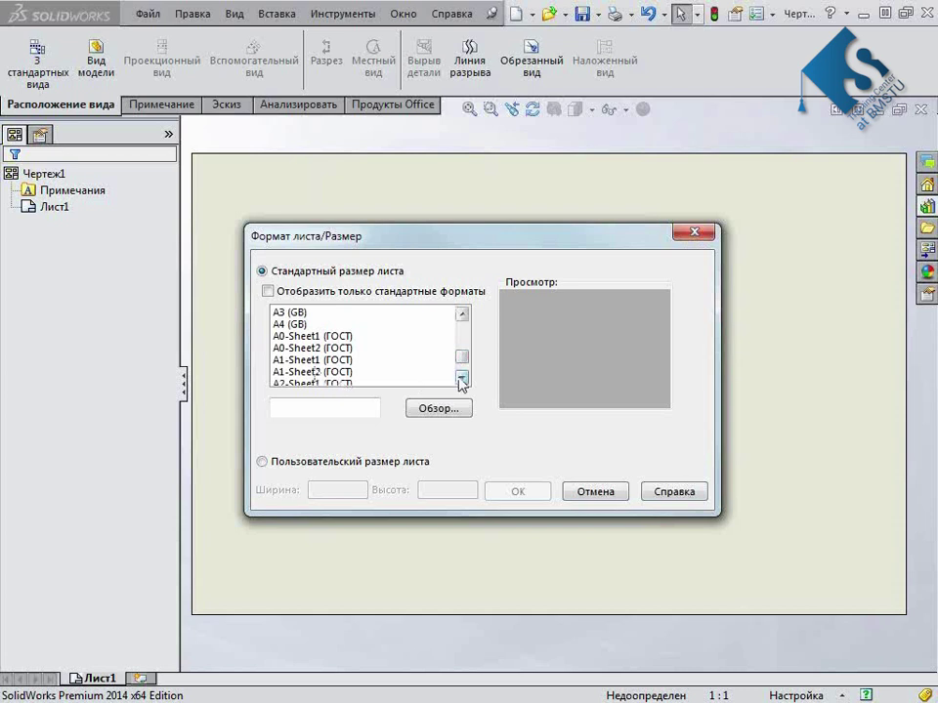
click(319, 383)
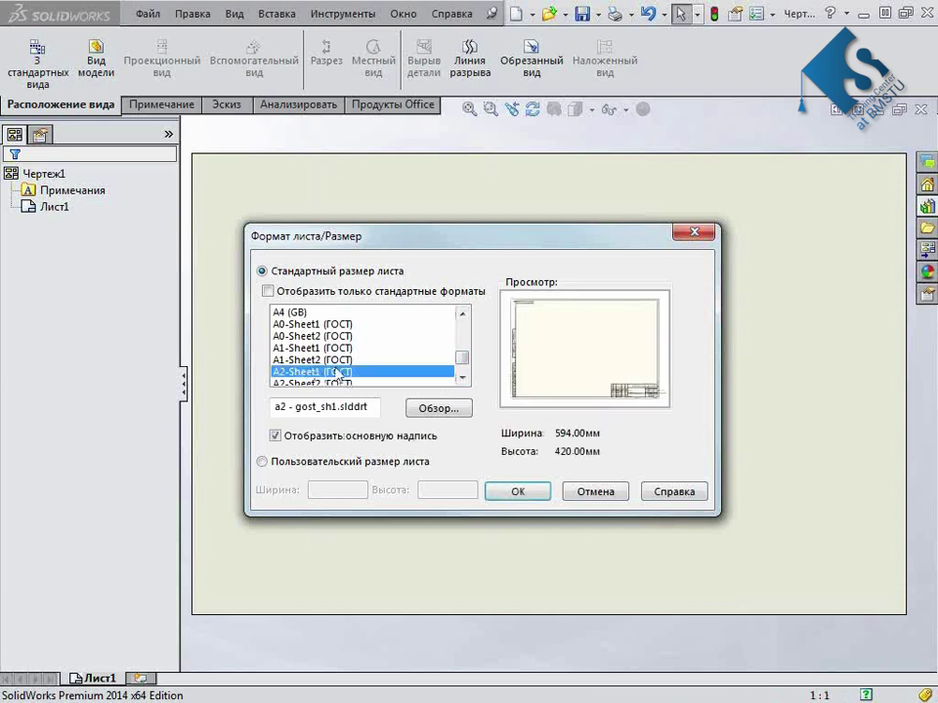
click(516, 494)
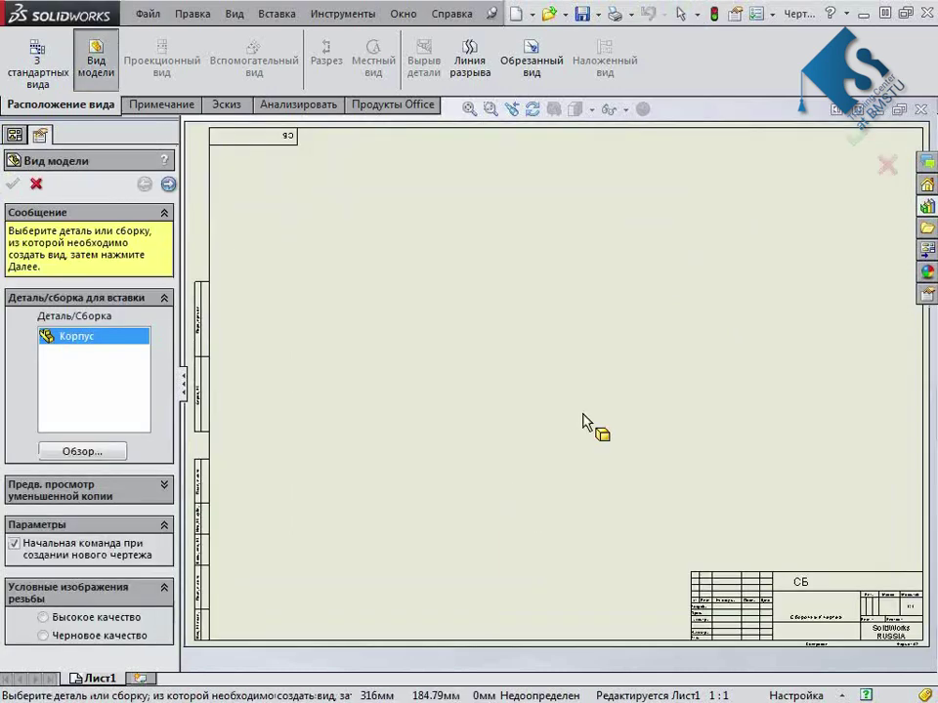
Place a Развертка flat-pattern view of the Корпус enclosure body on the sheet at 1:1
click(169, 184)
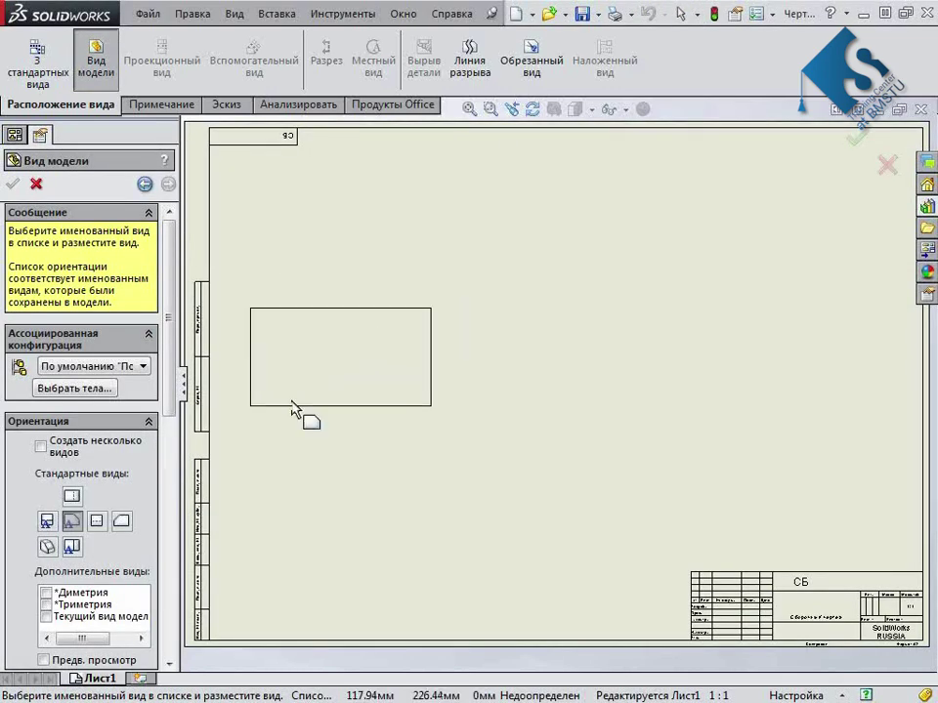
scroll(127, 323, down, 3)
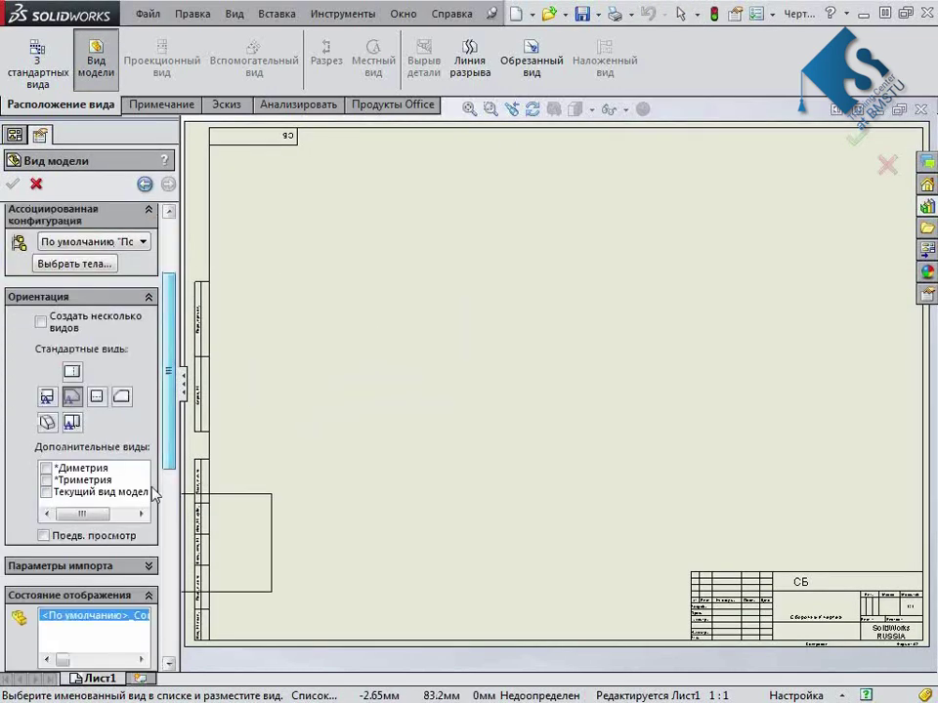
click(124, 537)
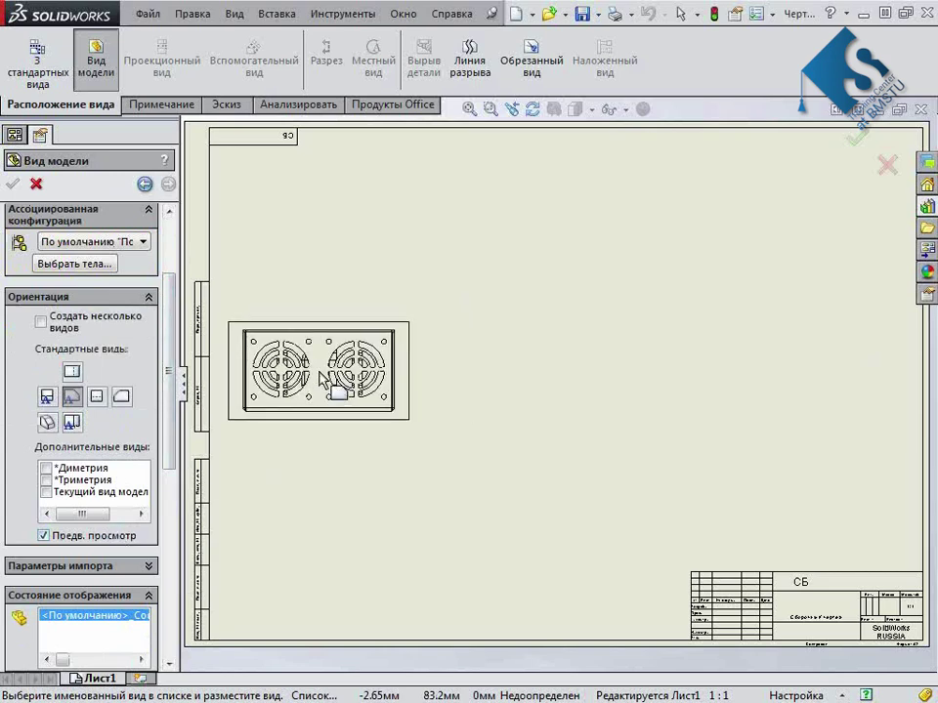
click(103, 265)
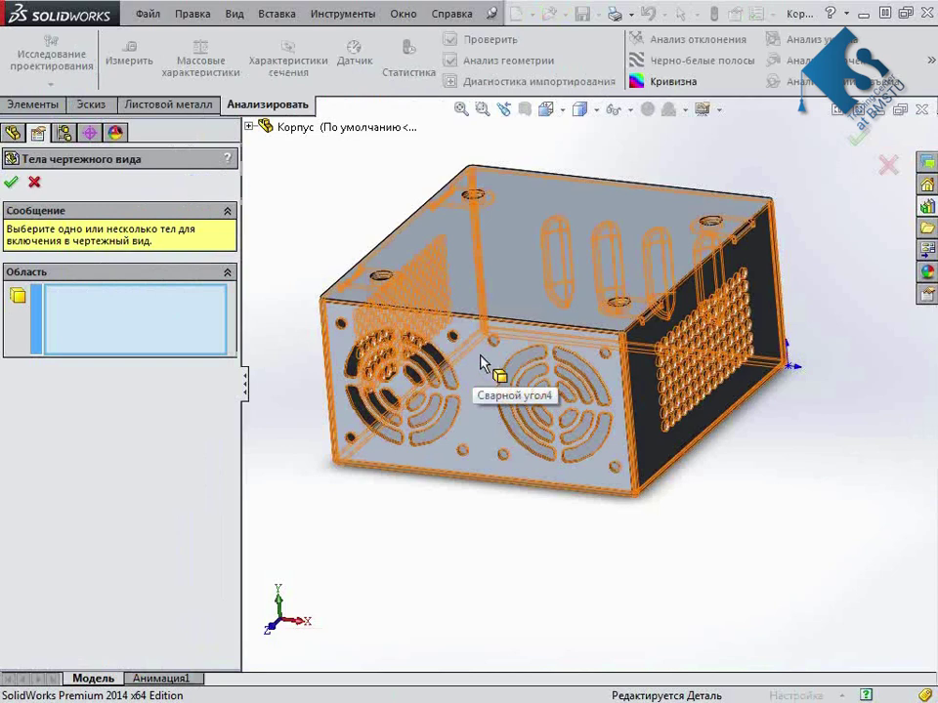
click(475, 365)
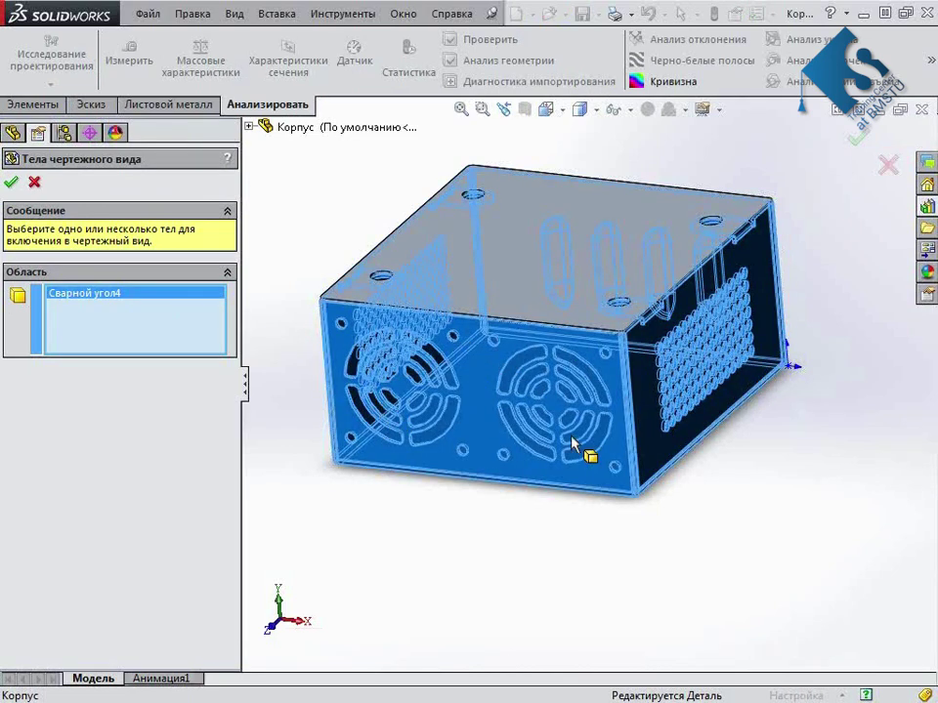
click(12, 182)
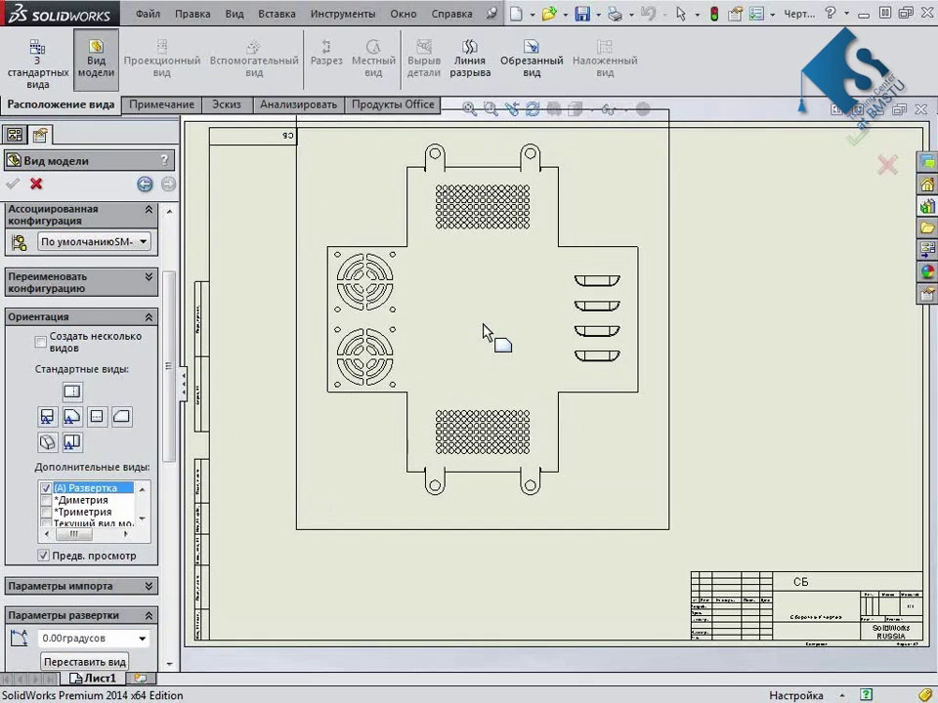
click(445, 391)
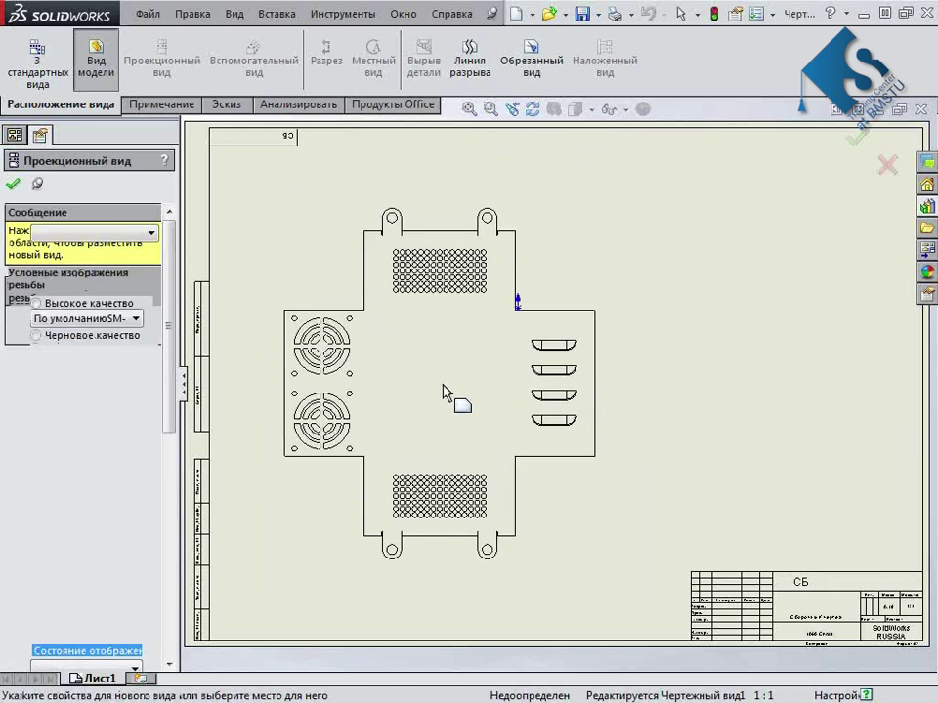
Move the upper left and right tabs' ВНИЗ 90° R 1.2 bend notes below their lines
click(14, 184)
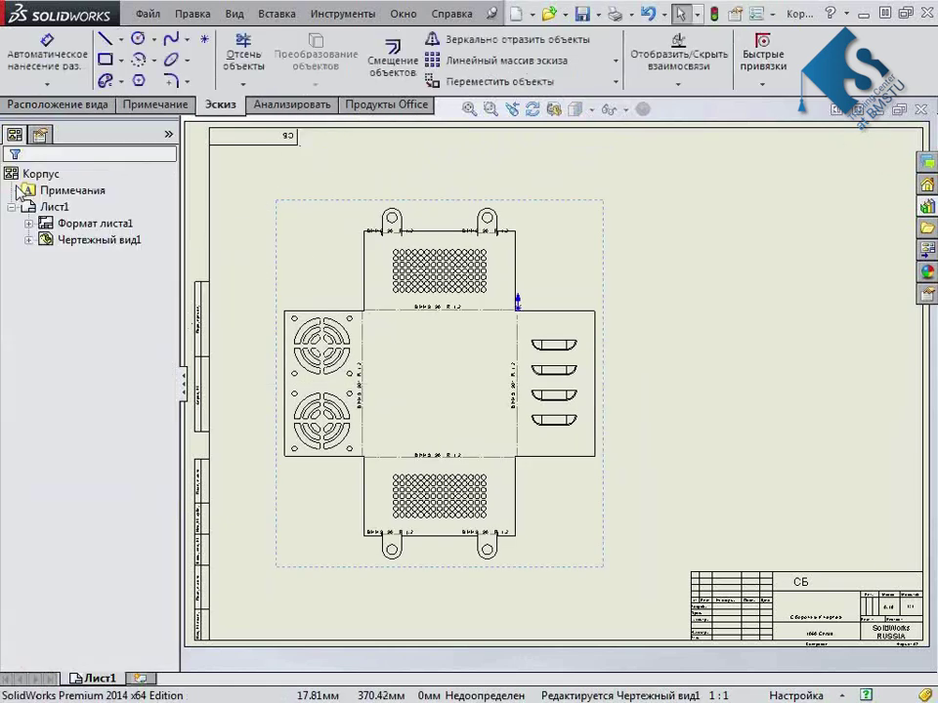
scroll(473, 419, down, 1)
scroll(533, 394, down, 2)
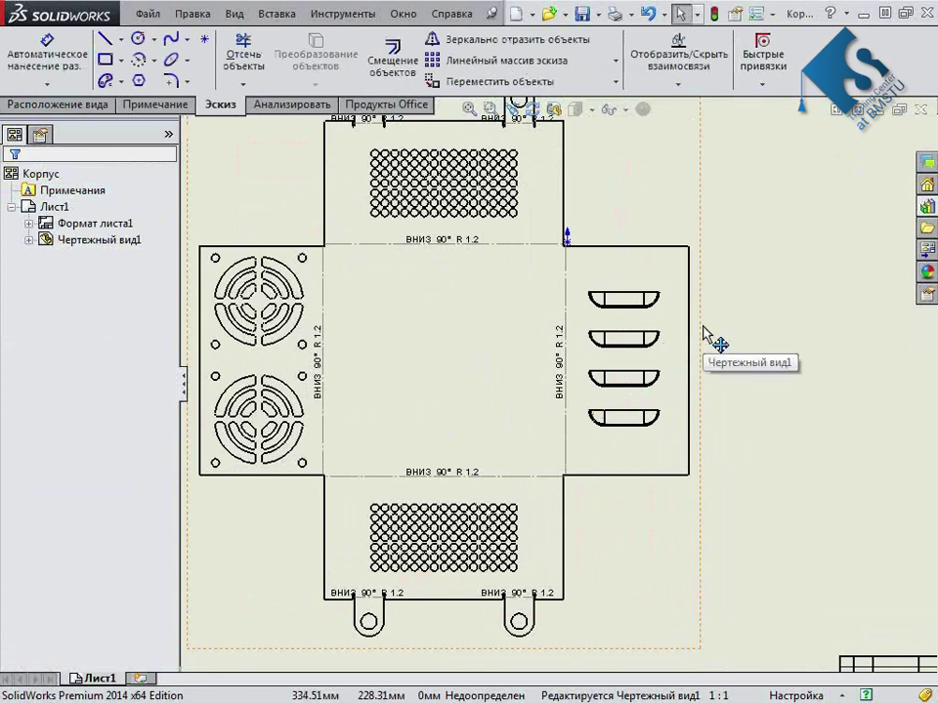
scroll(698, 332, down, 2)
scroll(528, 244, down, 1)
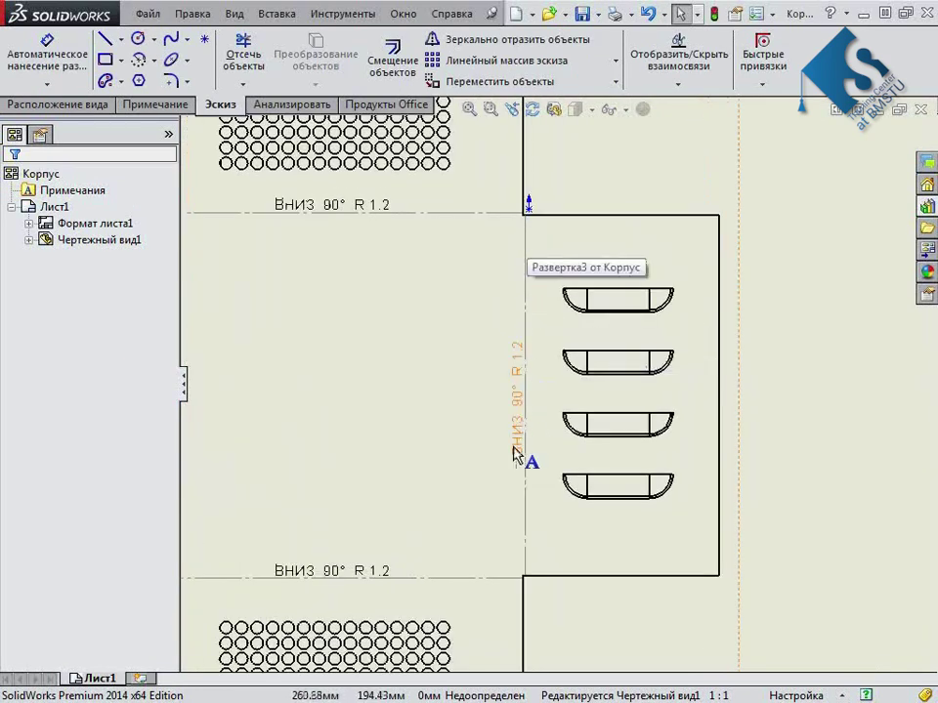
scroll(576, 303, up, 2)
scroll(410, 266, down, 2)
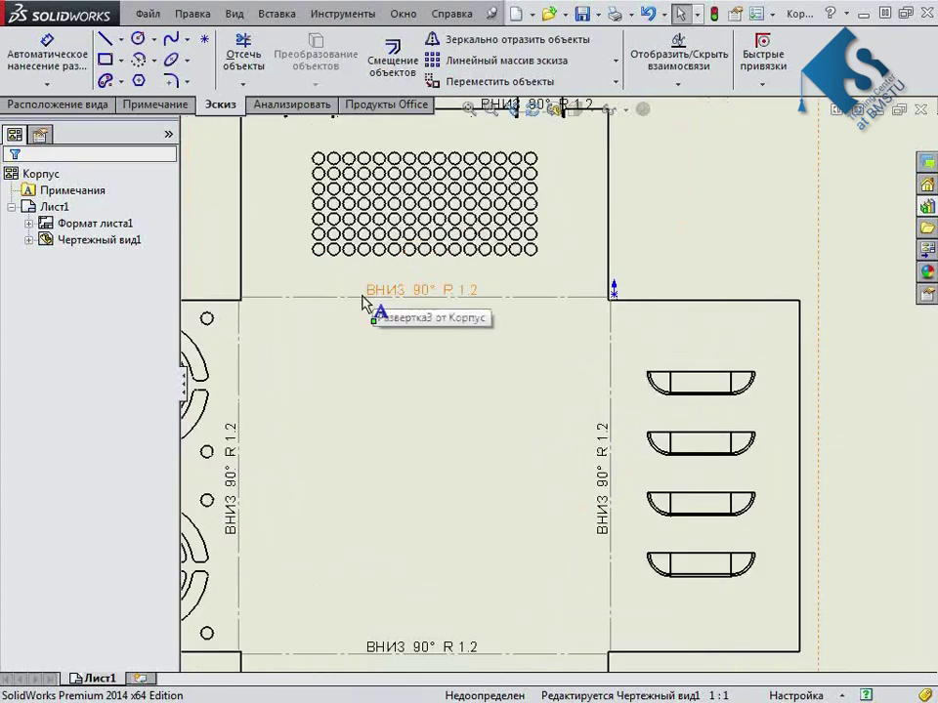
scroll(401, 308, up, 2)
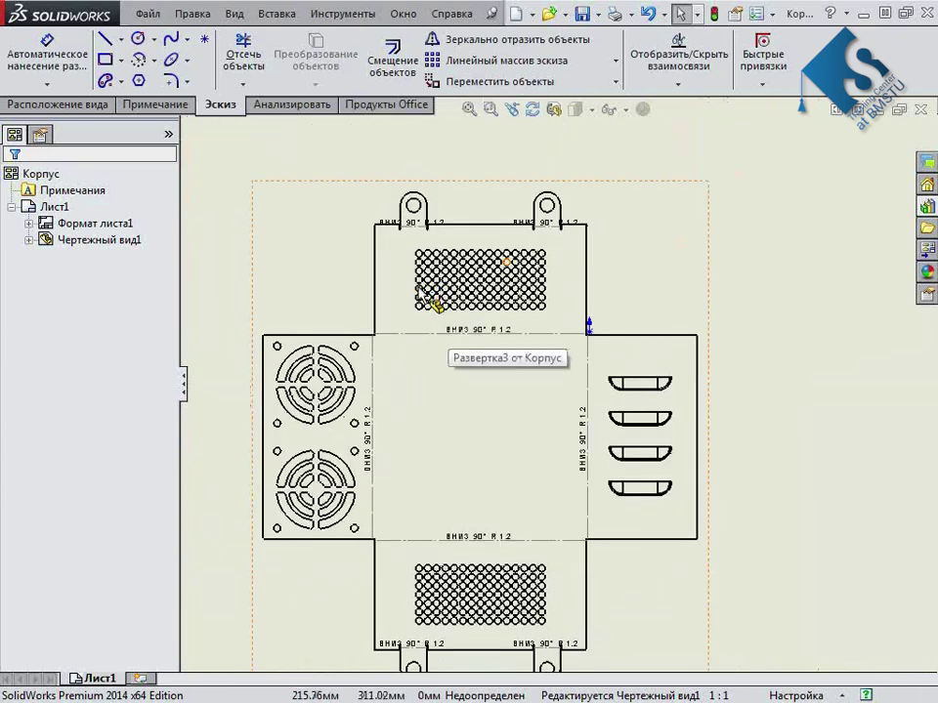
scroll(449, 293, down, 1)
scroll(487, 281, down, 1)
drag(478, 310, 480, 356)
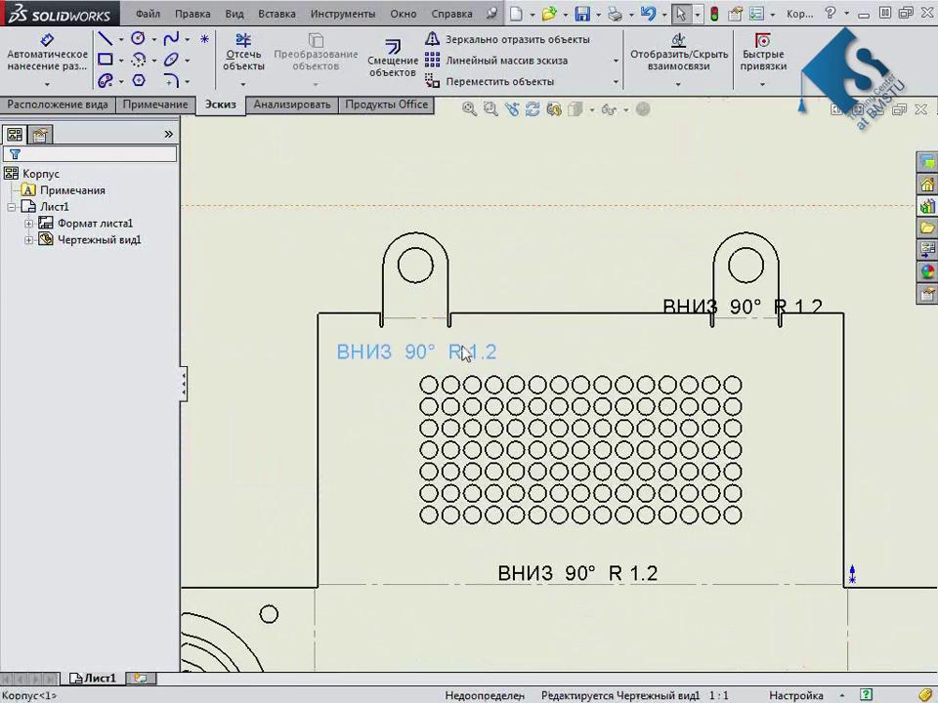
drag(727, 307, 721, 350)
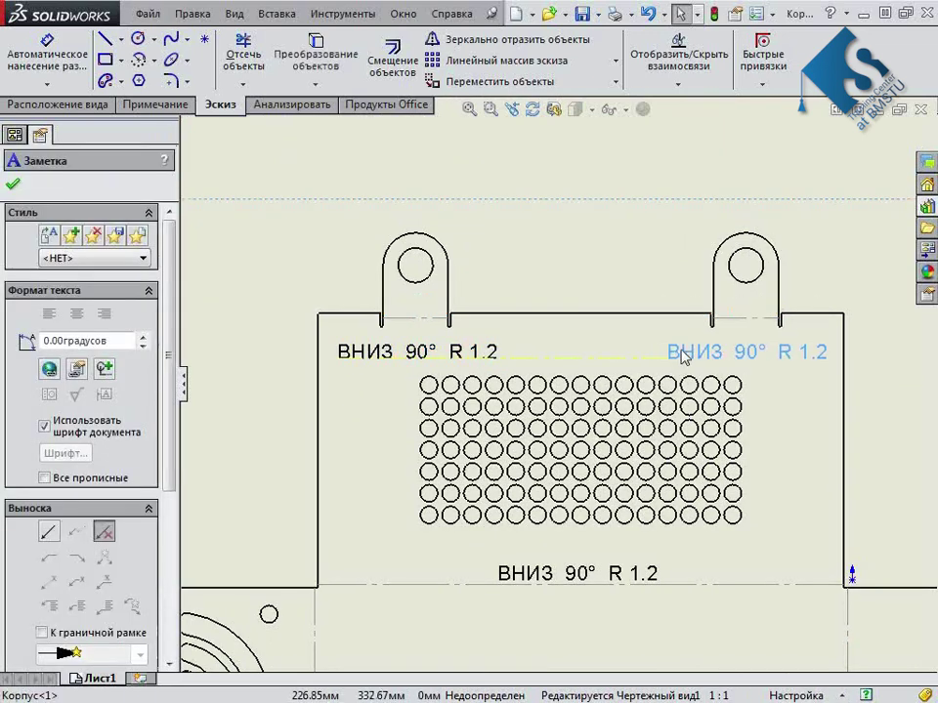
Move the lower left and right tabs' bend notes below the tabs, clear of the lines
scroll(589, 253, up, 3)
scroll(567, 381, up, 2)
scroll(586, 518, down, 2)
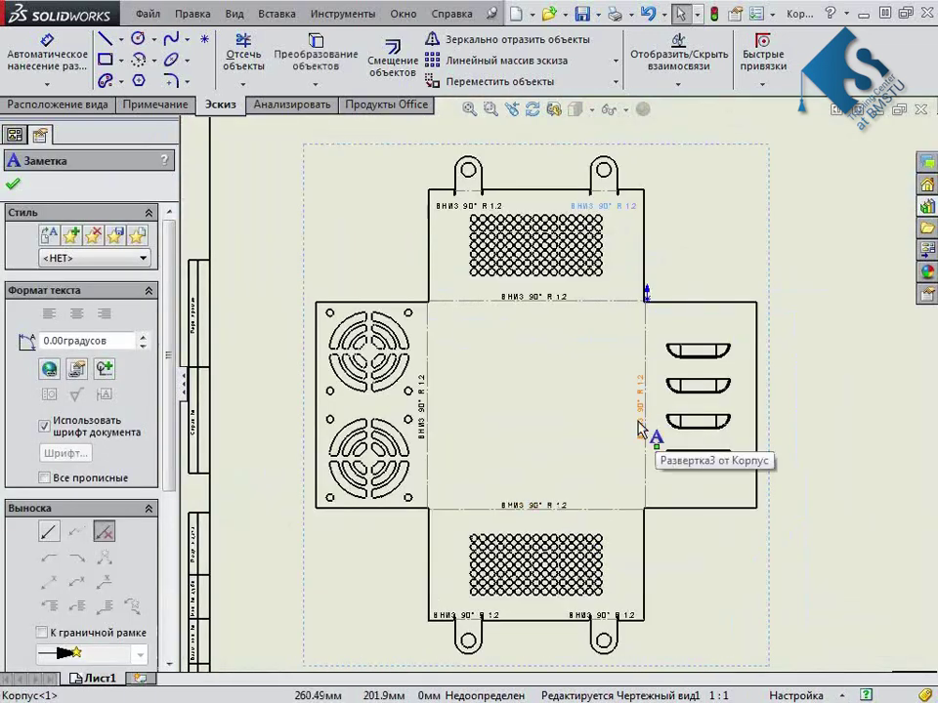
scroll(499, 647, down, 2)
scroll(479, 586, down, 1)
drag(464, 509, 456, 595)
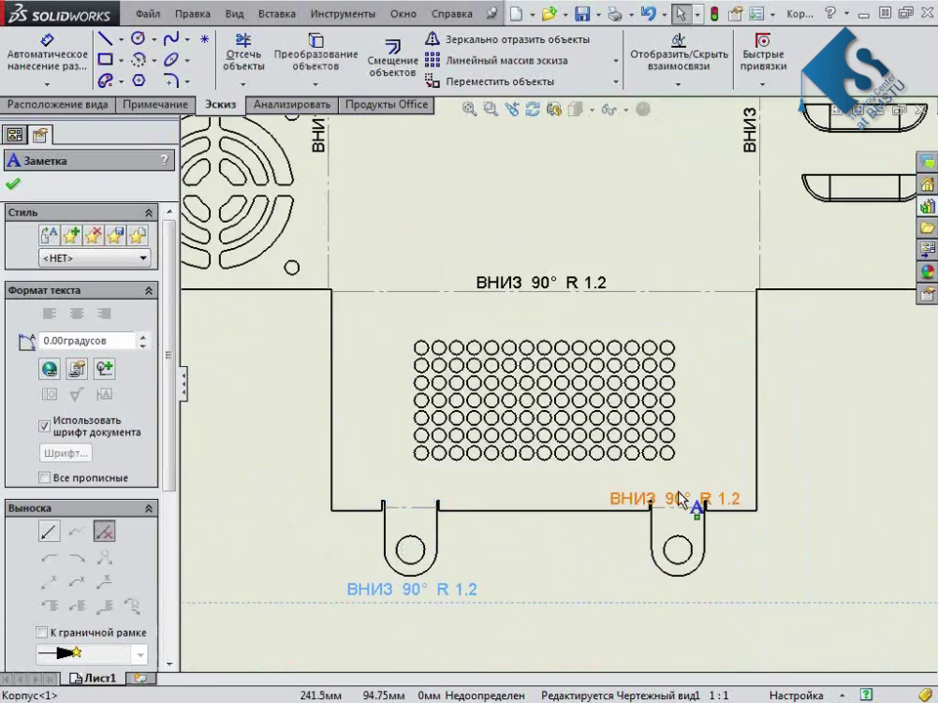
drag(674, 504, 672, 598)
click(661, 637)
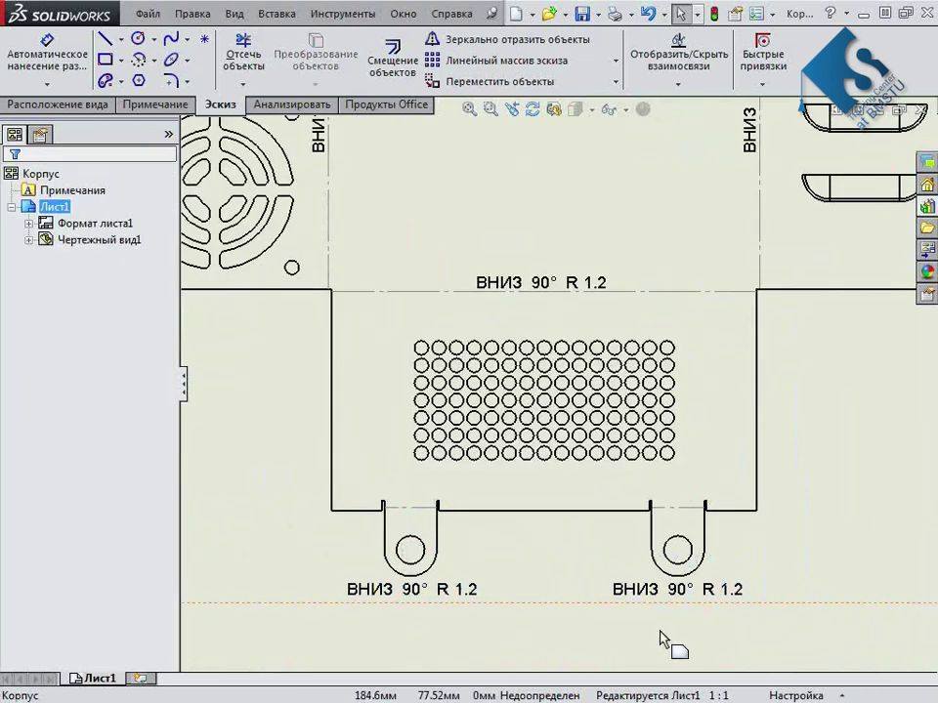
key(f)
Dimension the 76.19 spacing between the tab holes, then return to the Корпус part
scroll(737, 313, down, 2)
right_drag(702, 268, 736, 273)
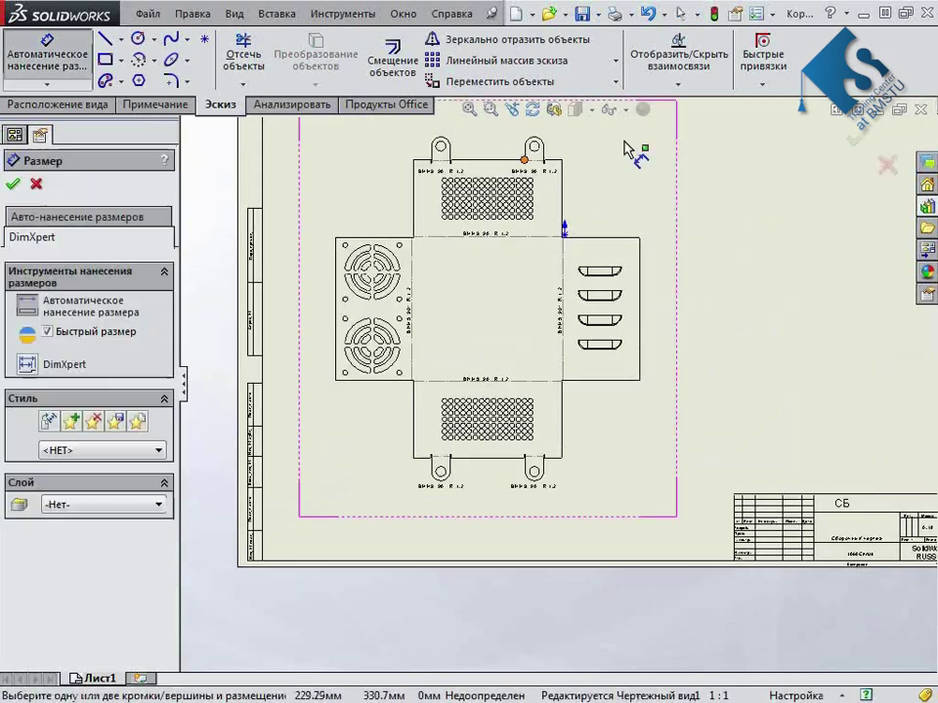
click(534, 143)
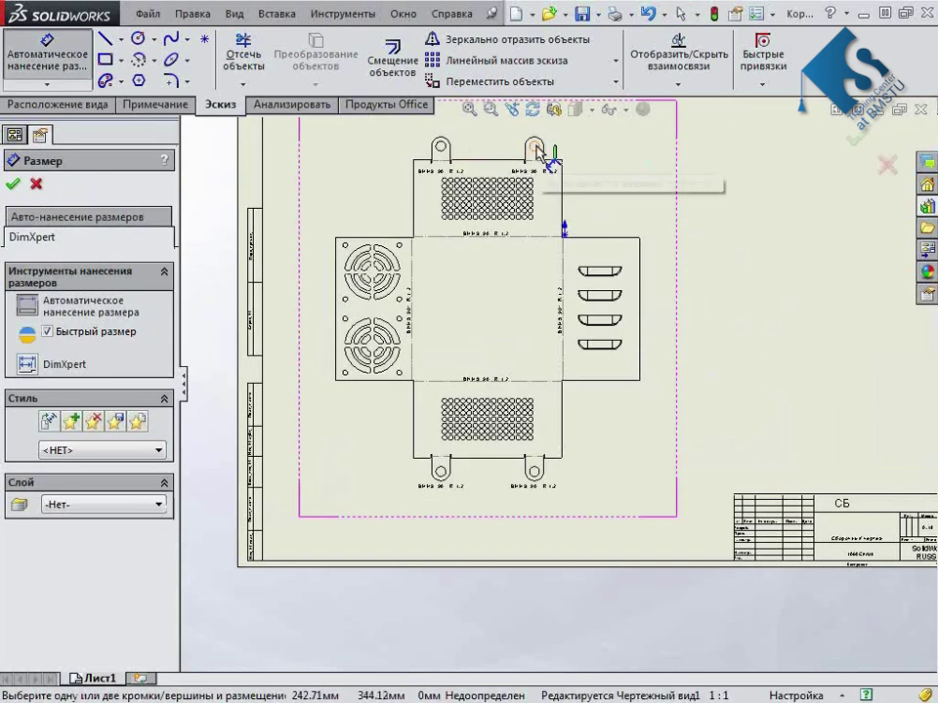
click(444, 154)
scroll(493, 196, up, 2)
scroll(540, 247, down, 3)
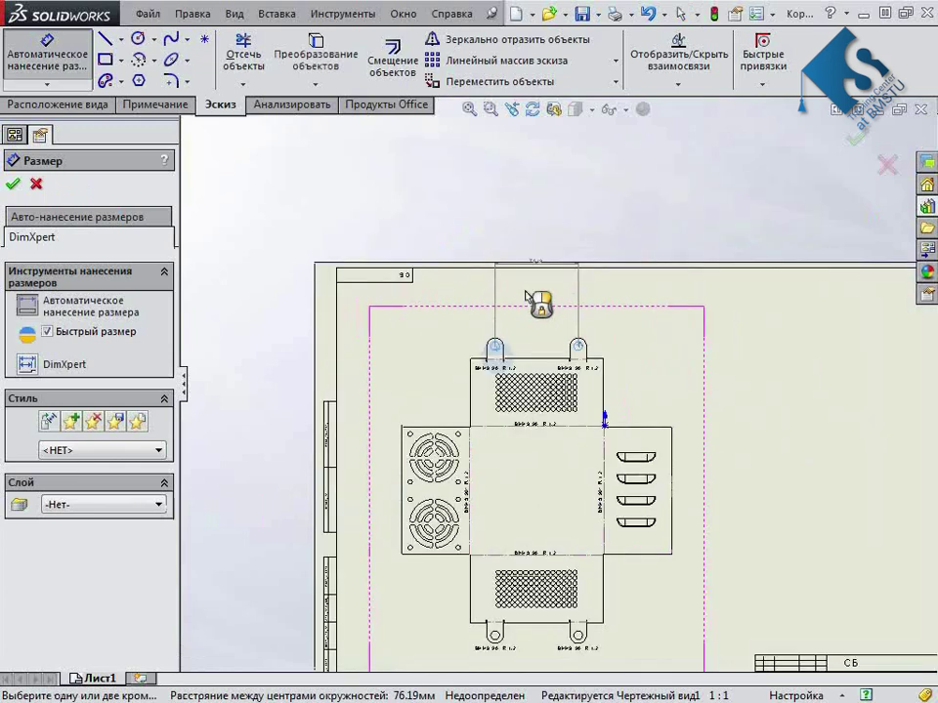
scroll(550, 340, down, 2)
click(564, 350)
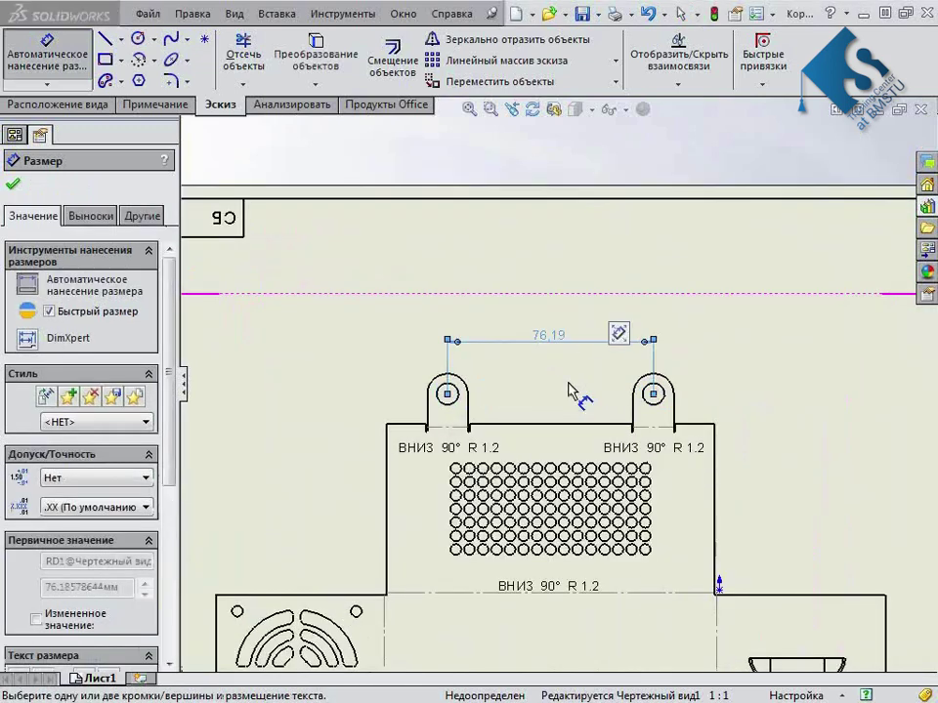
key(Escape)
scroll(701, 174, up, 2)
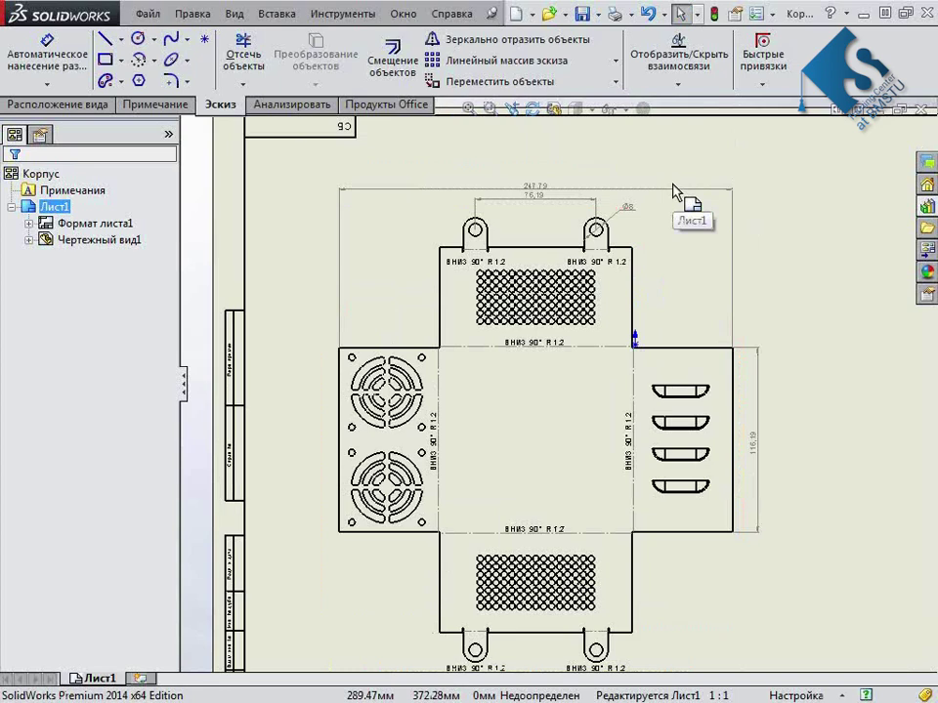
key(ctrl+Tab)
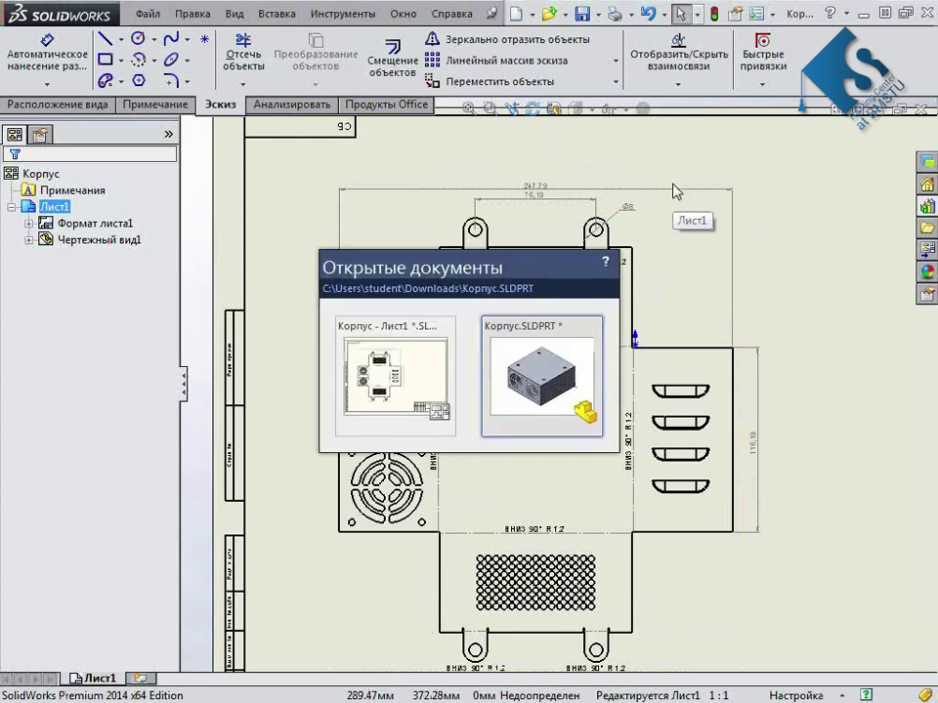
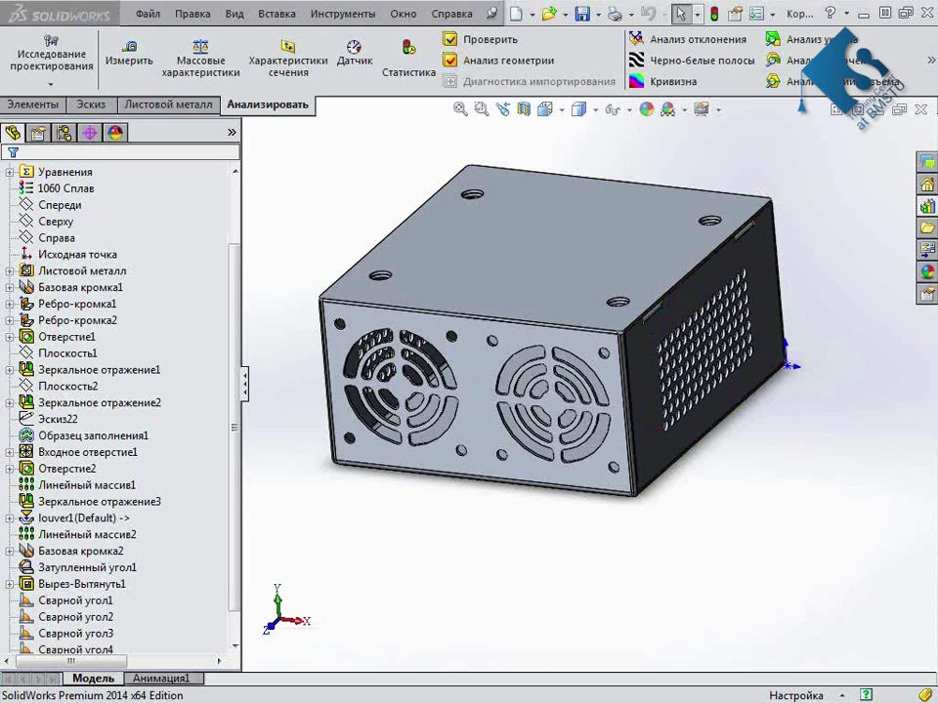
Start the DXF/DWG export of the Развертка3 flat pattern from its right-click menu
scroll(236, 586, down, 2)
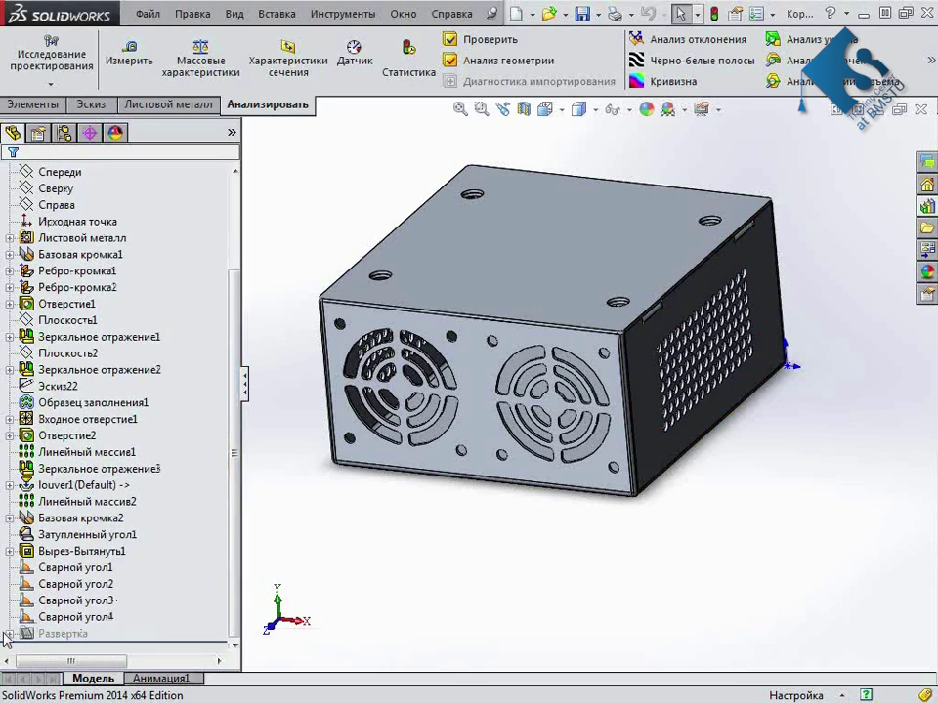
scroll(34, 640, down, 2)
click(69, 617)
click(27, 617)
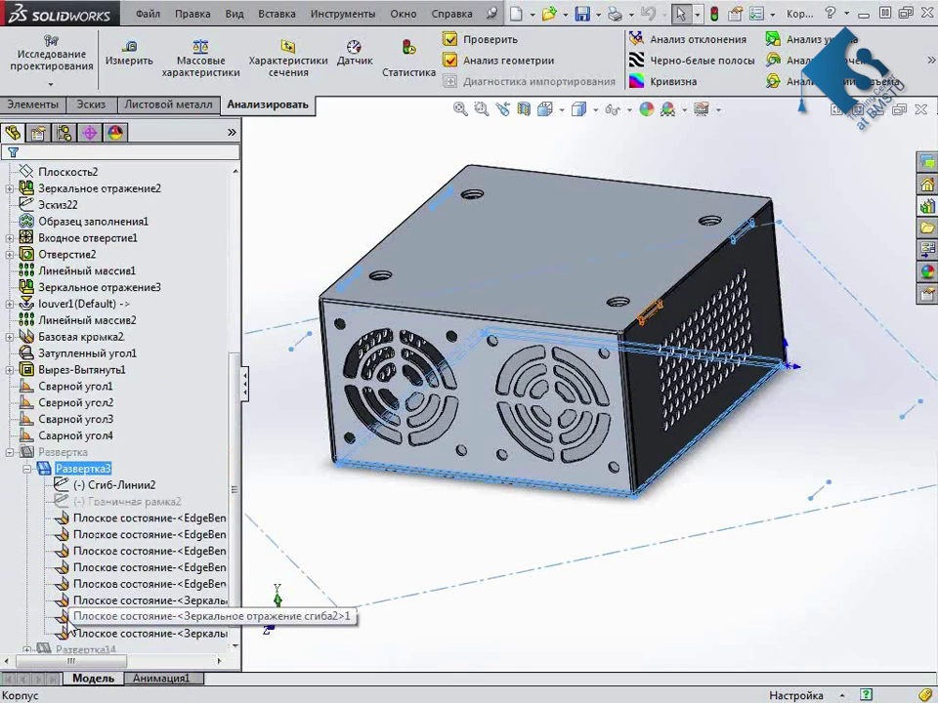
right_click(95, 471)
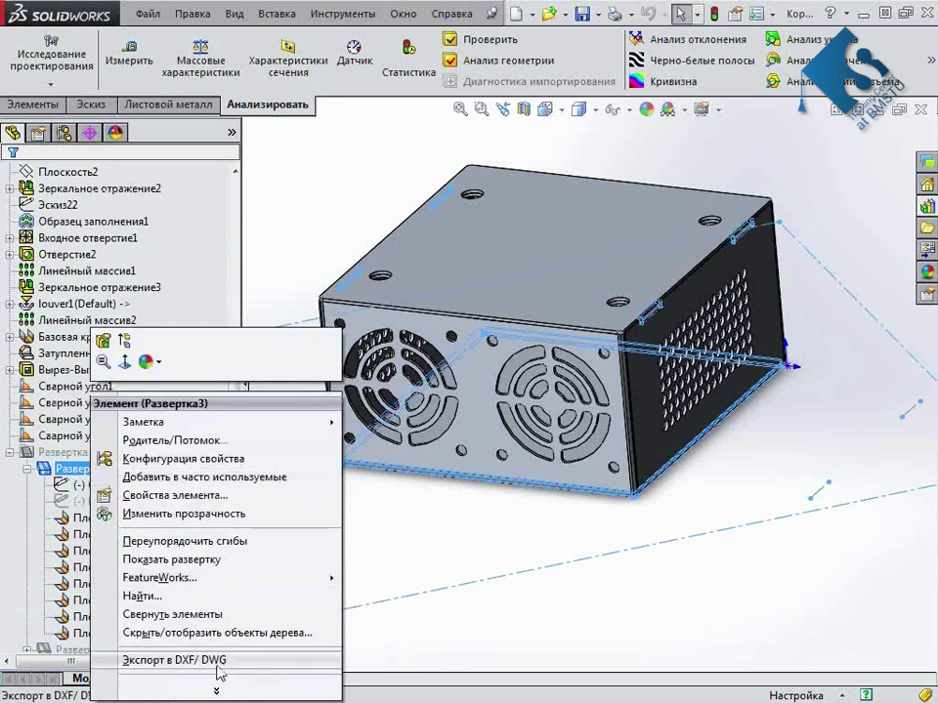
click(220, 661)
Accept the Листовой металл export of Развертка3 with Геометрия checked to reach the Очистка DXF/DWG preview
scroll(199, 284, down, 1)
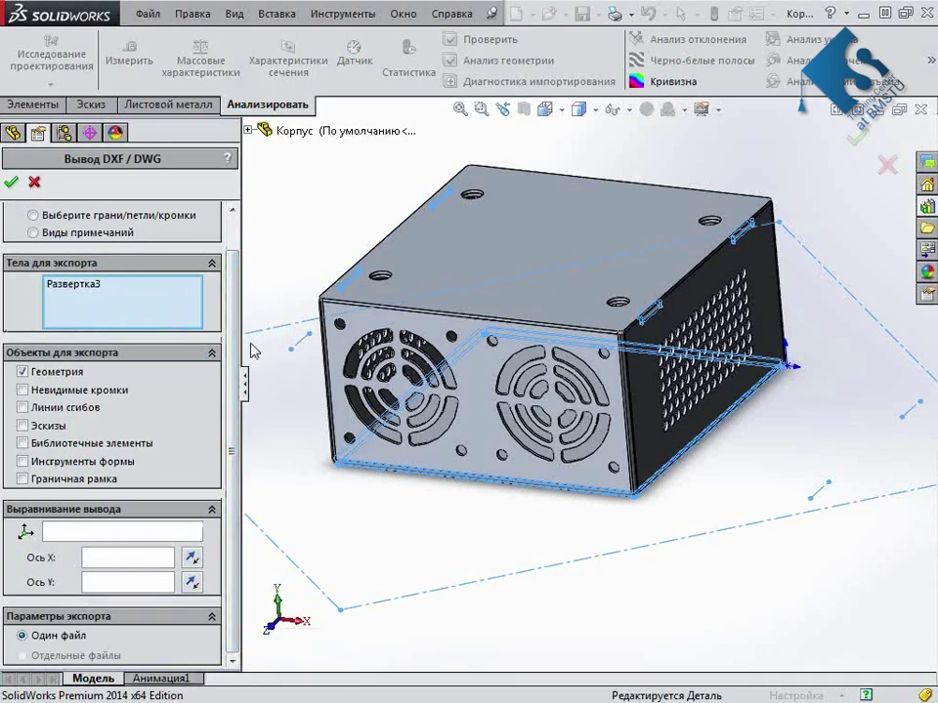
scroll(178, 298, up, 1)
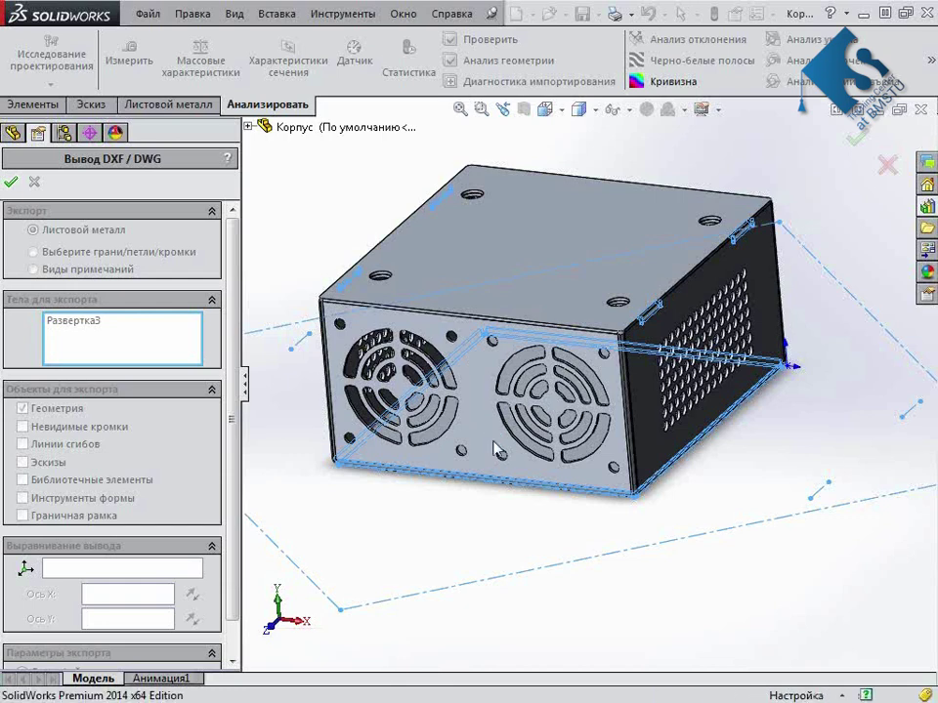
key(Return)
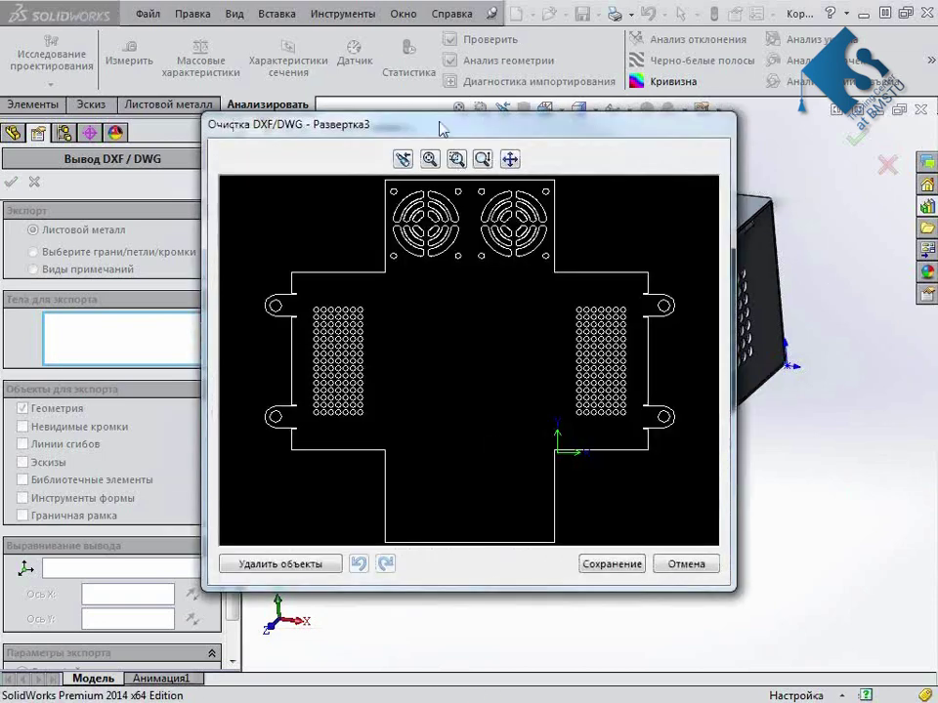
Move and enlarge the Очистка DXF/DWG preview window, then zoom into the flat pattern
drag(443, 129, 428, 59)
drag(716, 523, 770, 613)
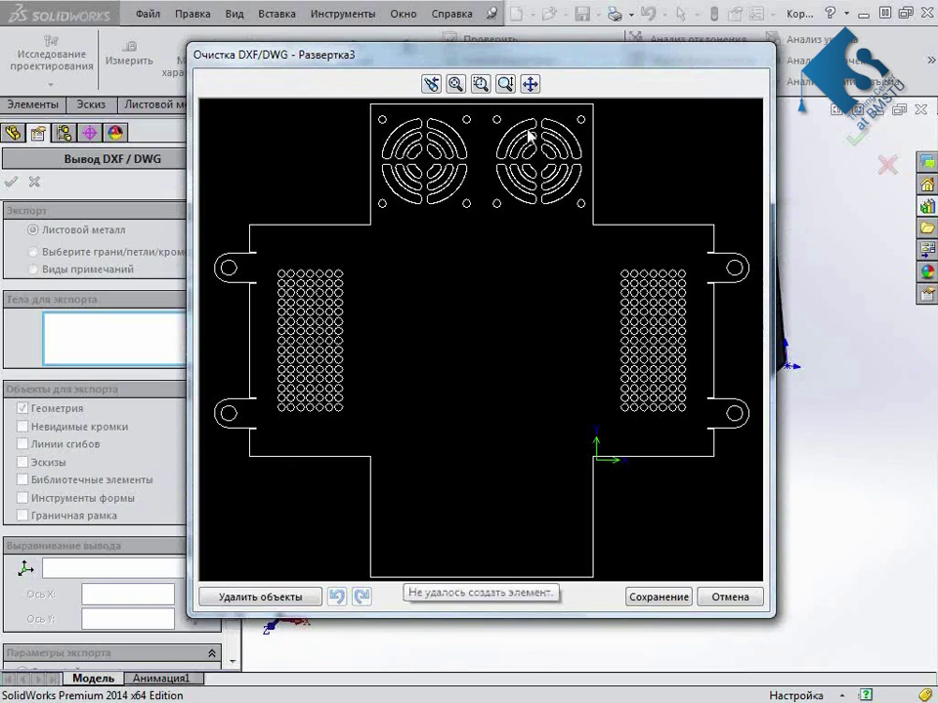
scroll(680, 240, down, 2)
scroll(427, 274, down, 2)
scroll(427, 275, up, 3)
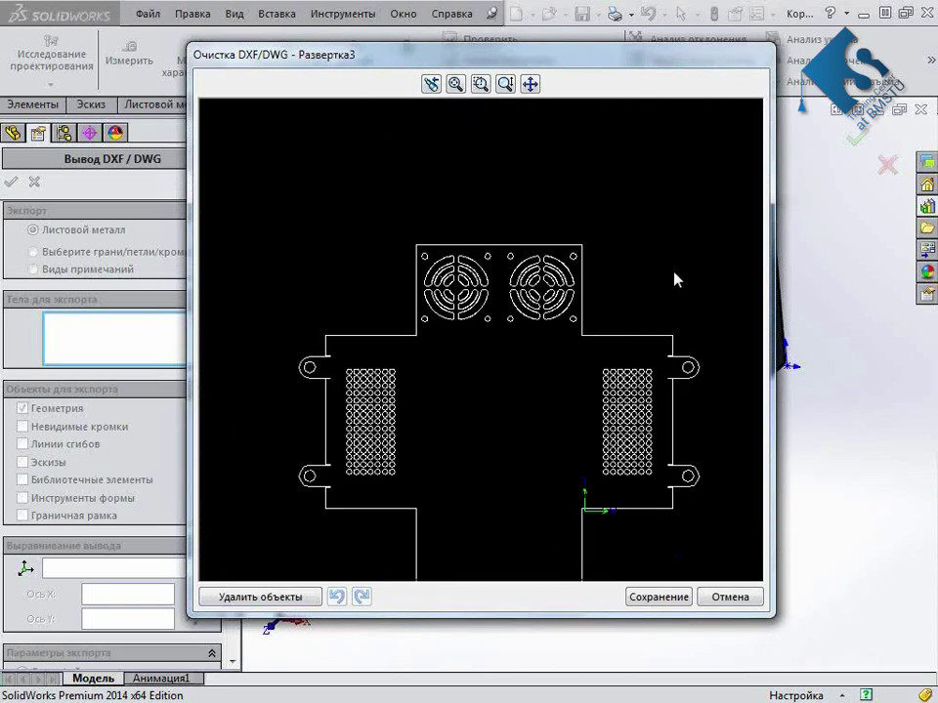
scroll(664, 312, down, 1)
scroll(644, 408, down, 1)
scroll(419, 543, down, 1)
Zoom in on a vent-hole grid and delete one stray corner hole
scroll(402, 381, down, 1)
scroll(427, 185, down, 1)
scroll(402, 293, down, 1)
scroll(402, 280, down, 1)
scroll(480, 299, up, 1)
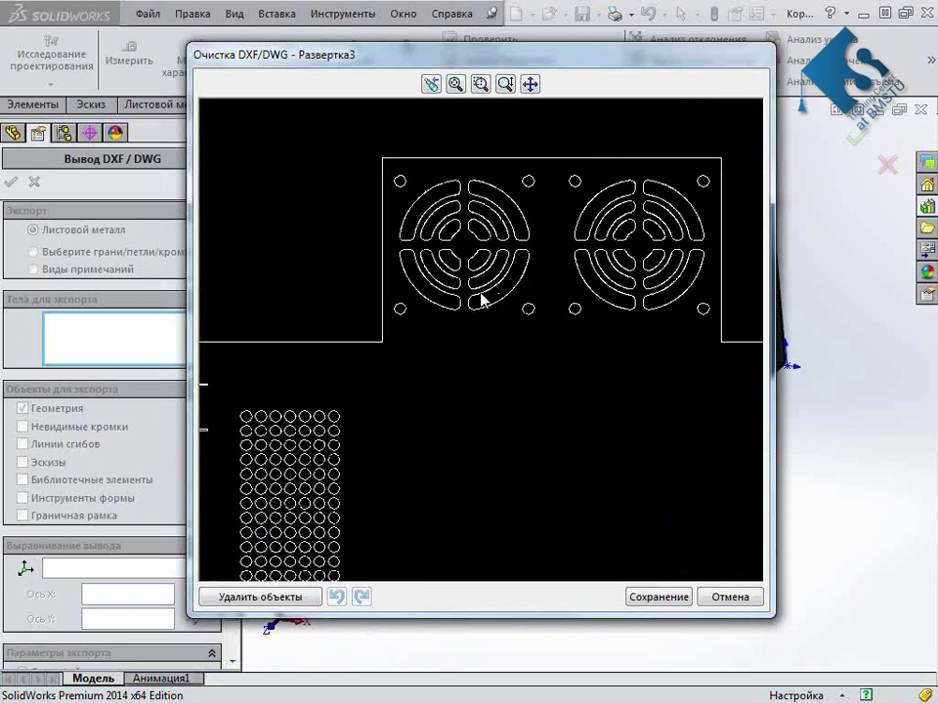
scroll(349, 470, up, 1)
scroll(341, 418, down, 1)
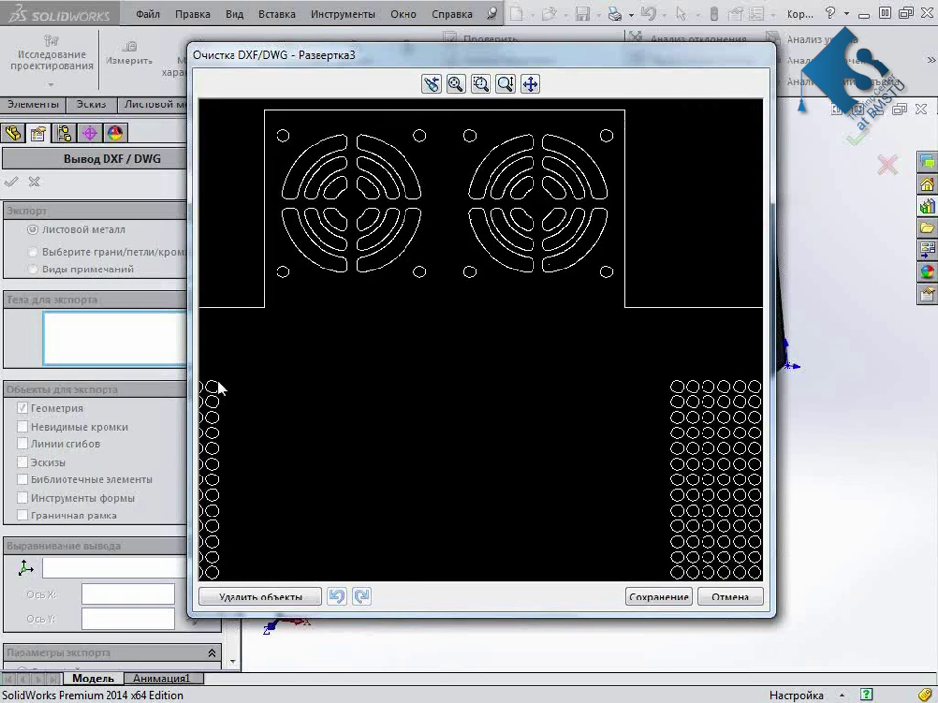
click(264, 605)
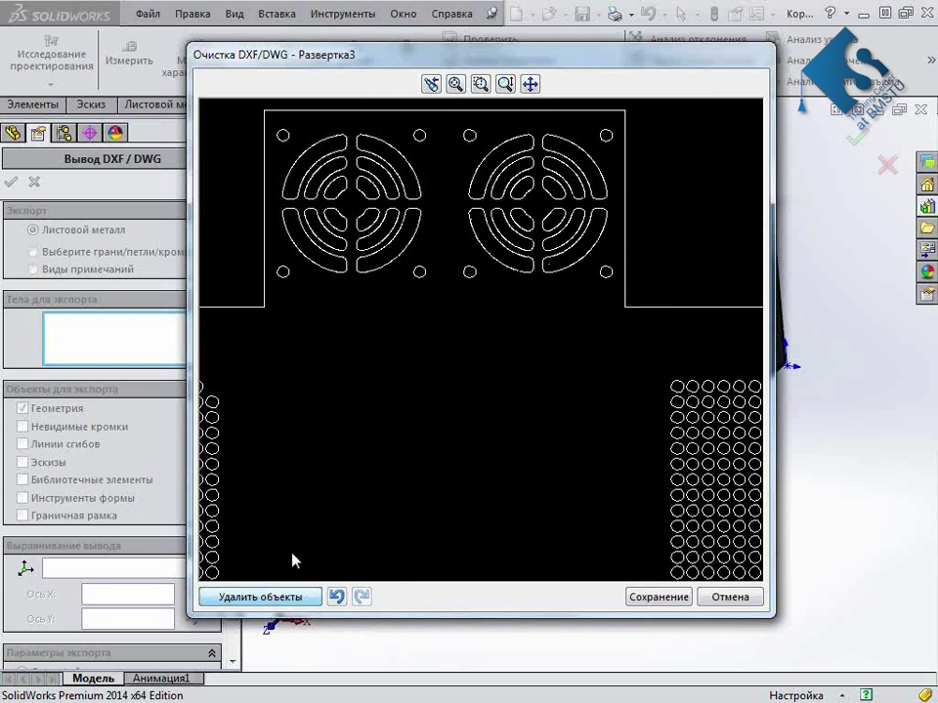
scroll(540, 437, up, 1)
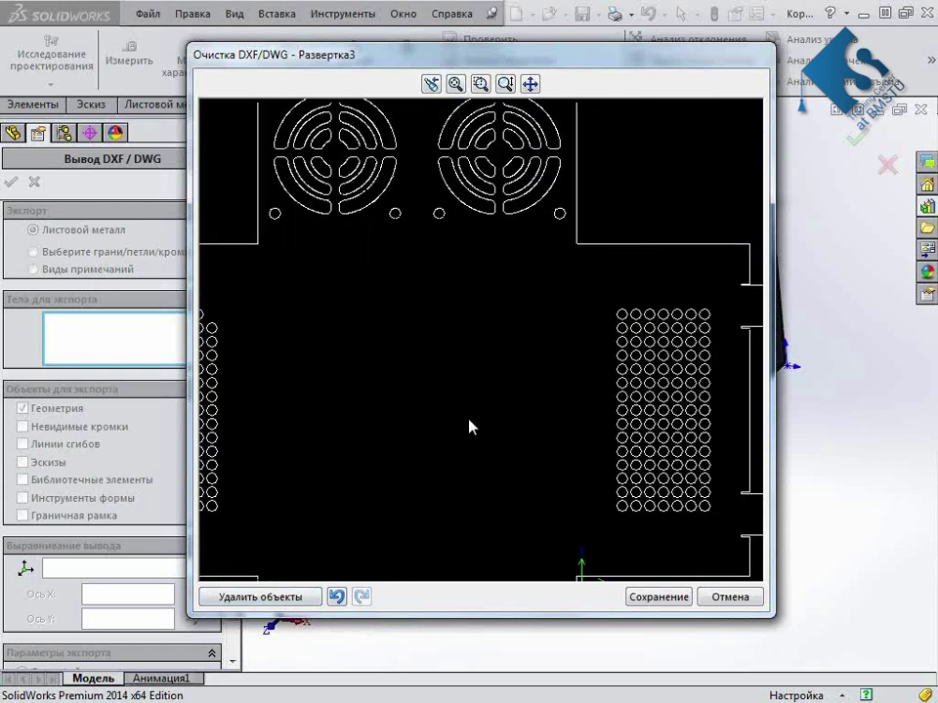
Delete the bottom-right and bottom-left corner holes of the left vent grid
click(311, 596)
click(386, 391)
click(293, 596)
click(386, 196)
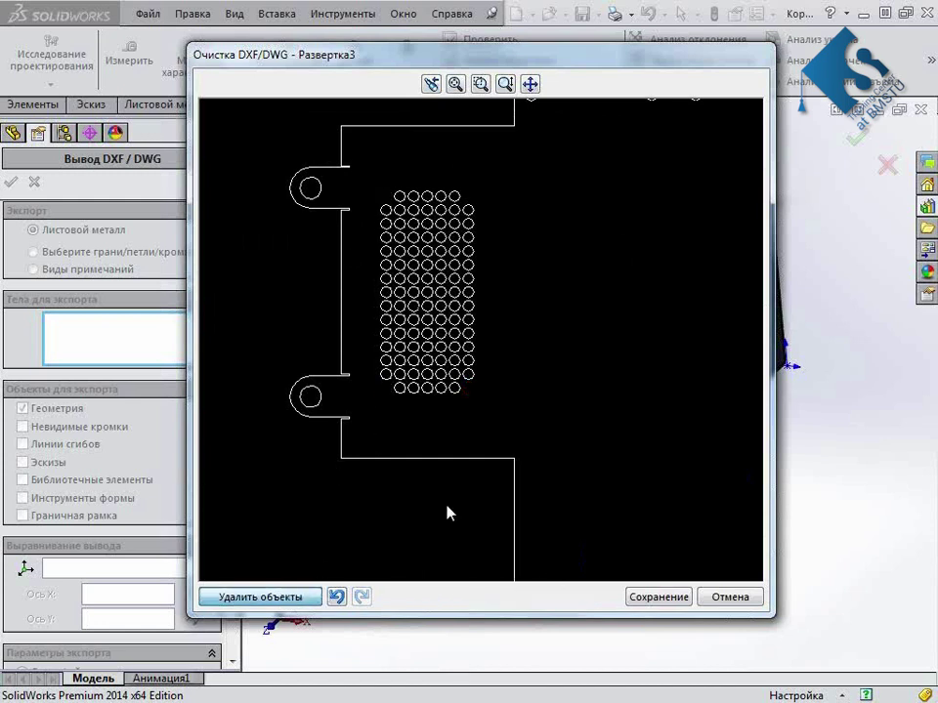
Delete all four corner holes of the right vent grid
click(684, 393)
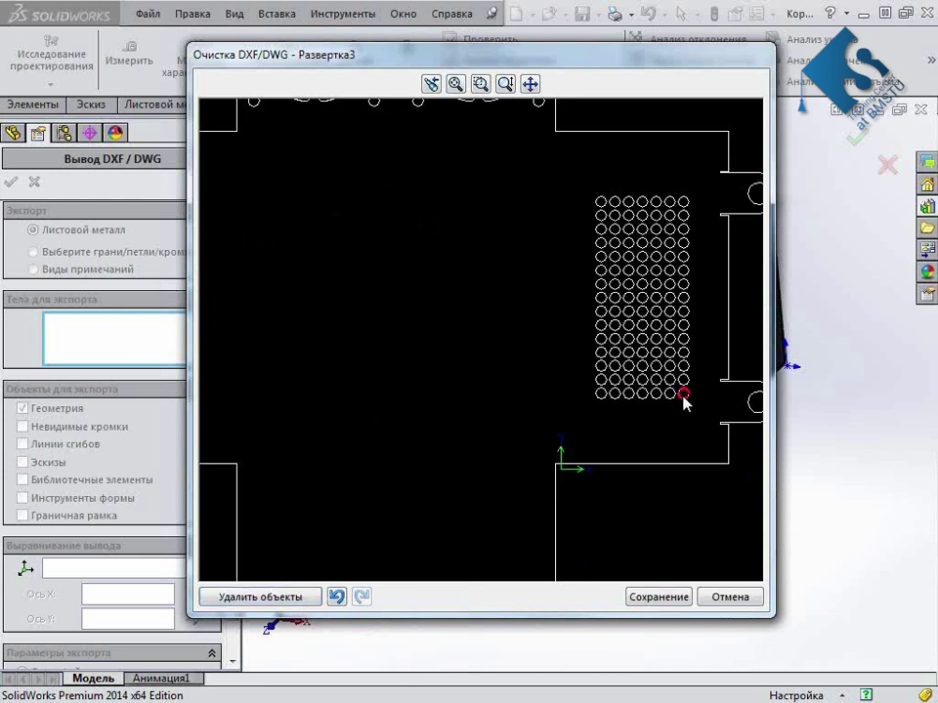
click(270, 598)
click(601, 393)
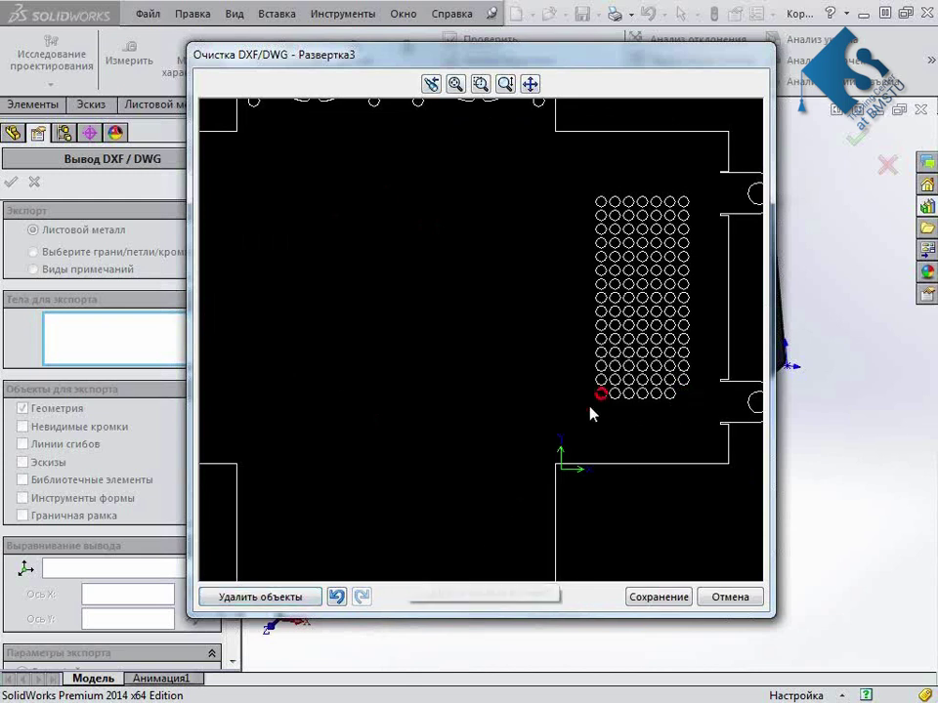
click(304, 596)
click(600, 204)
click(239, 595)
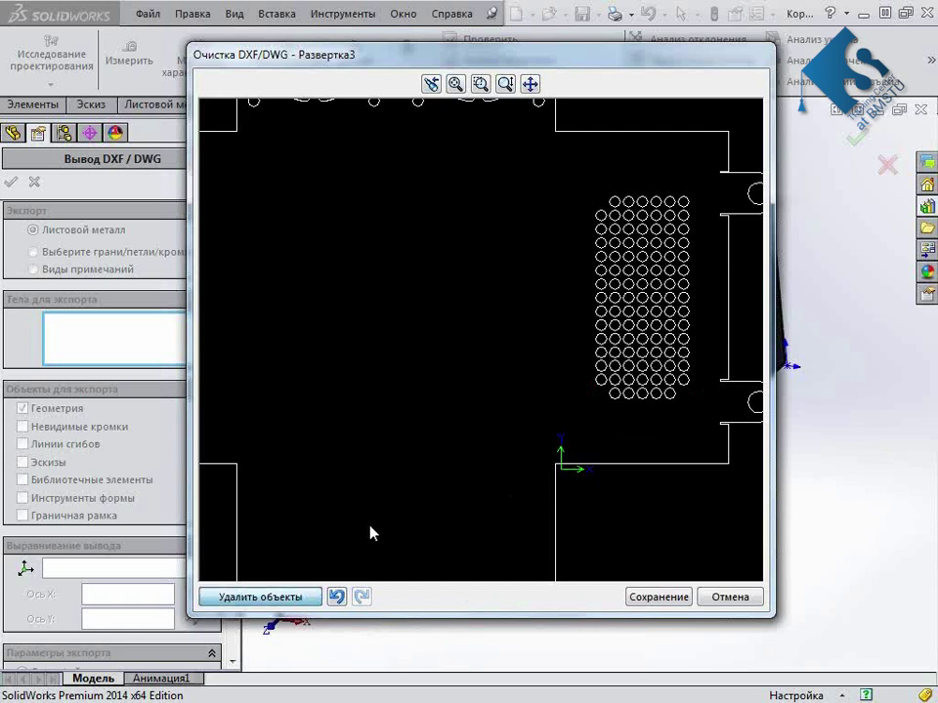
click(683, 201)
click(272, 597)
Zoom out and save the cleaned flat pattern as the DXF file
scroll(576, 313, up, 2)
scroll(577, 332, up, 1)
scroll(581, 346, up, 1)
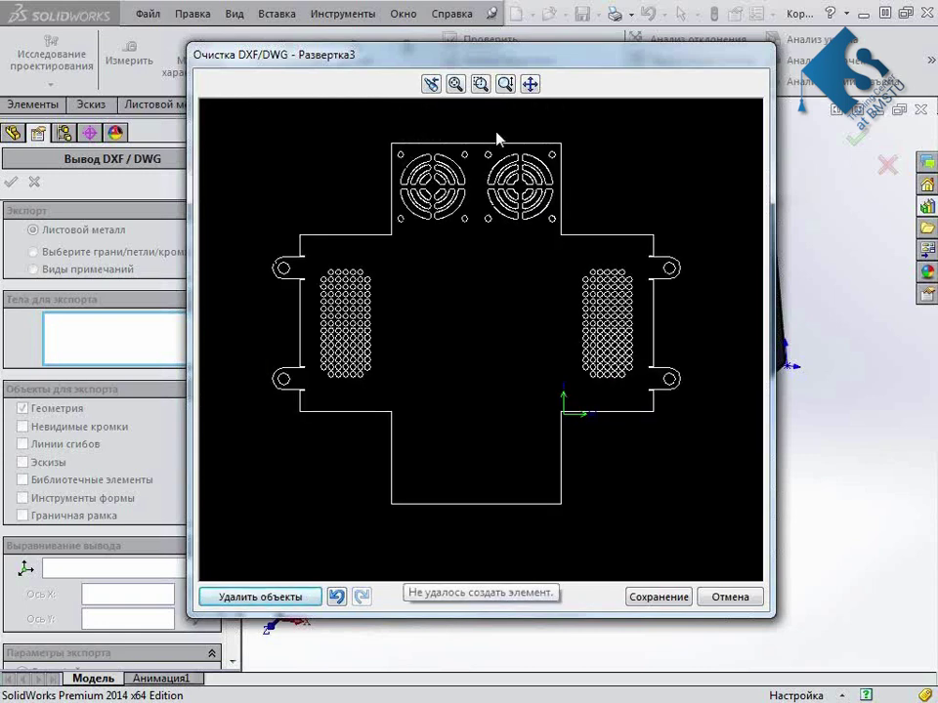
click(636, 598)
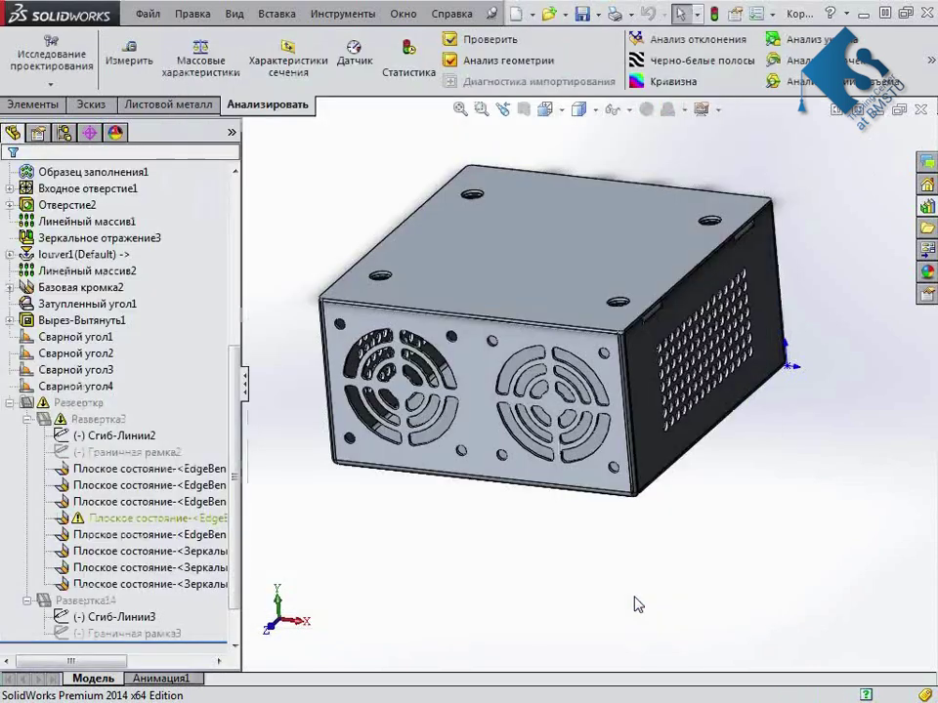
Minimize SolidWorks and drag Развертка3 - Корпус.DXF onto the desktop
click(866, 17)
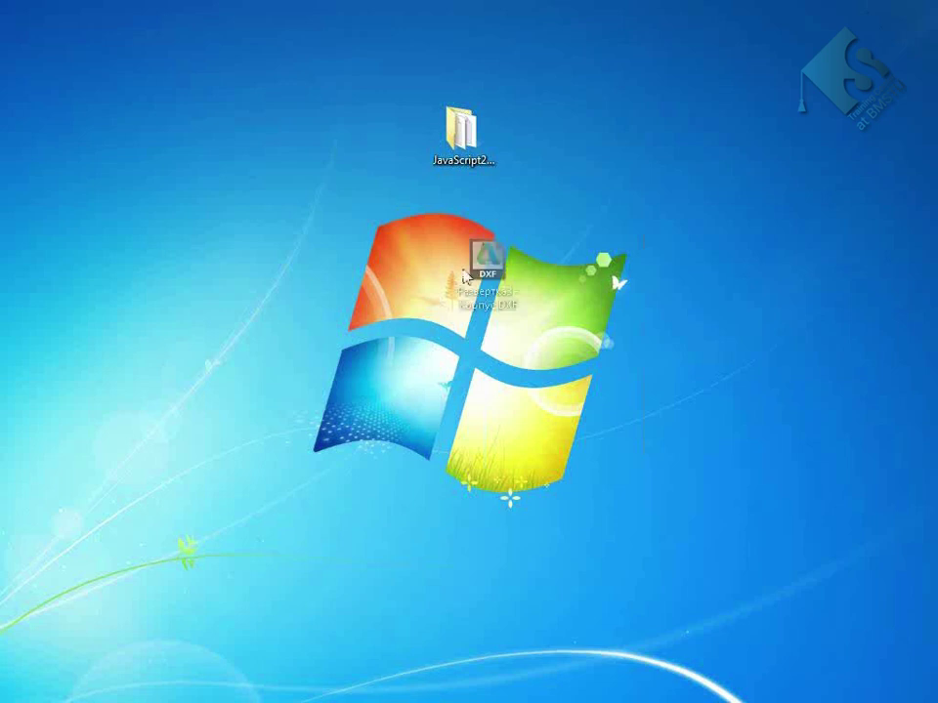
drag(481, 264, 320, 337)
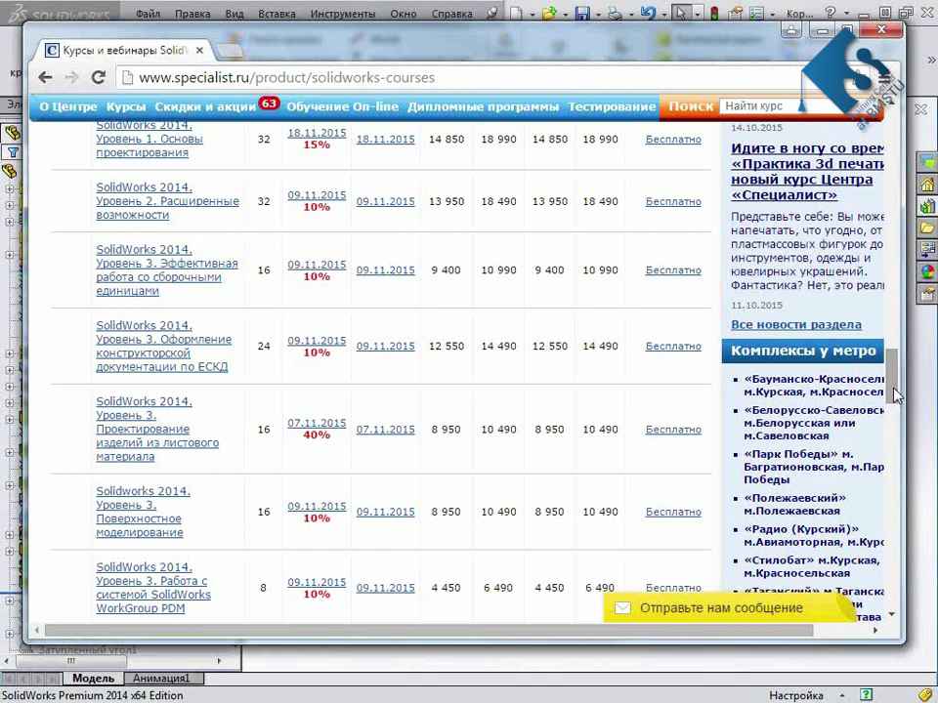
scroll(893, 391, up, 3)
scroll(886, 386, down, 3)
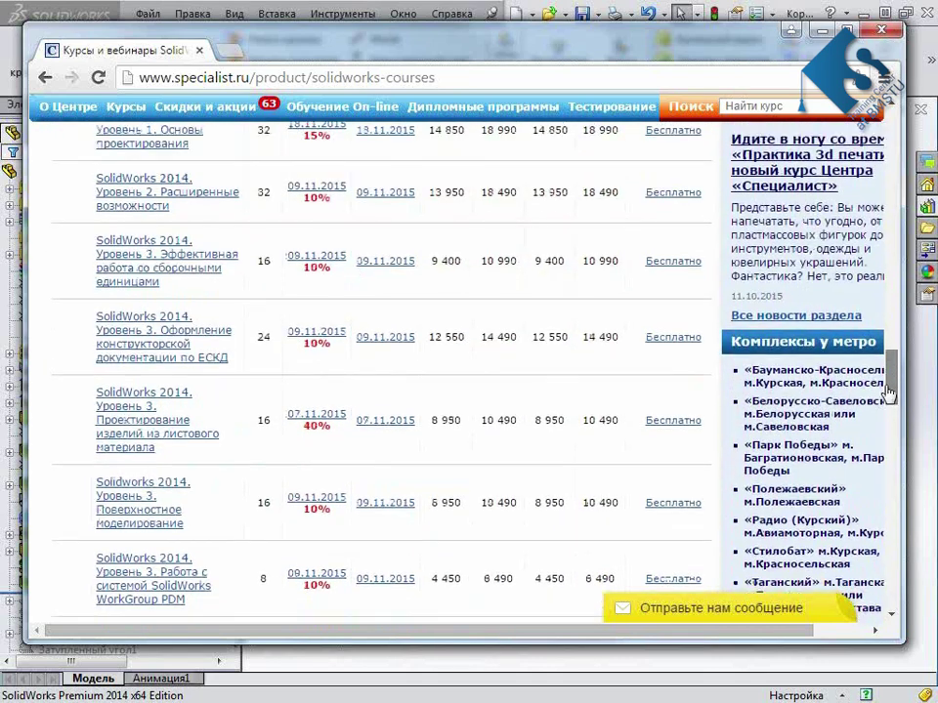
scroll(666, 293, up, 1)
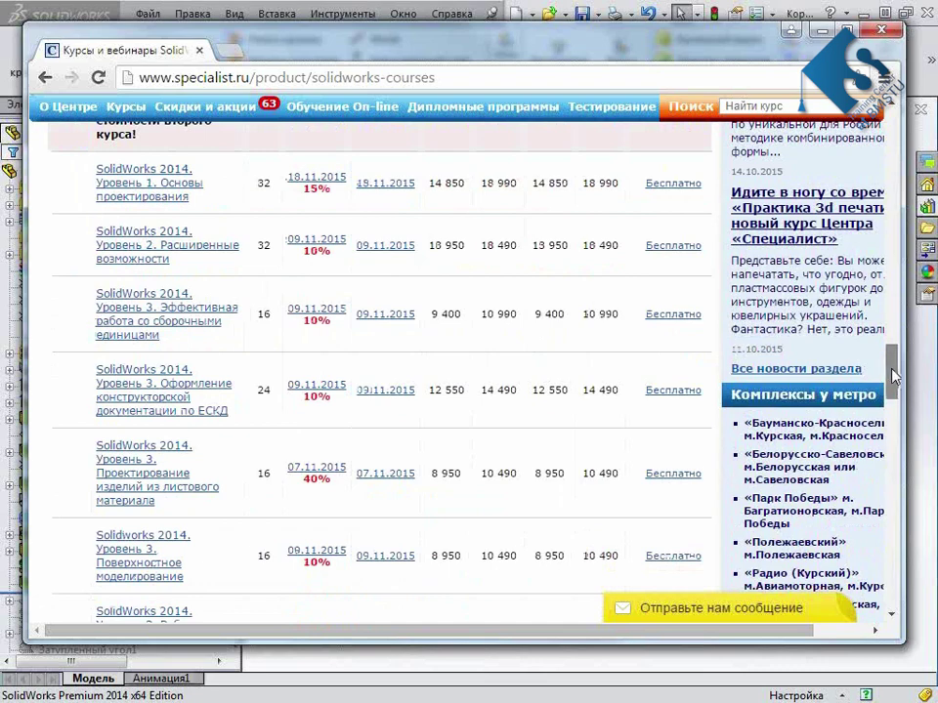
drag(892, 373, 892, 376)
scroll(892, 376, up, 3)
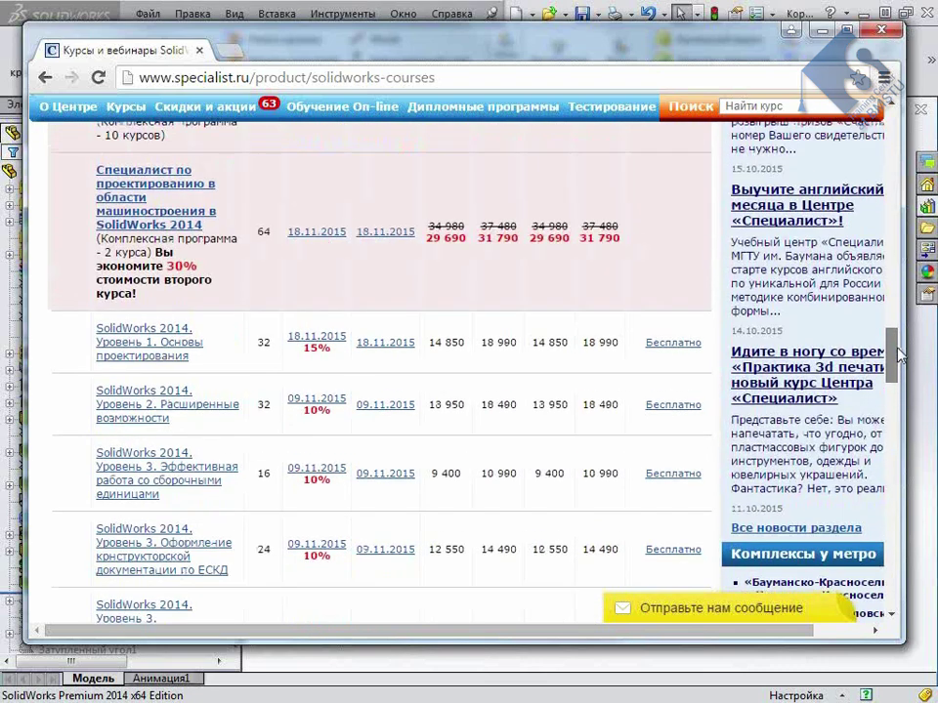